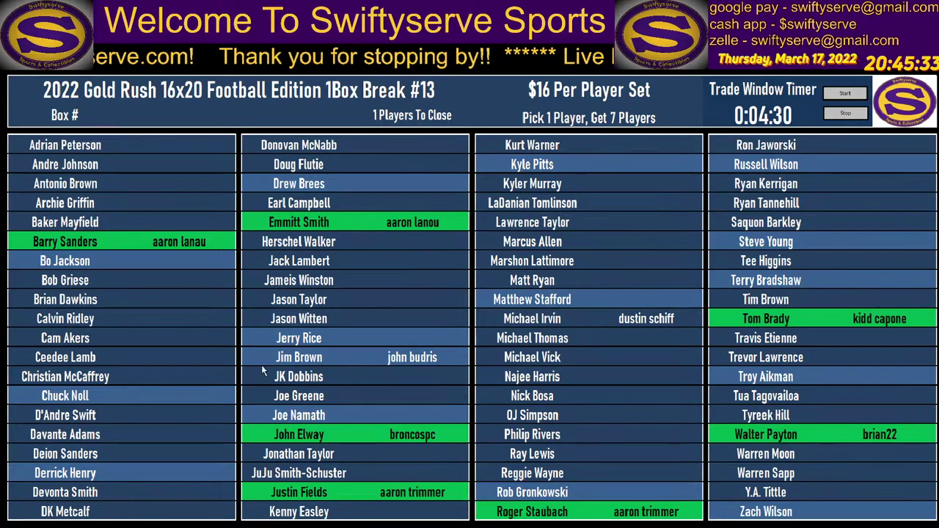
- Enter the buyer's name beside Joe Namath, correcting its typo, leaving 0 players to close
left_click(403, 411)
type("kidd capn")
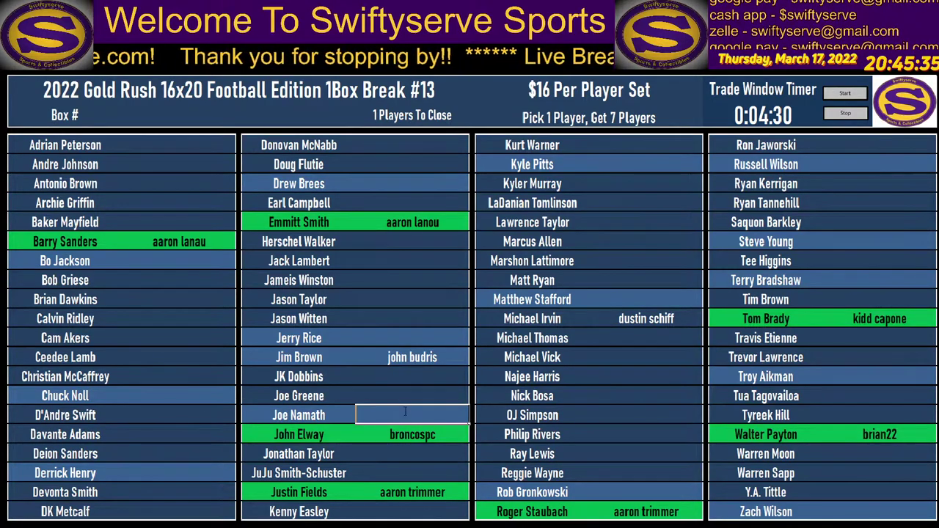
key("BackSpace")
type("one")
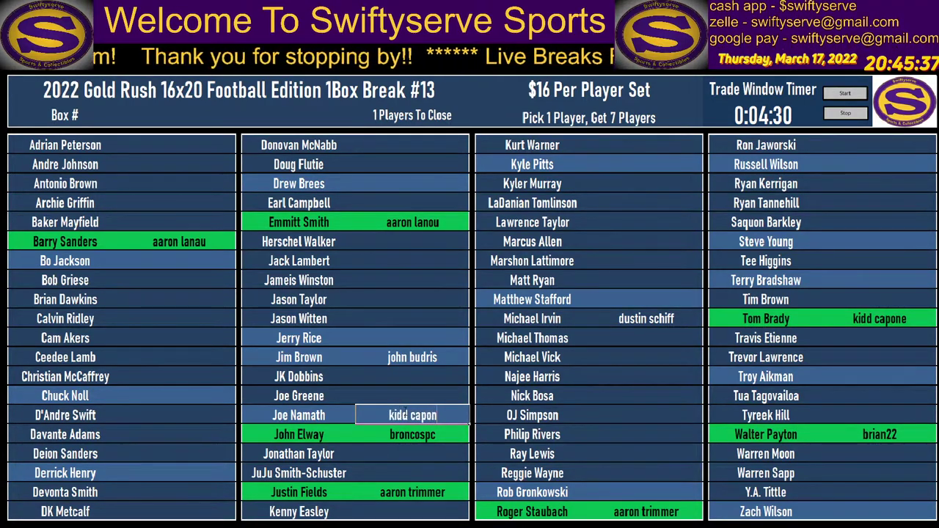
key("Return")
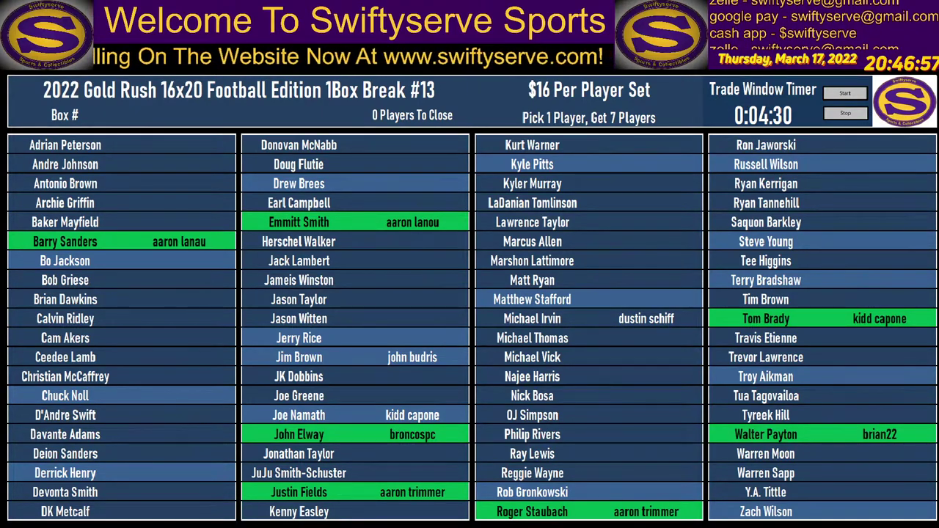
- Fill the Jim Brown cell and its buyer cell with red
left_click(413, 434)
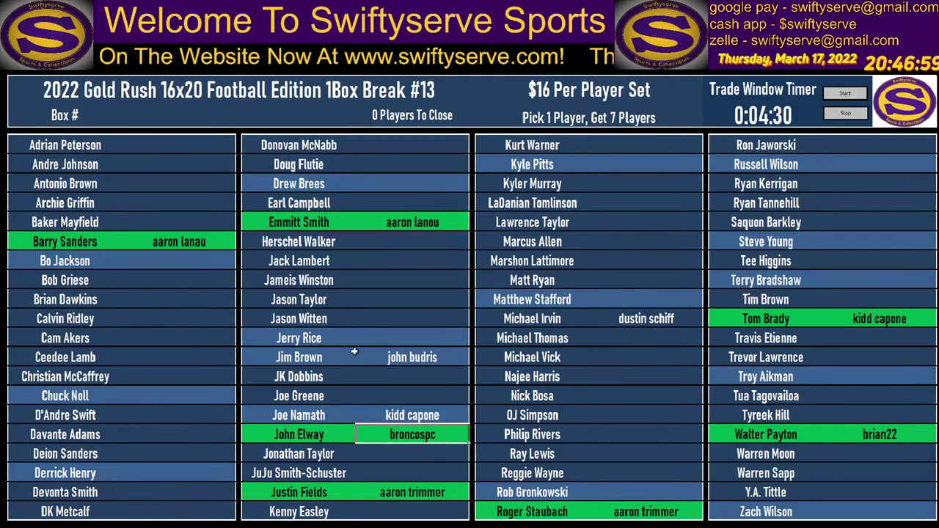
left_click_drag(354, 352, 367, 355)
left_click(141, 63)
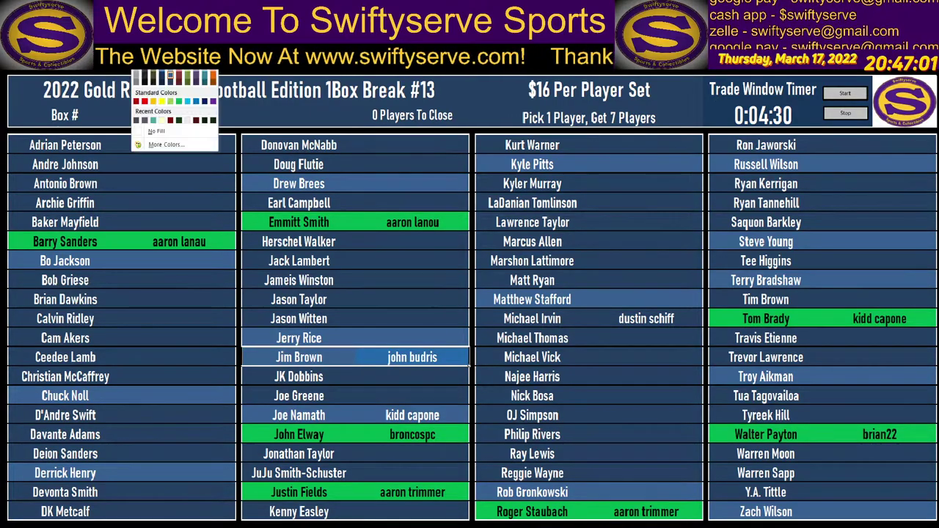
left_click(136, 100)
left_click(156, 63)
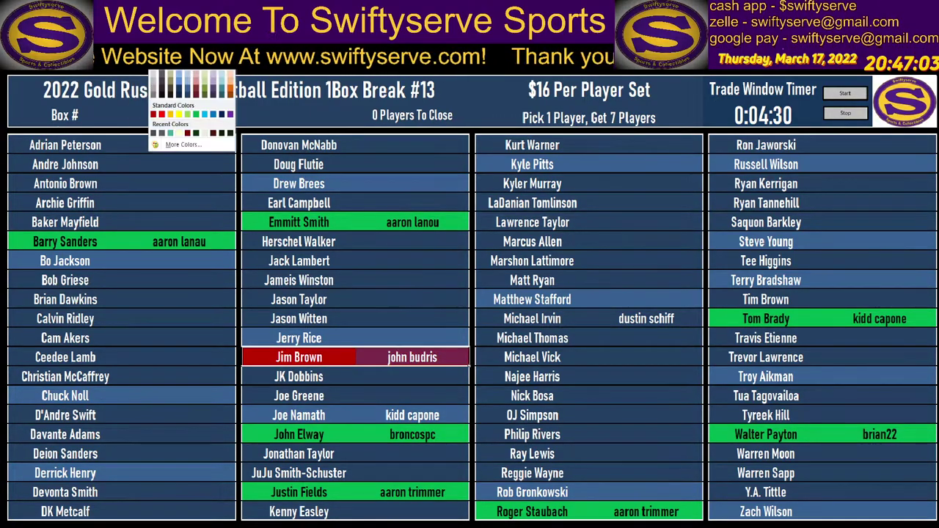
left_click(153, 114)
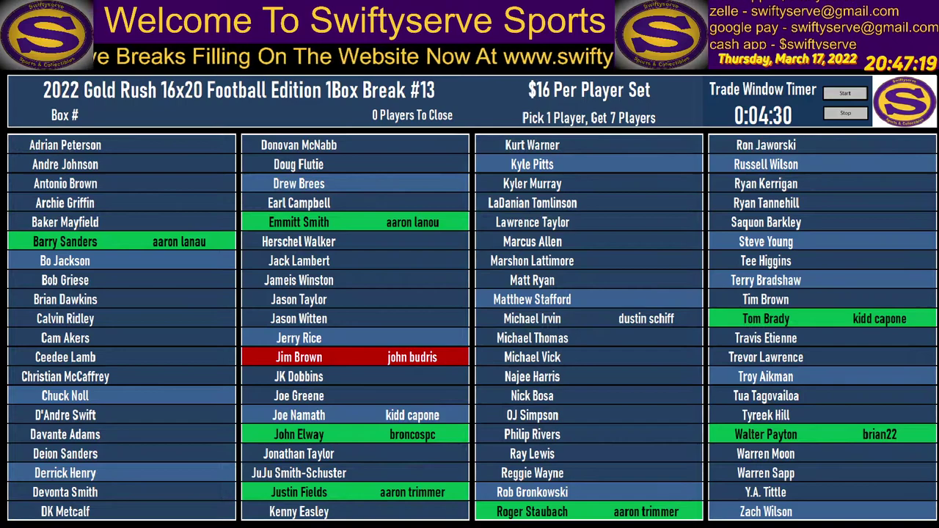
key("alt+Tab")
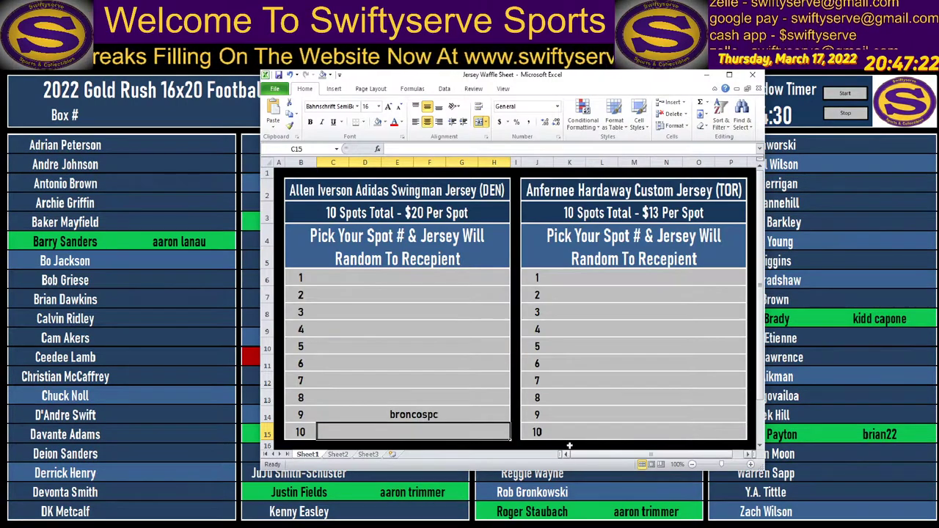
left_click(491, 316)
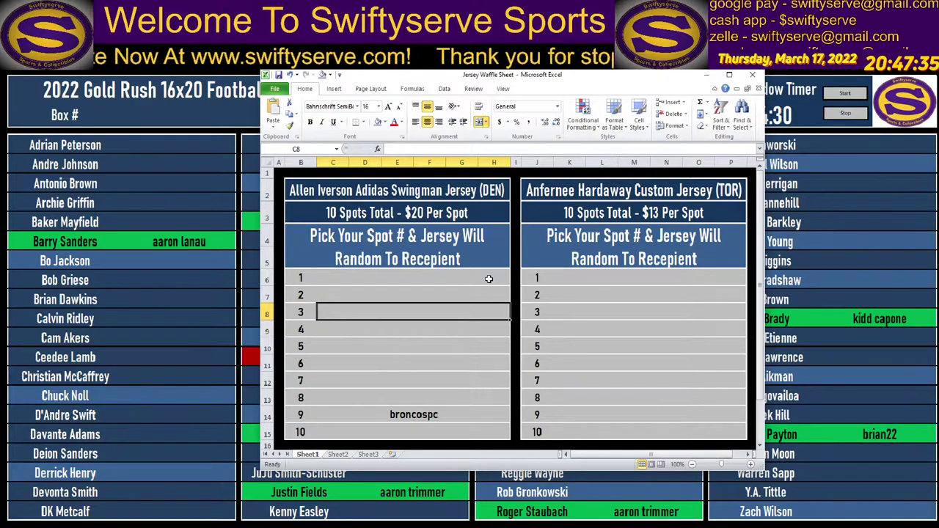
left_click(436, 343)
left_click(428, 396)
left_click(426, 332)
left_click(426, 295)
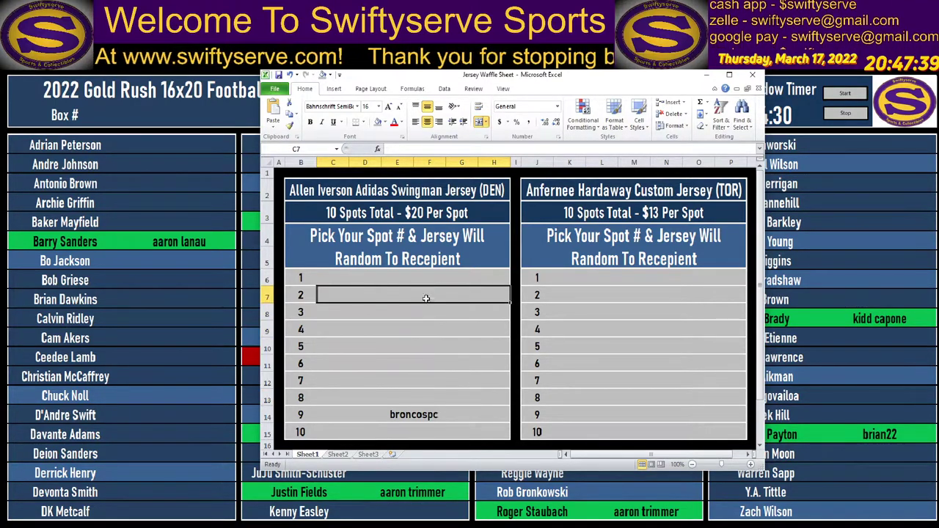
left_click(439, 361)
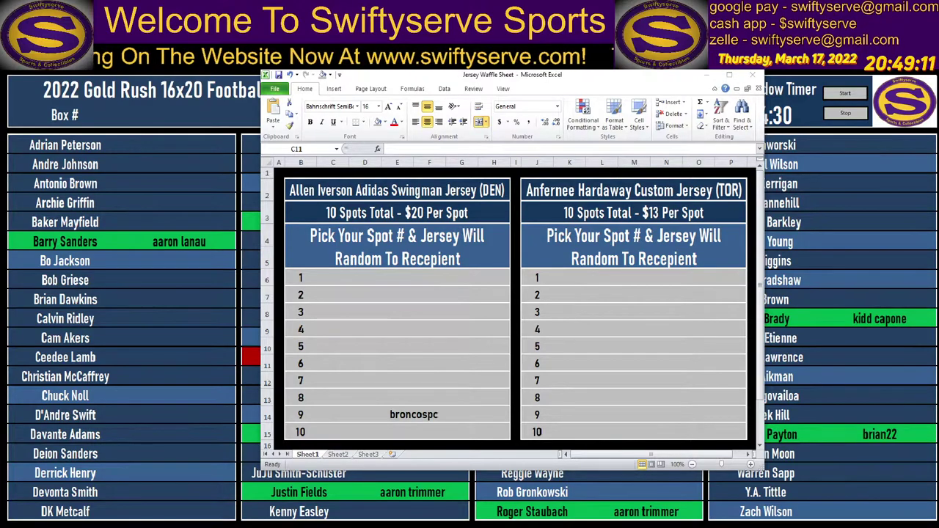
left_click(703, 75)
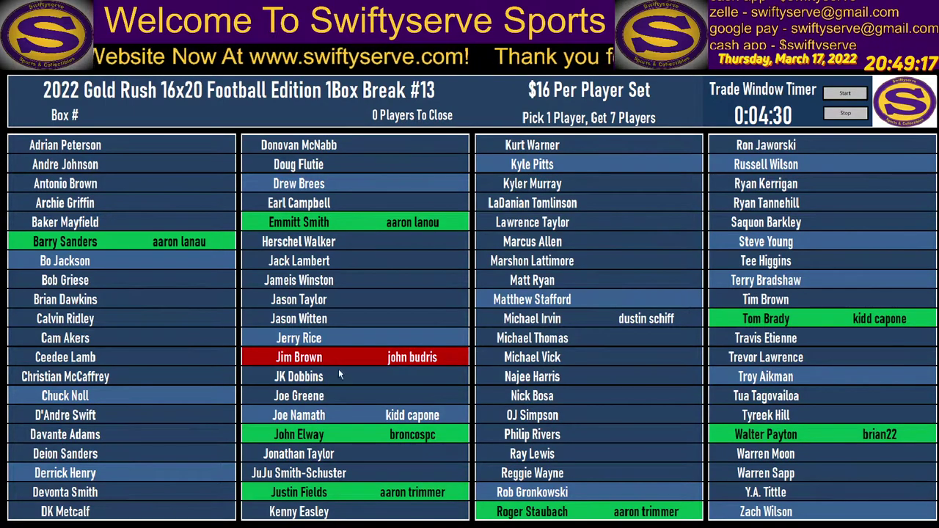
- Select the Michael Irvin buyer row, then the Joe Namath buyer row, for green highlighting
left_click(643, 319)
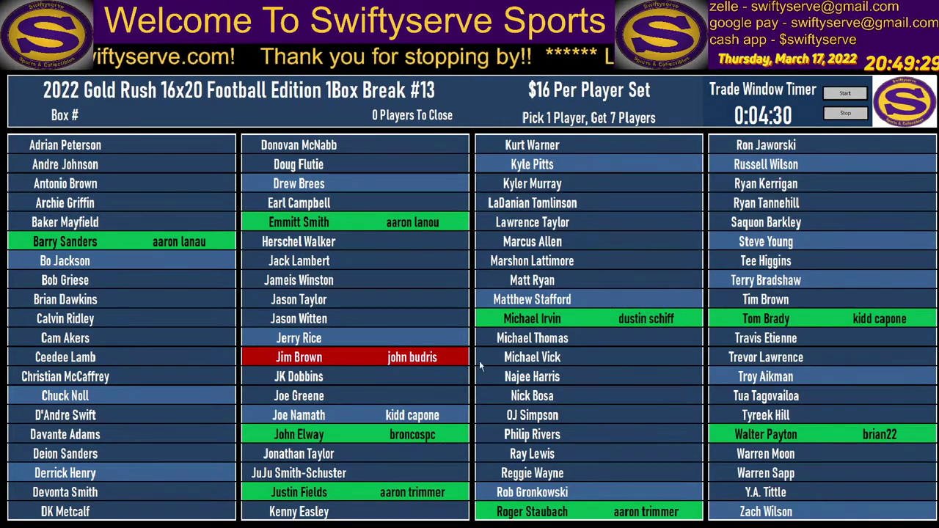
left_click(343, 414)
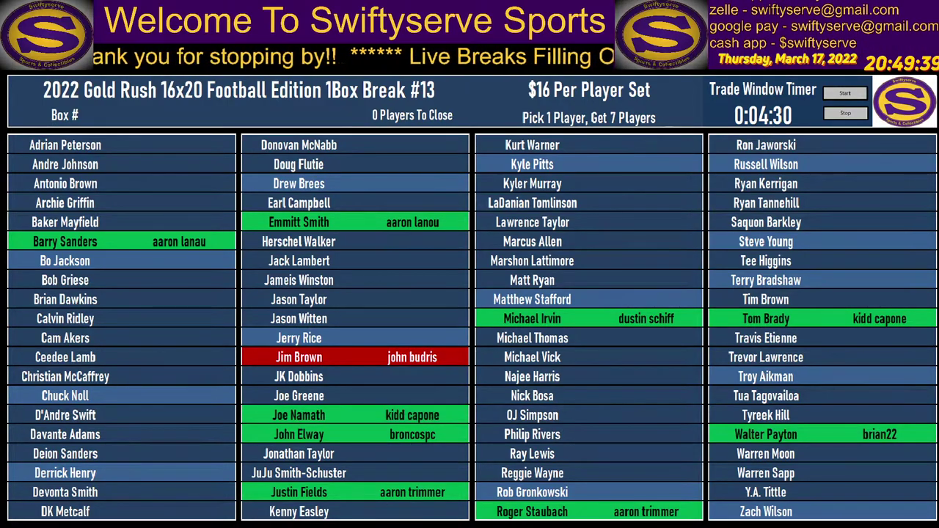
- On RANDOM.ORG's Run a Giveaway page, enter description pic1 and 12 total rounds
key("alt+Tab")
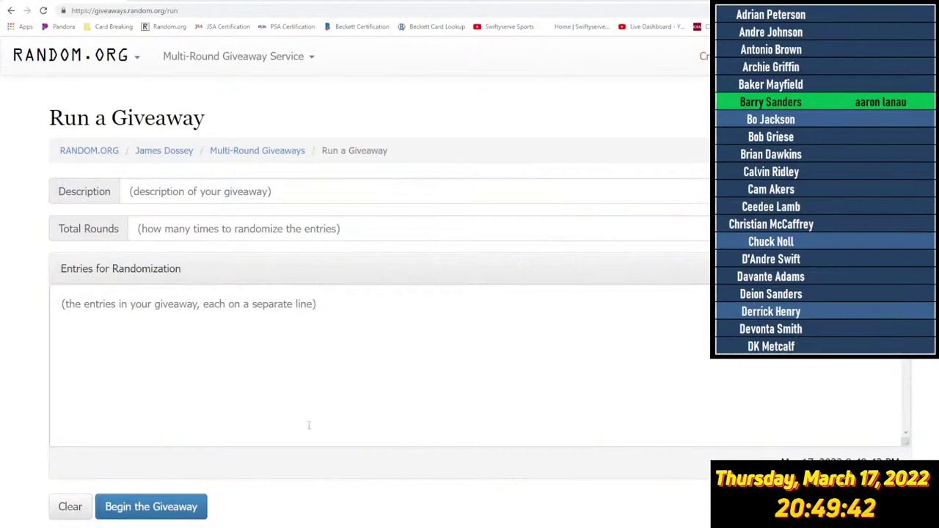
left_click(256, 189)
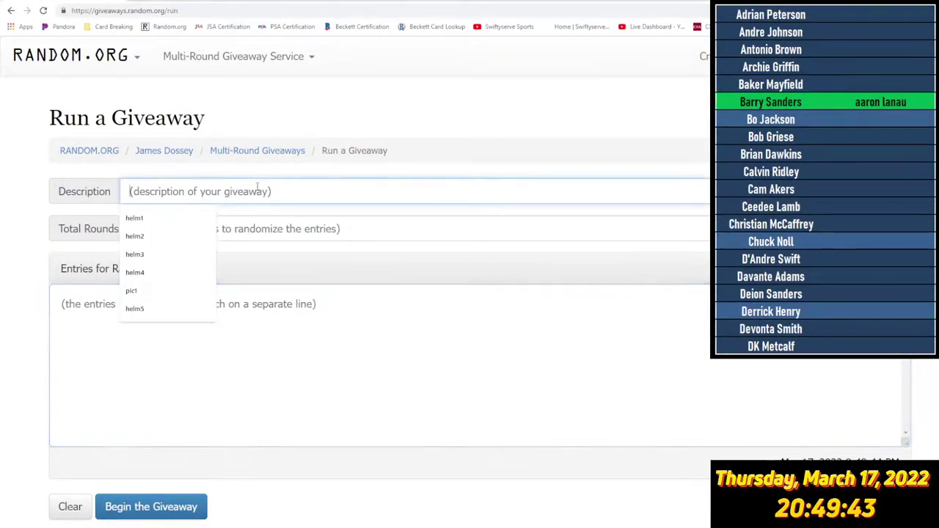
type("pic1")
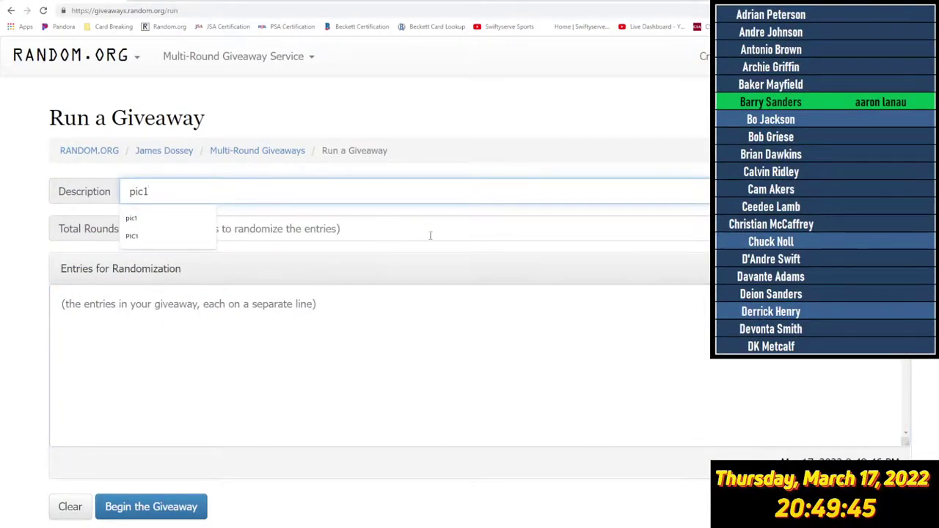
key("Tab")
type("12")
key("Tab")
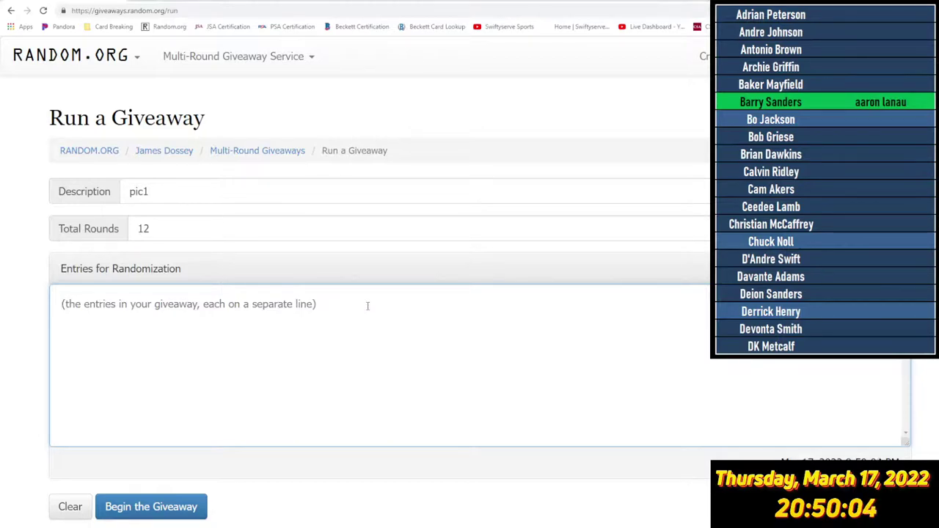
- Type the first five buyer names into the giveaway entries, one per line
key("Return")
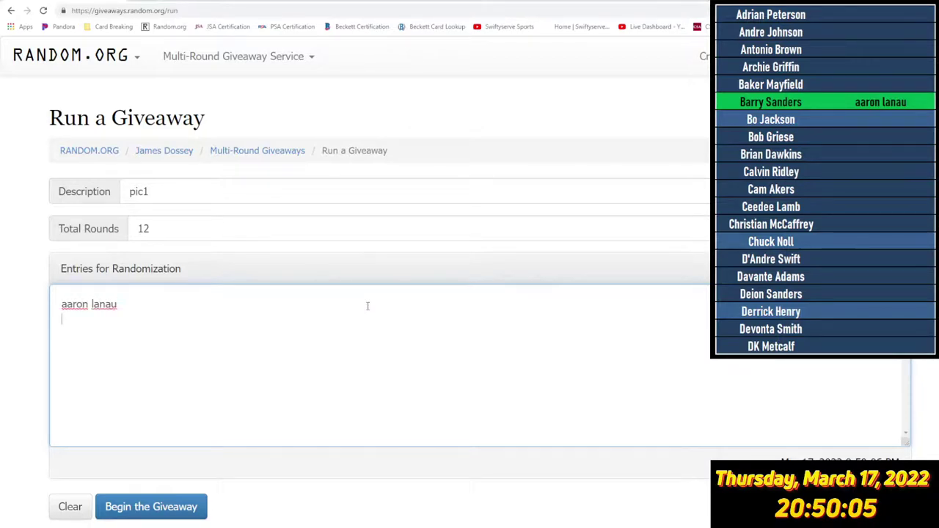
key("Return")
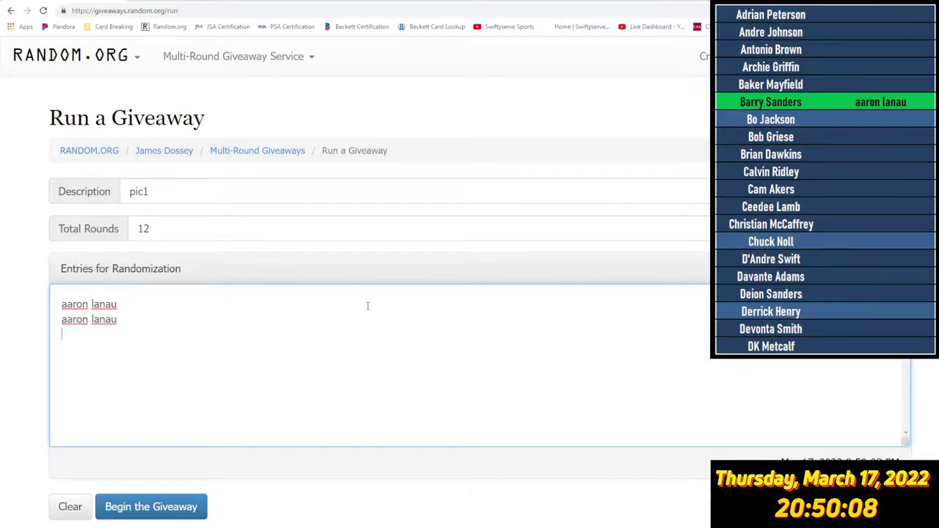
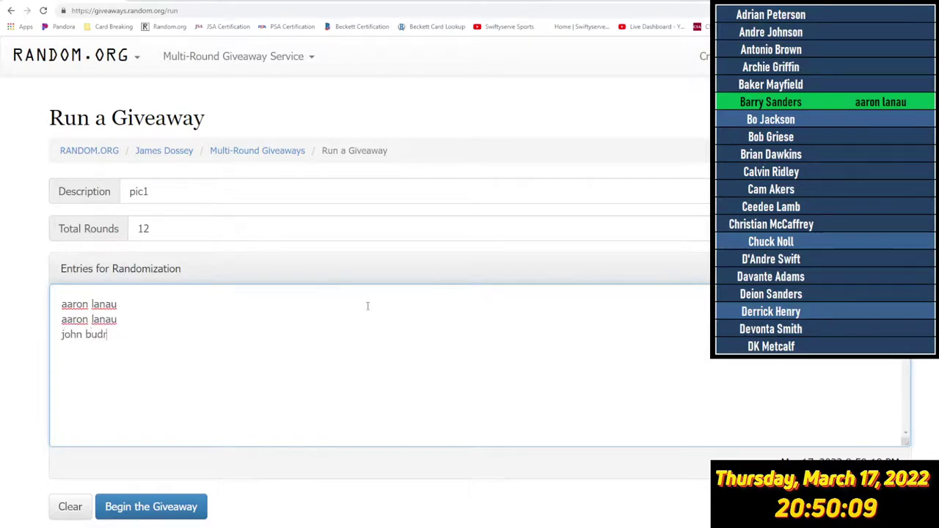
key("Return")
type("kidd capone")
key("Return")
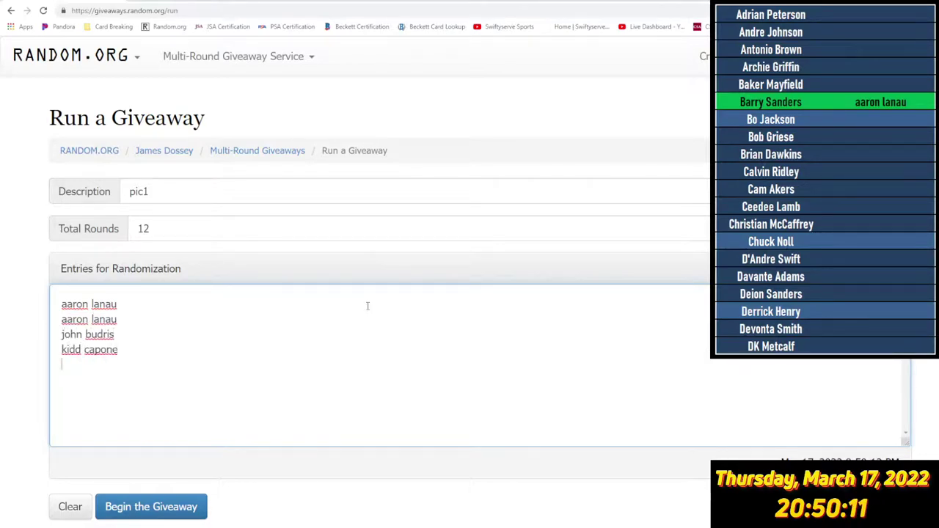
type("broncospc")
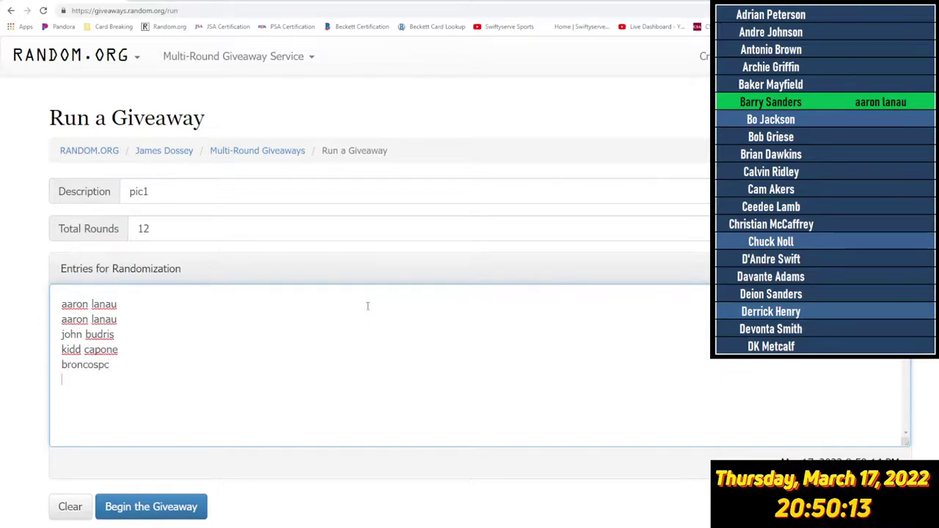
key("Return")
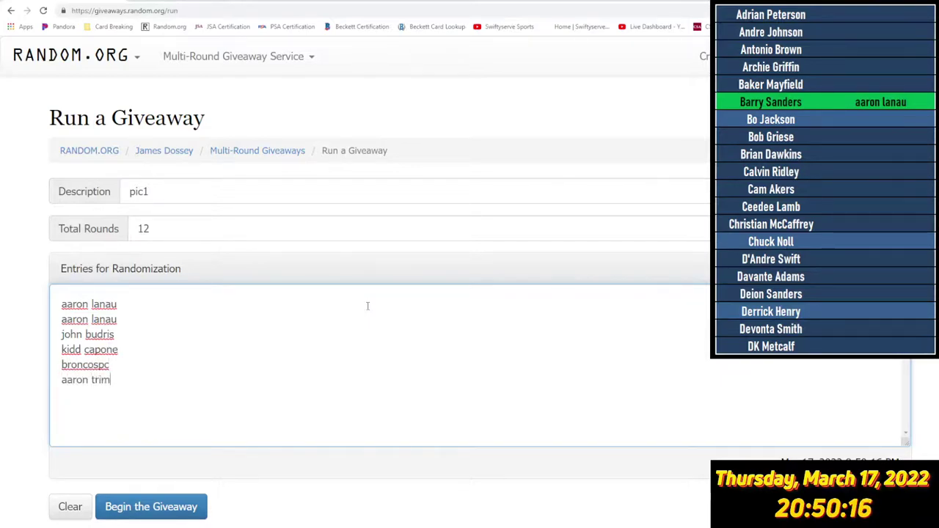
key("Return")
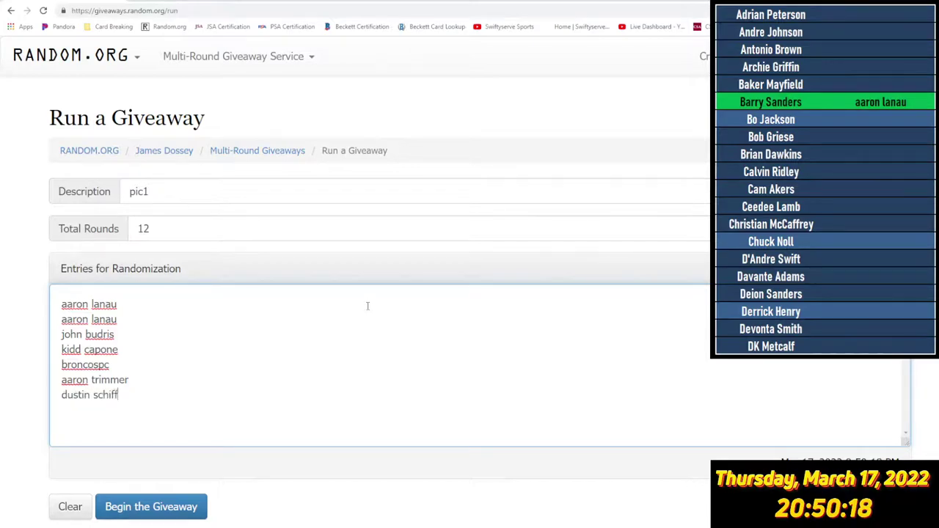
- Add the remaining four buyer names to the entries list and finish editing
key("Return")
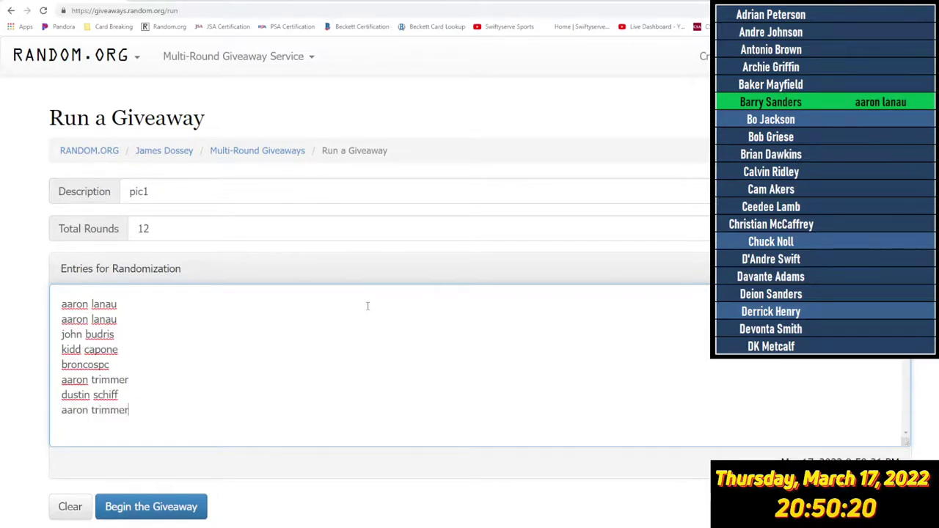
key("Return")
type("kidd capone")
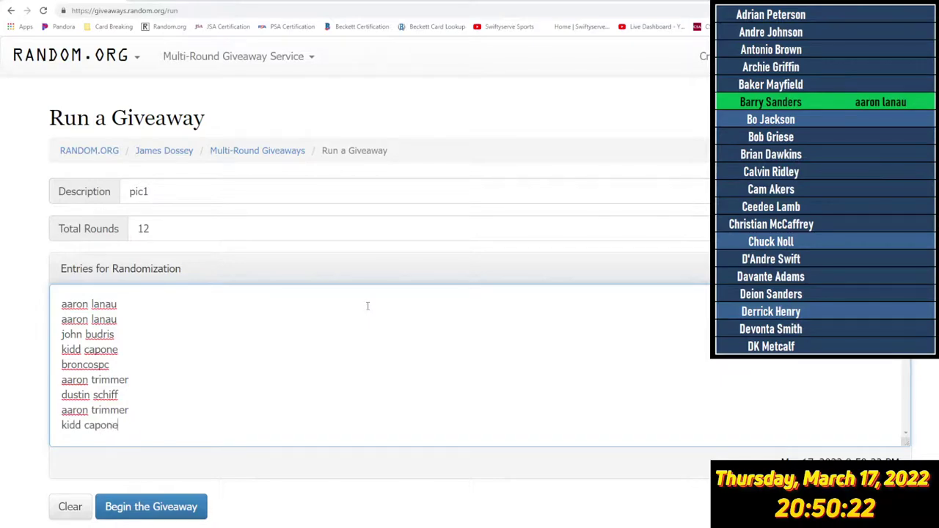
key("Return")
type("brian22")
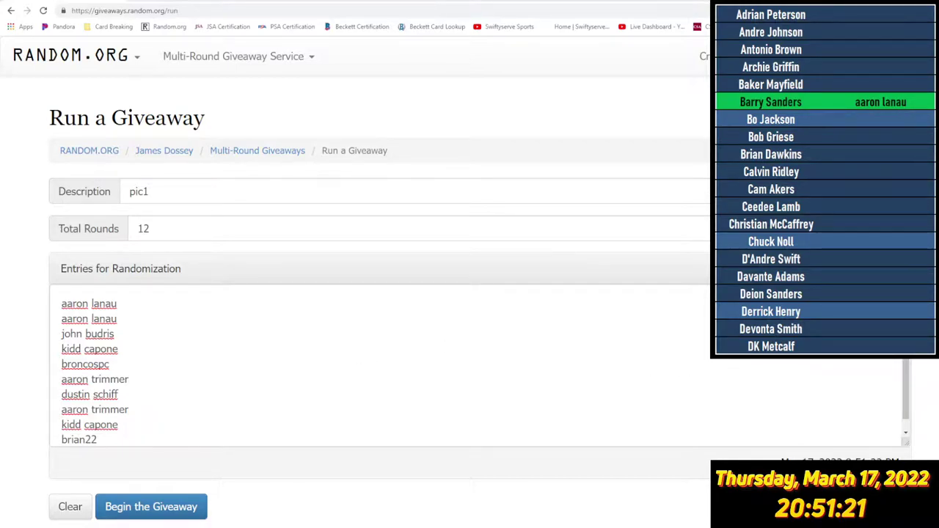
left_click(294, 352)
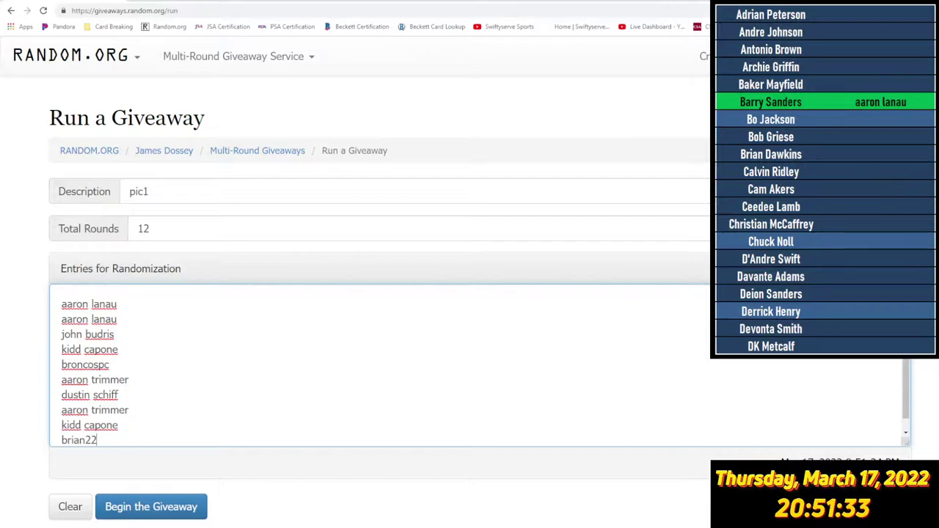
key("alt+Tab")
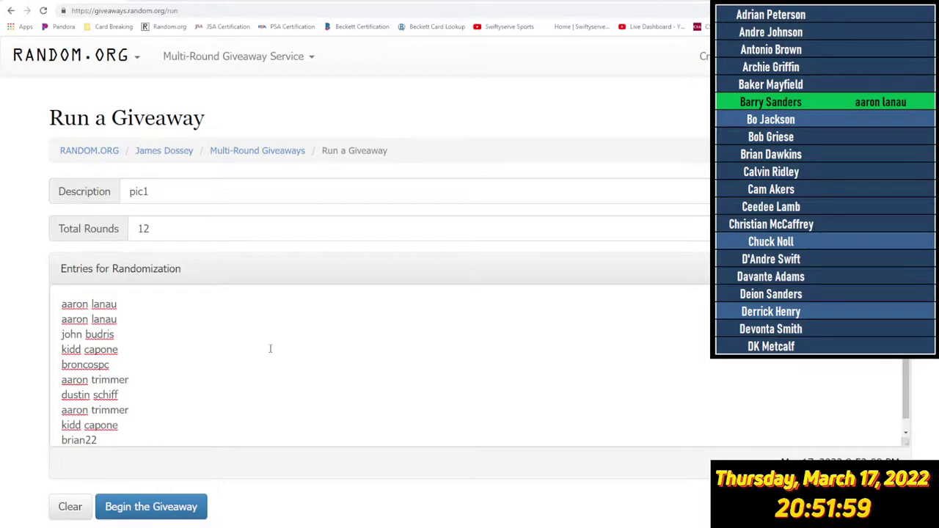
- Begin the pic1 giveaway and draw rounds until Round #6 results show, 6 rounds left
left_click(188, 512)
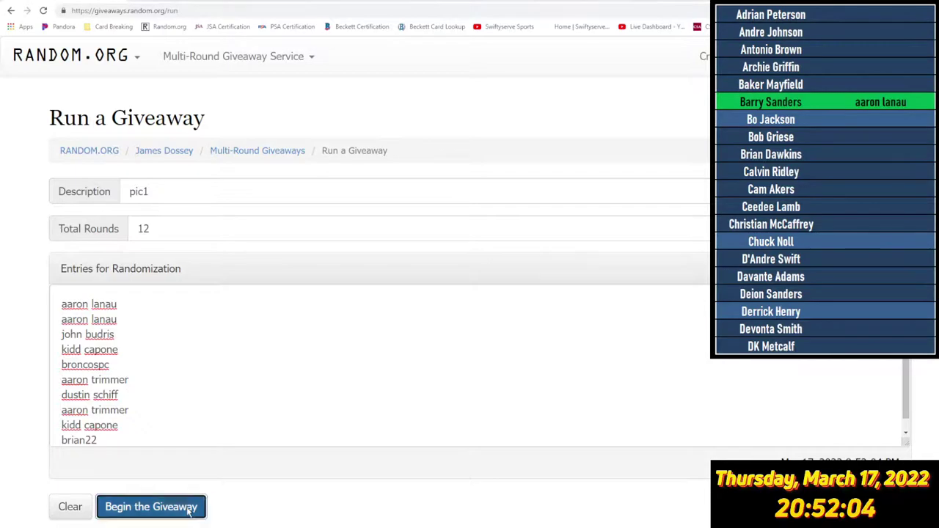
left_click(643, 246)
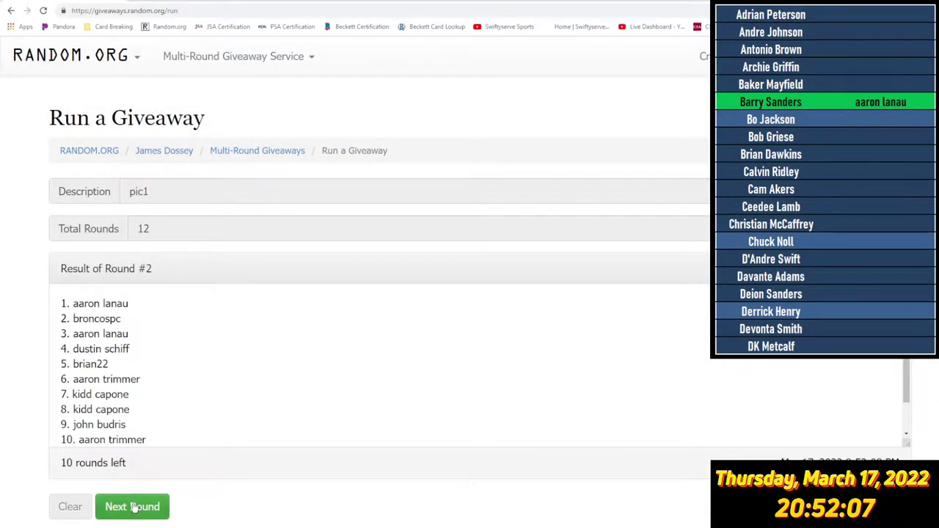
left_click(134, 507)
left_click(136, 508)
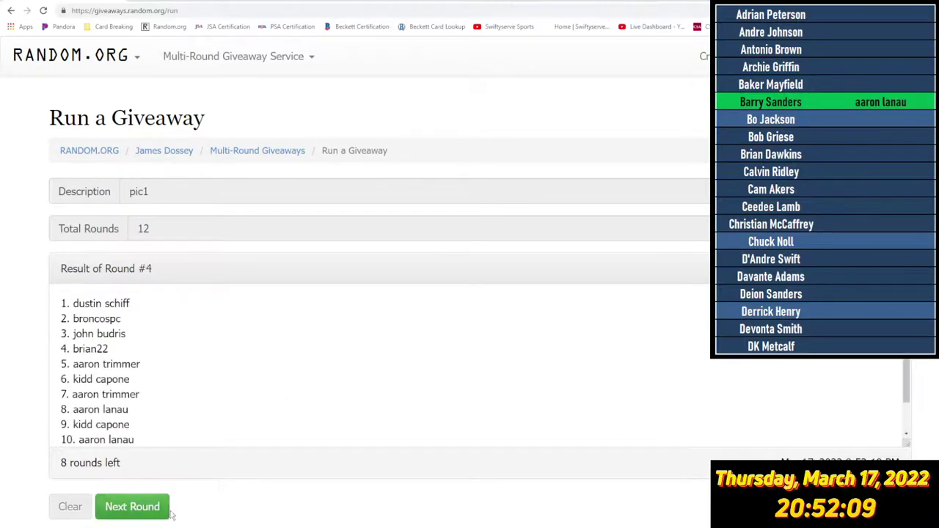
left_click(138, 506)
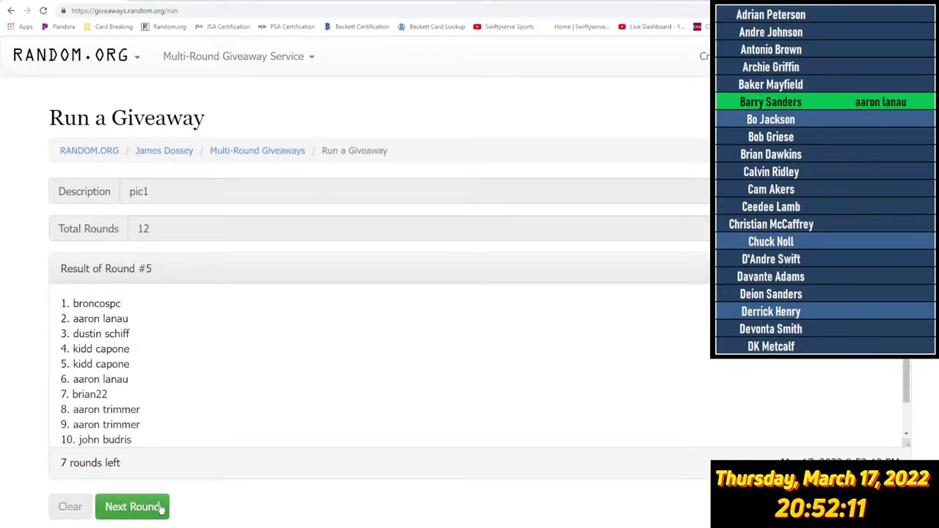
left_click(168, 505)
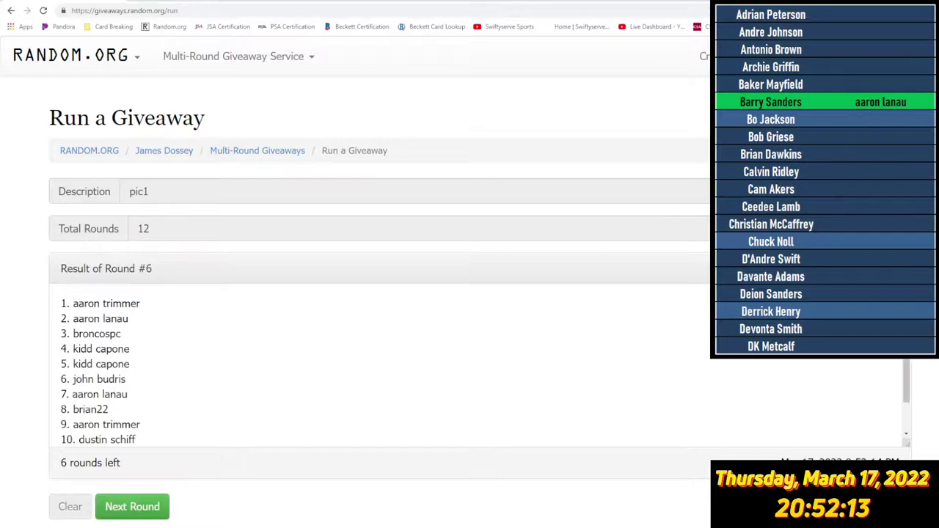
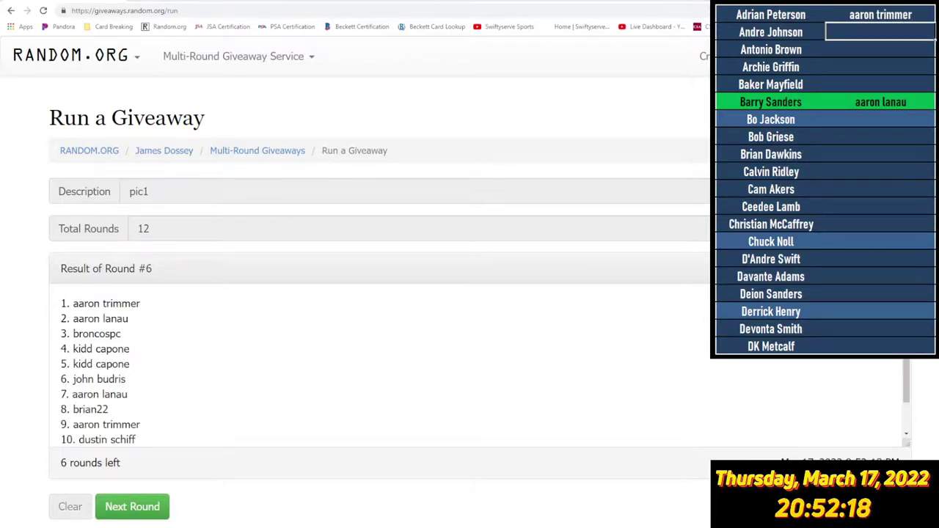
- Enter the first four Round #6 buyers in the buyer column, completing a truncated name
key("Return")
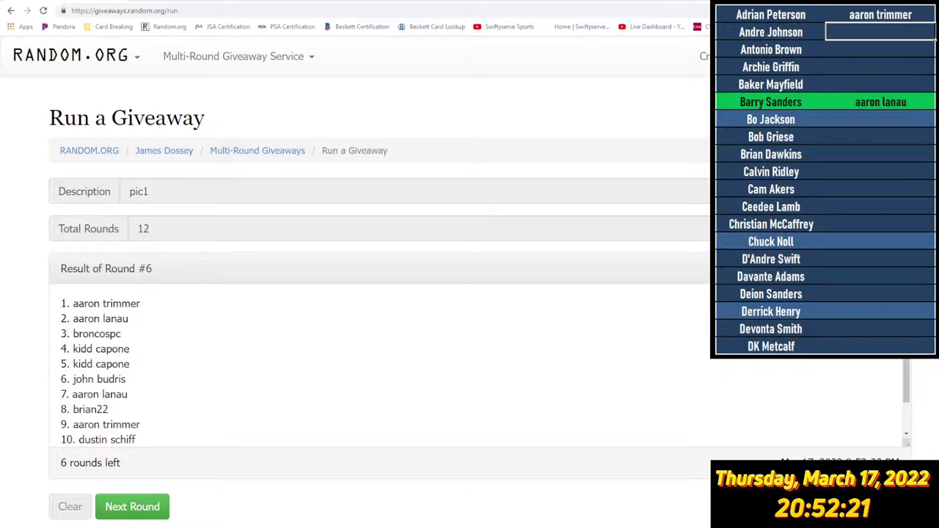
key("Return")
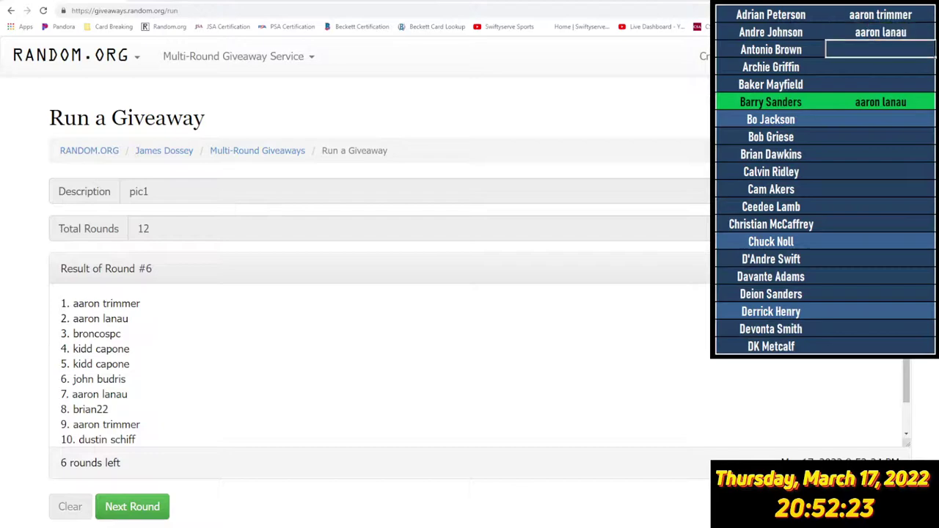
type("broncospc")
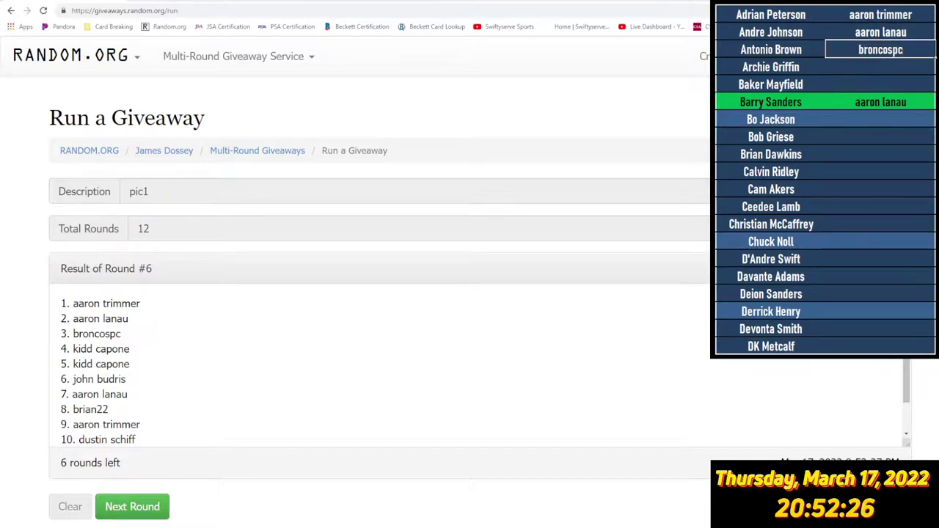
key("Return")
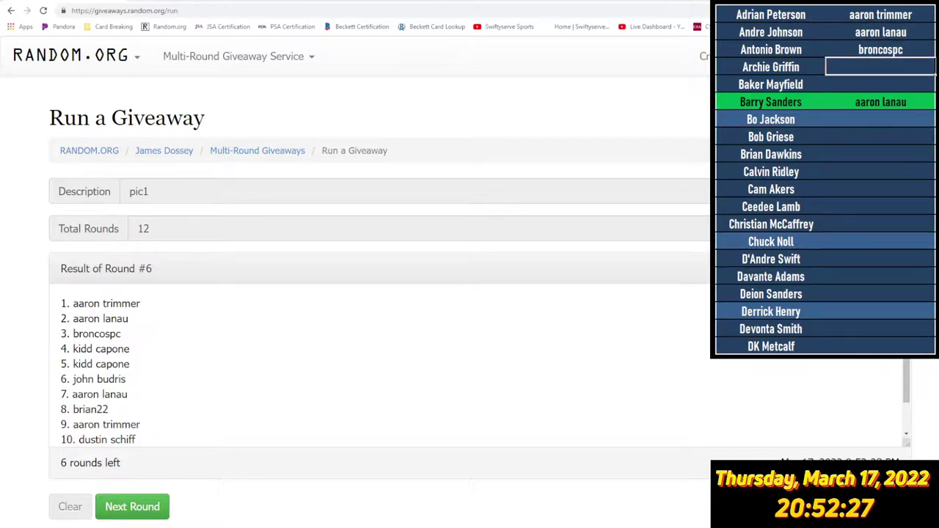
type("kidd")
key("Return")
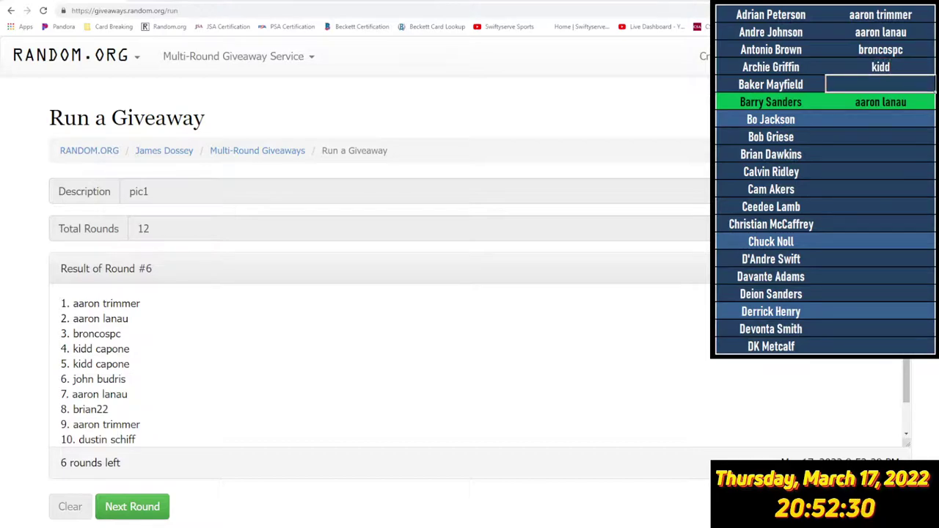
key("Up")
key("F2")
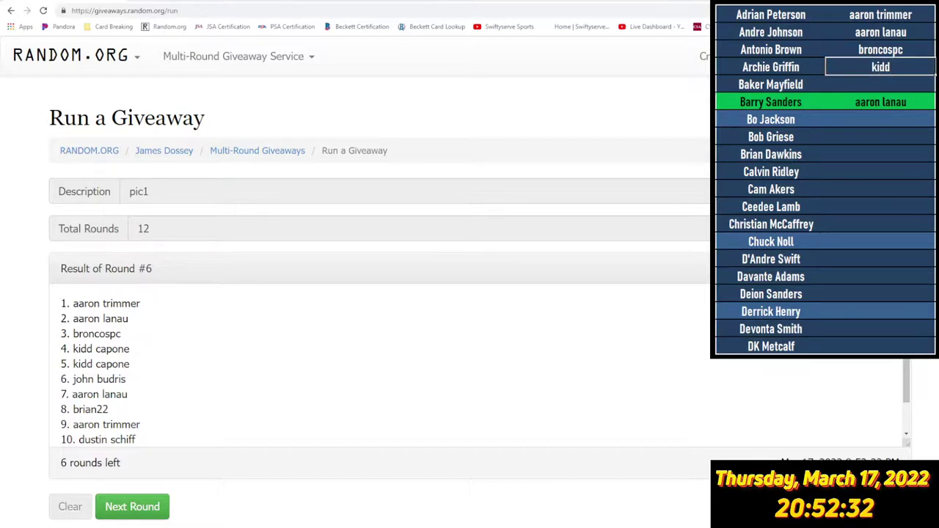
type("capone")
key("Return")
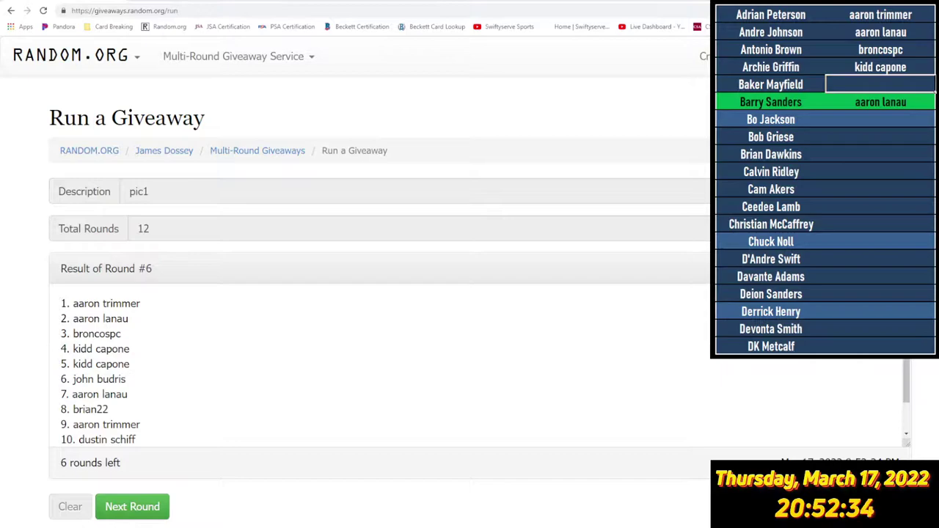
- Enter the remaining Round #6 buyers down to Cam Akers, skipping the green row
type("kidd capone")
key("Return")
key("Return")
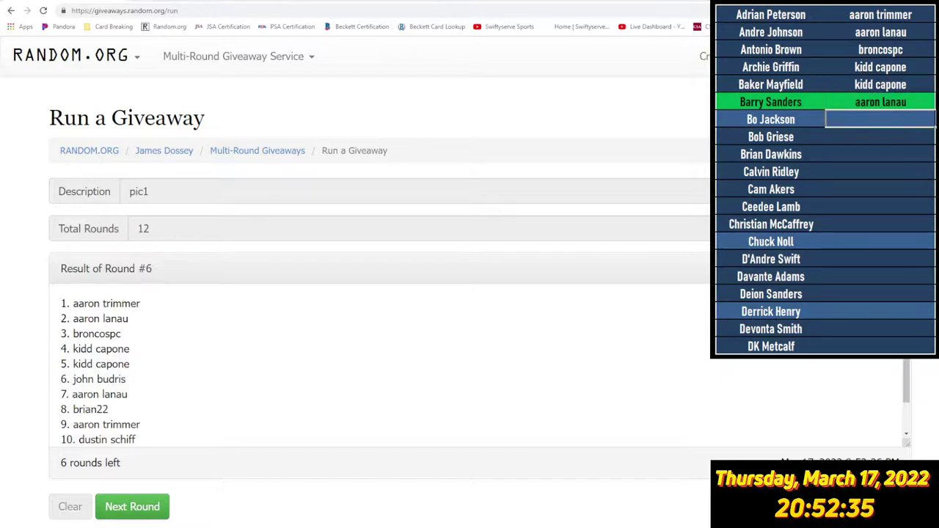
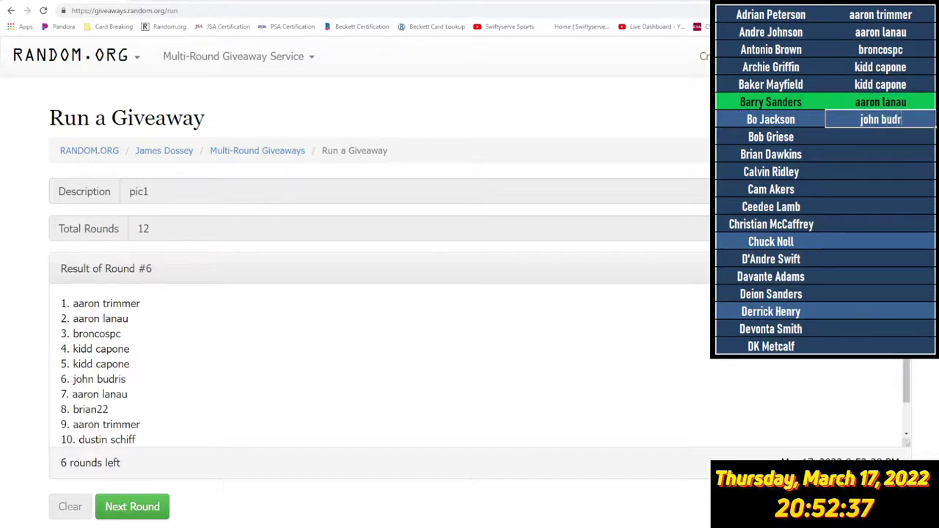
key("Return")
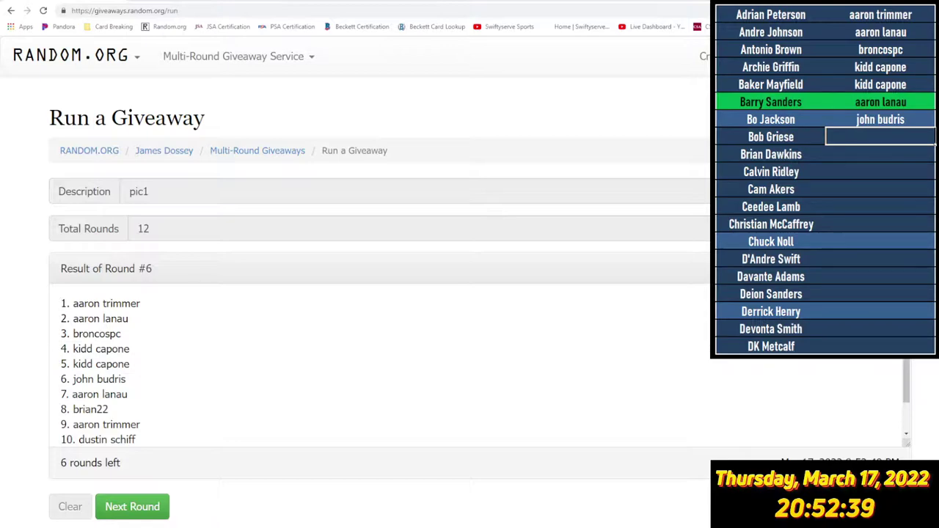
key("Return")
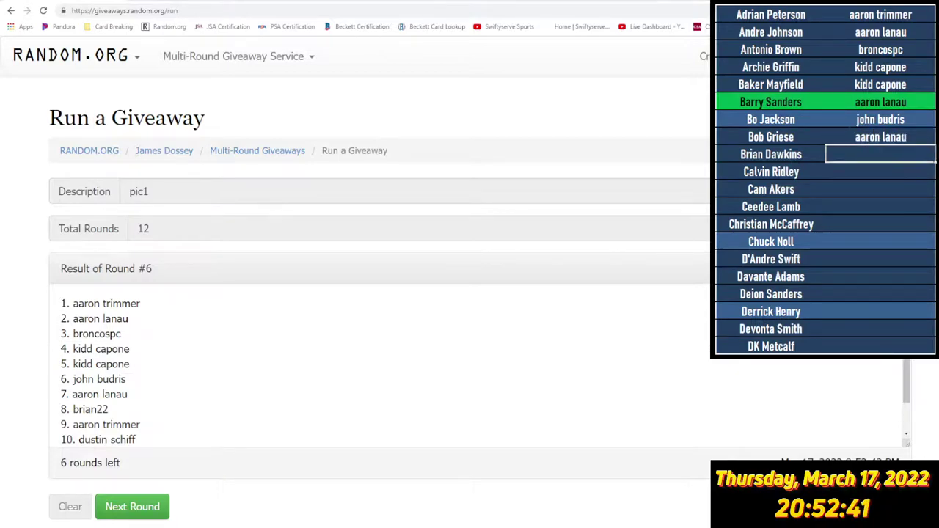
type("brian")
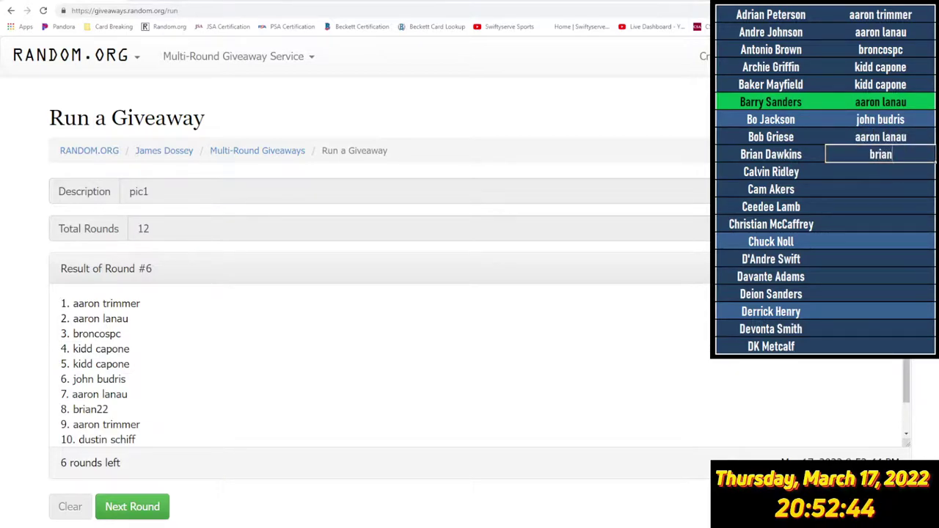
type("22")
key("Return")
type("aaron tri")
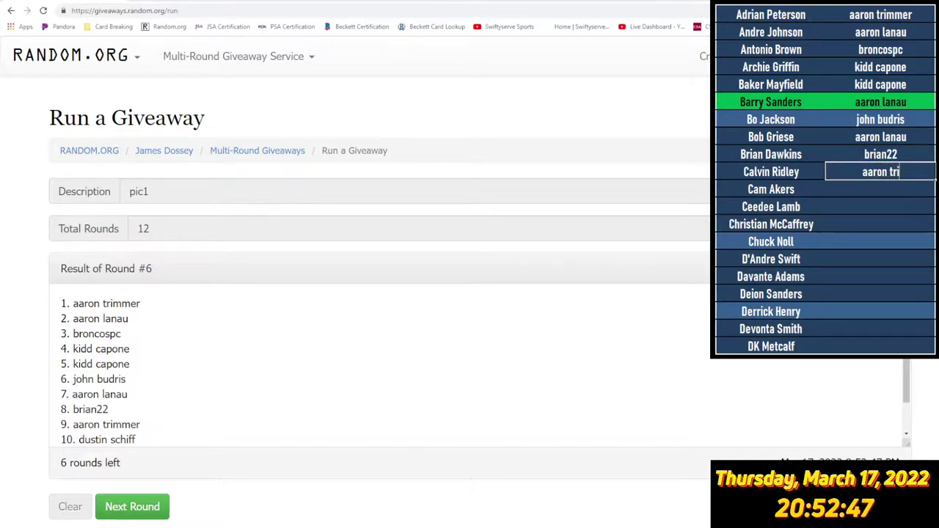
key("Return")
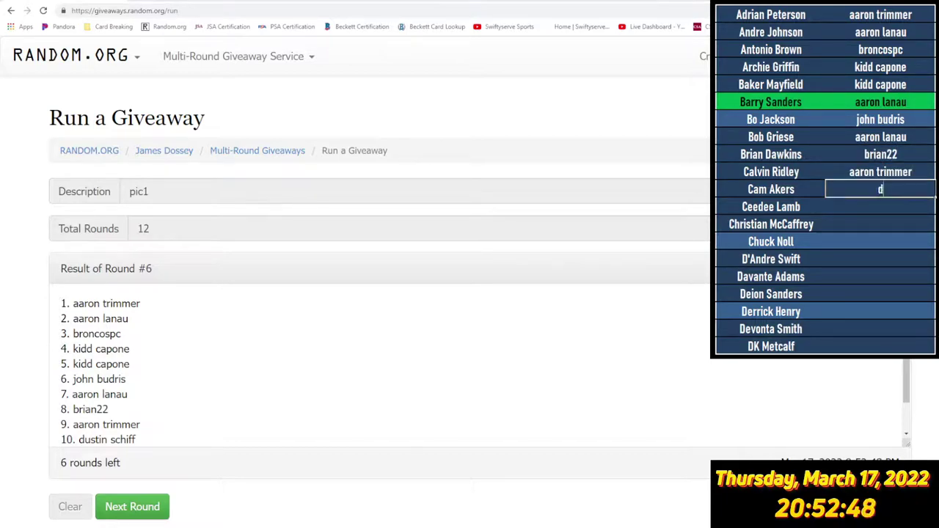
key("Return")
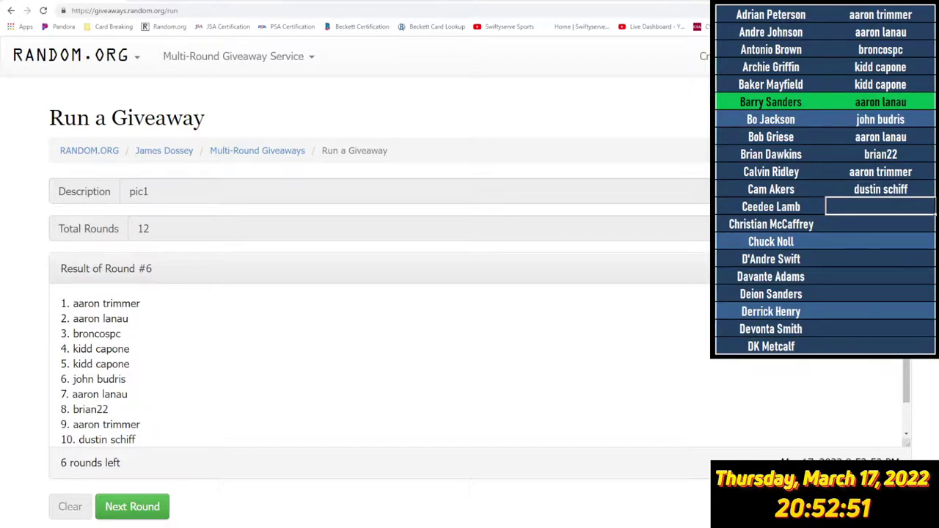
scroll(367, 359, "down", 1)
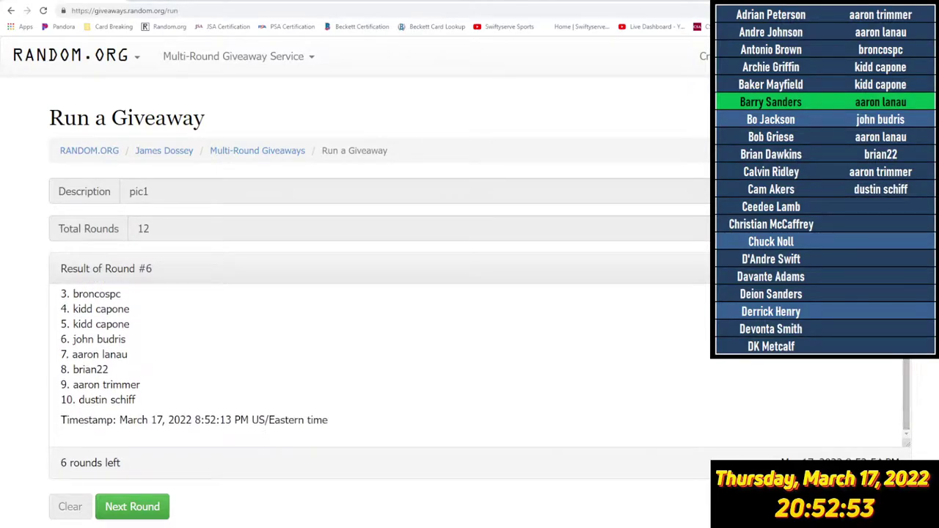
- Draw Round #7 and enter its first buyers in the next empty cells, fixing an incomplete entry
left_click(133, 505)
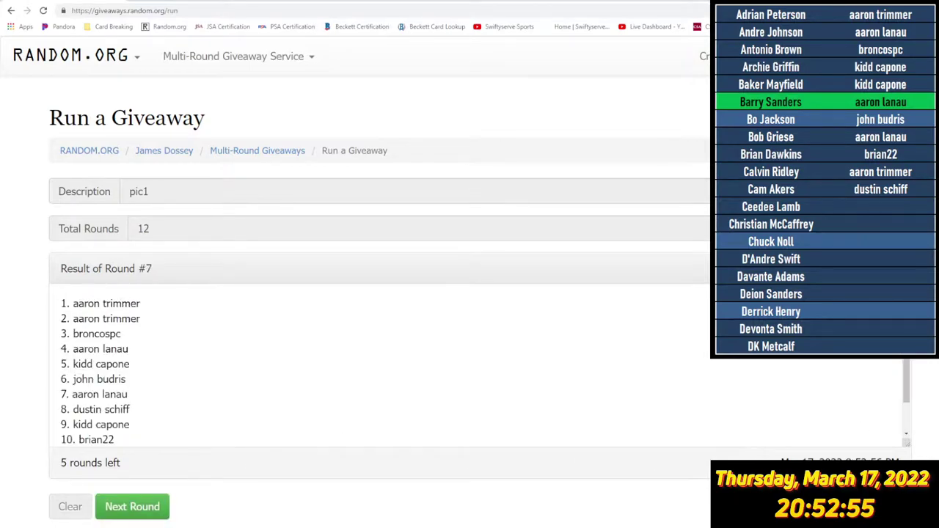
left_click(881, 206)
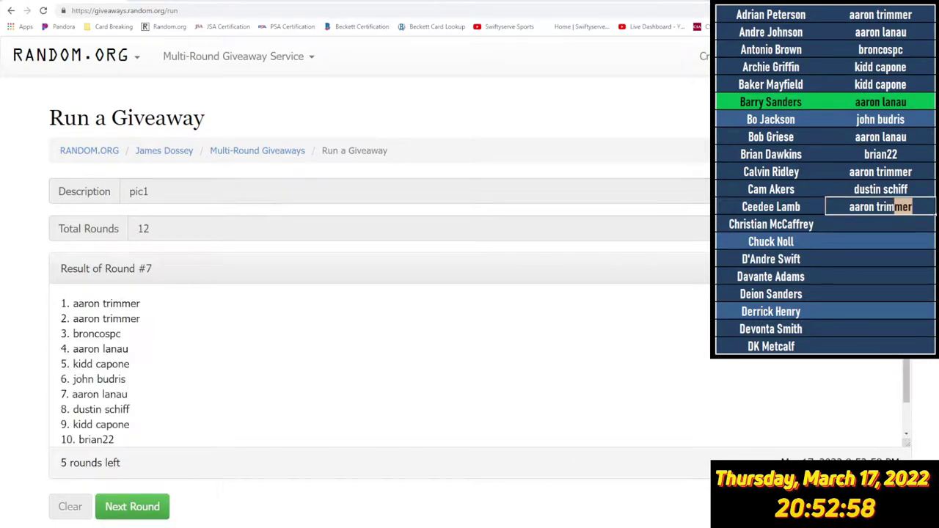
key("Return")
type("aar")
key("Return")
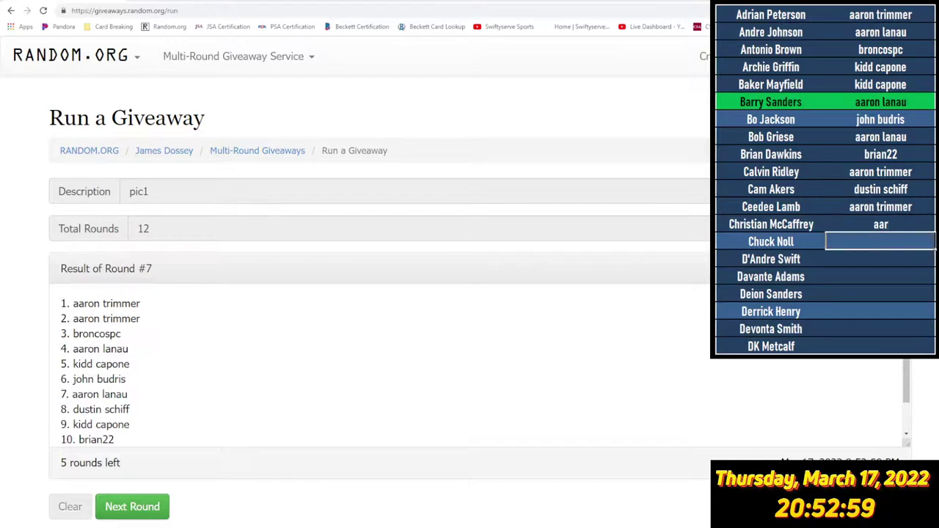
type("br")
left_click(881, 224)
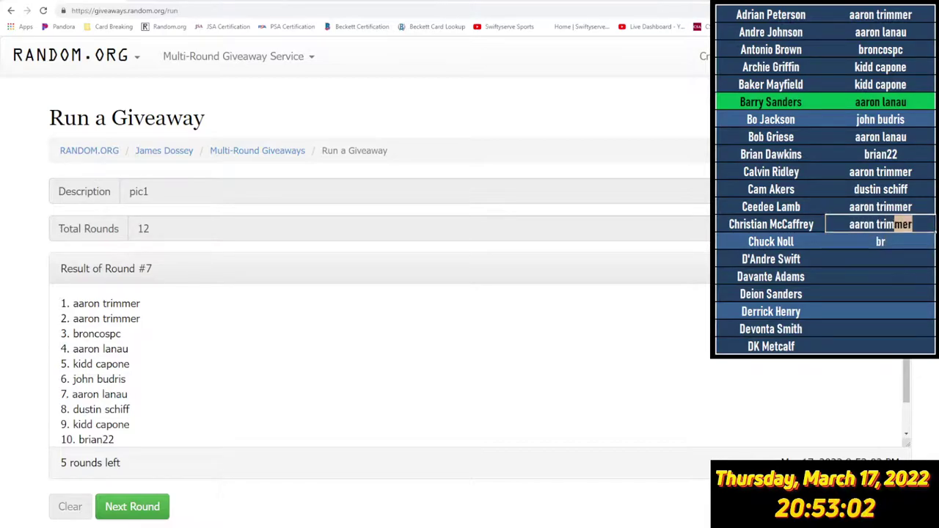
key("Return")
type("bo")
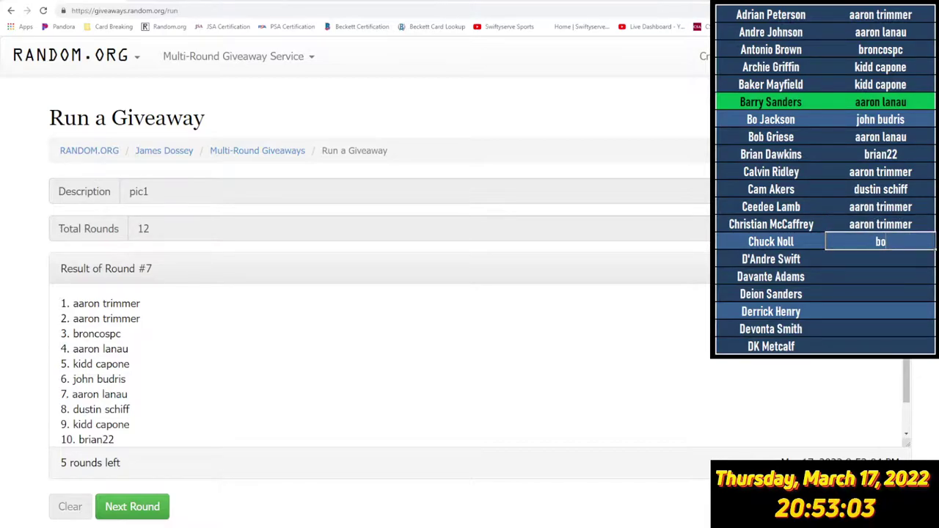
key("BackSpace")
type("roncospc")
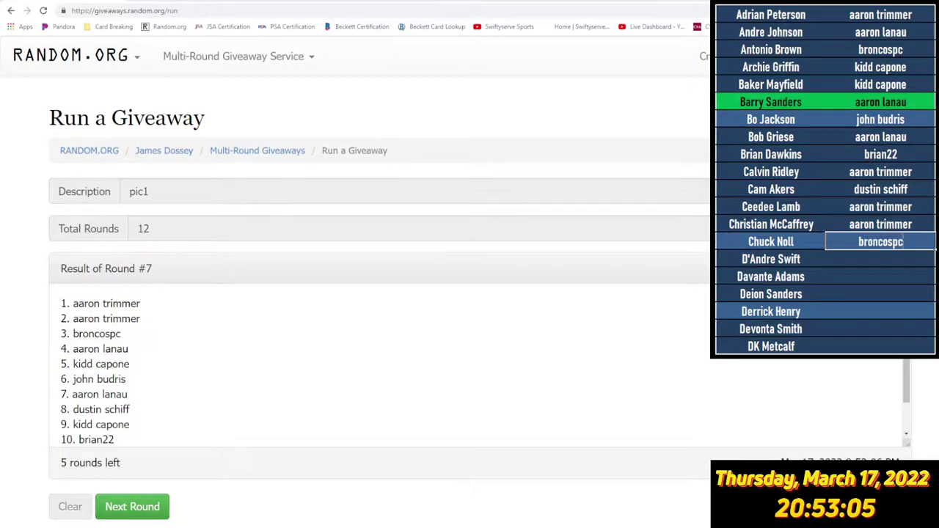
key("Return")
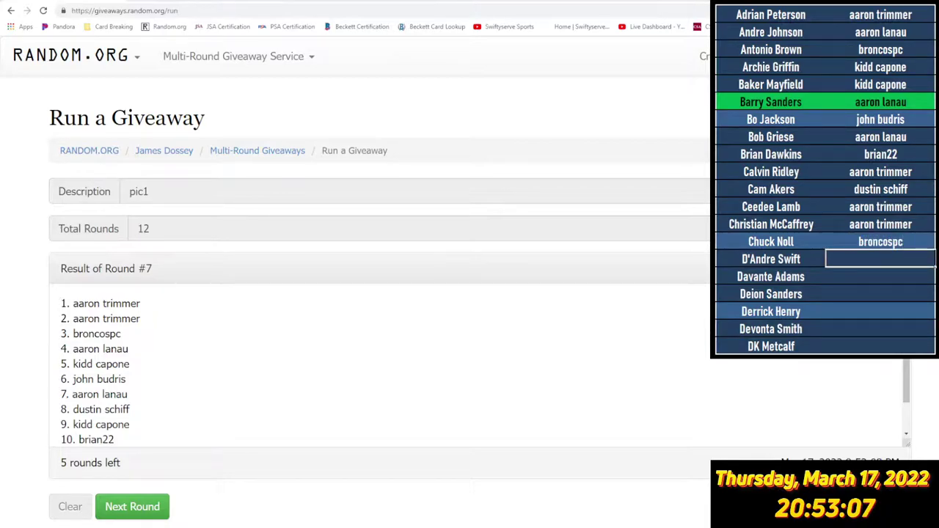
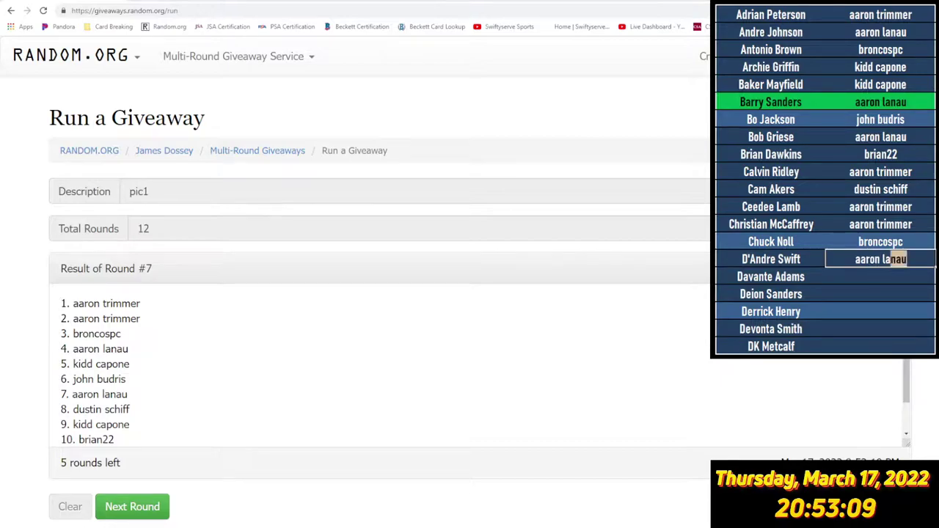
- Enter the Round #7 buyers for D'Andre Swift through Donovan McNabb
key("Return")
type("kidd capone")
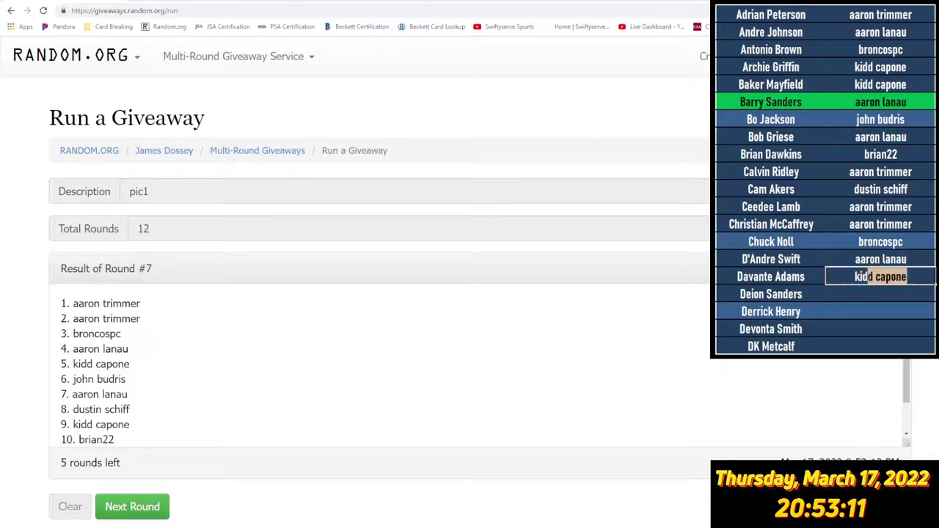
key("Return")
key("Return")
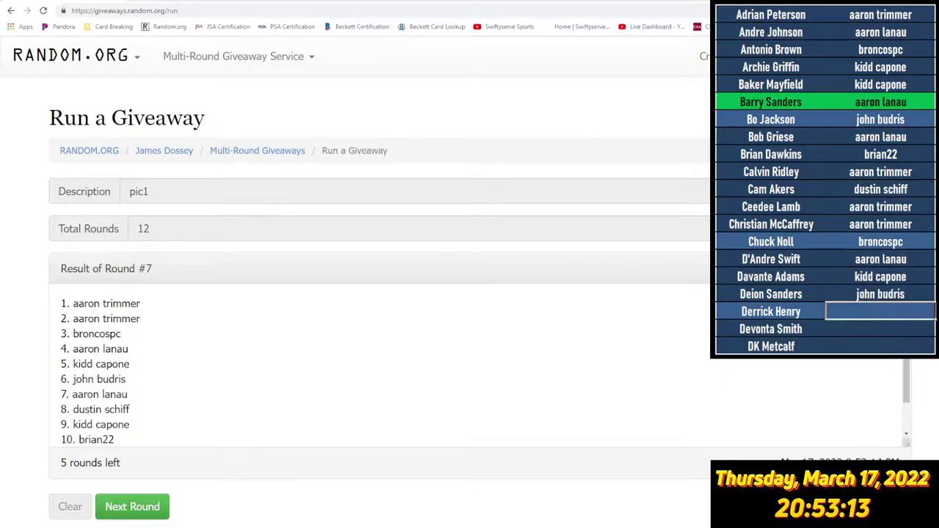
key("Return")
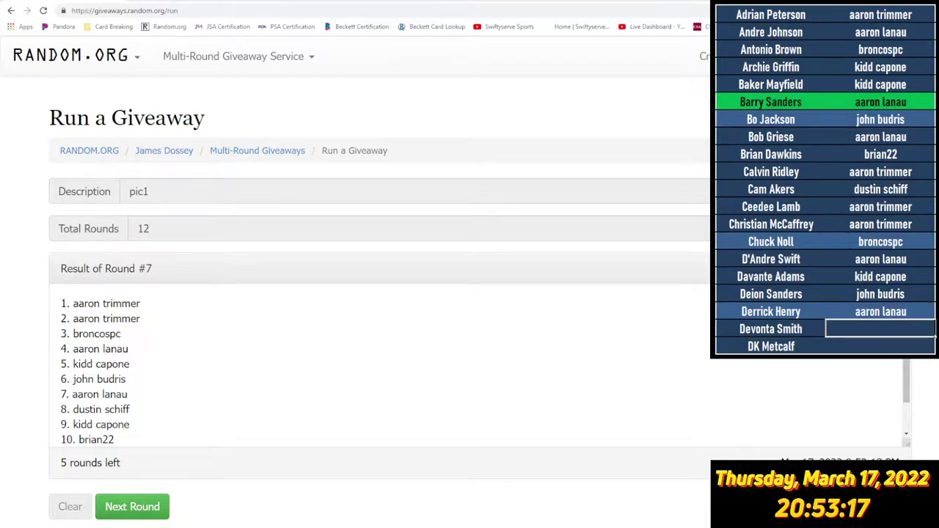
type("dustin")
key("Return")
type("kidd")
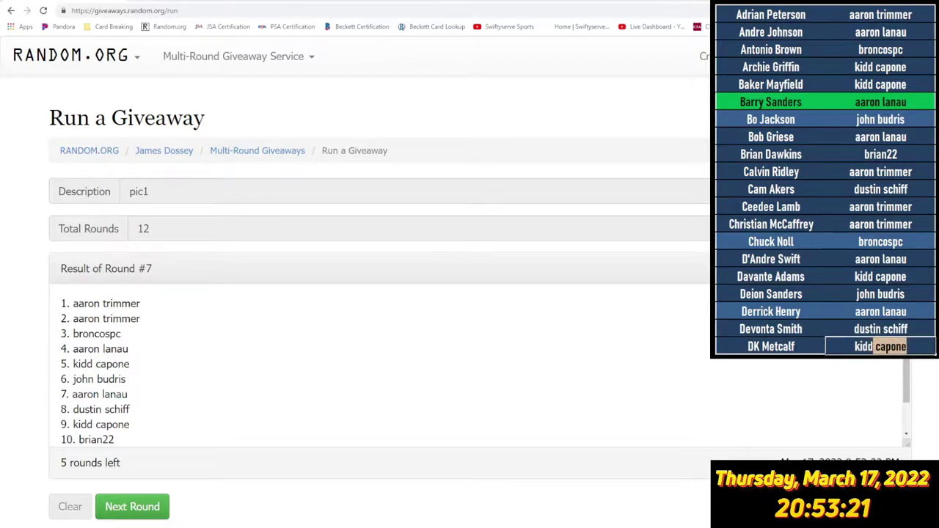
key("Return")
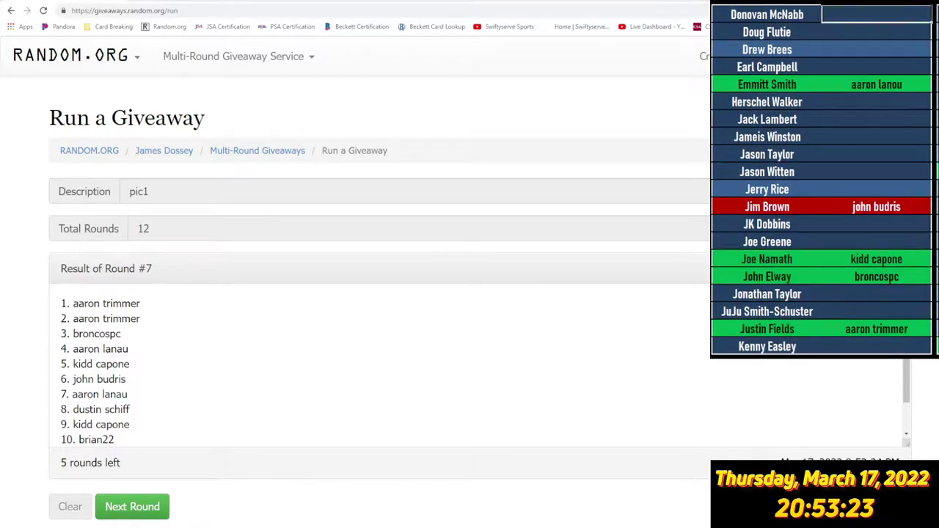
type("brian22")
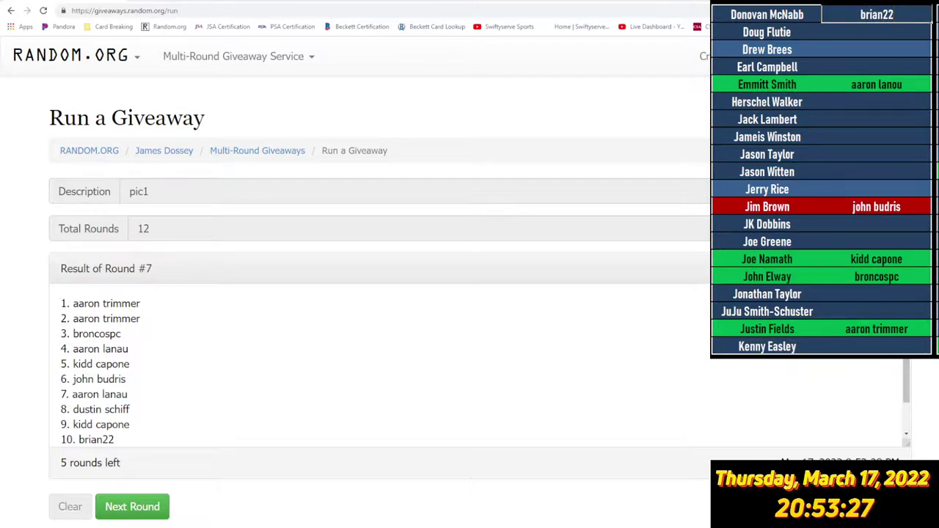
key("Return")
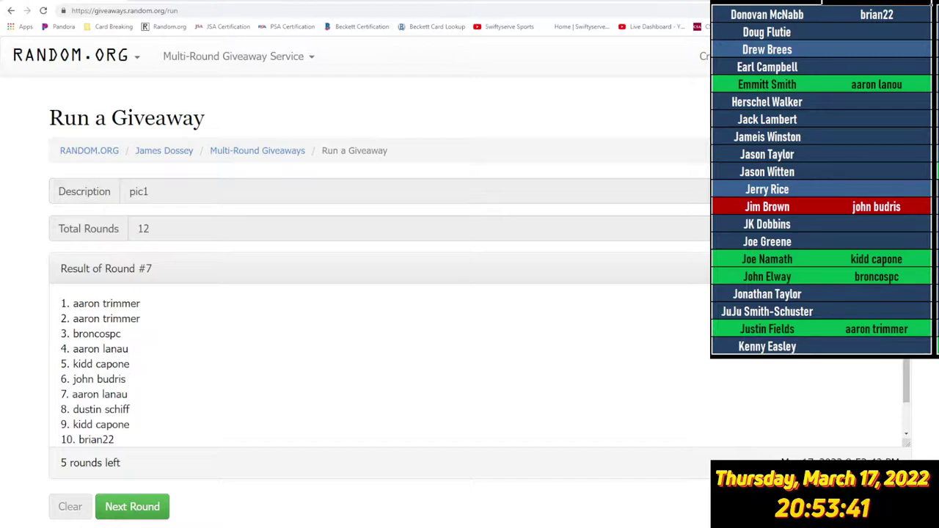
left_click(877, 32)
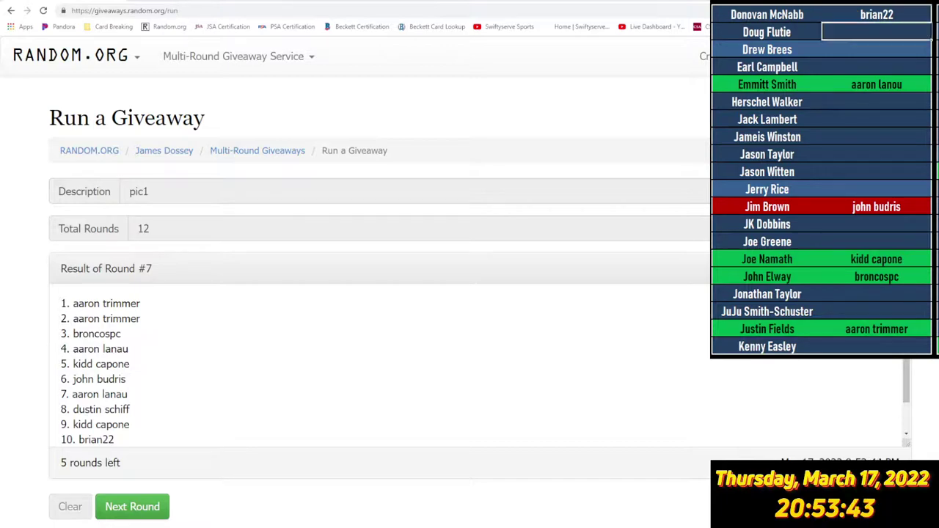
scroll(477, 404, "down", 2)
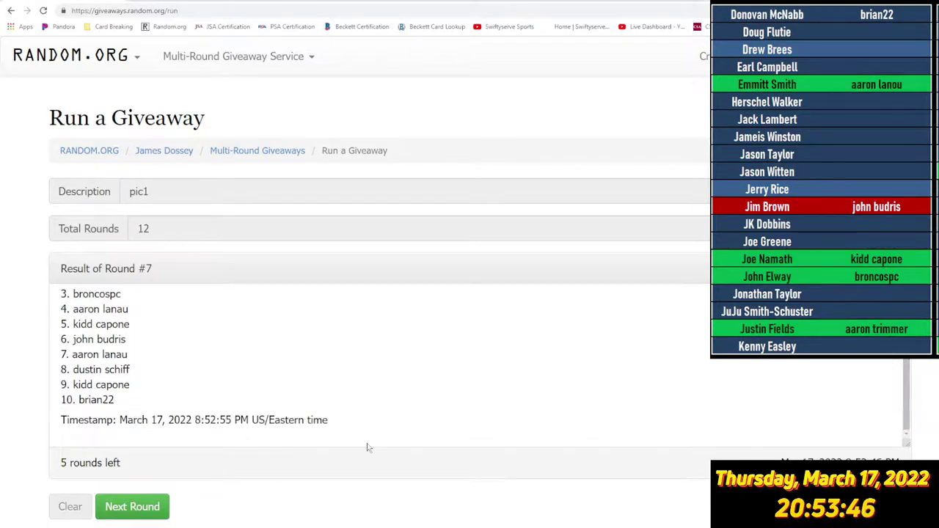
- Draw Round #8 and enter buyers for Doug Flutie, Drew Brees, Earl Campbell and Herschel Walker
left_click(139, 507)
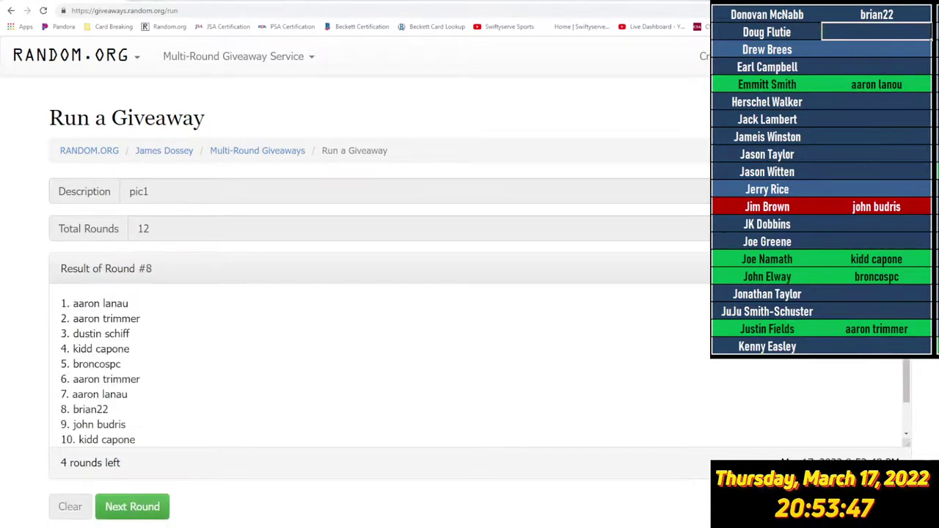
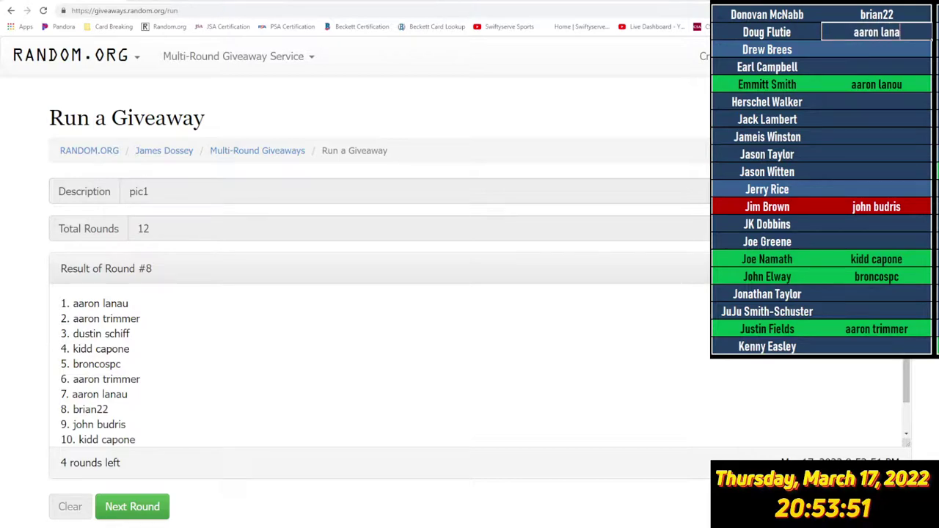
key("Return")
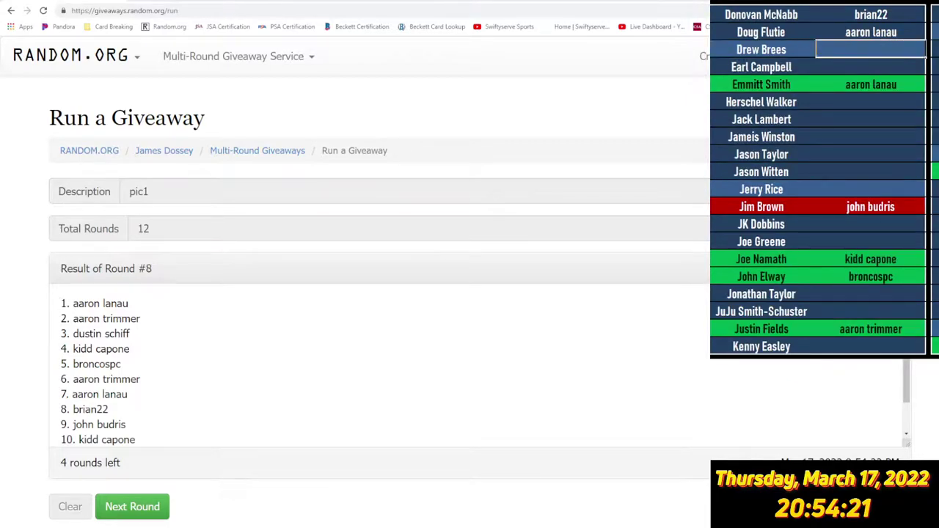
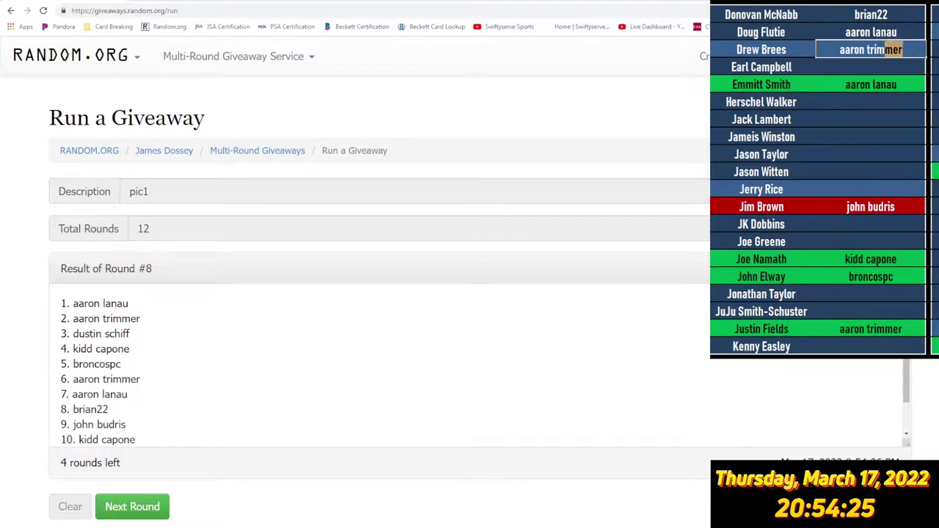
key("Return")
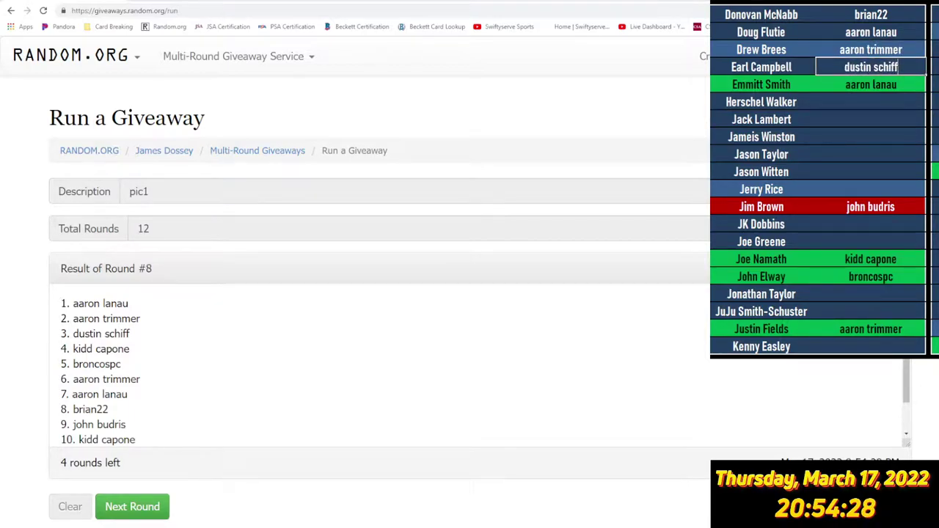
key("Return")
type("kidd capone")
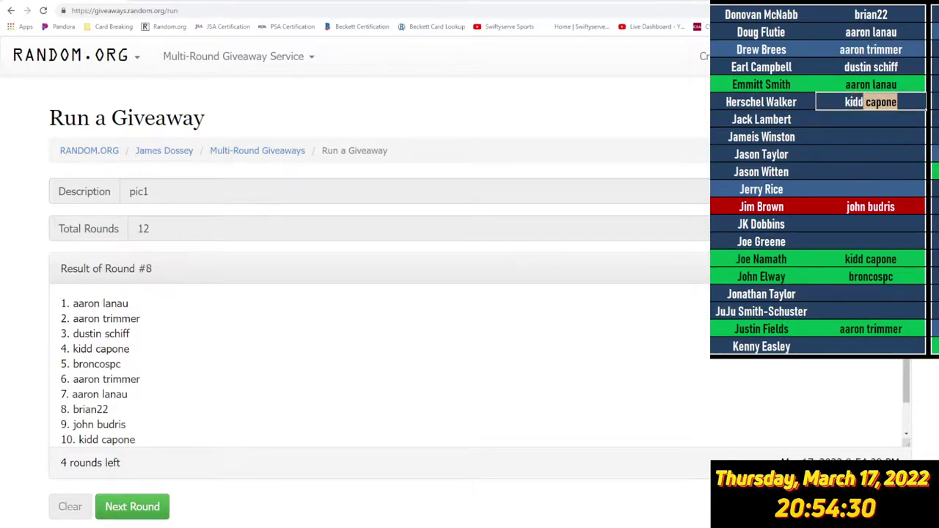
key("Return")
- Enter the Round #8 buyers for Jack Lambert through JK Dobbins, skipping the Jim Brown row
type("bronc")
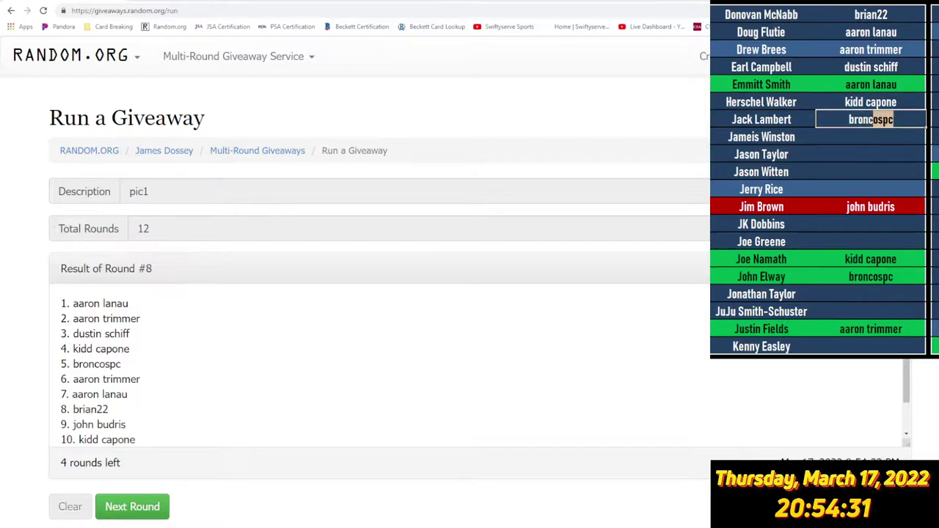
key("Return")
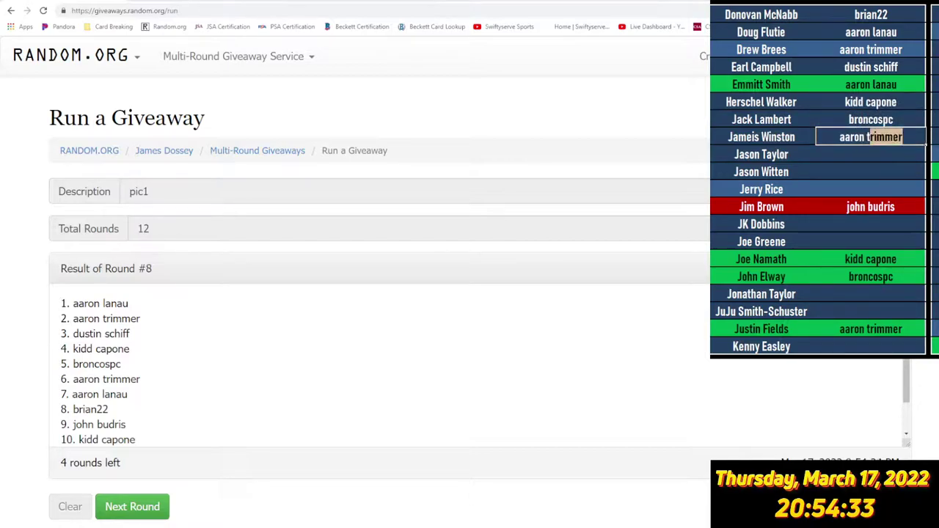
key("Return")
type("aaron la")
key("Return")
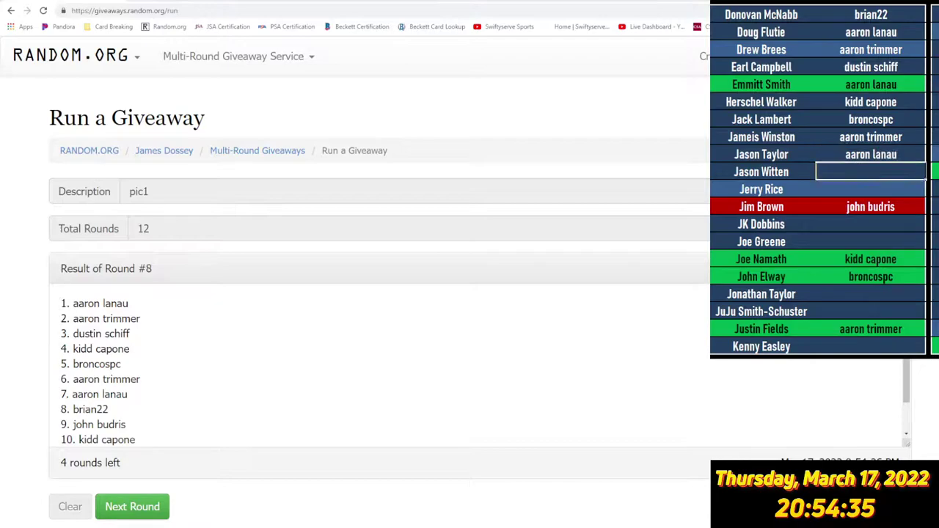
type("brian")
key("Return")
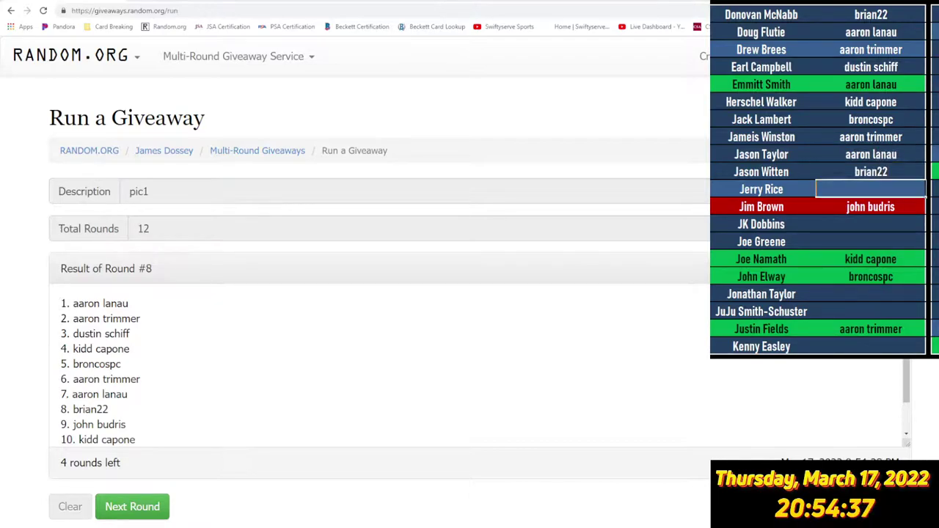
key("Return")
key("Return")
type("kidd capone")
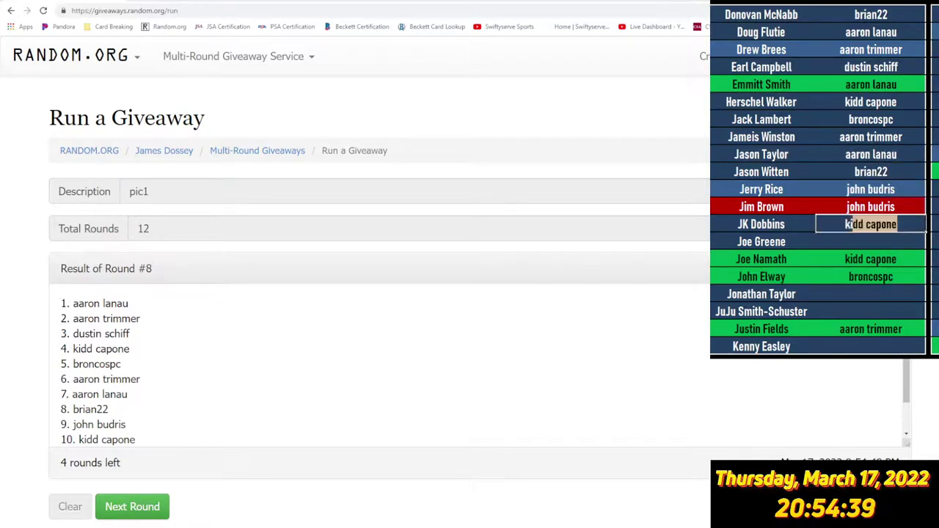
key("Return")
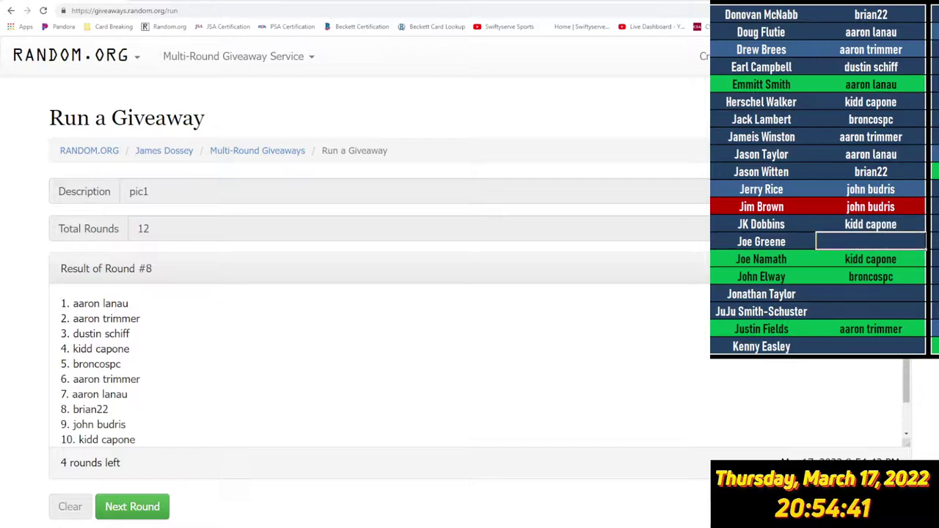
left_click(675, 362)
scroll(675, 363, "down", 2)
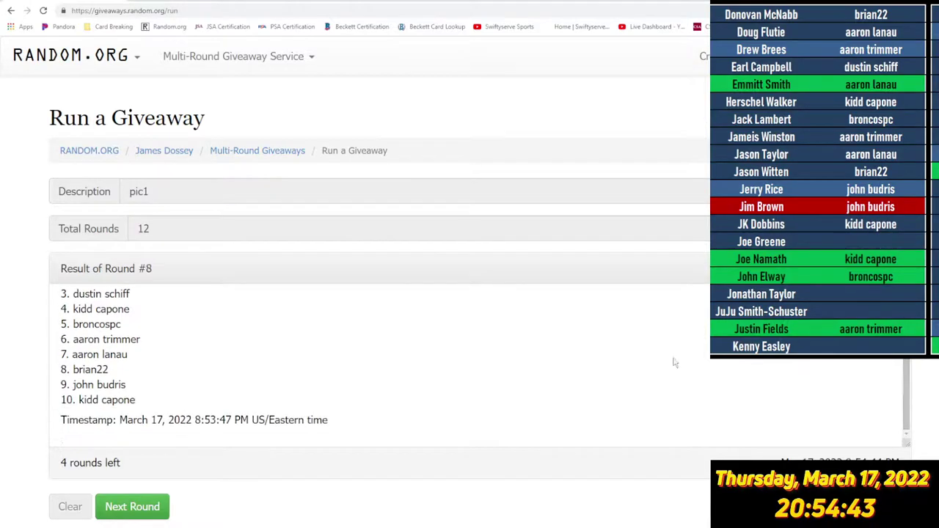
- Draw round 9 and enter its buyers for Joe Greene through Kurt Warner, skipping filled Justin Fields
left_click(155, 506)
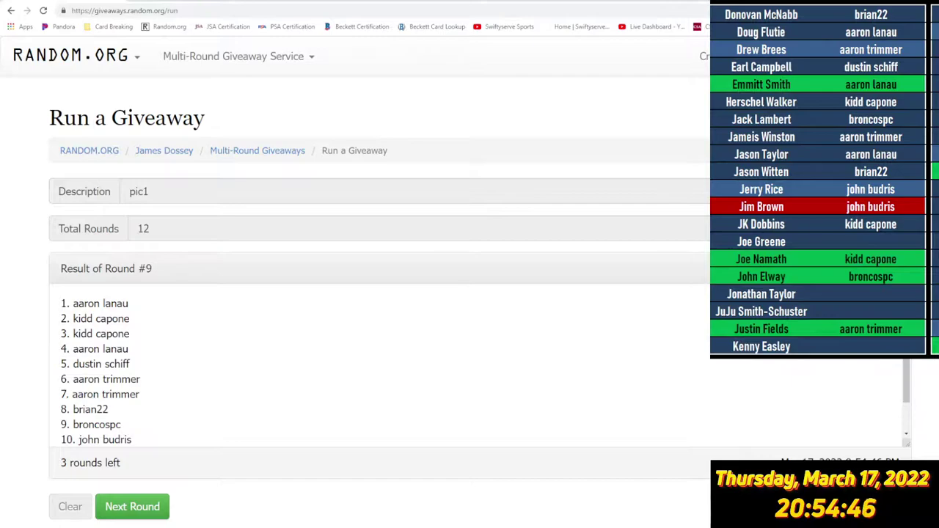
left_click(871, 241)
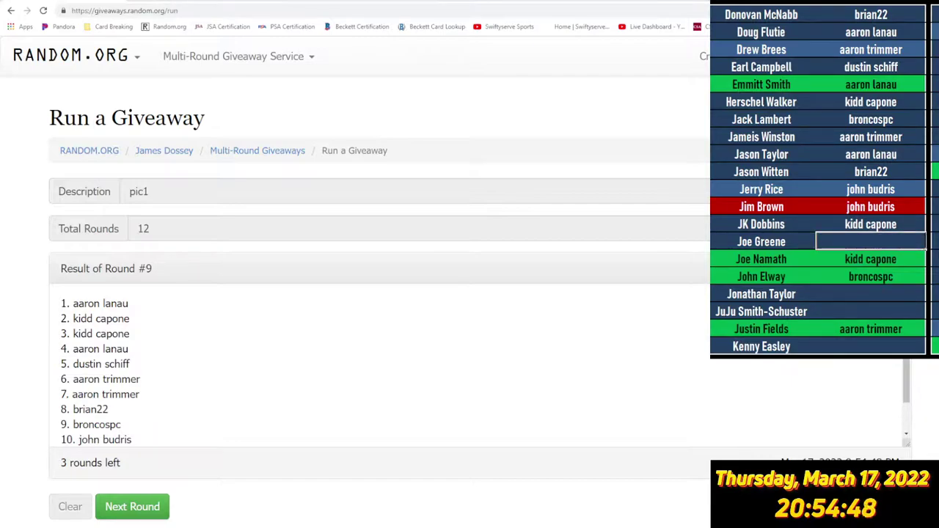
type("aaron l")
key("Return")
key("Down")
key("Down")
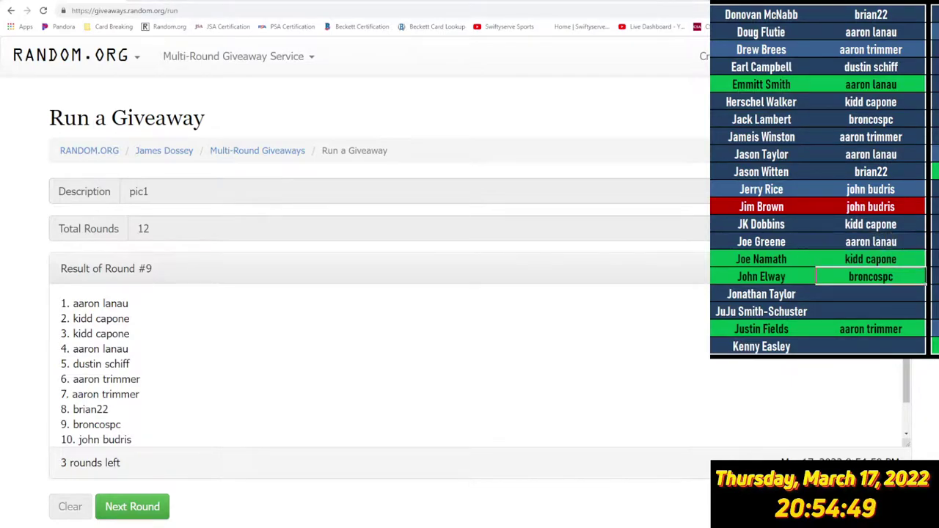
type("k")
key("Return")
type("k")
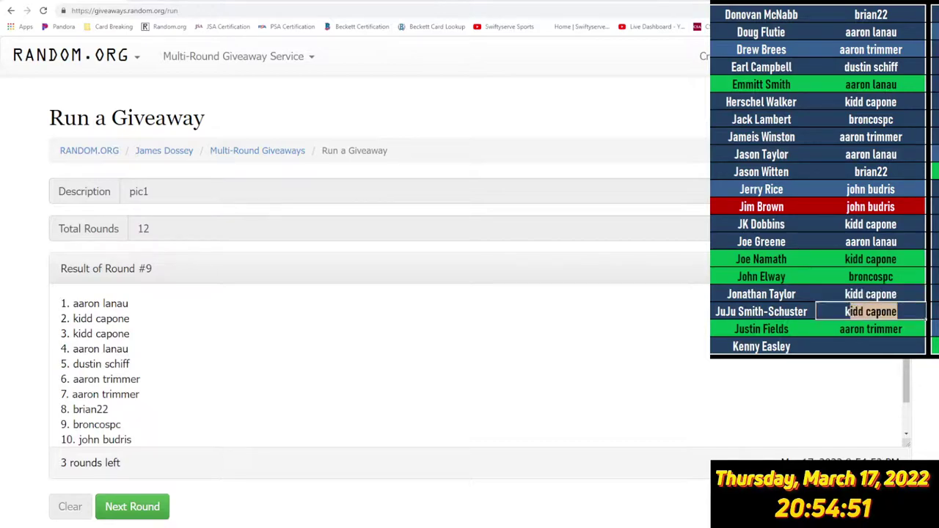
key("Return")
key("Down")
type("aaron la")
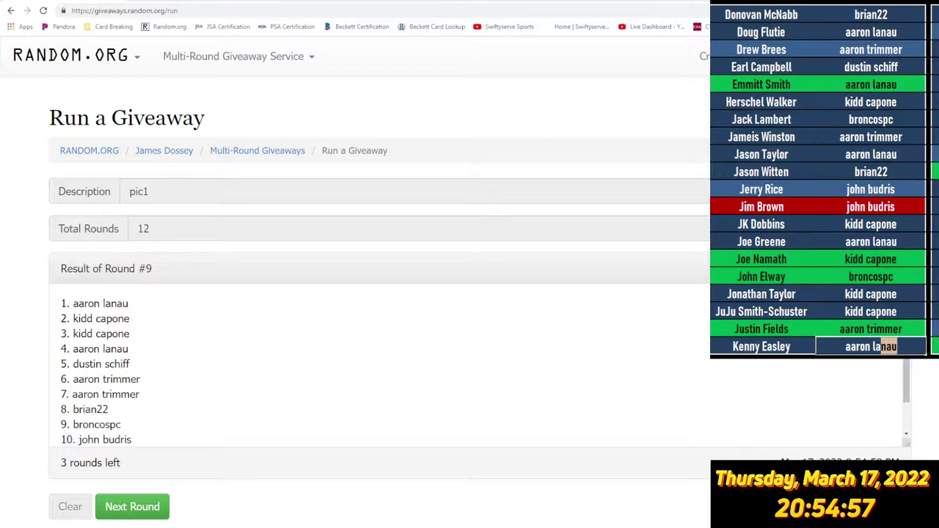
key("Return")
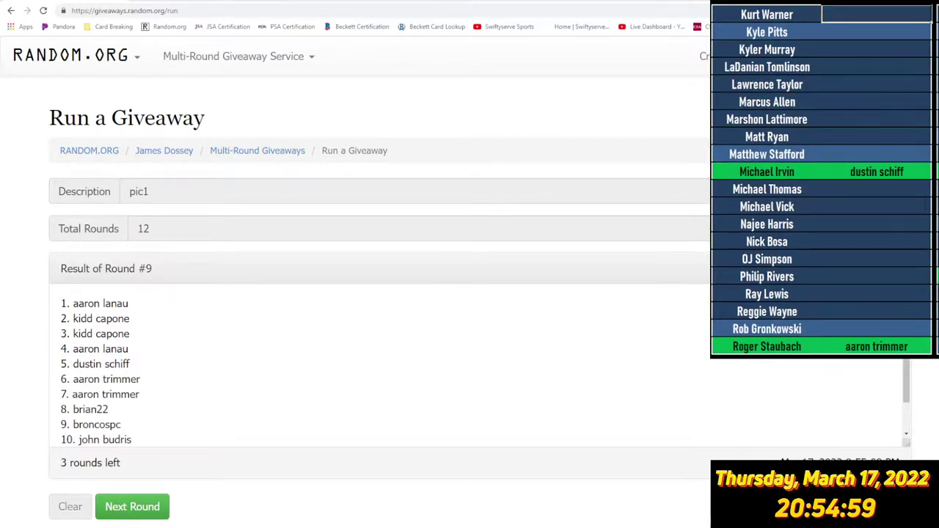
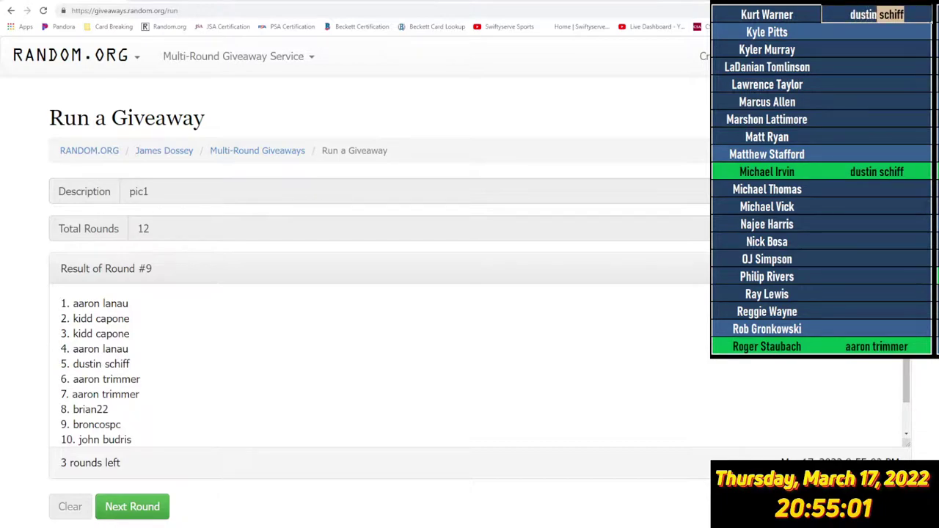
key("Return")
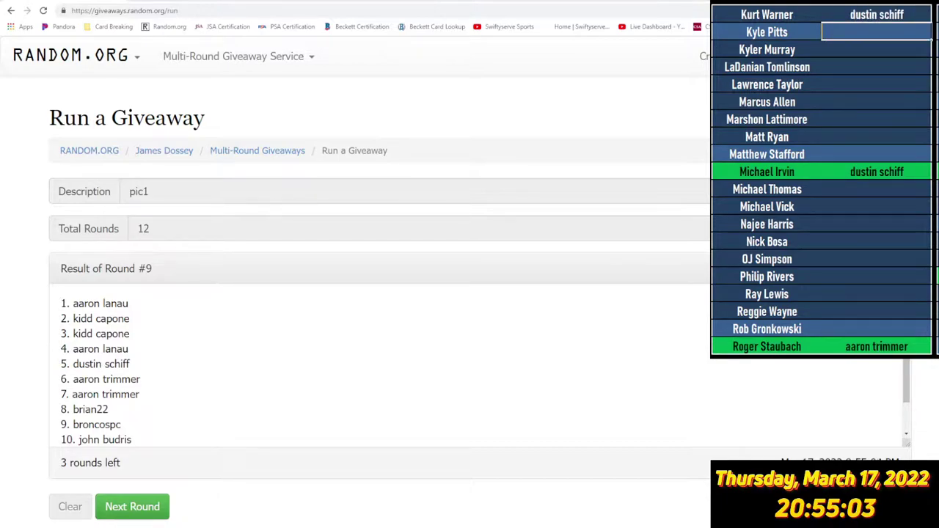
- Enter round 9 buyers for Kyle Pitts, Kyler Murray, LaDanian Tomlinson, Lawrence Taylor and Marcus Allen
type("aa")
key("Return")
type("aa")
key("Return")
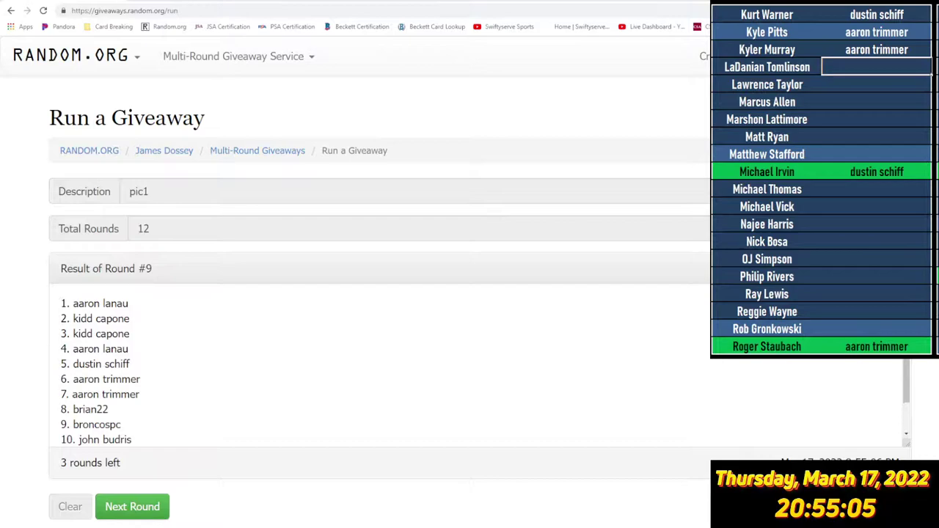
type("brian22")
key("Return")
type("bron")
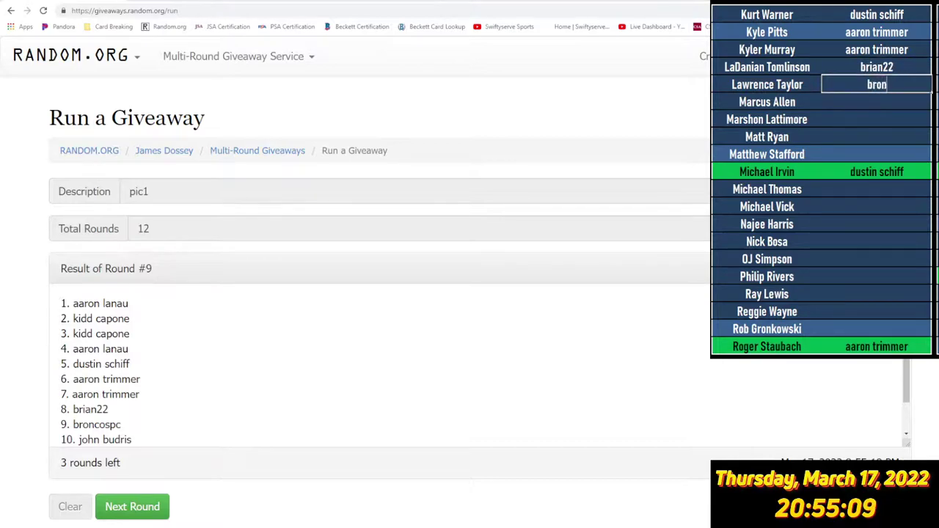
type("cospc")
key("Return")
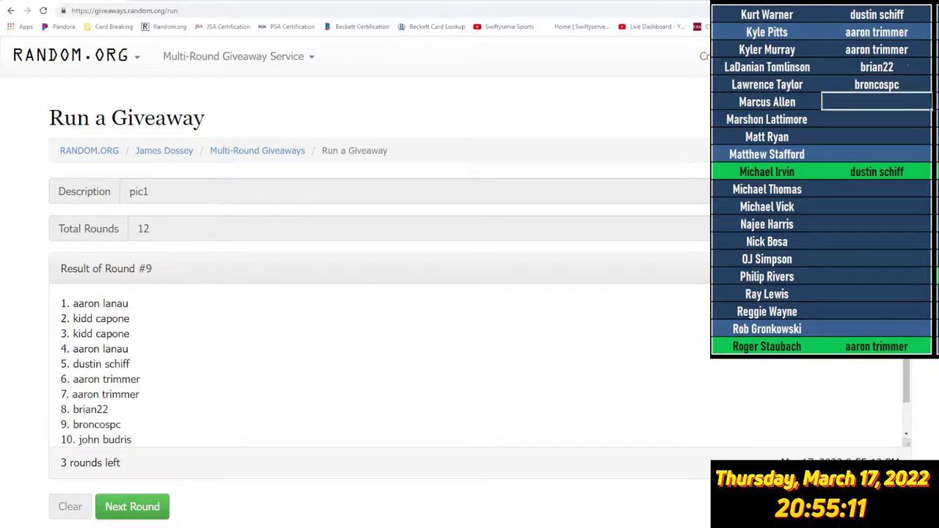
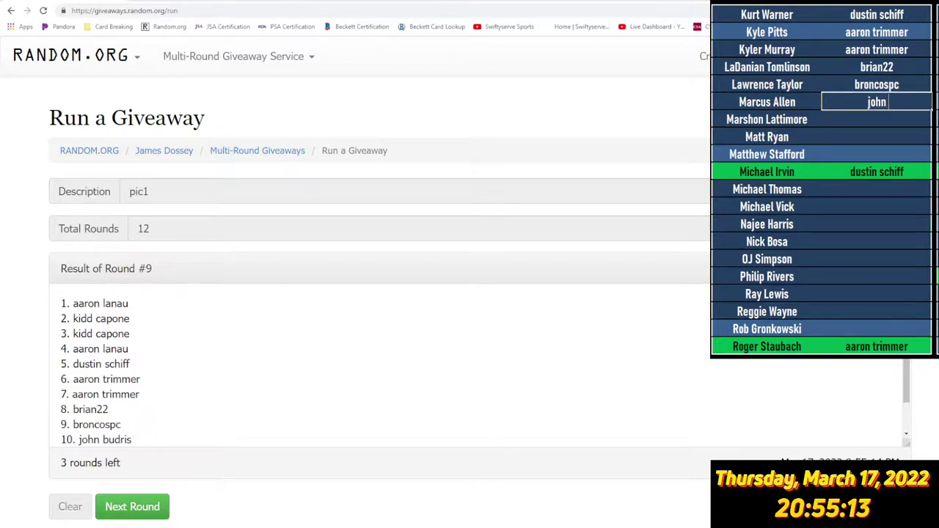
key("Return")
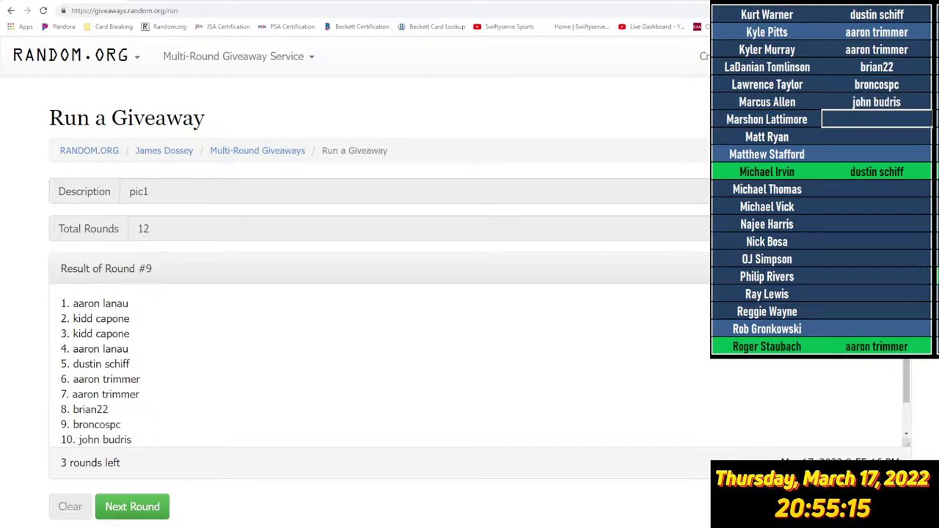
left_click_drag(908, 375, 907, 386)
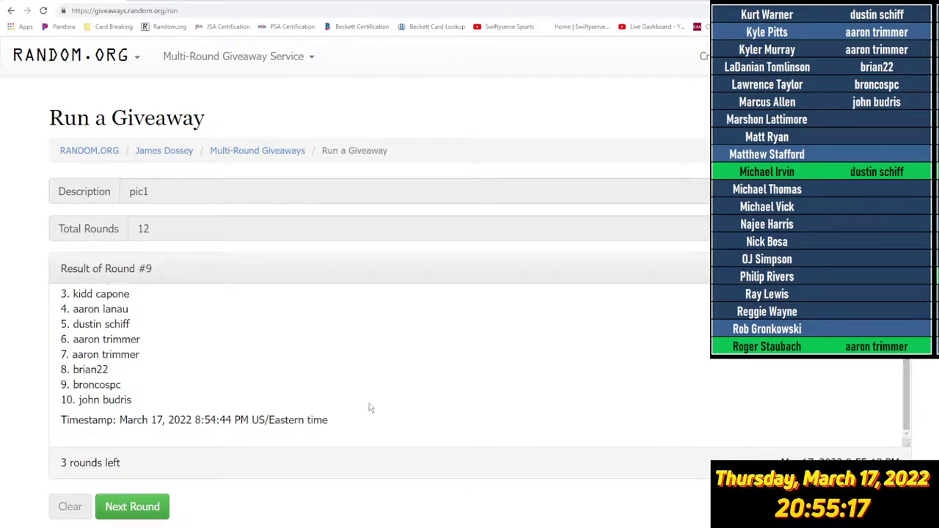
left_click(132, 506)
- Enter round 10 buyers for Marshon Lattimore through Michael Thomas, correcting Michael Thomas's partial name
left_click(878, 119)
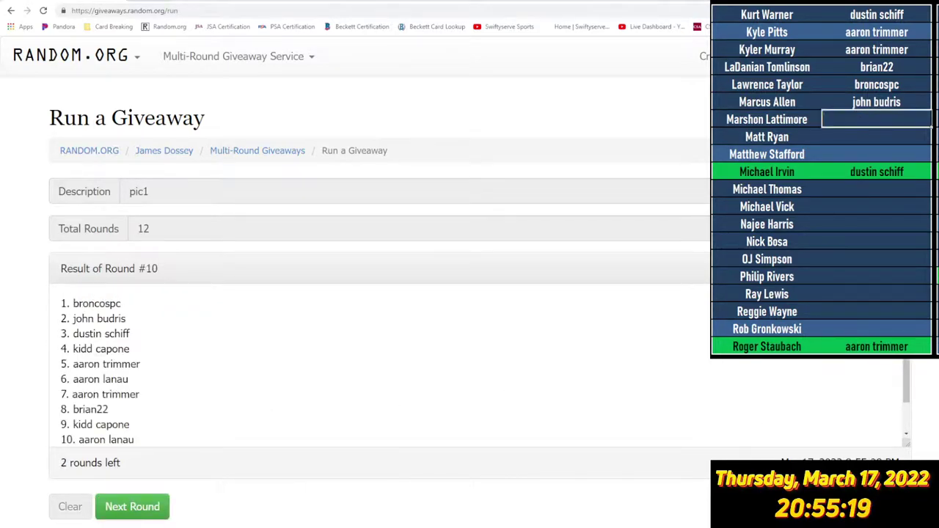
type("broncospc")
key("Return")
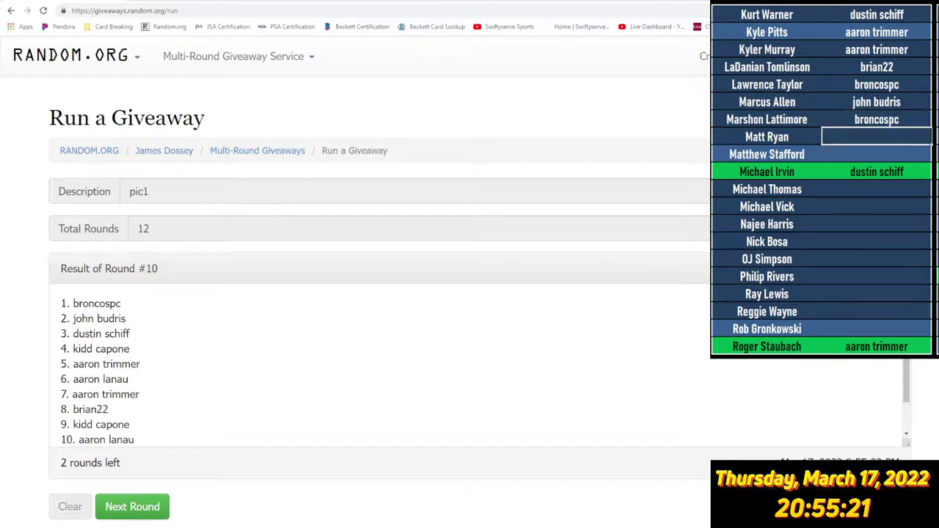
key("Return")
key("Return")
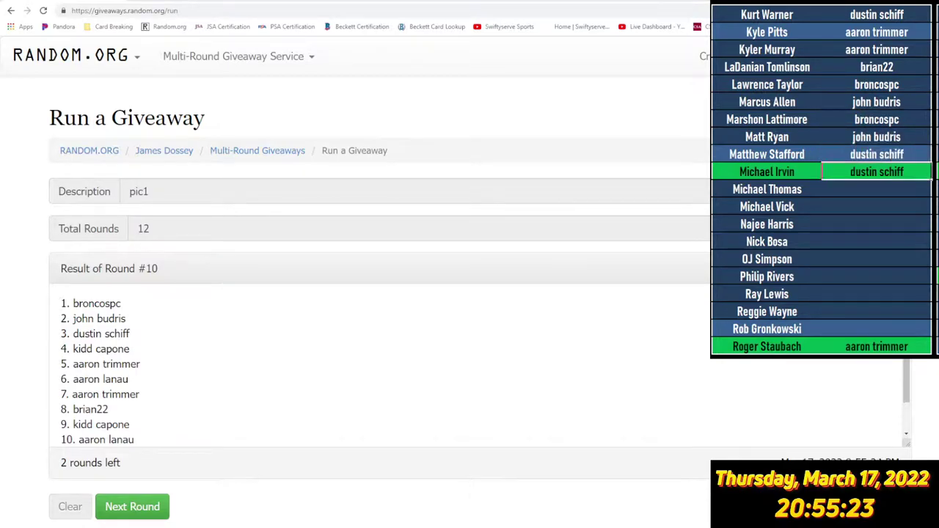
key("Return")
type("kidd")
key("Return")
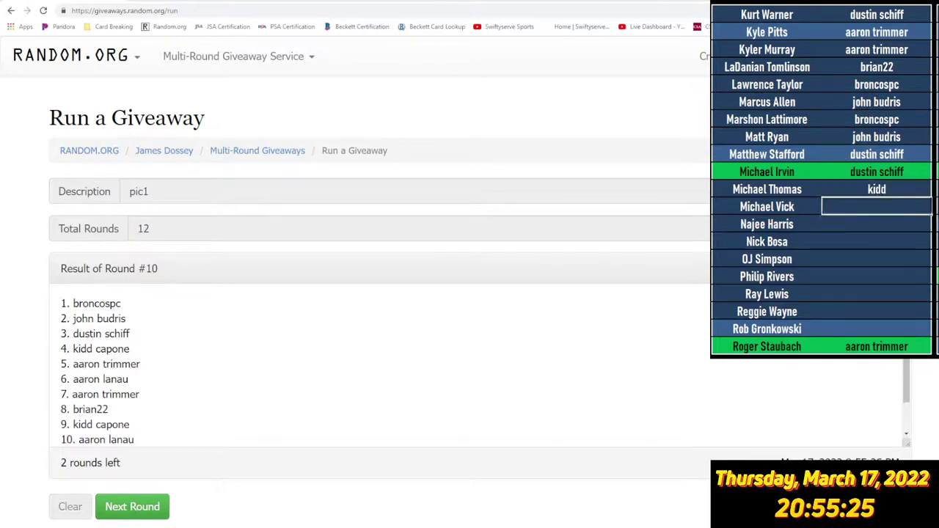
left_click(877, 189)
type("kidd capone")
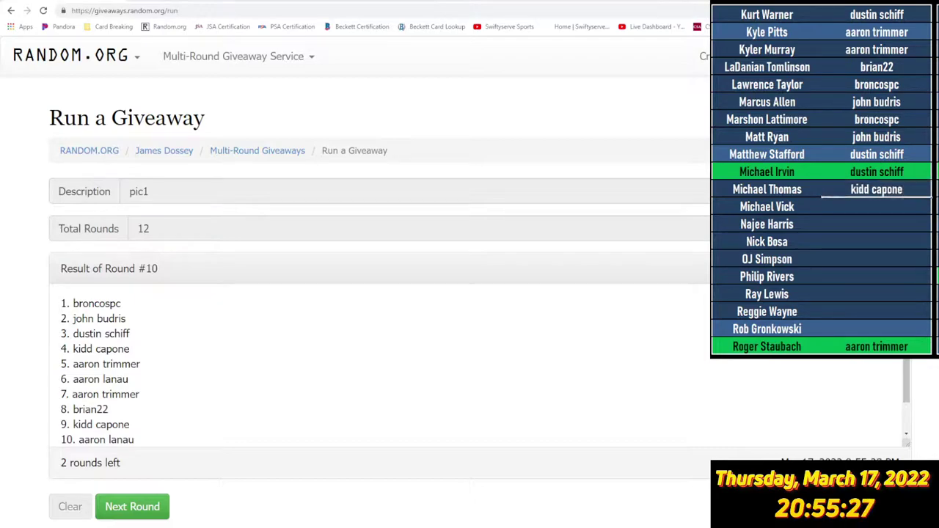
key("Return")
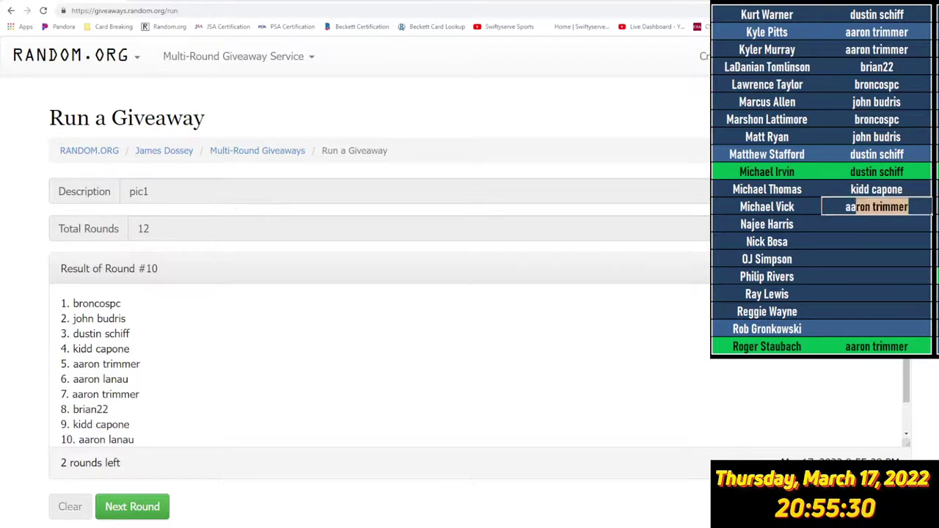
- Enter buyers for Michael Vick, Najee Harris, Nick Bosa, OJ Simpson, Philip Rivers and Ray Lewis
key("Return")
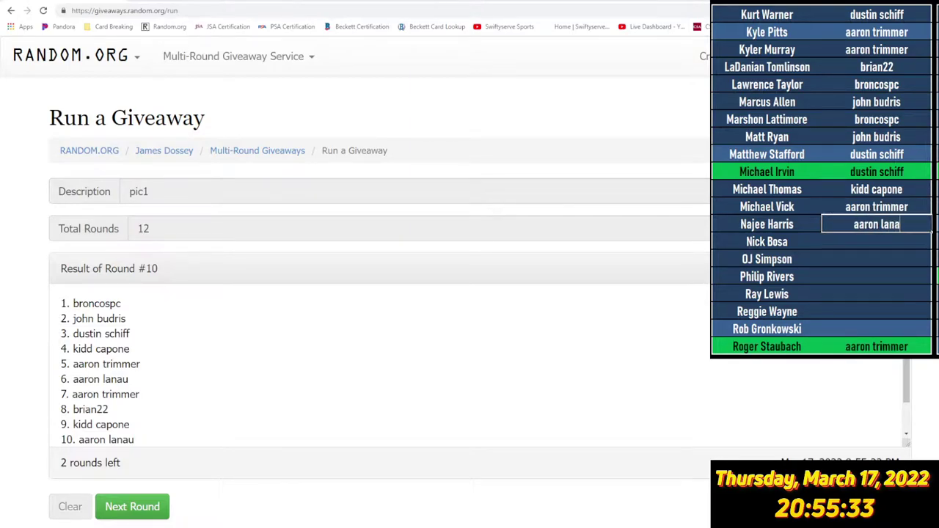
key("Return")
type("aa")
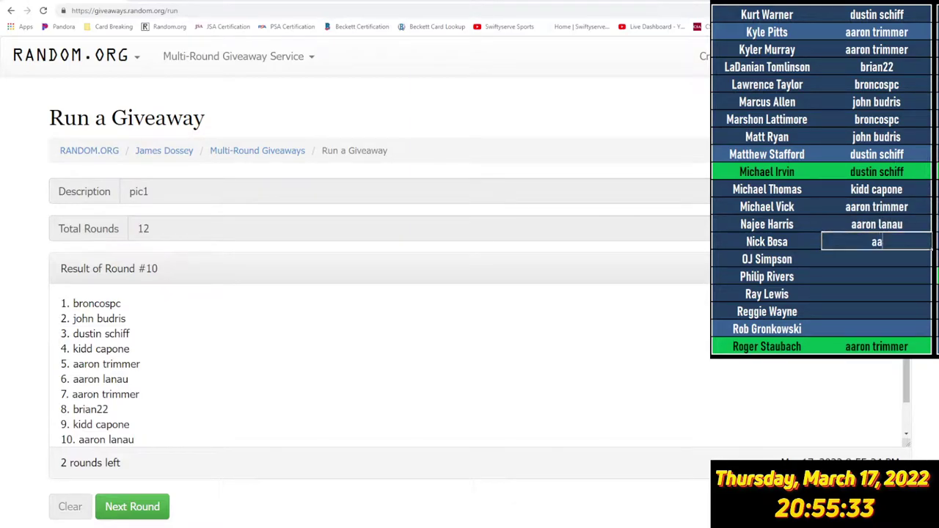
type("ron tr")
key("Return")
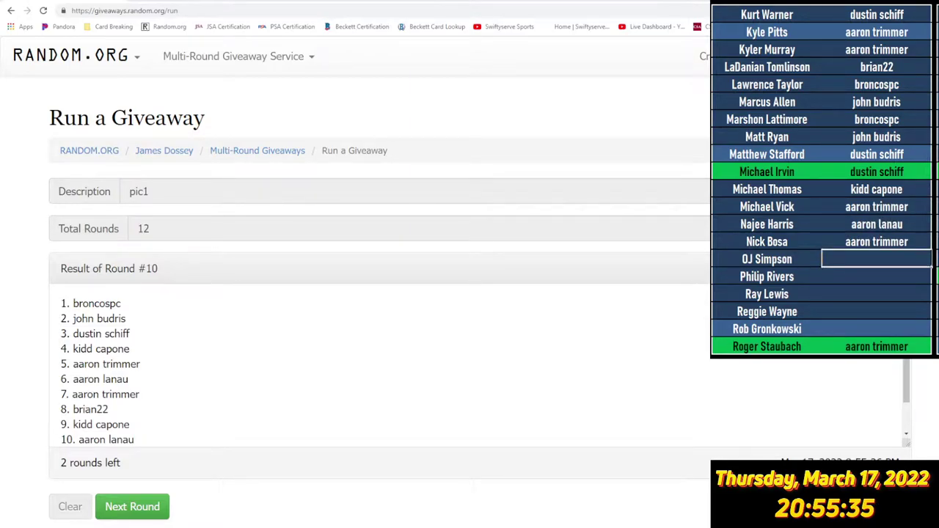
type("brian22")
key("Return")
type("kidd capone")
key("Return")
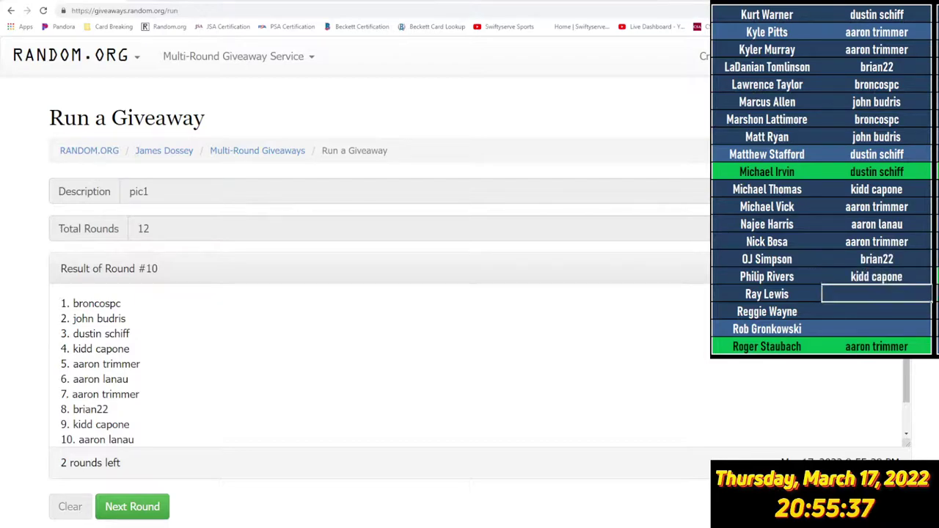
type("aaron la")
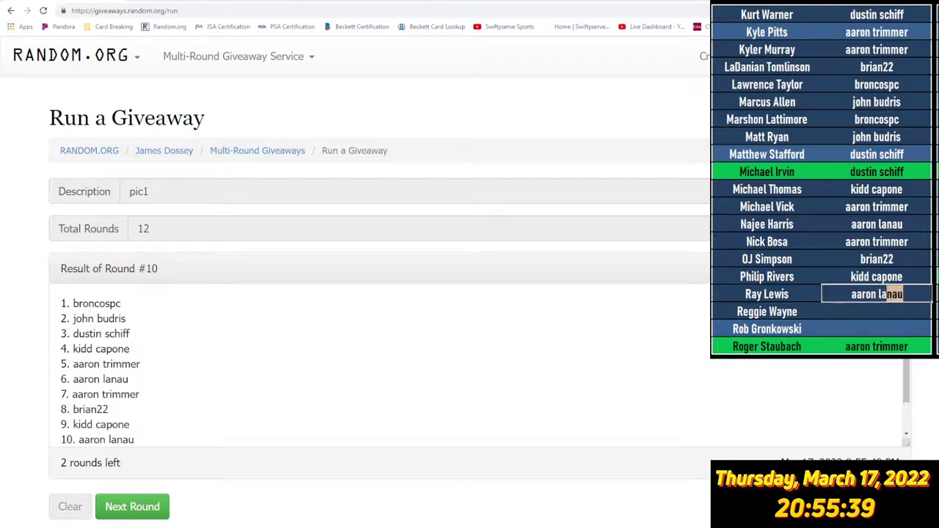
key("Return")
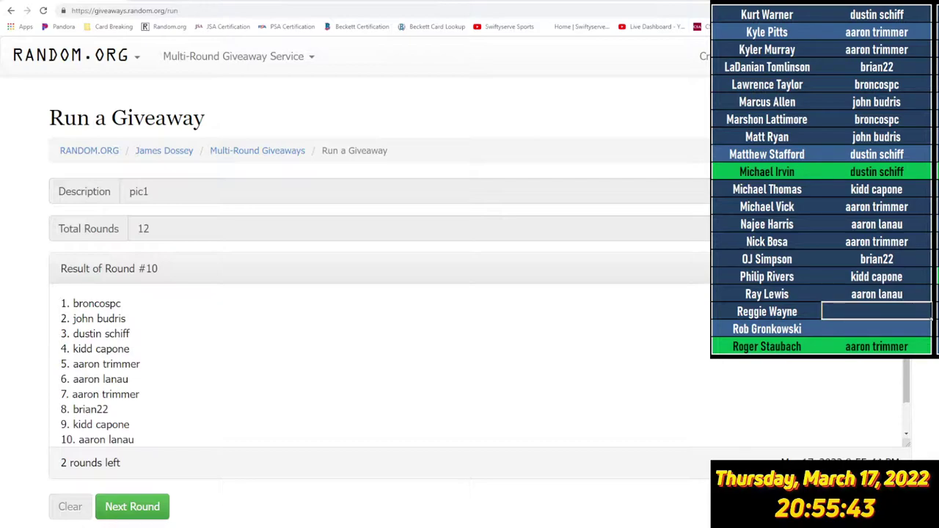
scroll(901, 362, "down", 2)
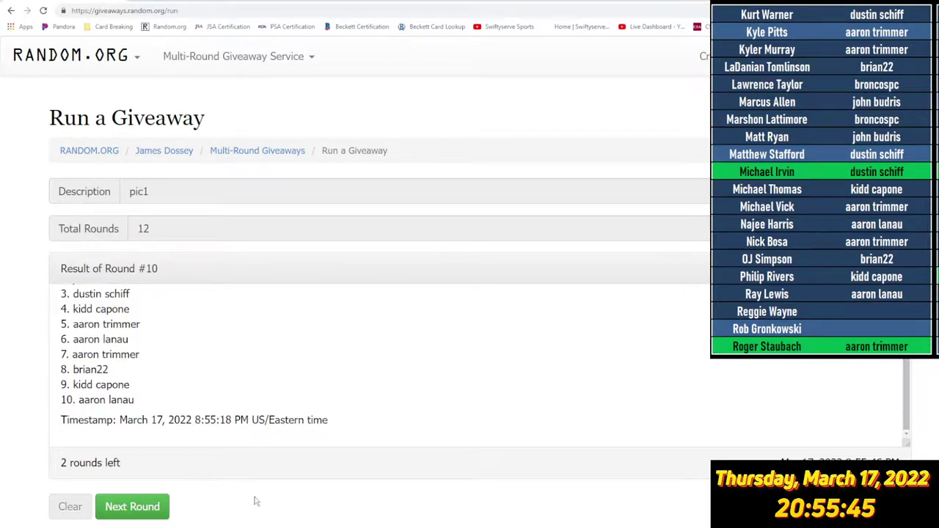
- Draw round 11 and enter buyers for Reggie Wayne, Rob Gronkowski, Ron Jaworski and Russell Wilson
left_click(132, 506)
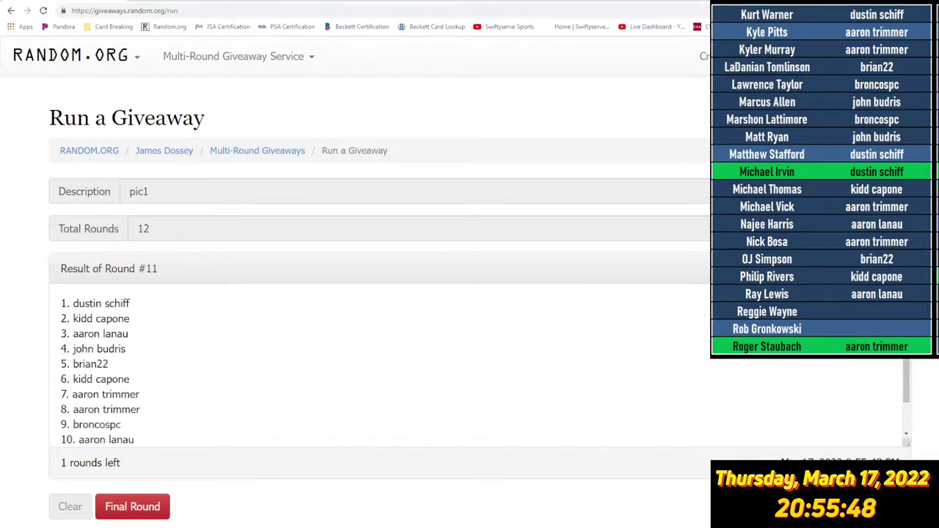
left_click(877, 312)
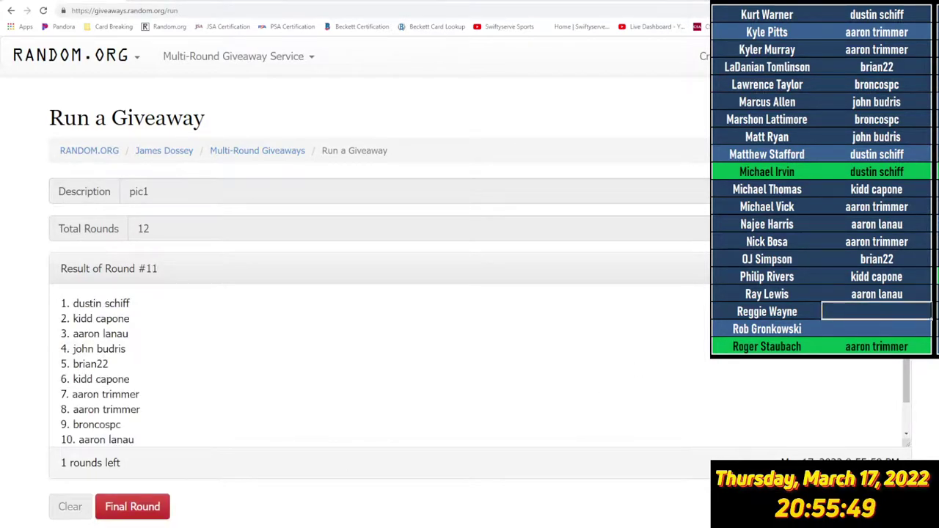
key("Return")
type("kidd capone")
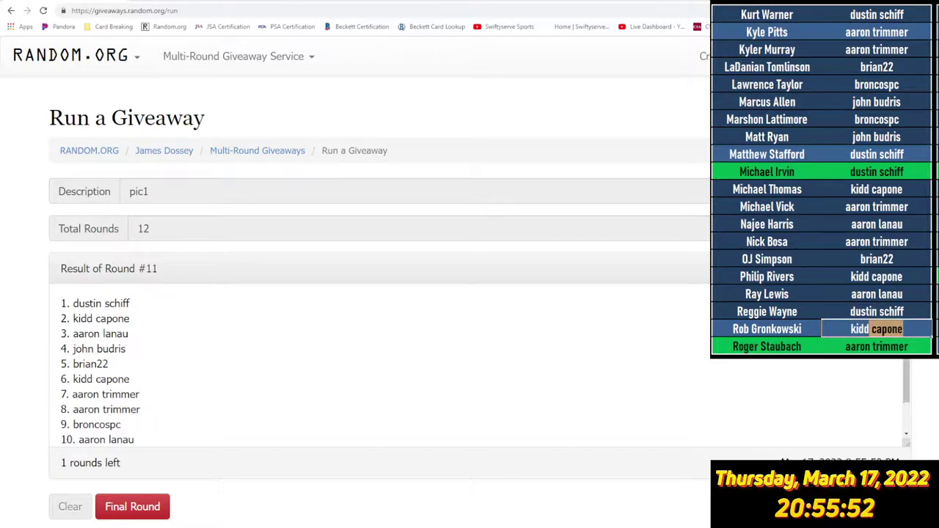
left_click(877, 311)
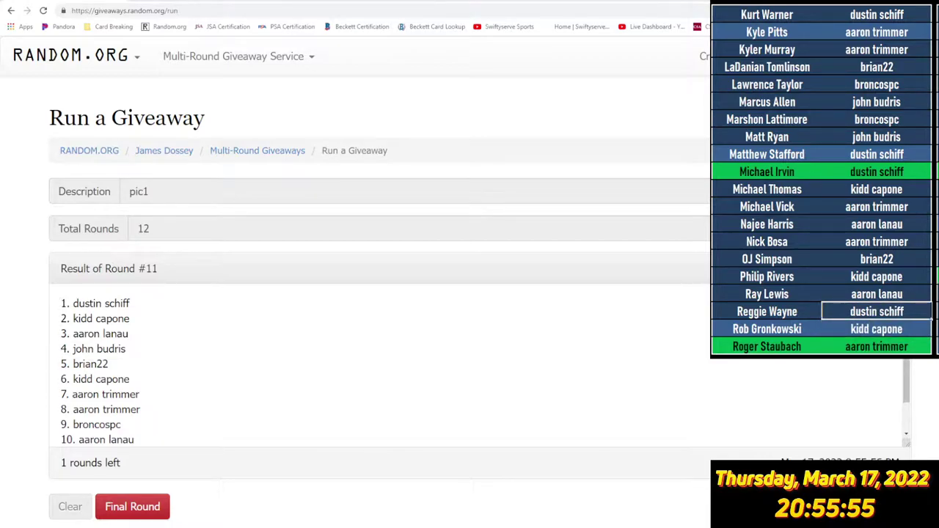
scroll(822, 183, "down", 6)
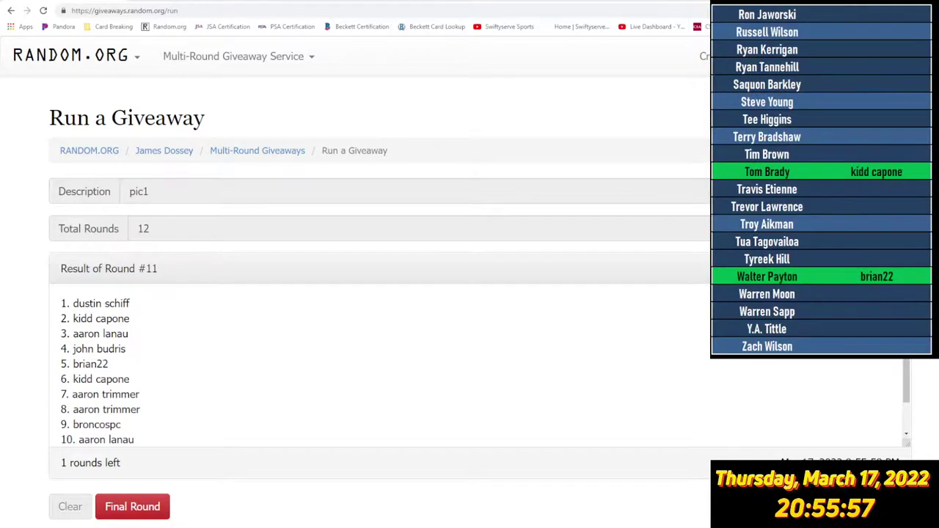
left_click(877, 14)
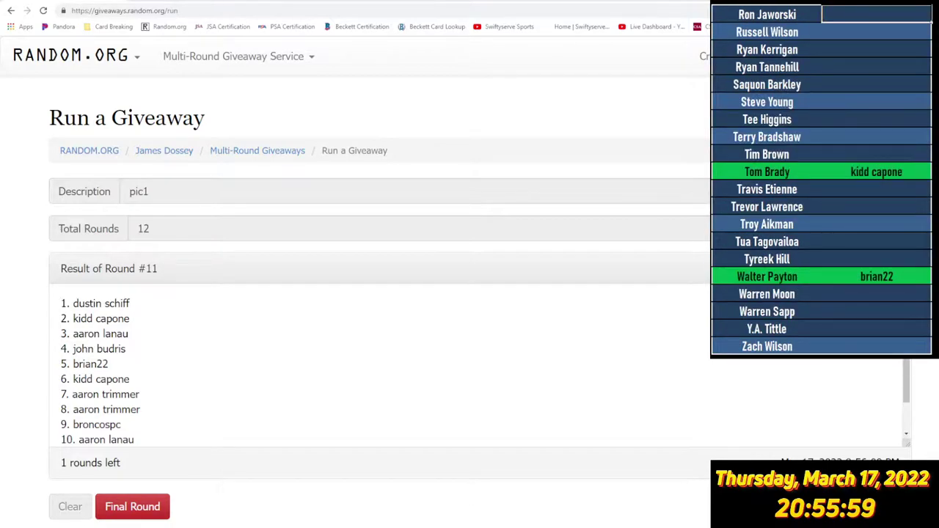
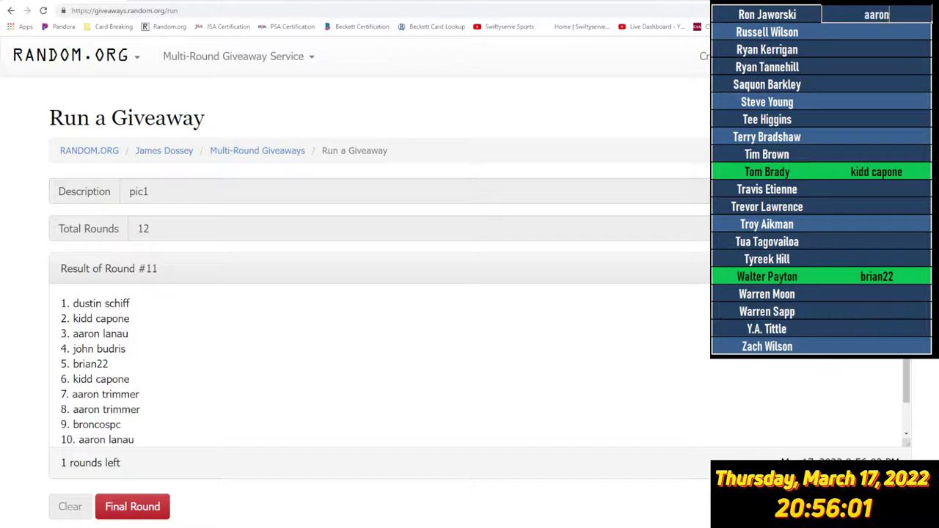
key("Return")
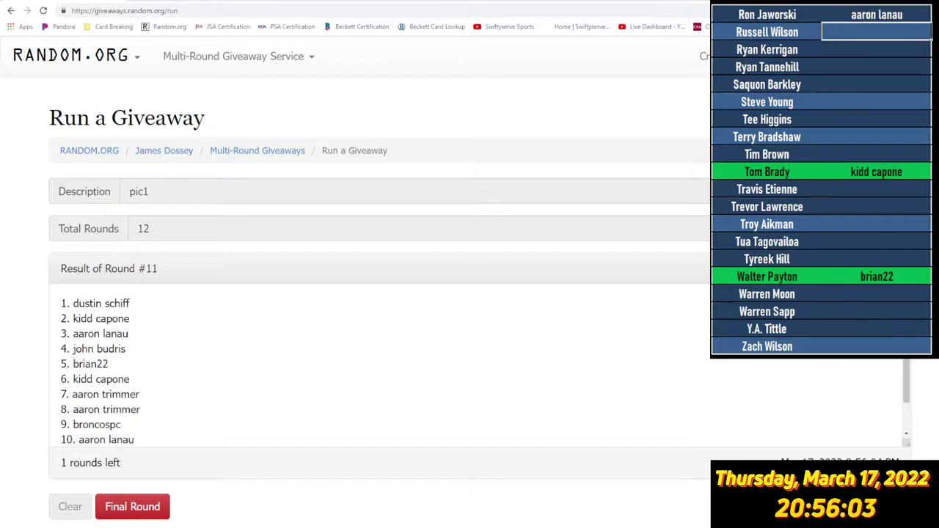
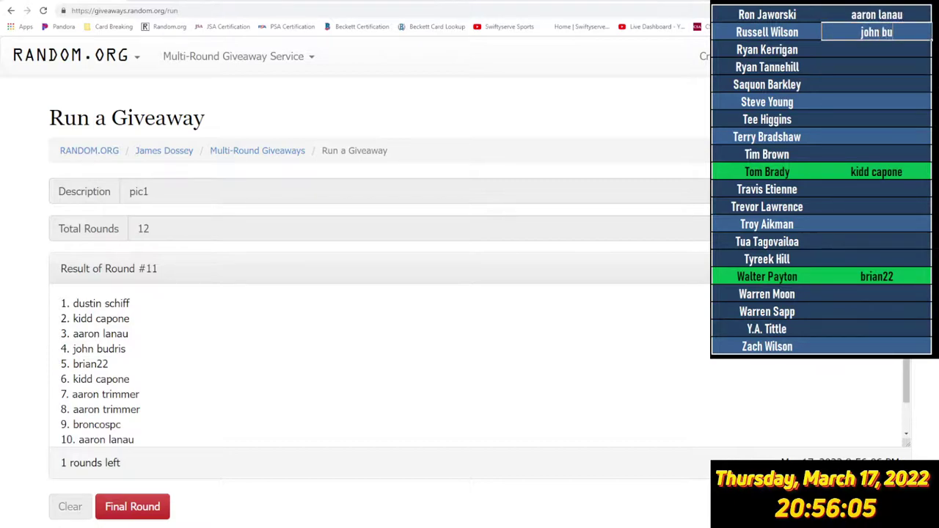
key("Return")
- Enter round 11 buyers for Ryan Kerrigan through Steve Young, Tee Higgins and Terry Bradshaw
type("brian22")
key("Return")
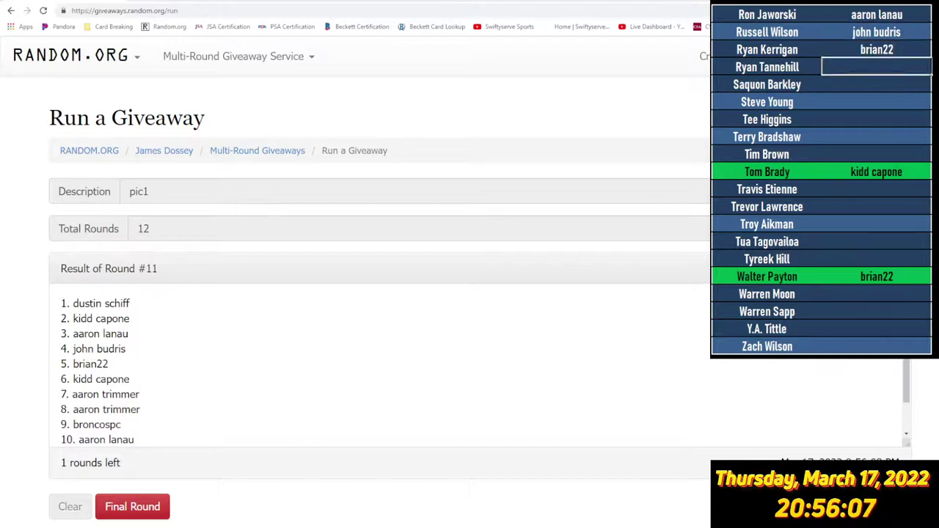
type("kidd")
key("Return")
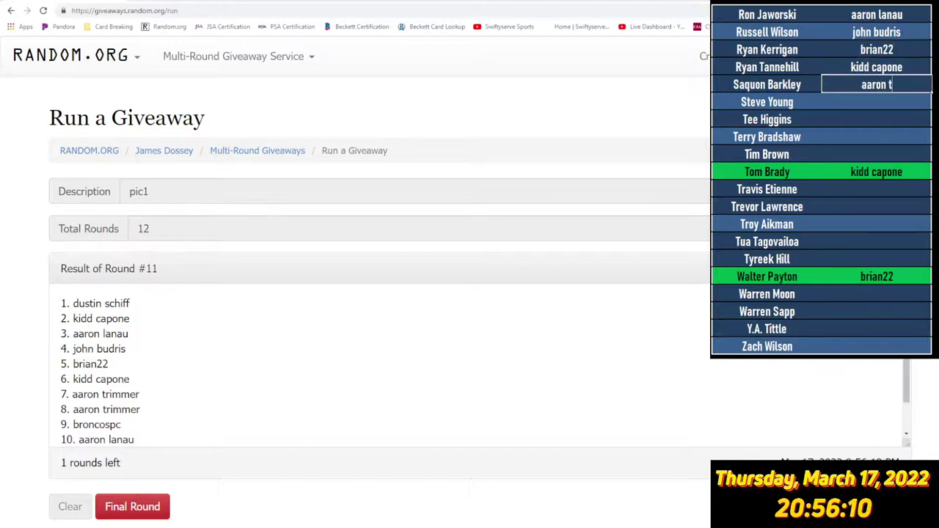
key("Return")
type("aaron")
key("Return")
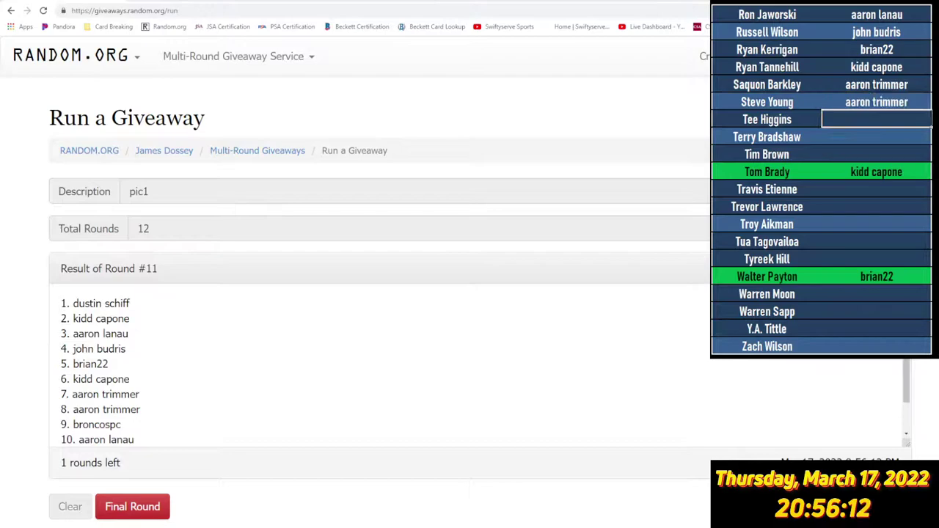
type("bron")
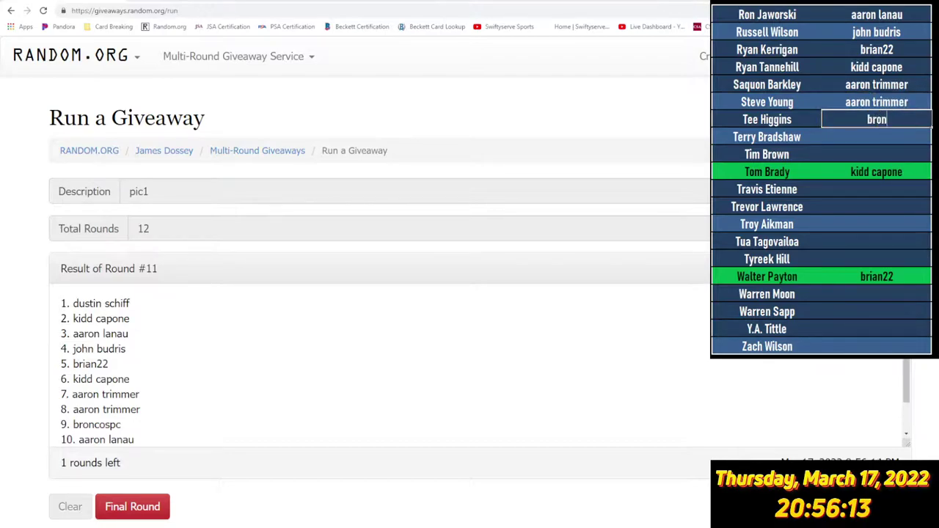
type("cospc")
key("Return")
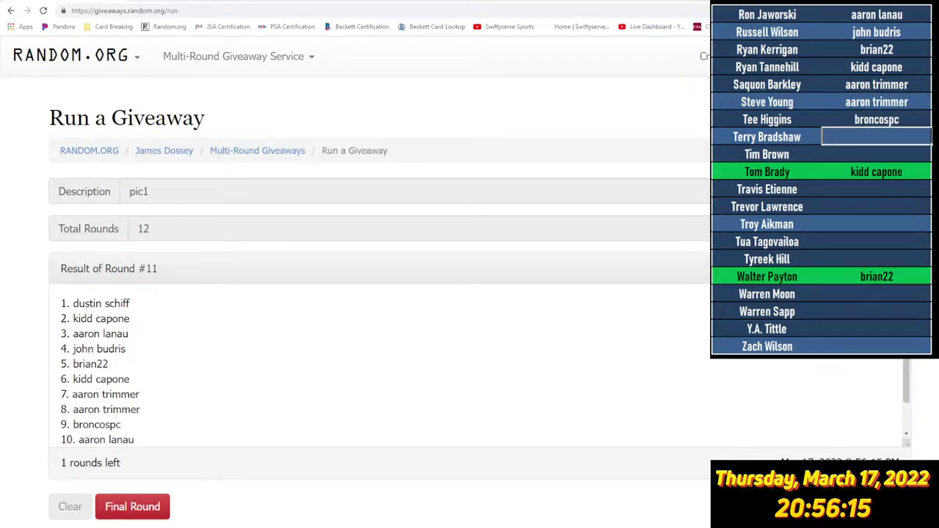
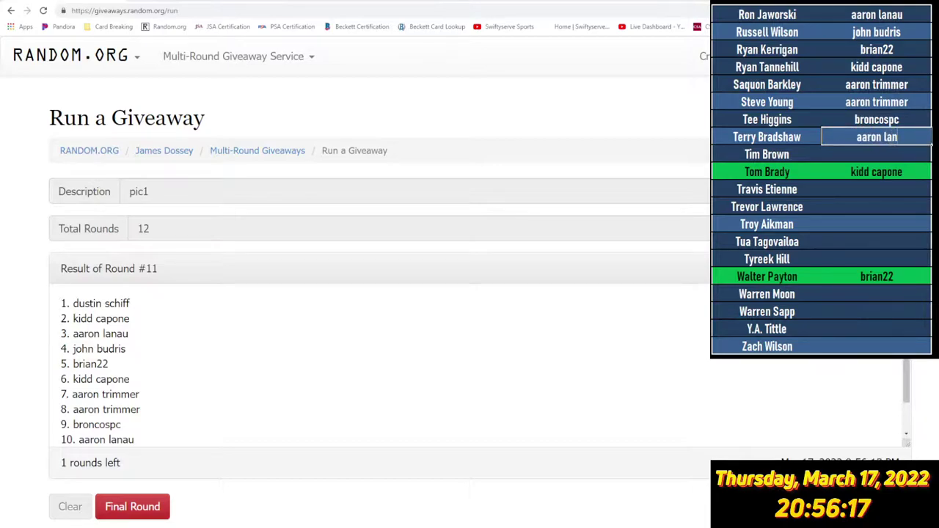
key("Return")
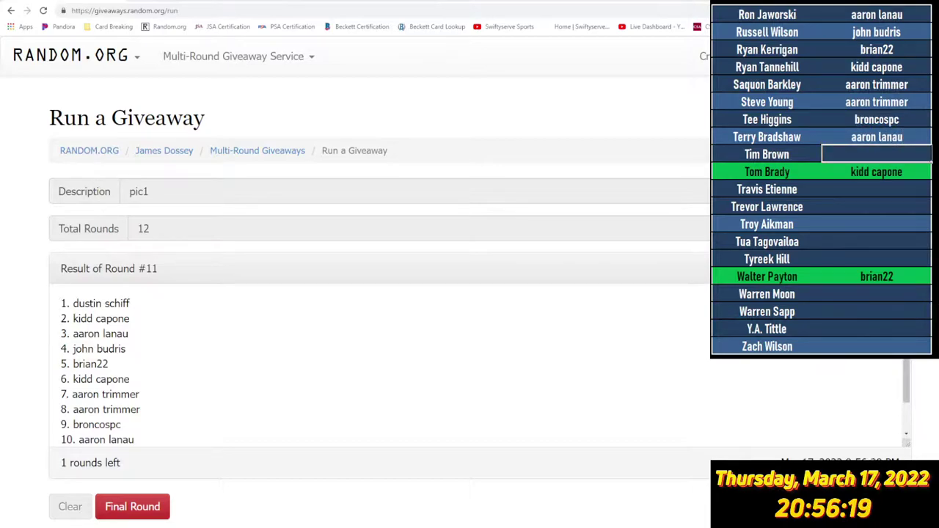
scroll(221, 352, "down", 1)
- Draw the final round and enter buyers for Tim Brown through Tyreek Hill
left_click(153, 508)
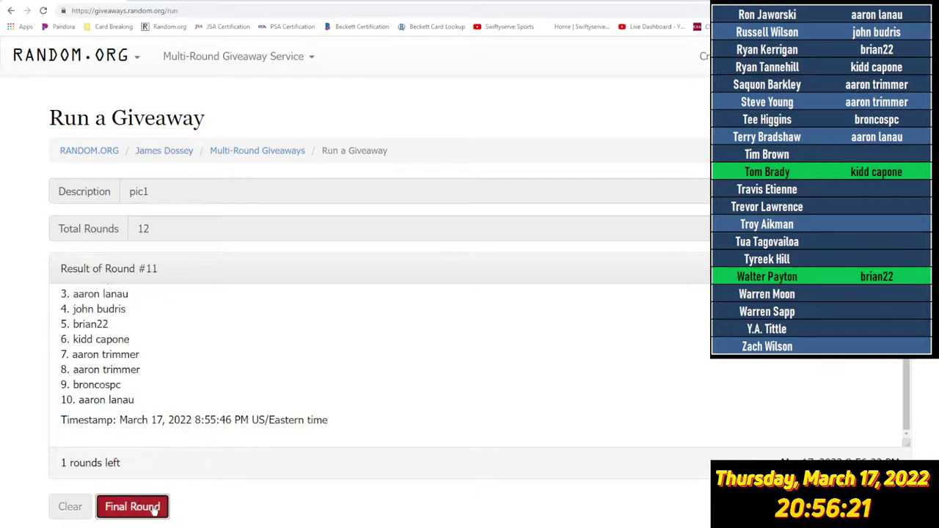
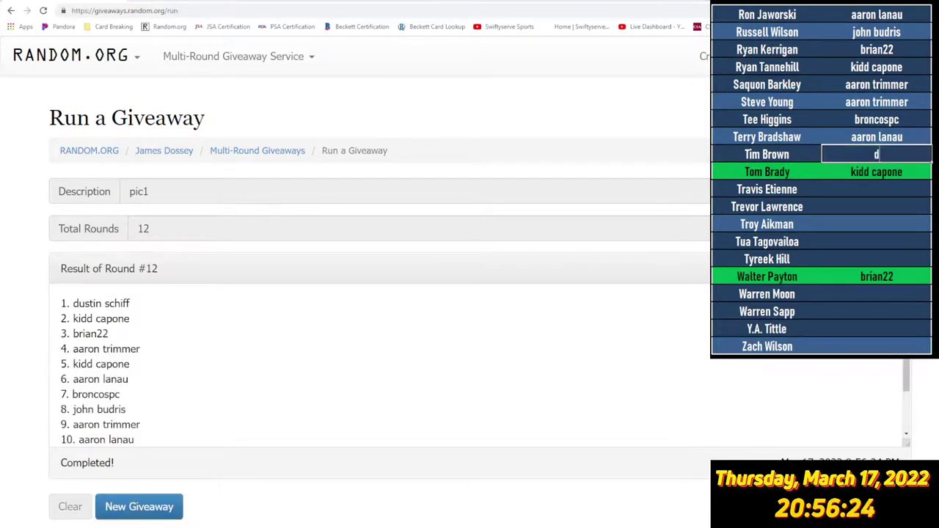
key("Return")
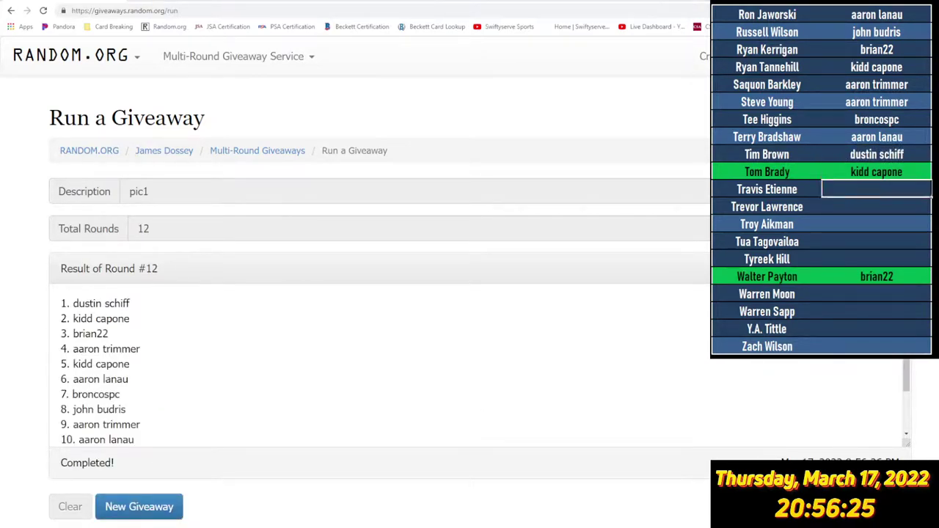
type("kidd")
key("Return")
type("brian22")
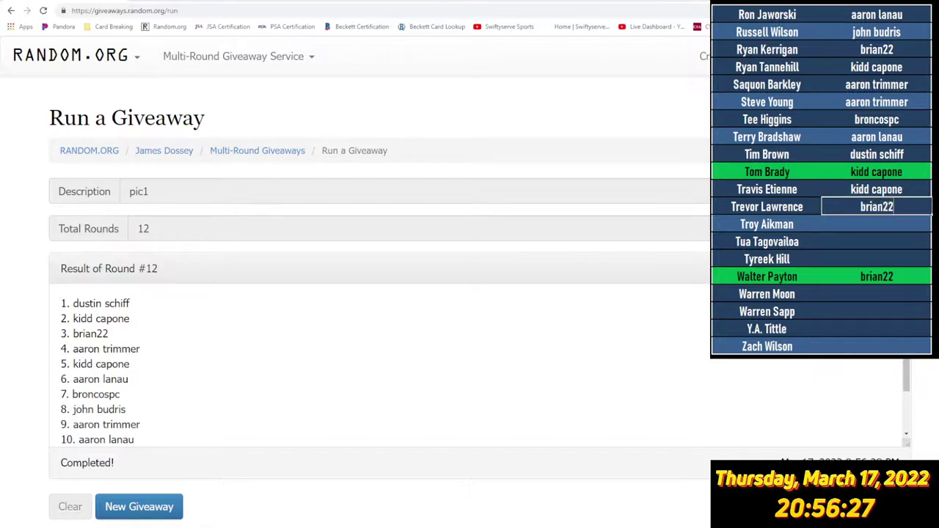
key("Return")
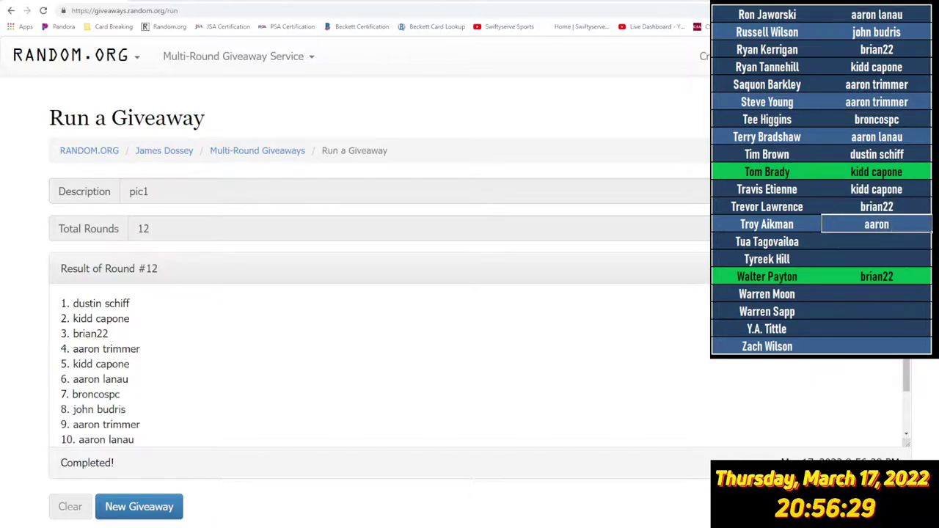
key("Return")
type("kidd")
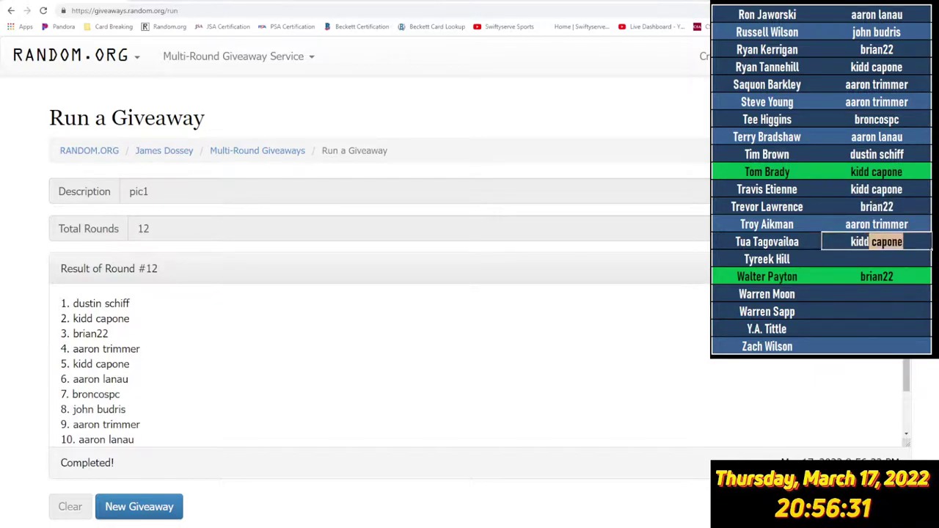
key("Return")
key("Return")
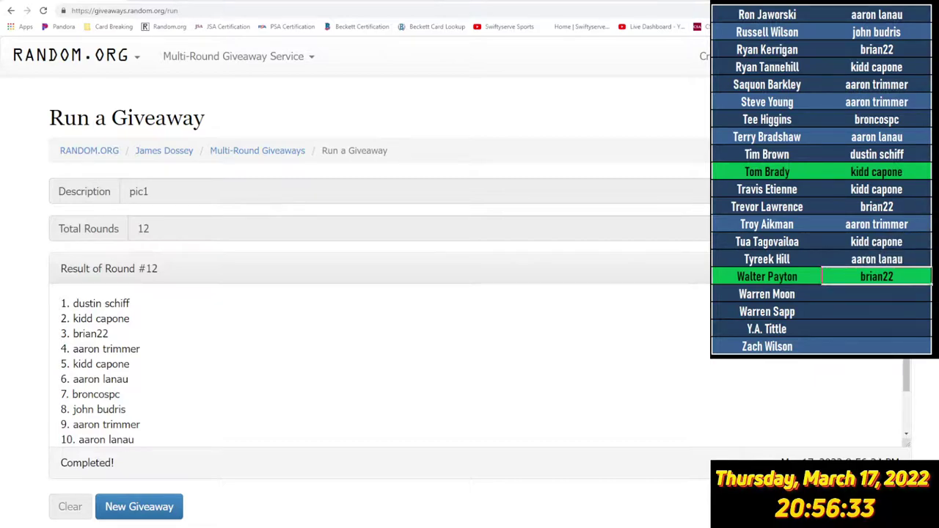
- Enter buyers for Warren Moon through Zach Wilson, skipping Walter Payton, then return to the list top
key("Return")
type("broncospc")
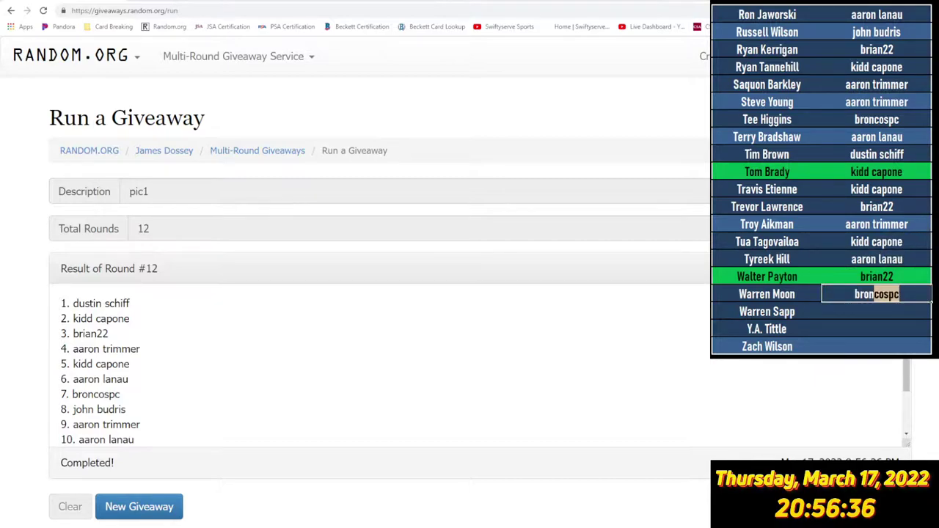
key("Return")
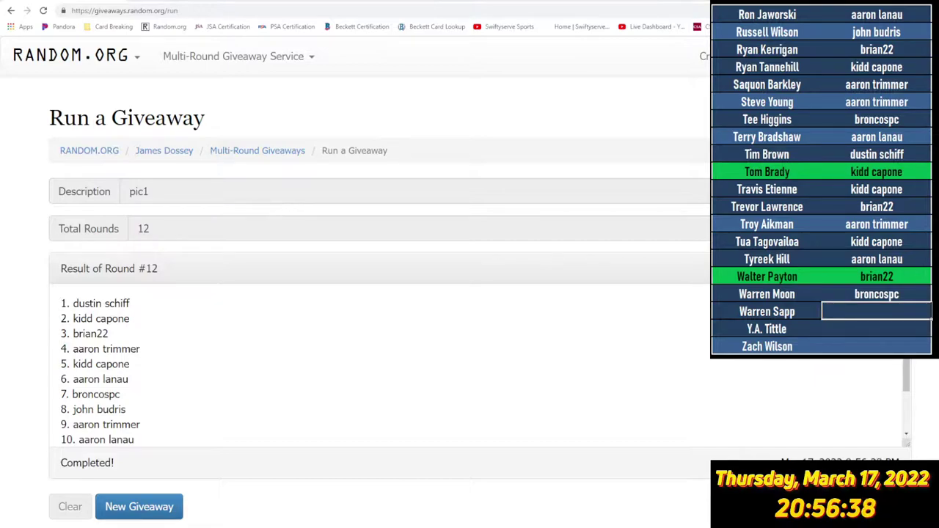
type("jo")
key("Return")
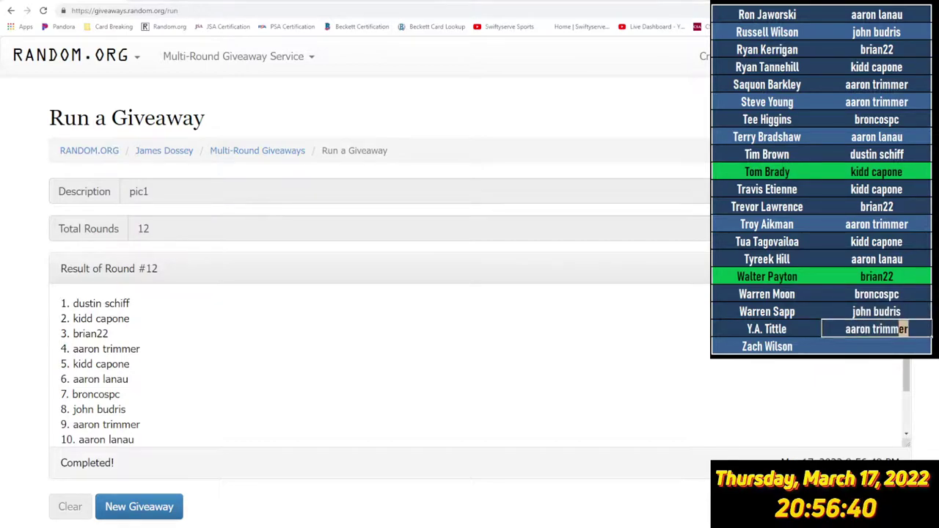
key("Return")
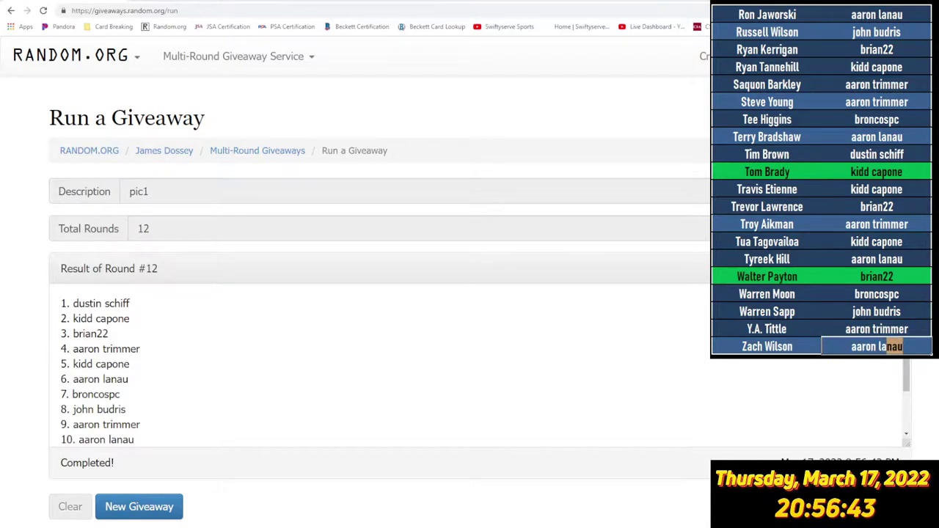
left_click(877, 329)
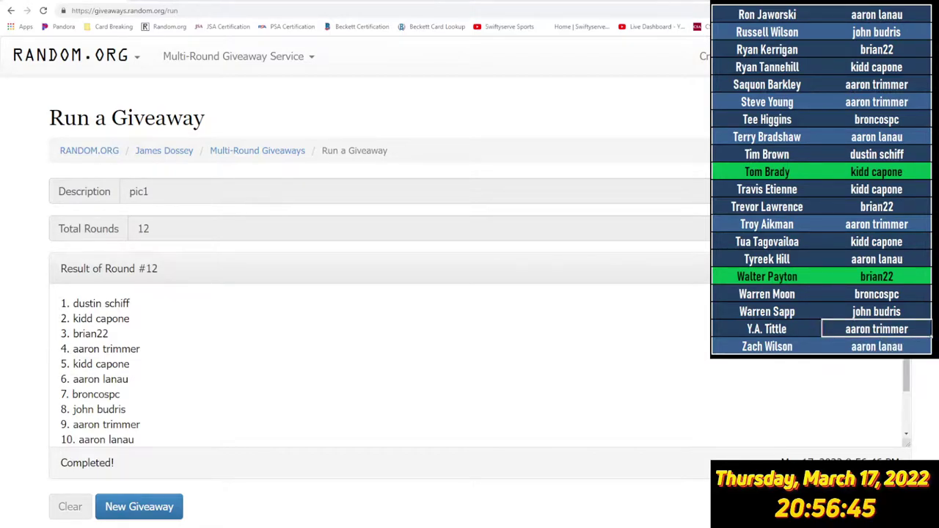
left_click(903, 394)
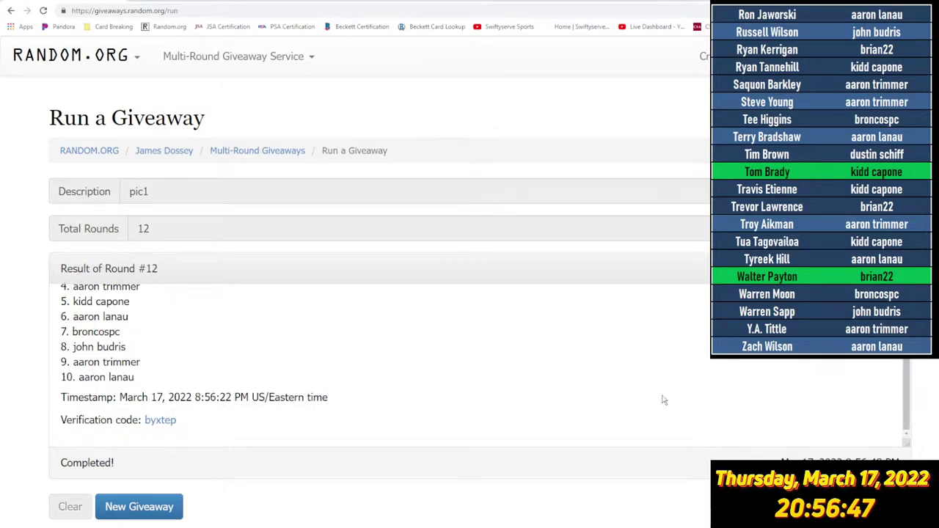
left_click(877, 329)
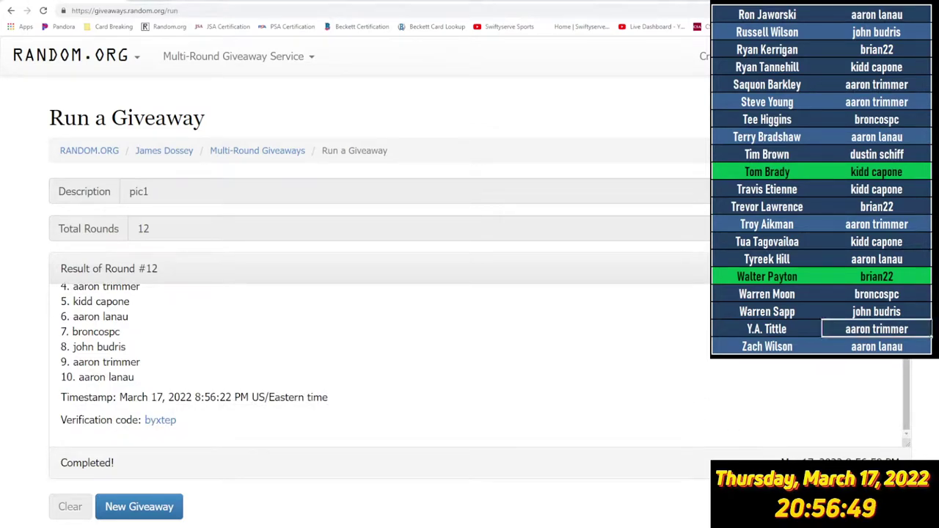
key("ctrl+Home")
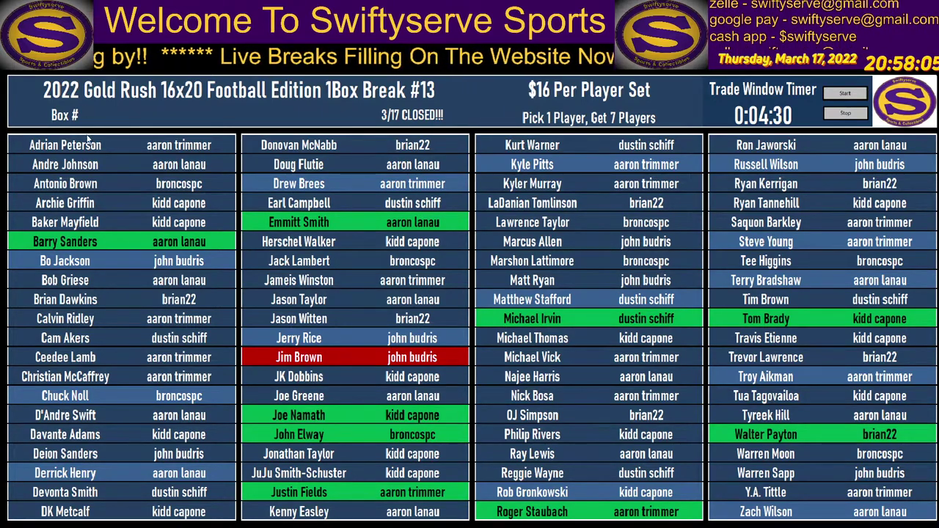
- Mark that buyer's ten player rows, from Calvin Ridley and Ceedee Lamb through Troy Aikman and Y.A. Tittle
left_click(105, 317)
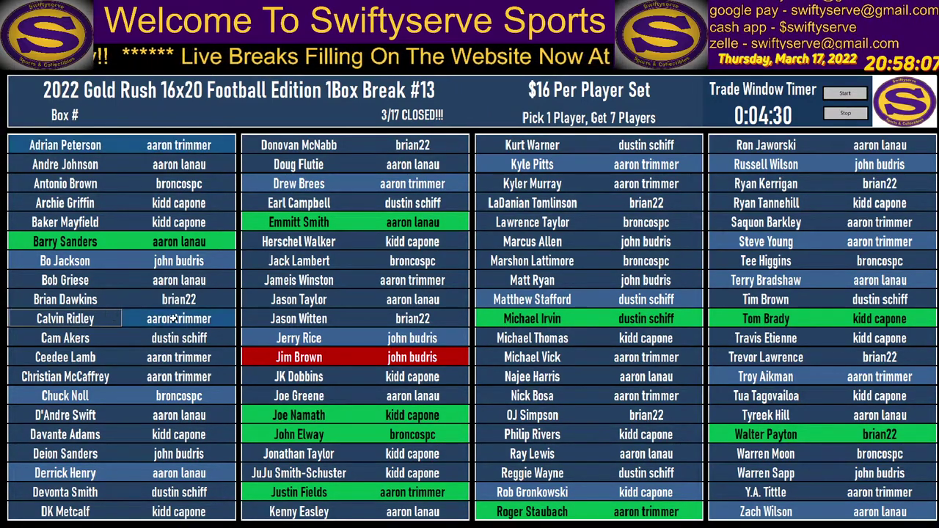
left_click(112, 355)
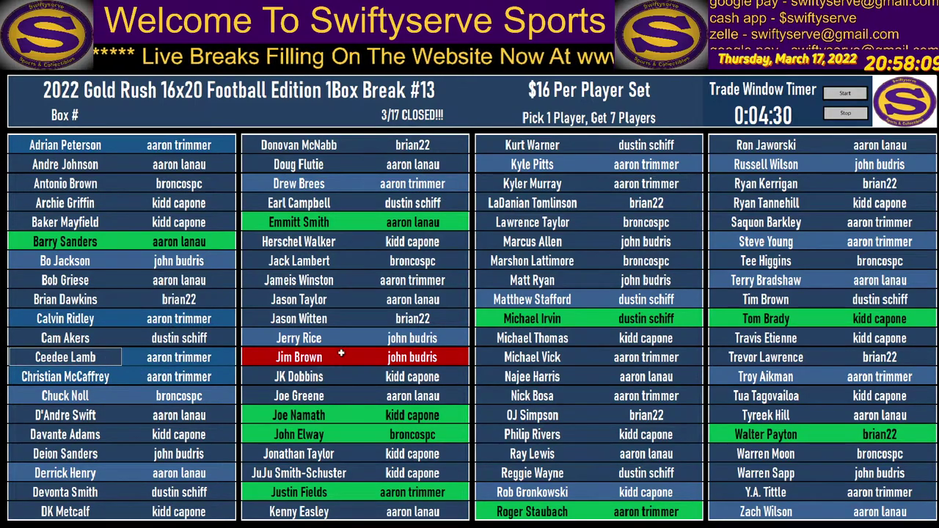
left_click(324, 280)
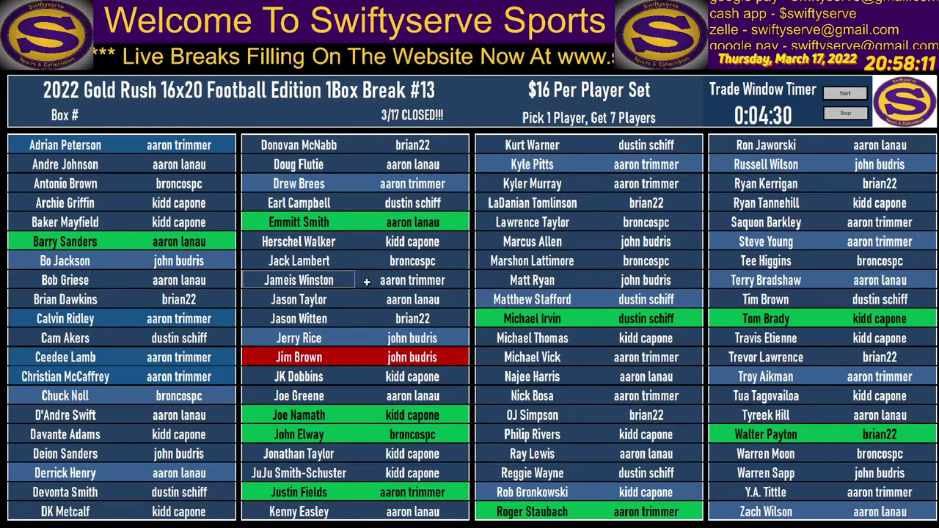
left_click(328, 182)
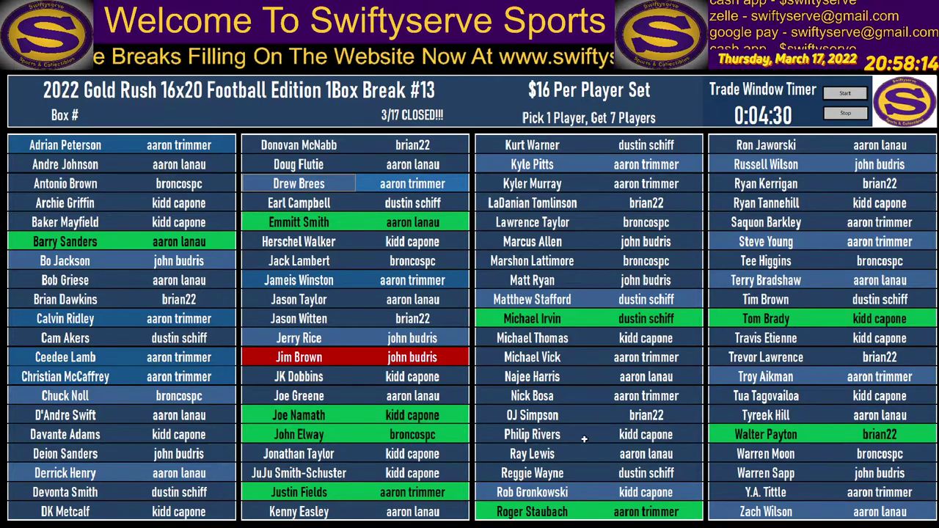
left_click(568, 391)
left_click(585, 358)
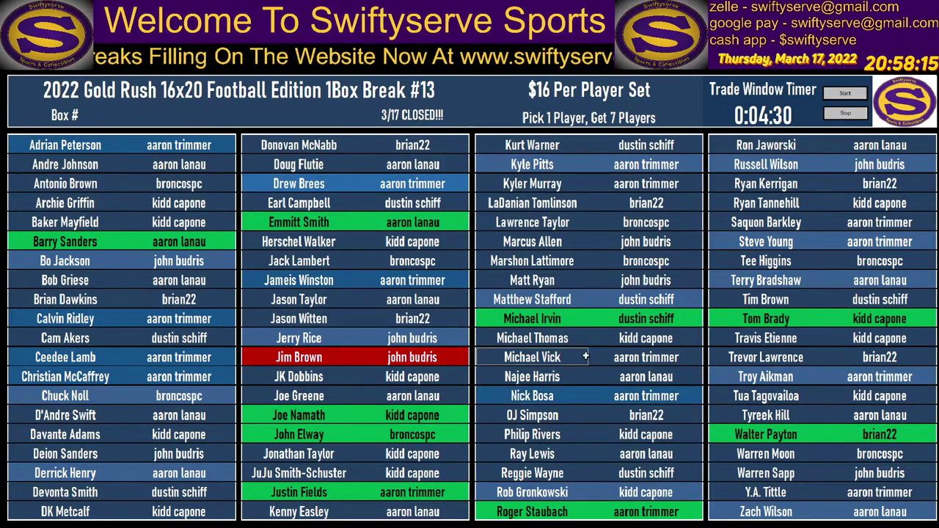
left_click(541, 165)
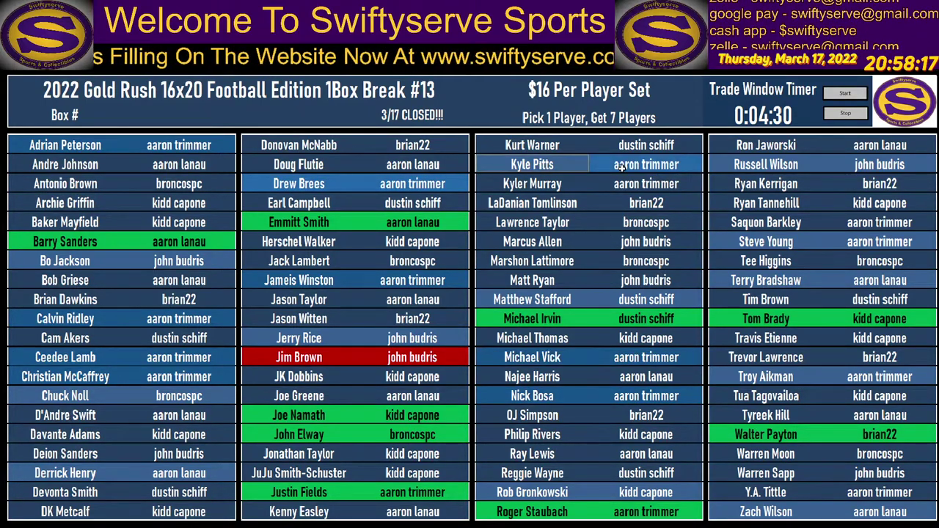
left_click(795, 225)
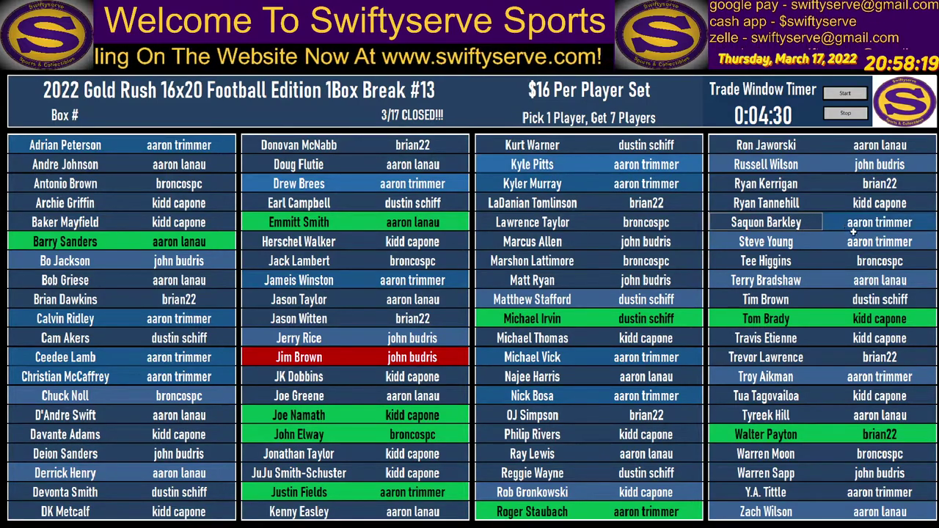
left_click(789, 377)
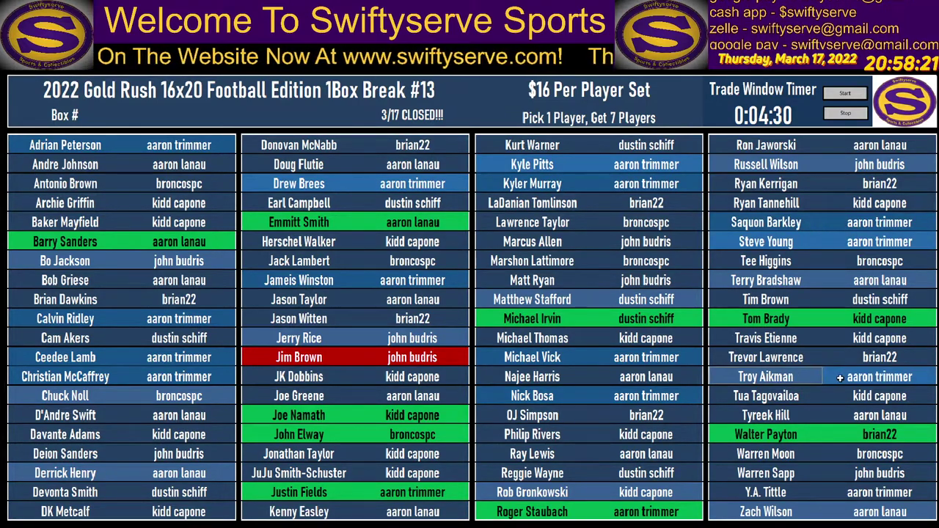
left_click(789, 492)
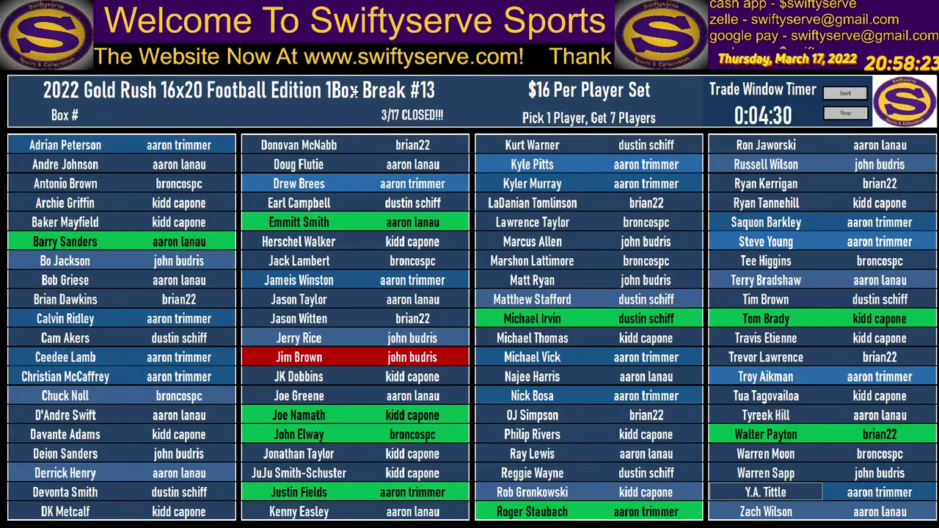
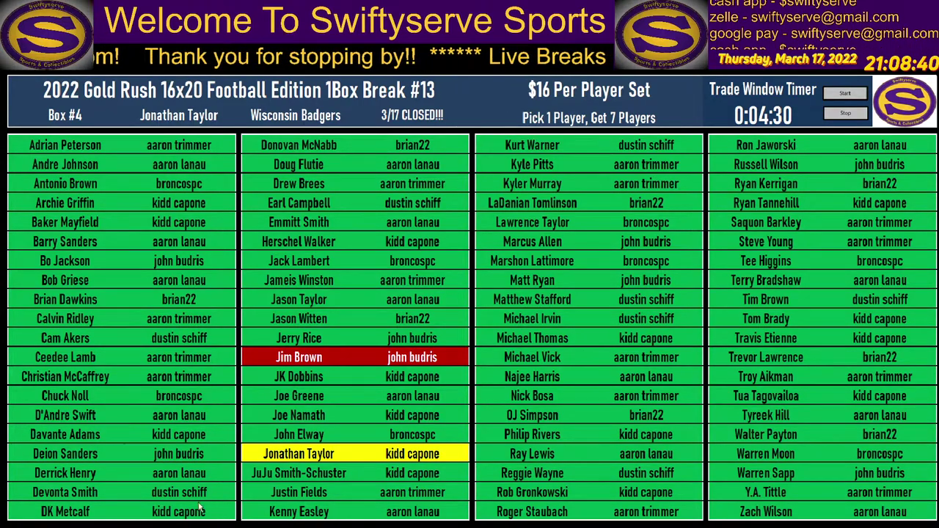
- Delete the buyer entry beside Barry Sanders on Break #14, then show the Break #13 board
key("ctrl+Page_Down")
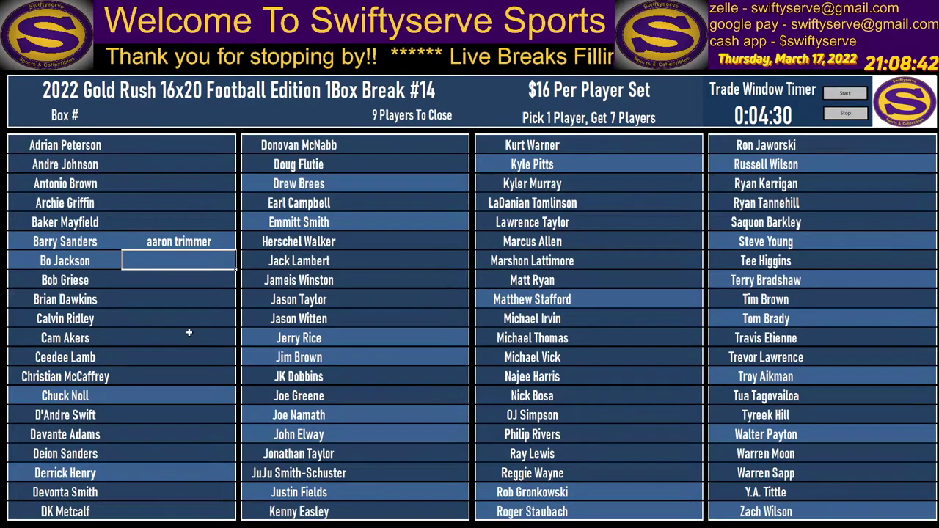
left_click(184, 248)
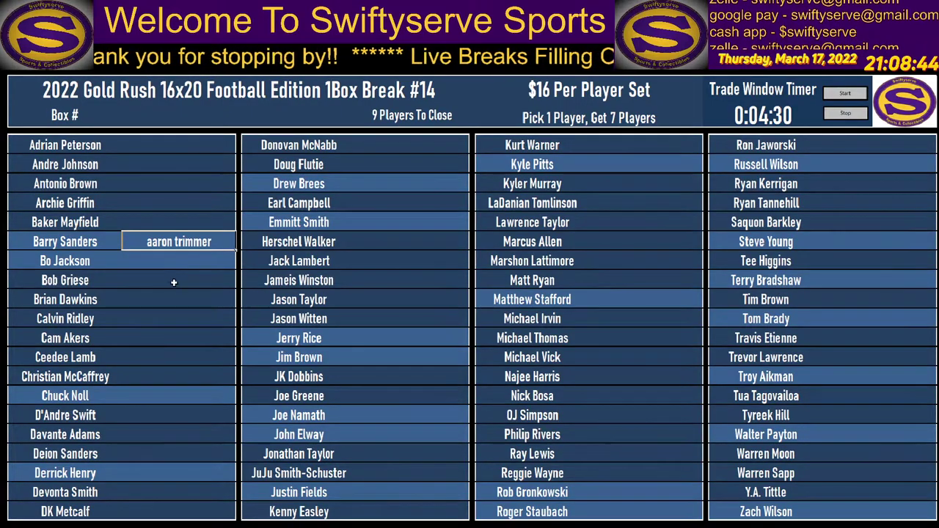
key("ctrl+Page_Up")
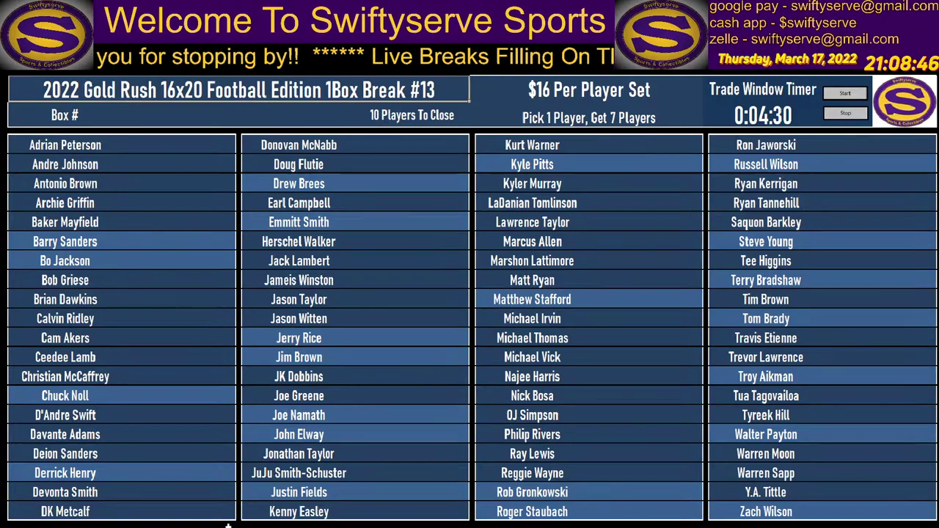
key("ctrl+Page_Down")
key("Delete")
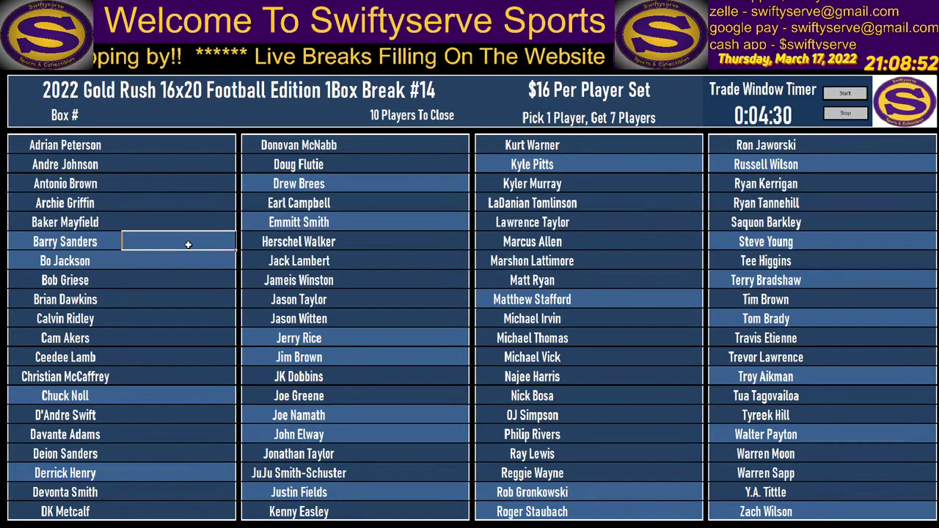
key("ctrl+Page_Up")
key("ctrl+Page_Down")
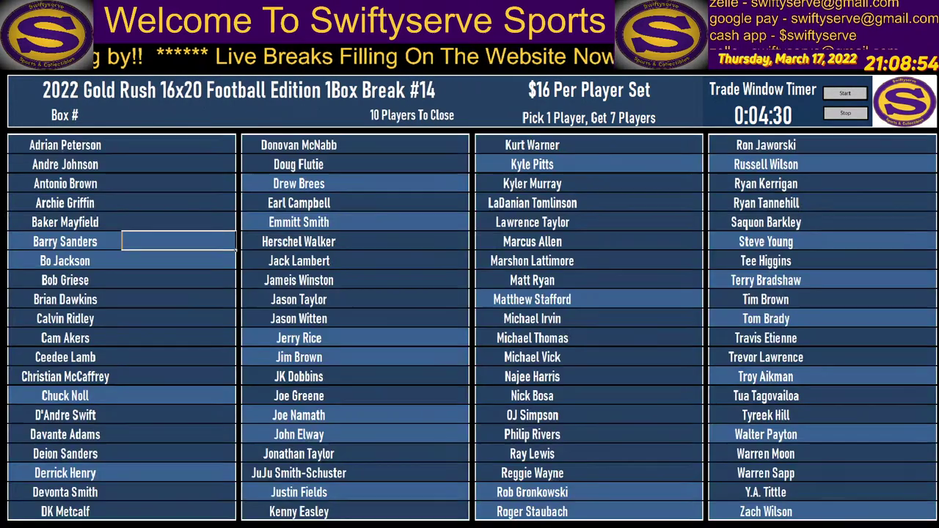
key("ctrl+Page_Up")
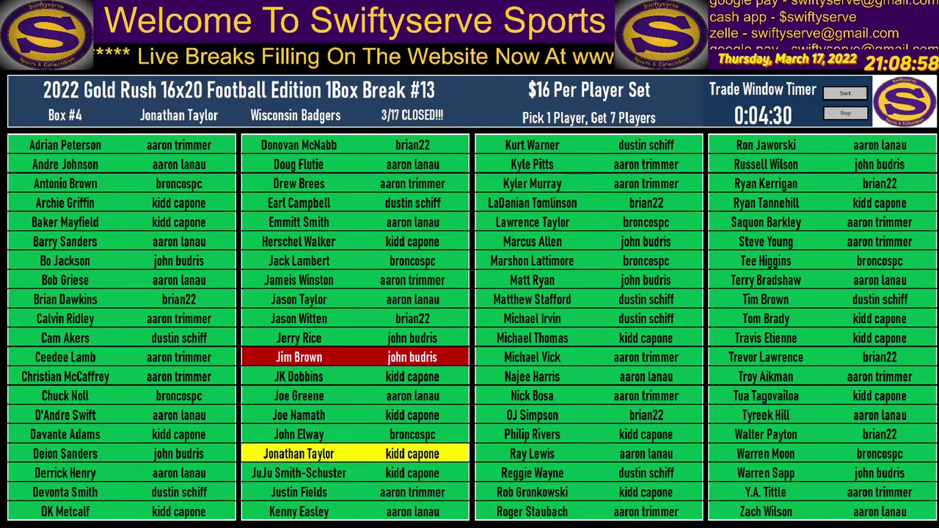
- Enter a buyer's name in the Baltimore Ravens cell of the Perfect Portraits #27 team list
key("ctrl+Page_Up")
left_click(874, 177)
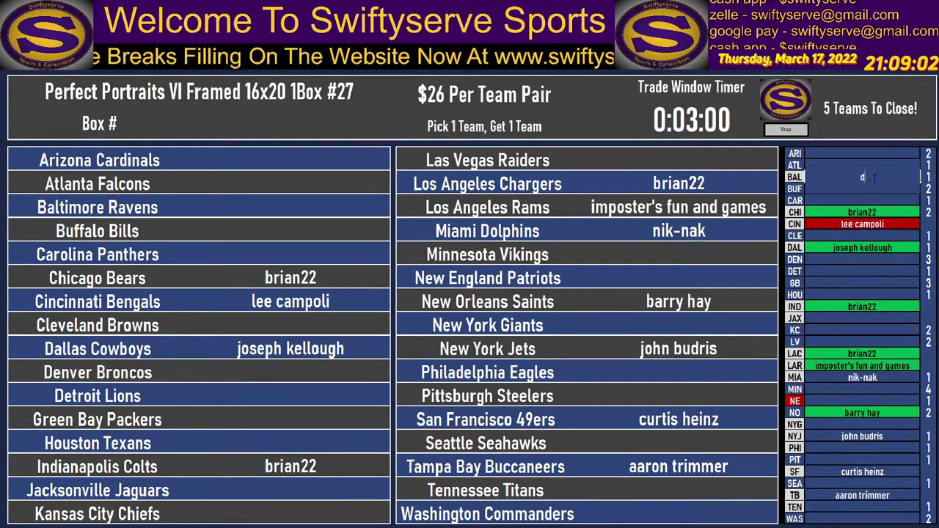
key("Return")
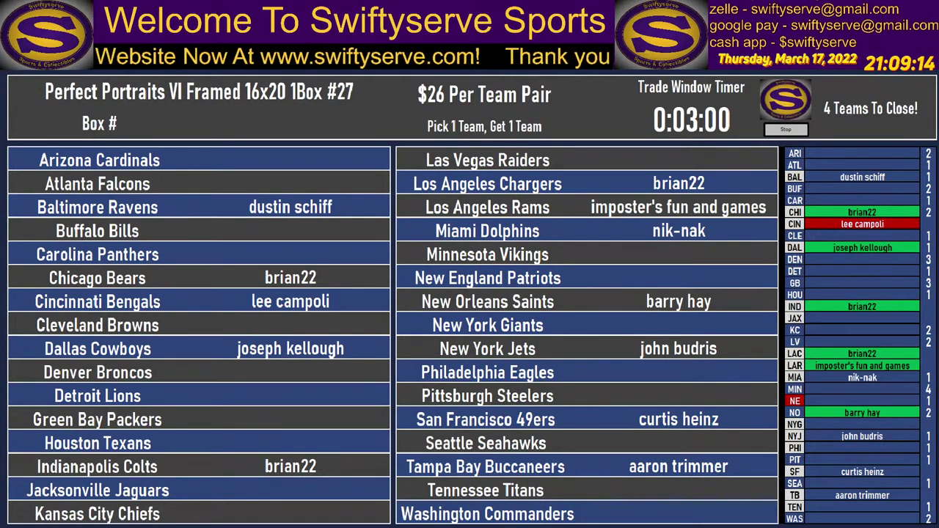
left_click(863, 189)
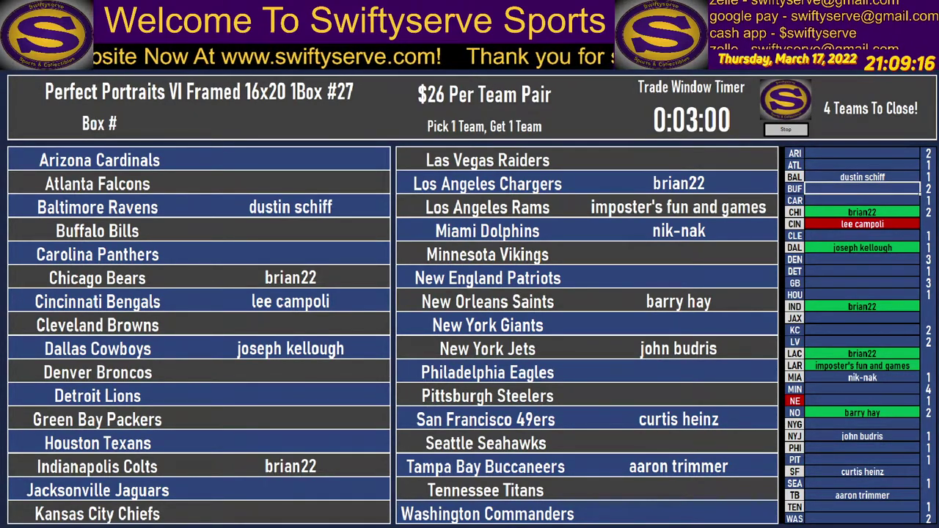
key("alt+Tab")
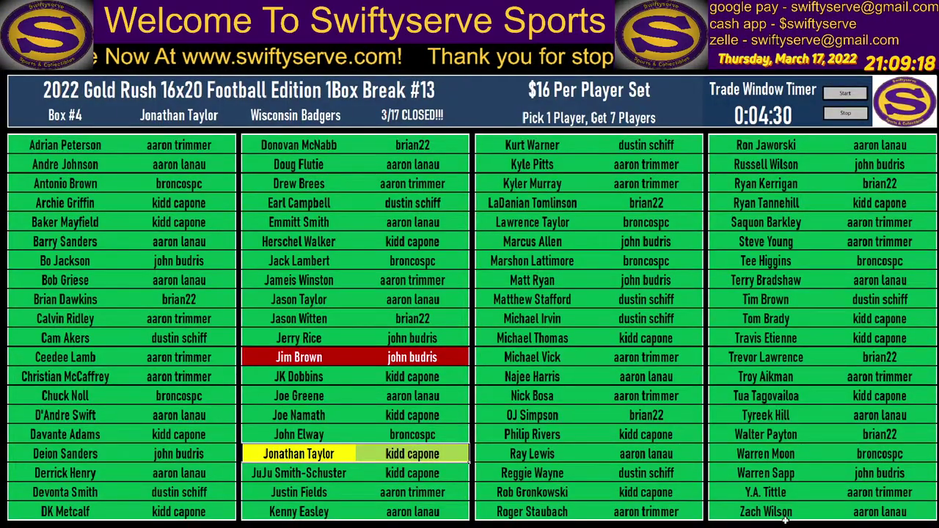
- Enter a buyer's name beside Tom Brady on the Jersey Break #11 sheet
key("alt+Tab")
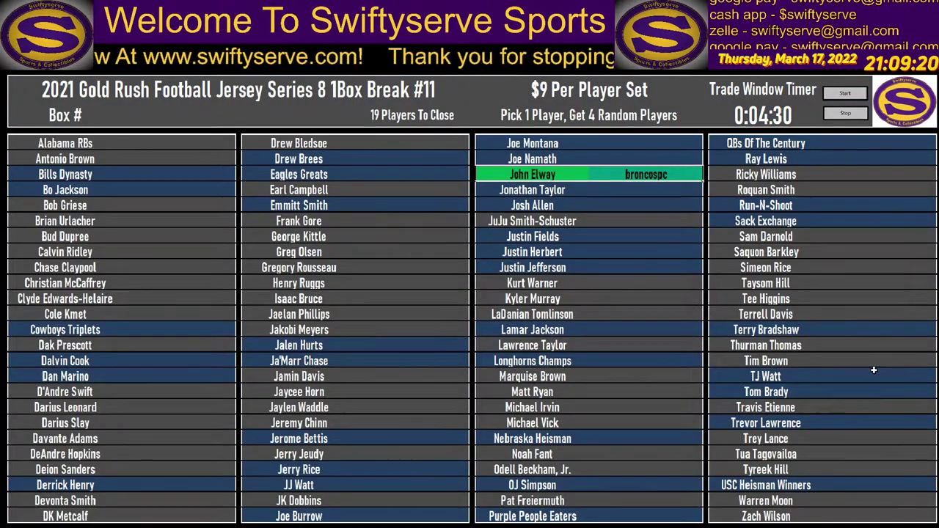
left_click(875, 387)
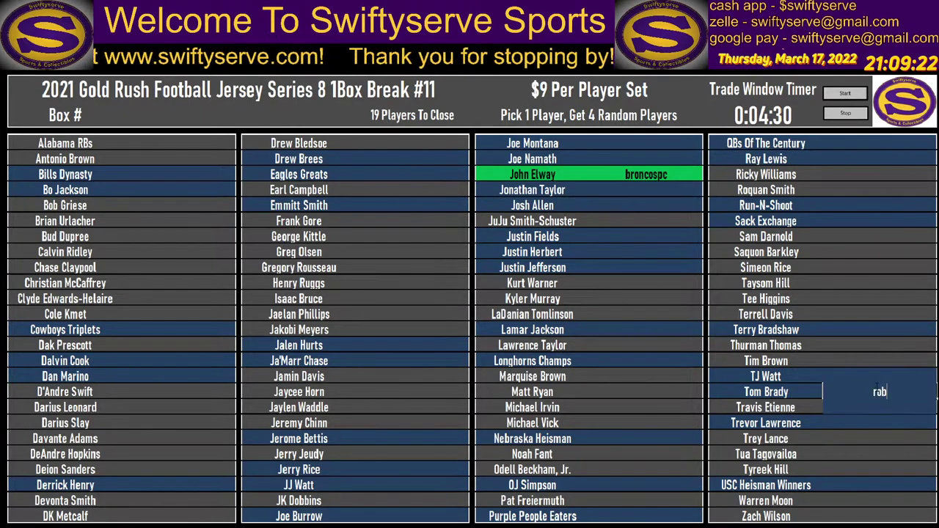
key("Return")
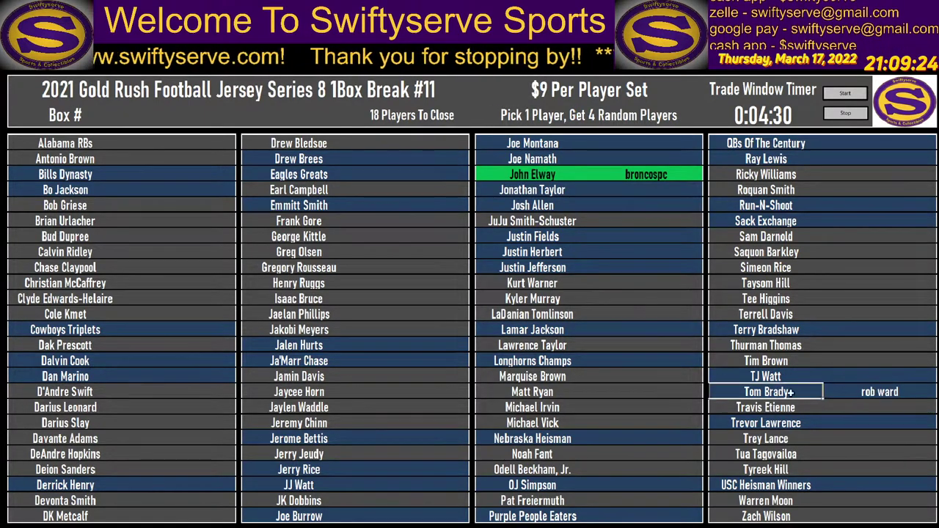
- Fill the Tom Brady row green to mark it paid
left_click_drag(779, 390, 883, 393)
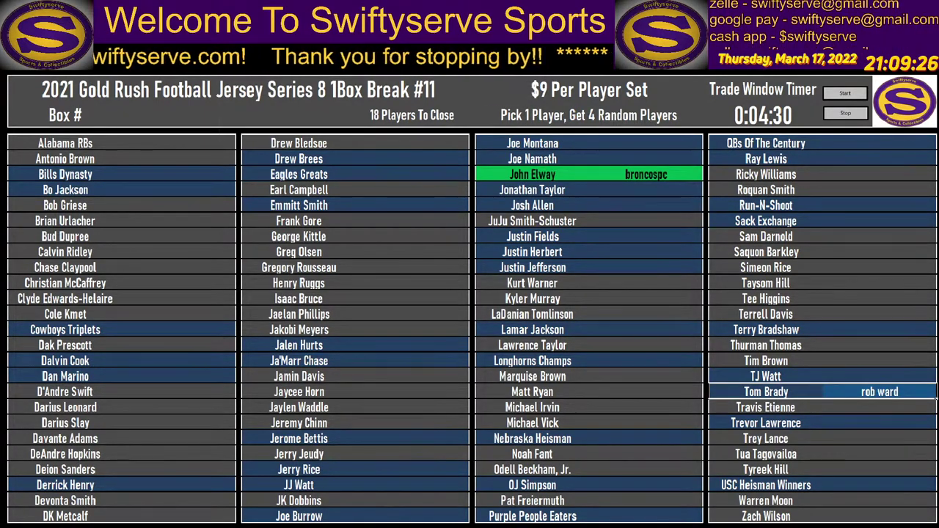
left_click(138, 88)
left_click(182, 106)
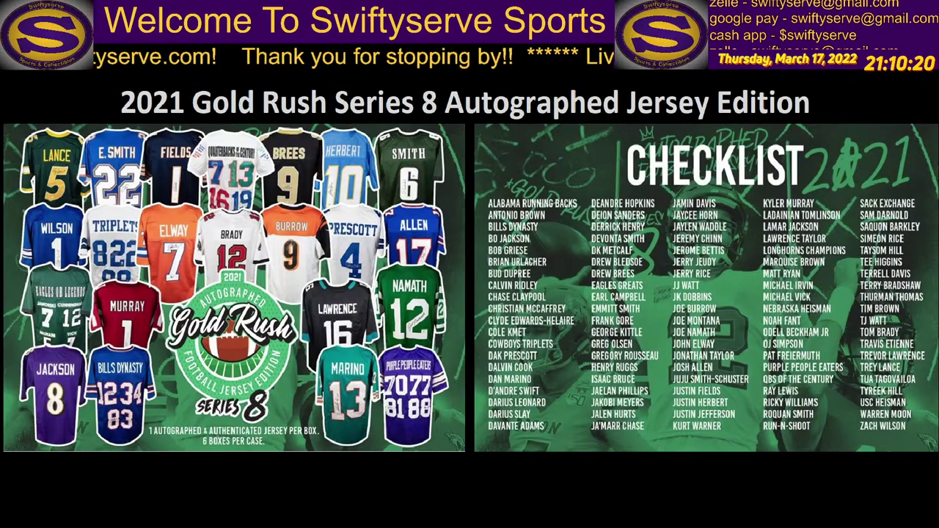
- Switch from the checklist image back to the team-pair spreadsheet
key("alt+Tab")
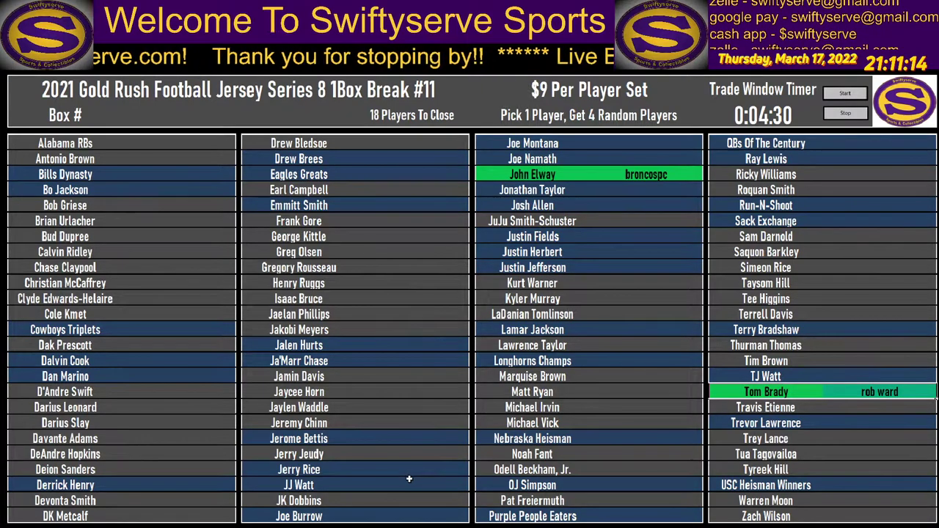
- Record a buyer's name beside Joe Burrow on the Jersey Break #11 sheet
left_click(405, 517)
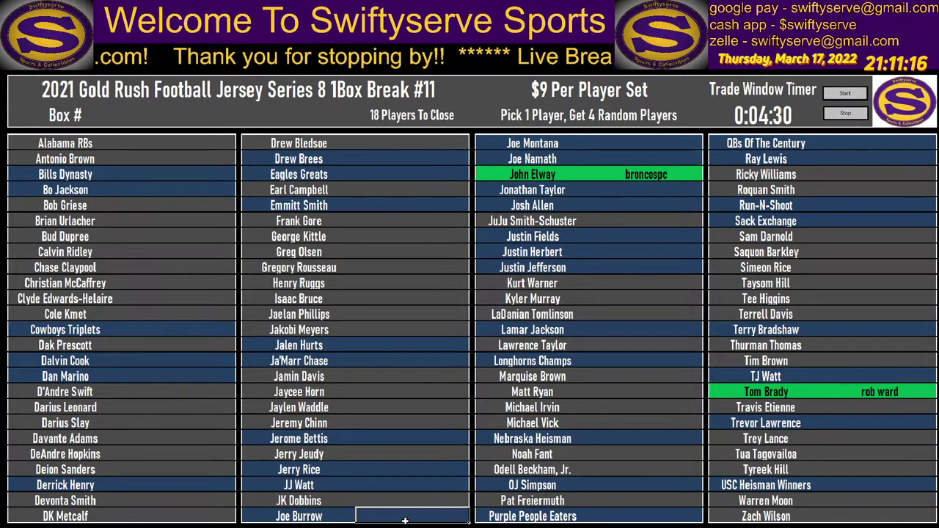
key("Return")
scroll(386, 482, "up", 1)
left_click(413, 328)
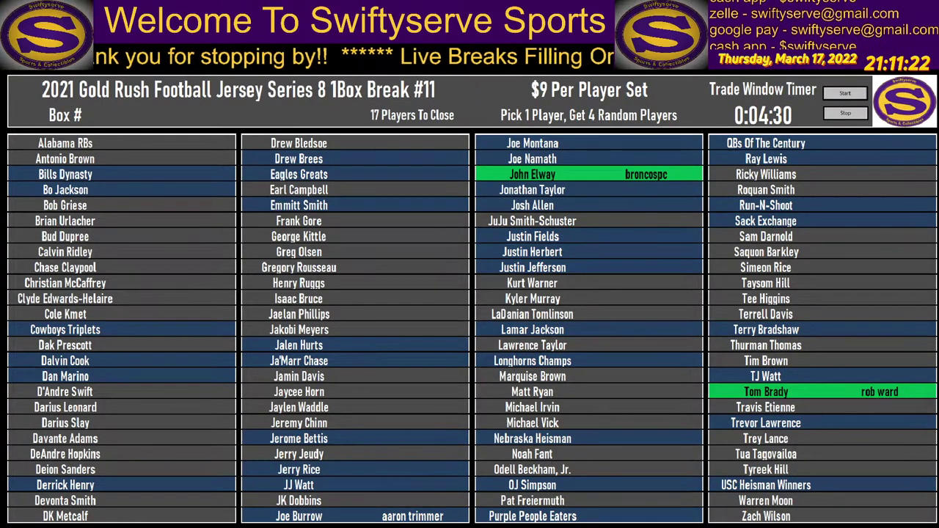
key("ctrl+Page_Down")
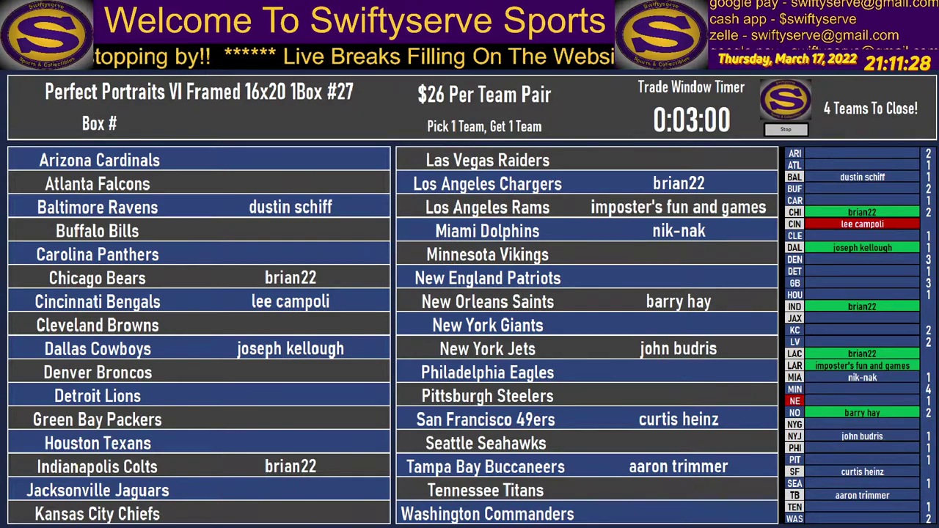
- Bring up Mini Master and Jersey Waffle Sheet, narrowing the waffle window to show both
key("alt+Tab")
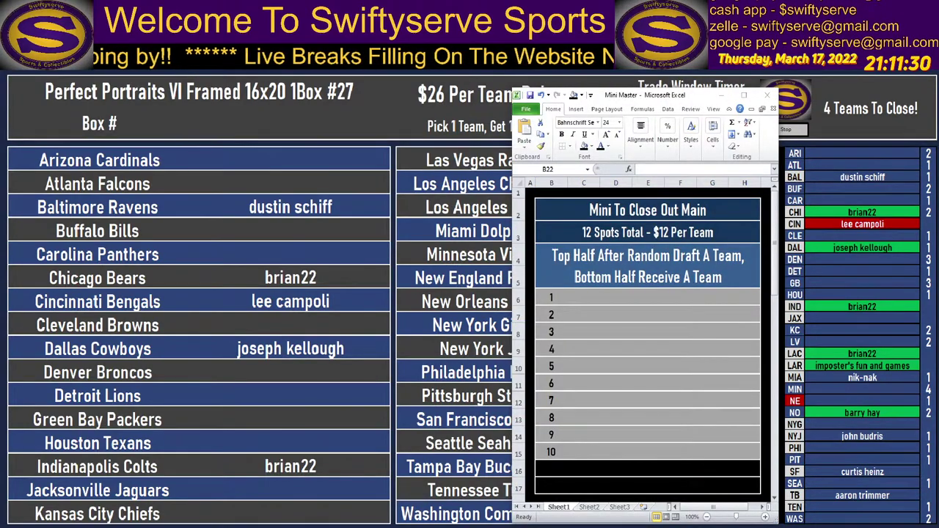
key("alt+Tab")
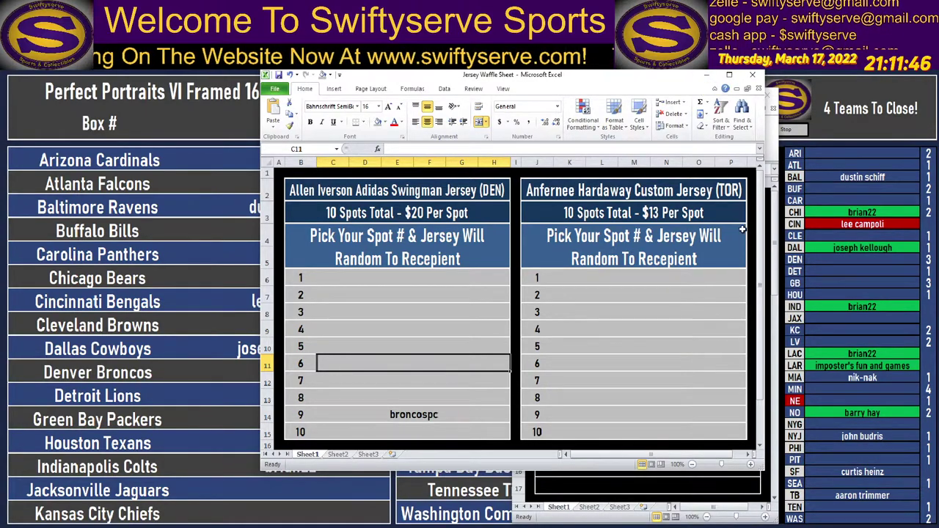
left_click_drag(764, 235, 523, 230)
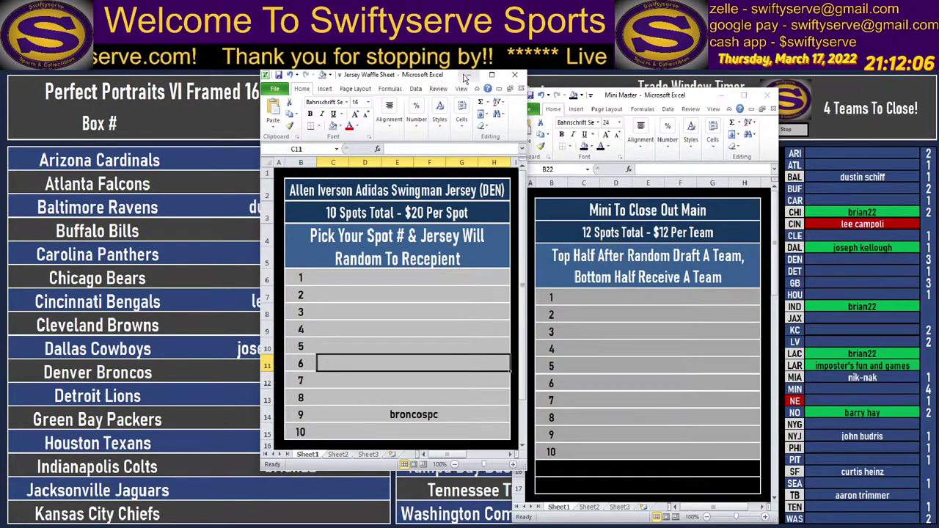
- Change the mini list's spots-total heading in B3 to 8 spots
left_click(463, 75)
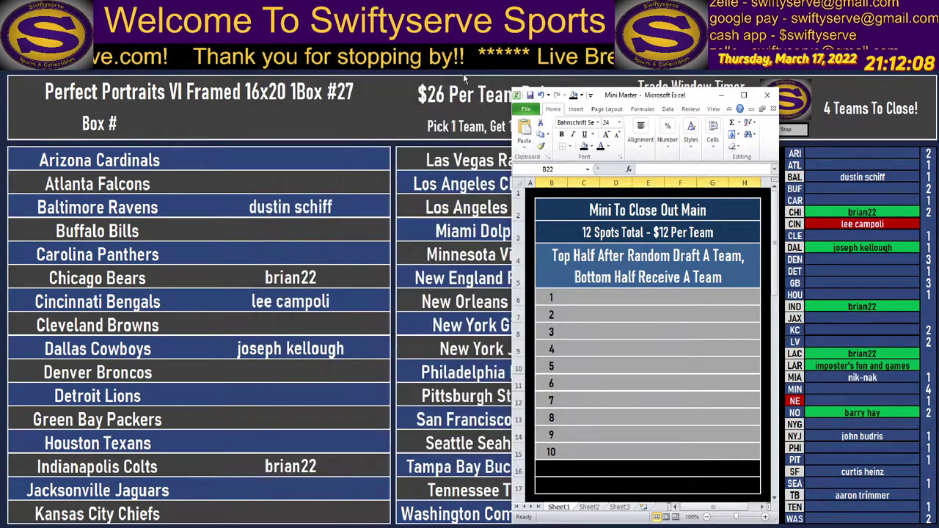
left_click(621, 233)
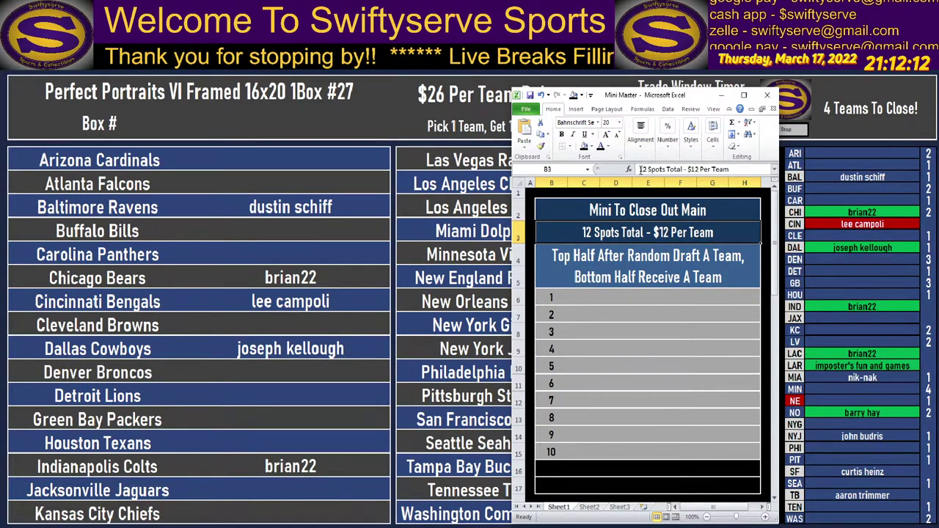
double_click(622, 234)
double_click(542, 234)
type("8")
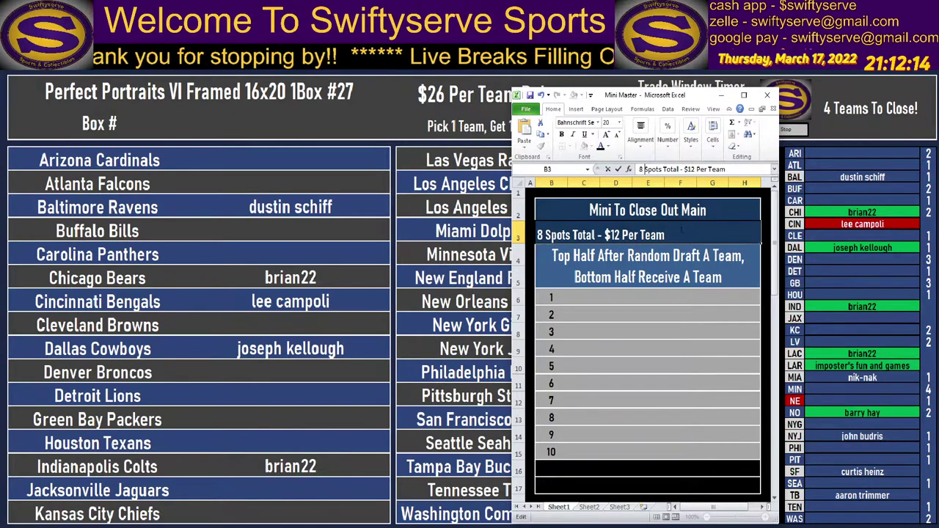
key("Return")
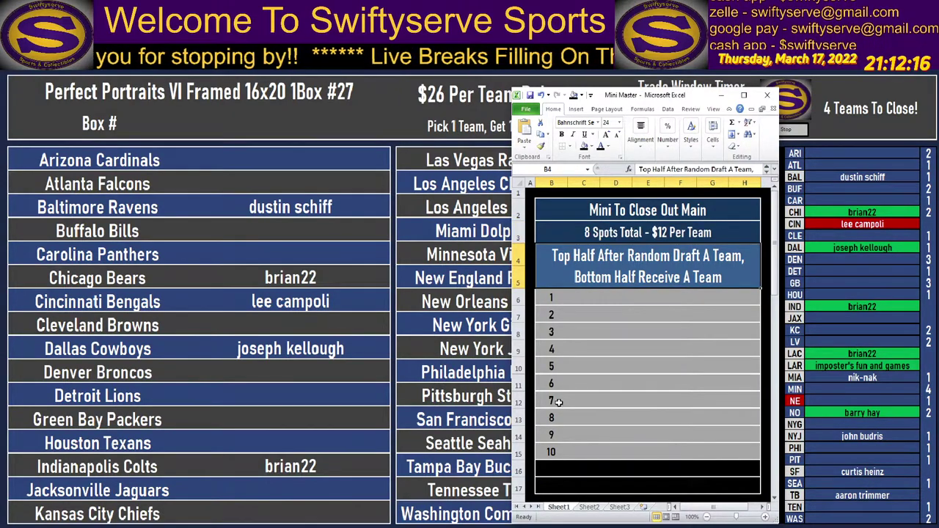
- Fill the rows for spots 9 and 10 black
left_click_drag(558, 434, 679, 450)
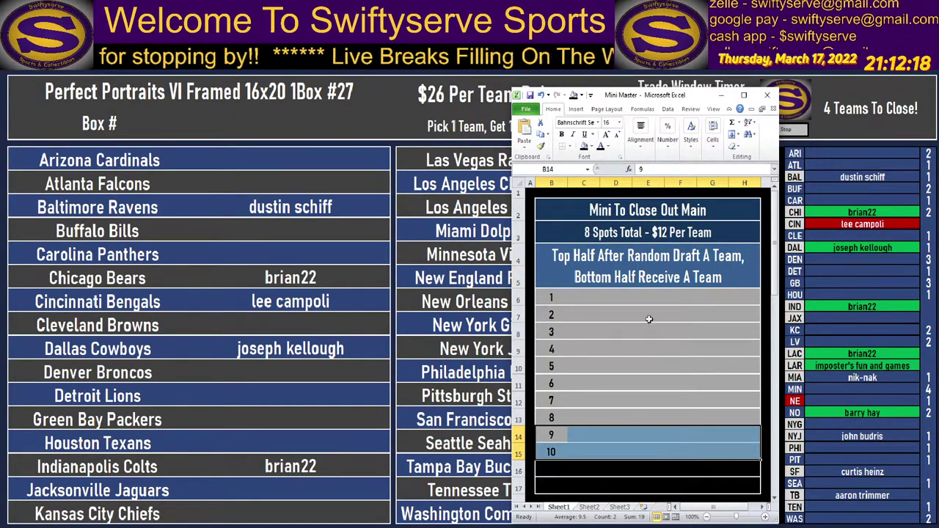
left_click(584, 146)
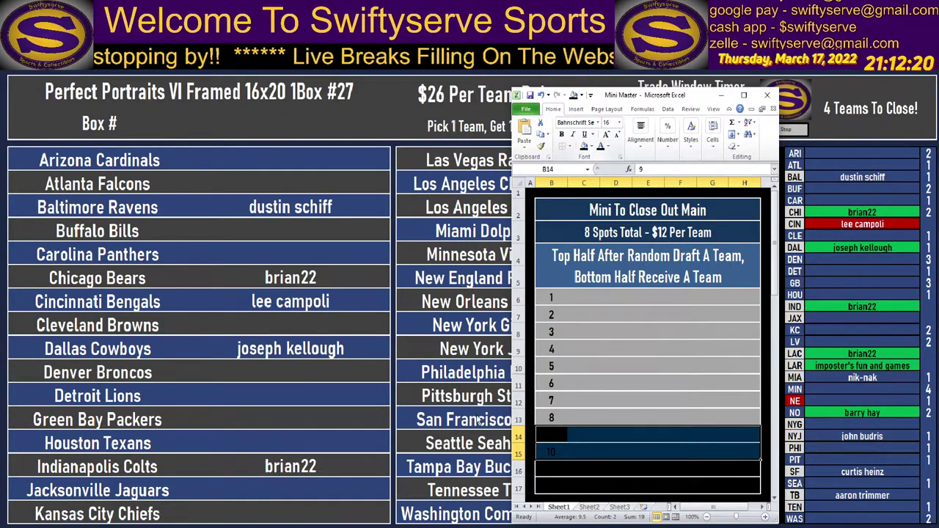
key("alt+Tab")
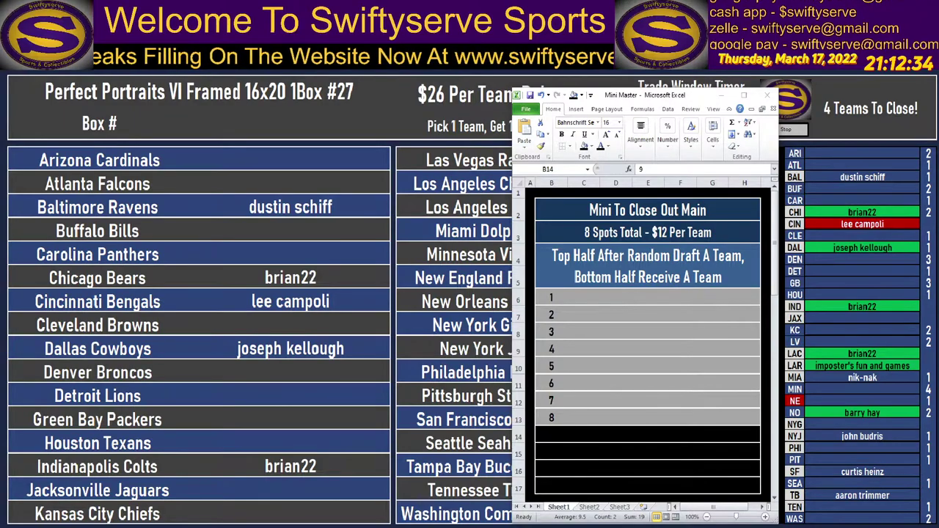
key("alt+Tab")
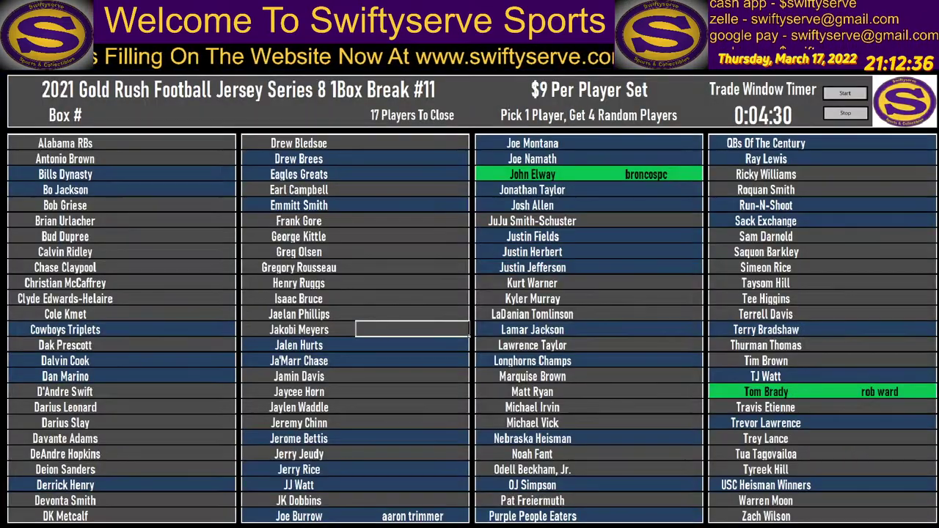
- On the 2022 Gold Rush 16x20 board, type a buyer's name beside Barry Sanders
key("alt+Tab")
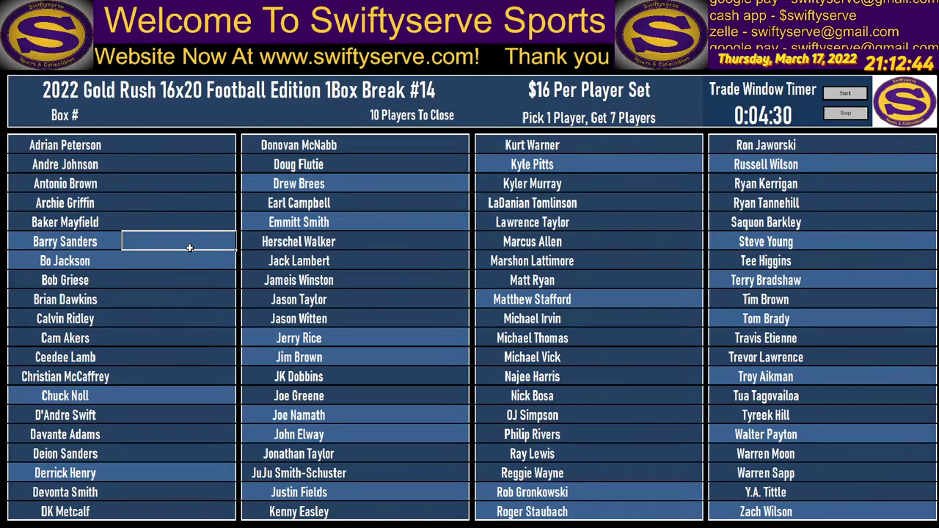
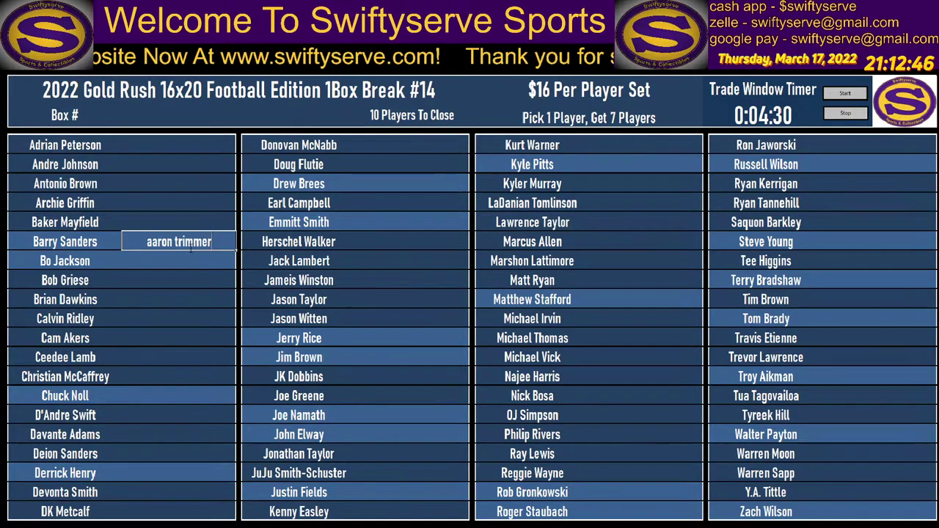
key("Return")
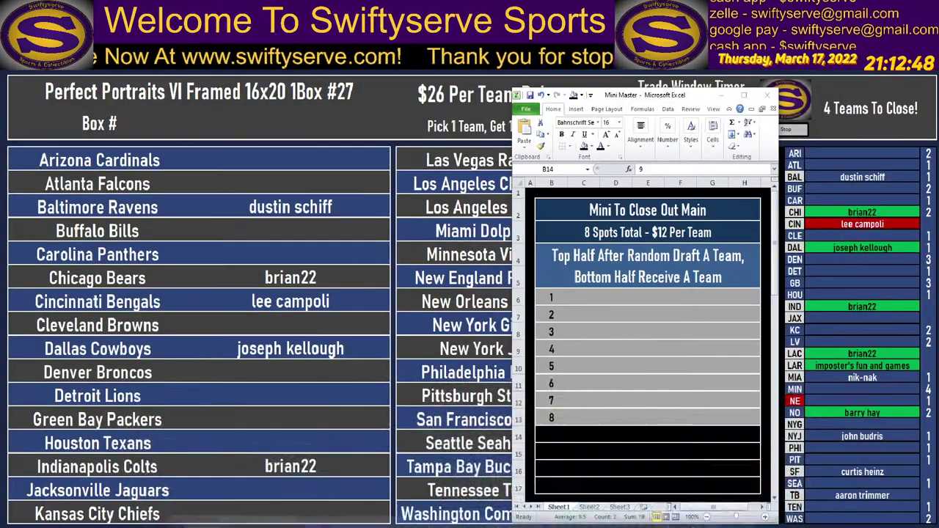
- Type one buyer's name into mini spot 4 and another buyer's name into spot 1
key("alt+Tab")
left_click(657, 345)
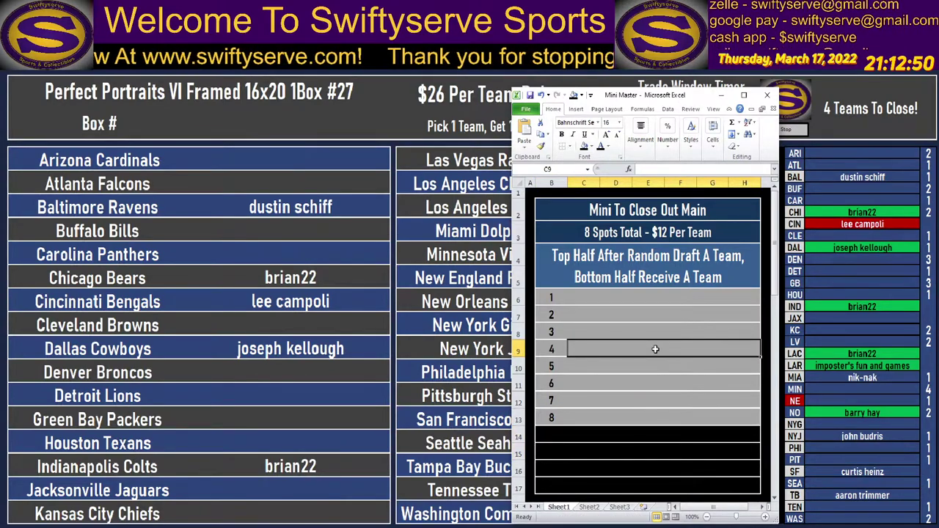
key("Return")
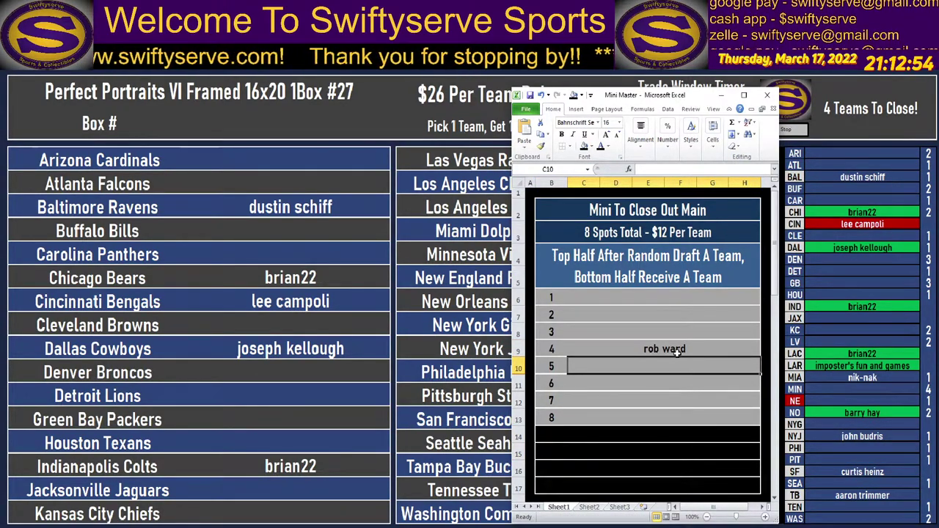
left_click(665, 300)
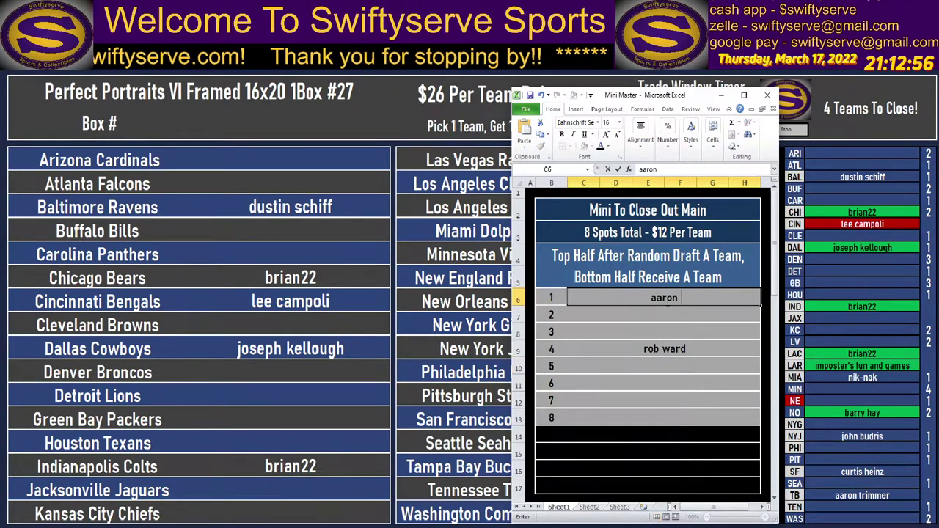
key("Return")
- Copy spot 1's buyer into spots 5, 6 and 8
left_click(666, 300)
key("ctrl+c")
key("Down")
key("Down")
key("Down")
key("Down")
key("ctrl+v")
key("Down")
key("ctrl+v")
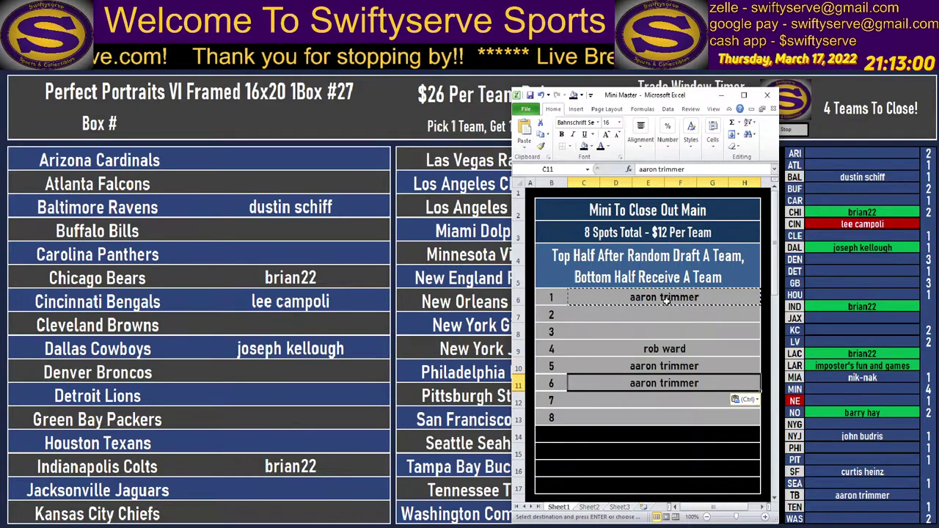
key("Down")
key("Down")
key("ctrl+v")
key("Up")
key("Up")
key("Up")
key("Up")
key("Up")
key("Escape")
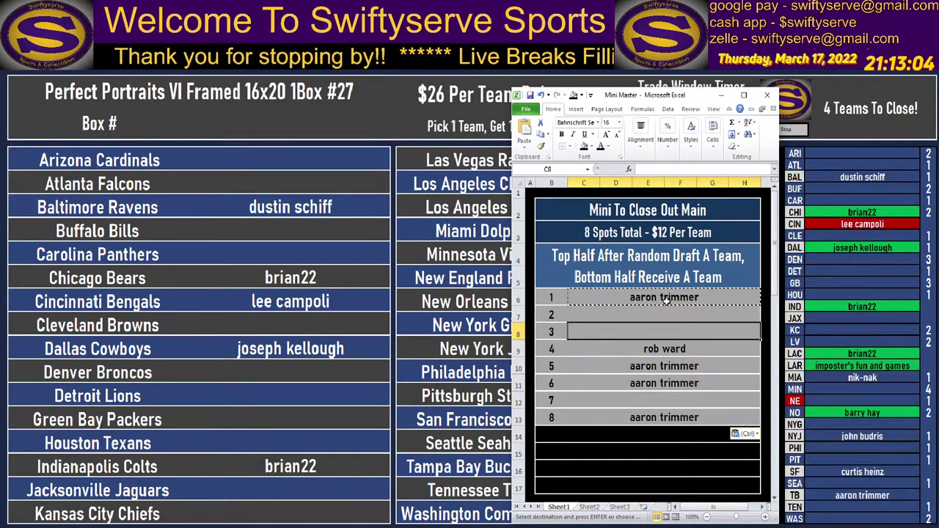
key("alt+Tab")
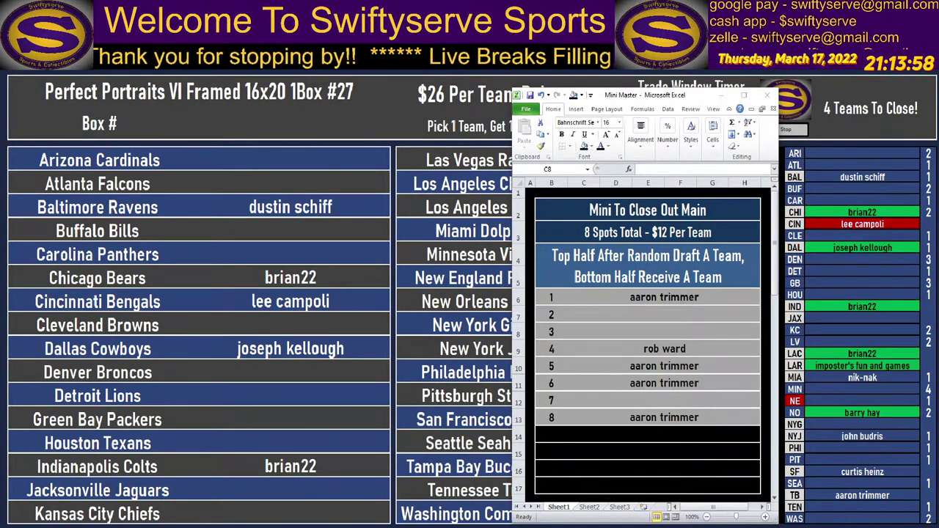
- Copy spot 4's buyer into mini spots 3, 2 and 7, then leave the mini list
left_click(670, 331)
left_click(670, 346)
key("ctrl+c")
left_click(670, 332)
key("ctrl+v")
left_click(676, 316)
key("ctrl+v")
left_click(683, 399)
key("ctrl+v")
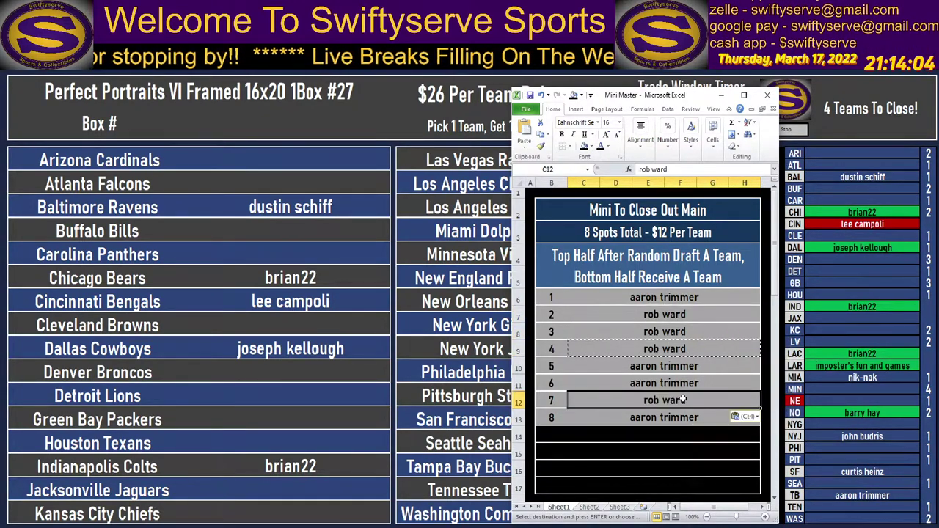
key("Escape")
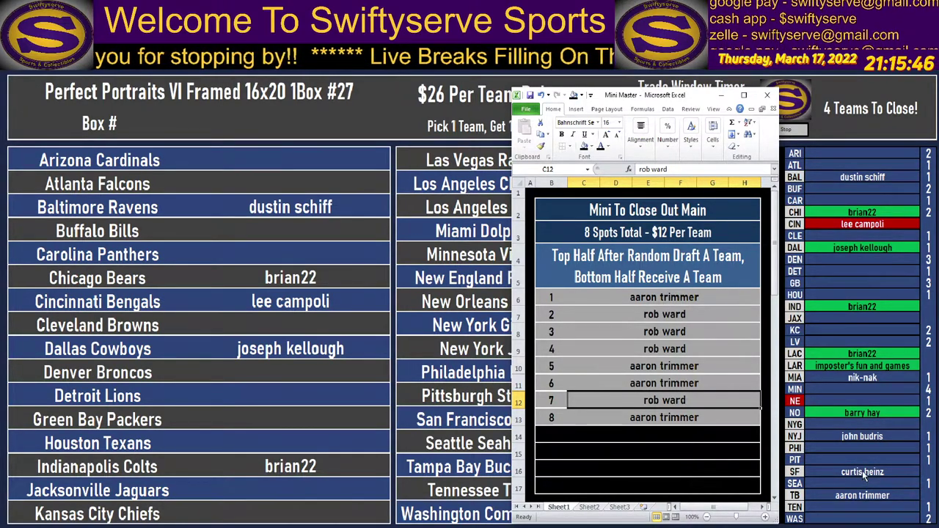
key("alt+Tab")
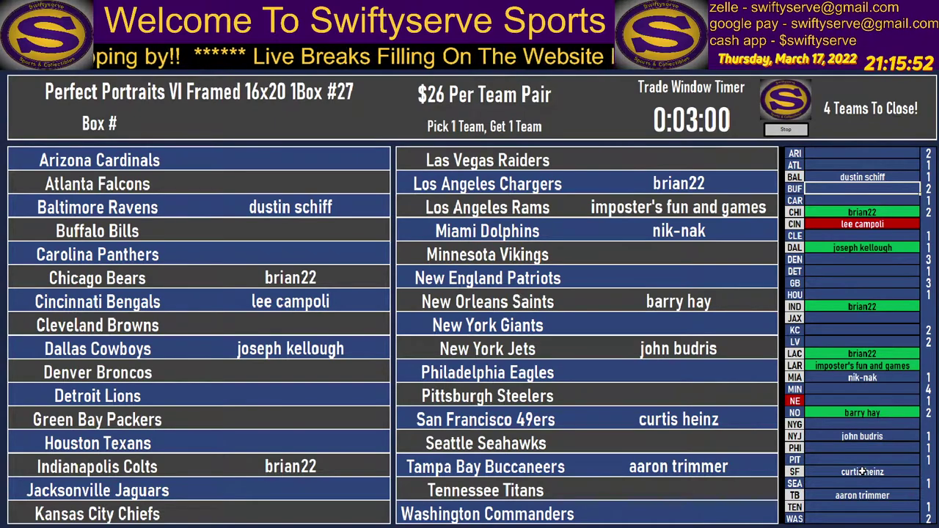
- Fill the NYJ, MIA and SF buyer cells red
left_click(859, 438)
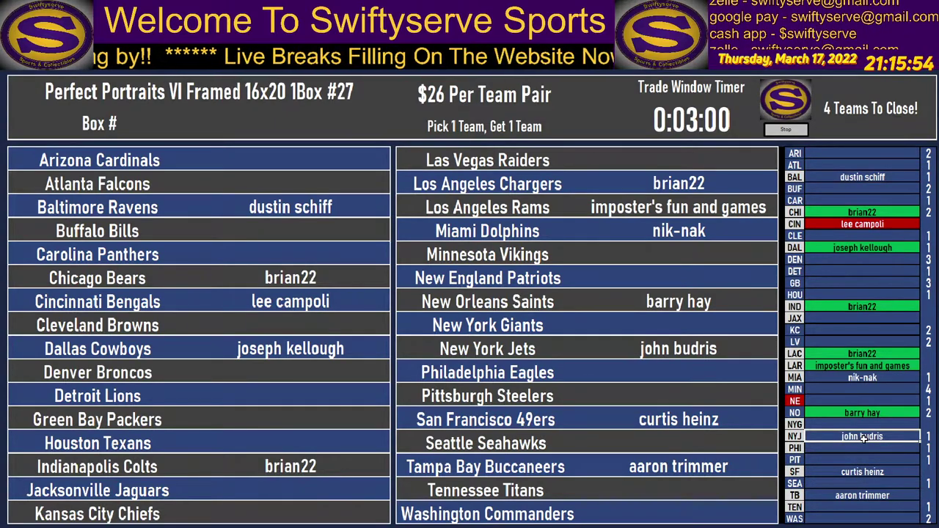
left_click(877, 378)
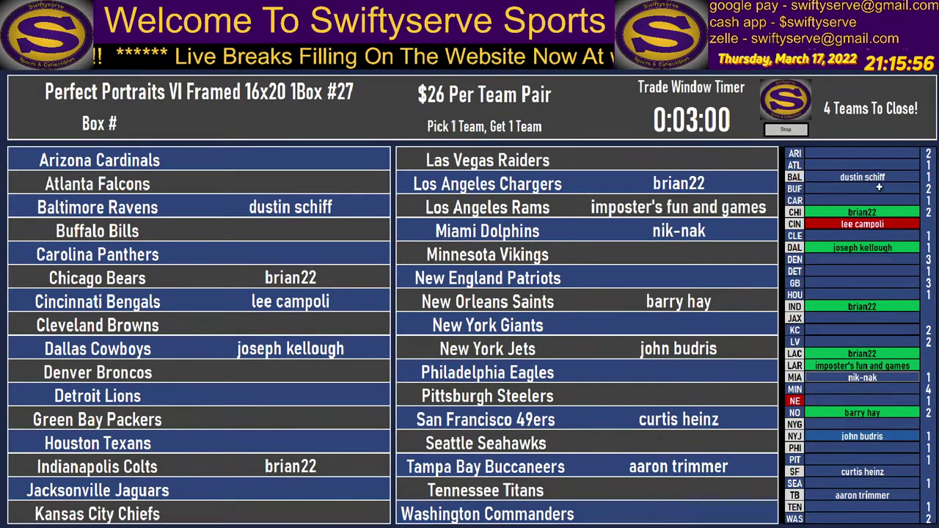
left_click(872, 473)
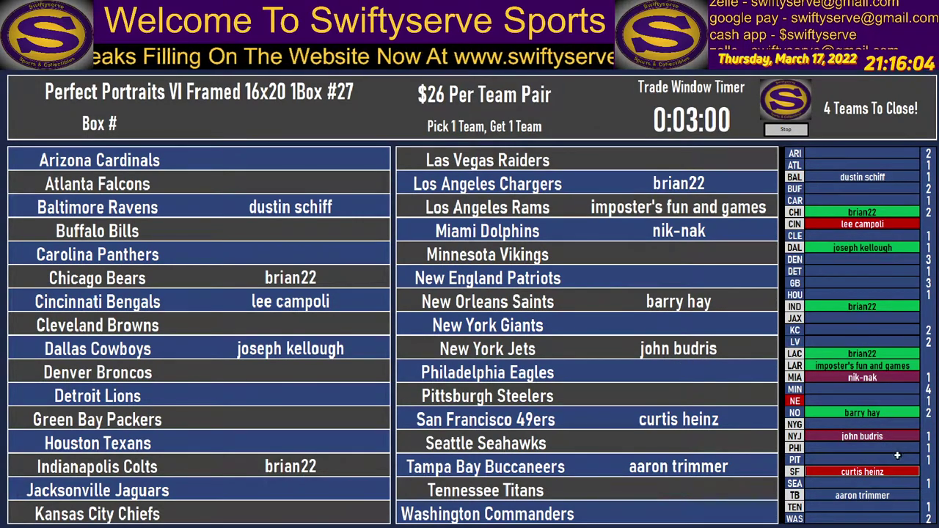
left_click(871, 496)
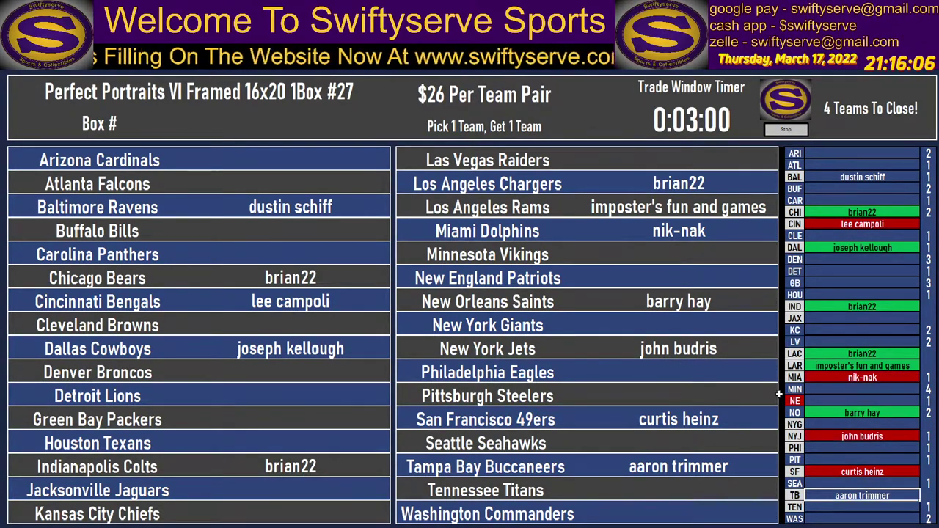
key("F4")
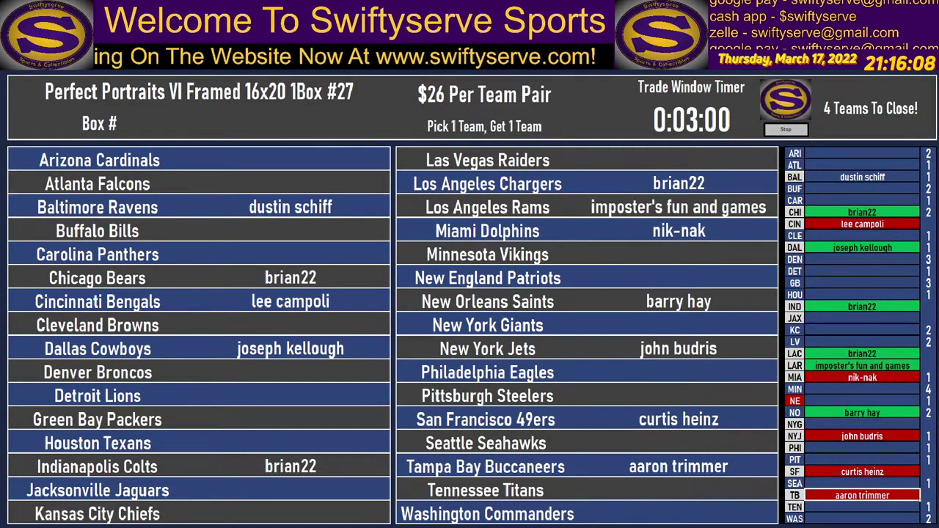
- Set the TB buyer cell back to No Fill
key("alt+h")
key("h")
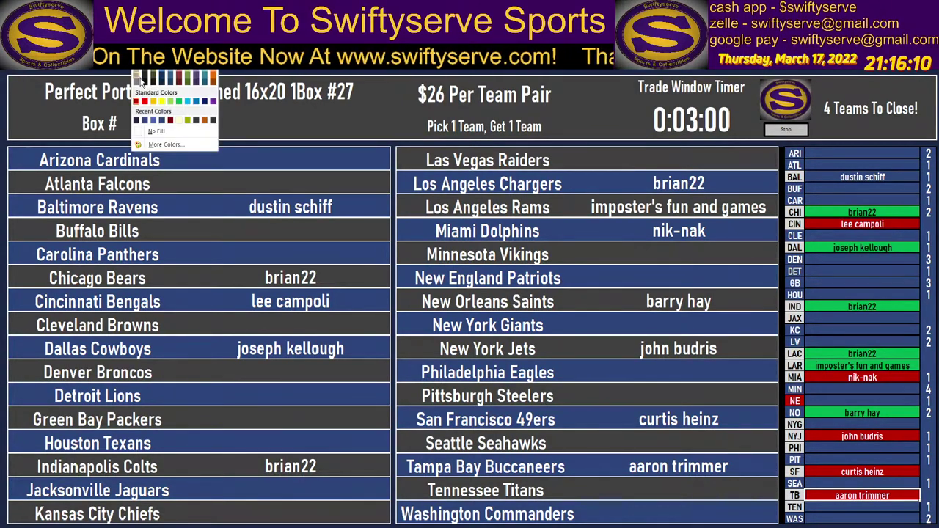
left_click(149, 131)
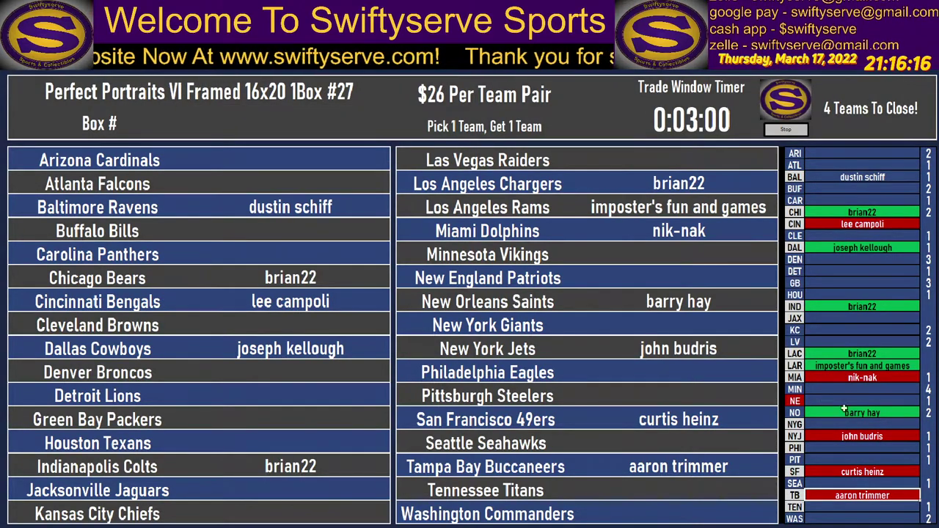
left_click(856, 459)
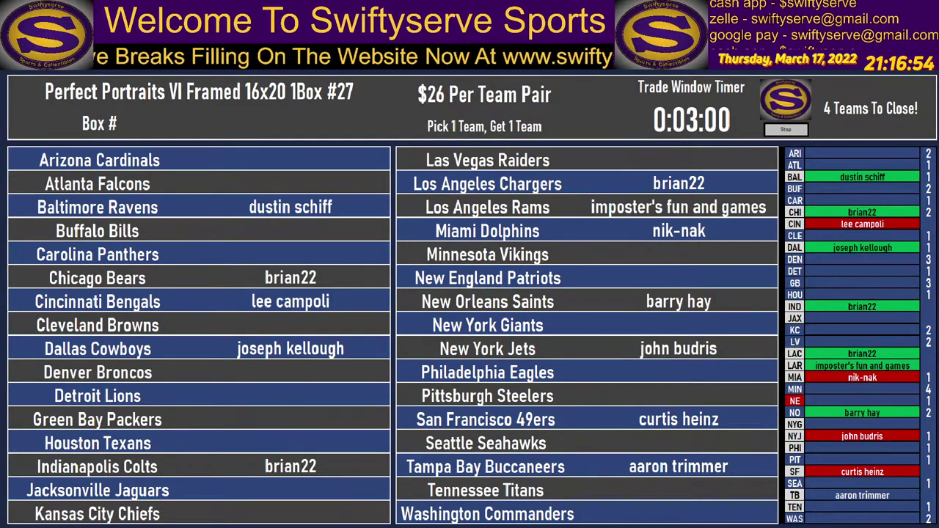
- Move the Mini Master window to the upper right, copy its eight buyer names, and start a new giveaway
key("alt+Tab")
left_click_drag(683, 96, 850, 55)
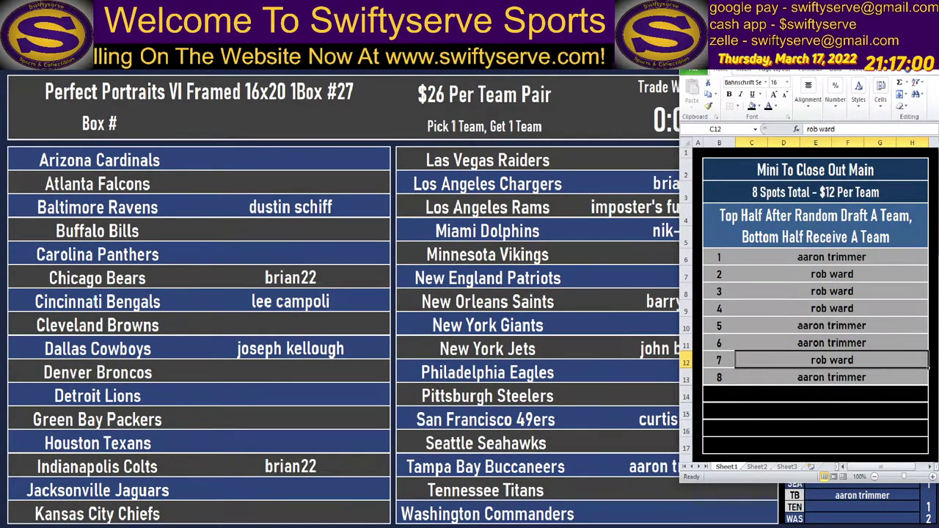
left_click_drag(852, 59, 879, 62)
left_click_drag(869, 253, 865, 375)
key("ctrl+c")
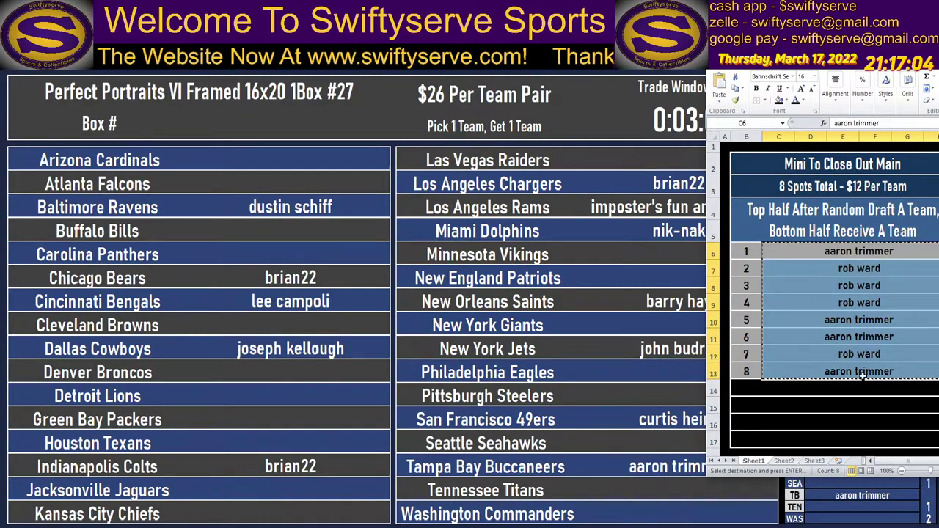
key("alt+Tab")
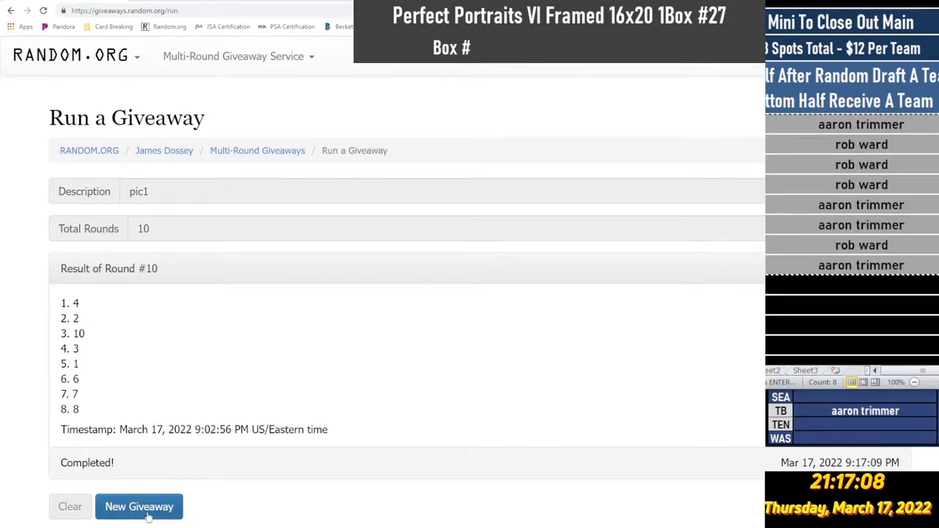
left_click(146, 513)
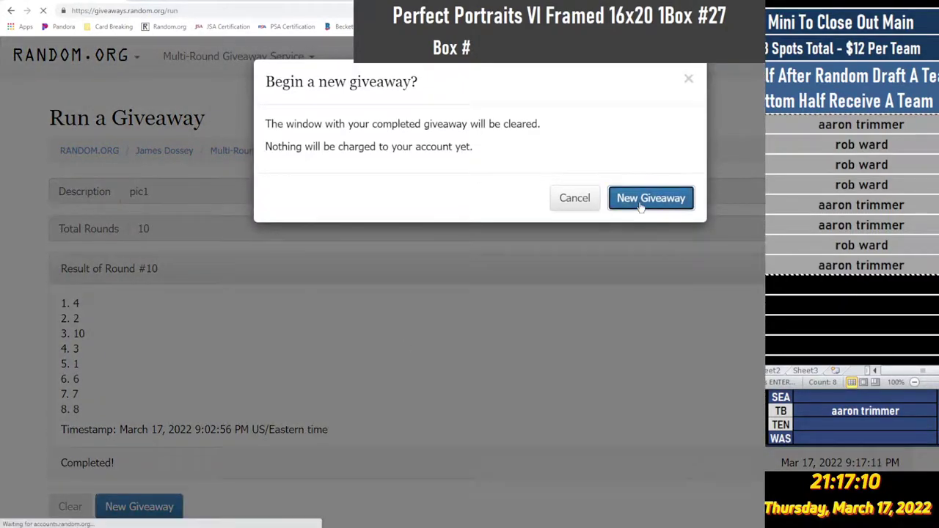
- Paste the eight names as entries, describe the giveaway as mini1, and dice-roll 8 total rounds
key("Return")
left_click(148, 398)
key("ctrl+v")
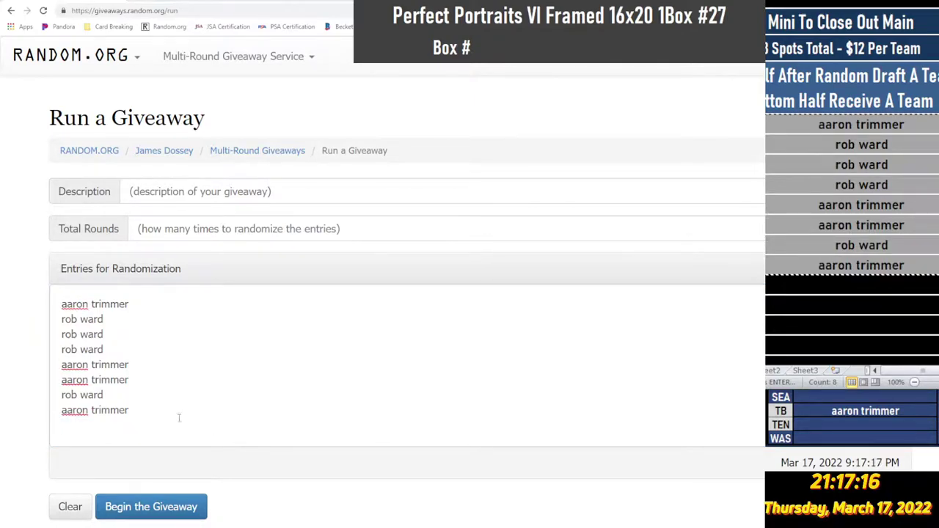
left_click(244, 192)
type("mini1")
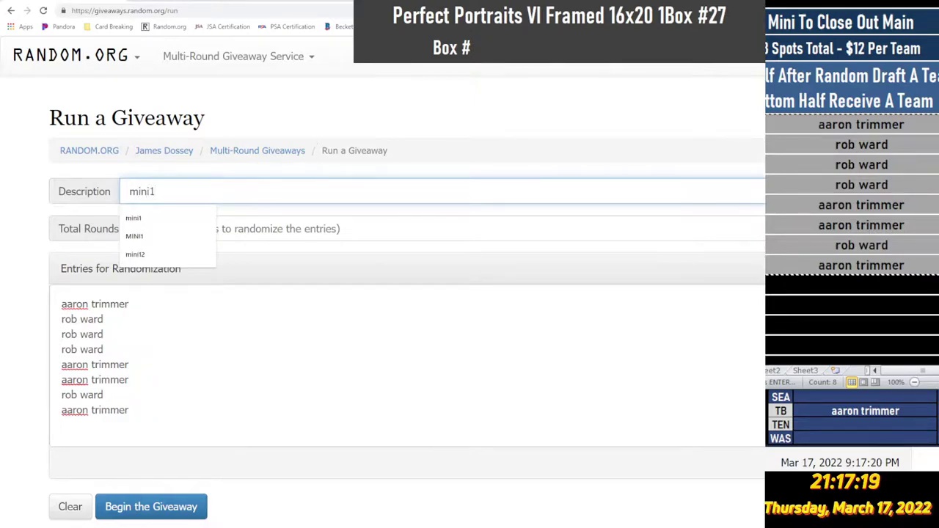
key("Tab")
left_click(808, 228)
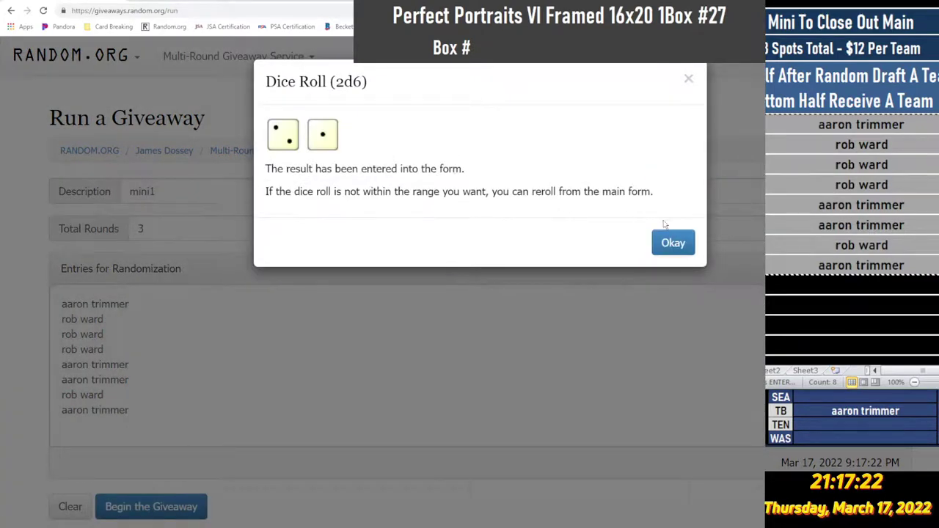
left_click(672, 242)
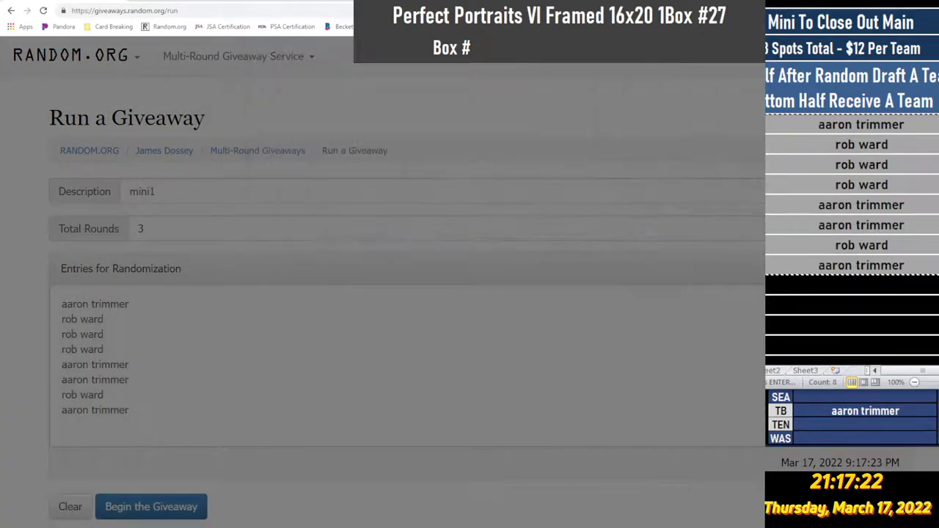
left_click(807, 228)
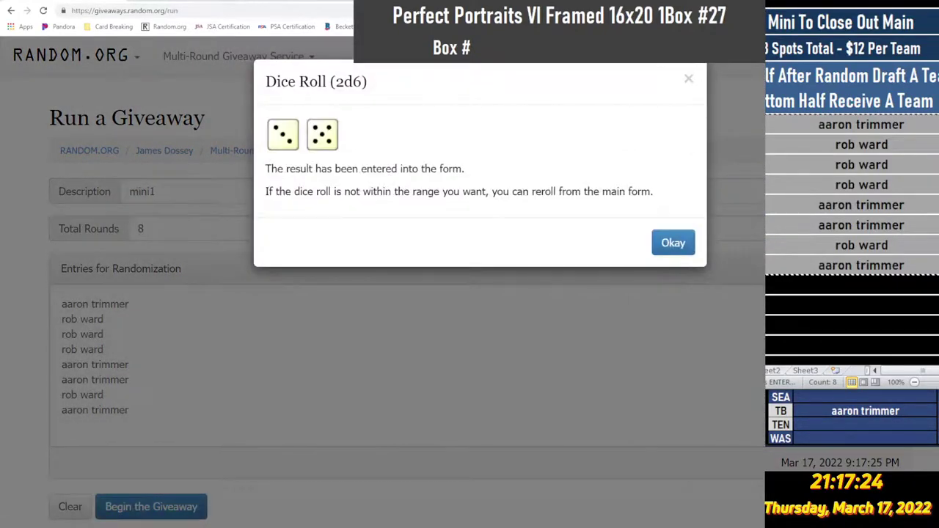
left_click(674, 242)
- Begin the mini1 giveaway and run all 8 randomization rounds through the final round
left_click(195, 507)
left_click(639, 243)
left_click(140, 509)
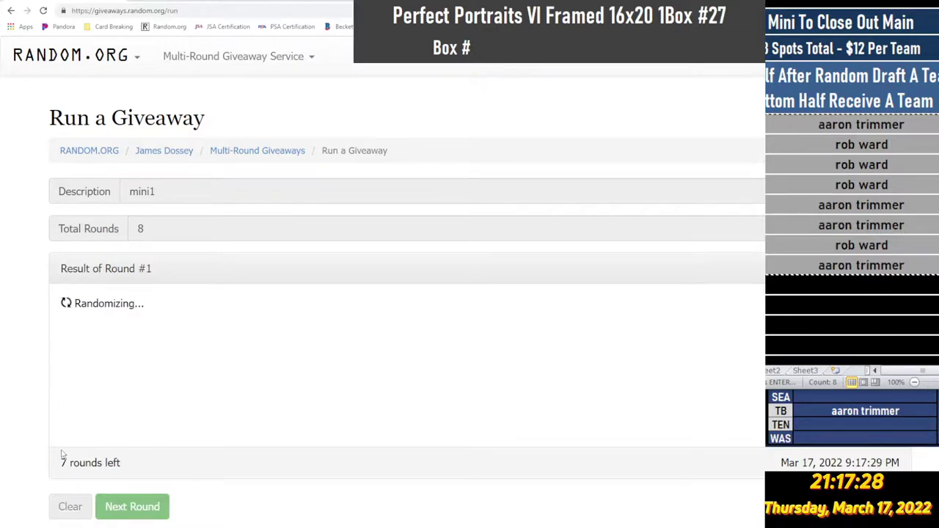
left_click(138, 511)
left_click(126, 512)
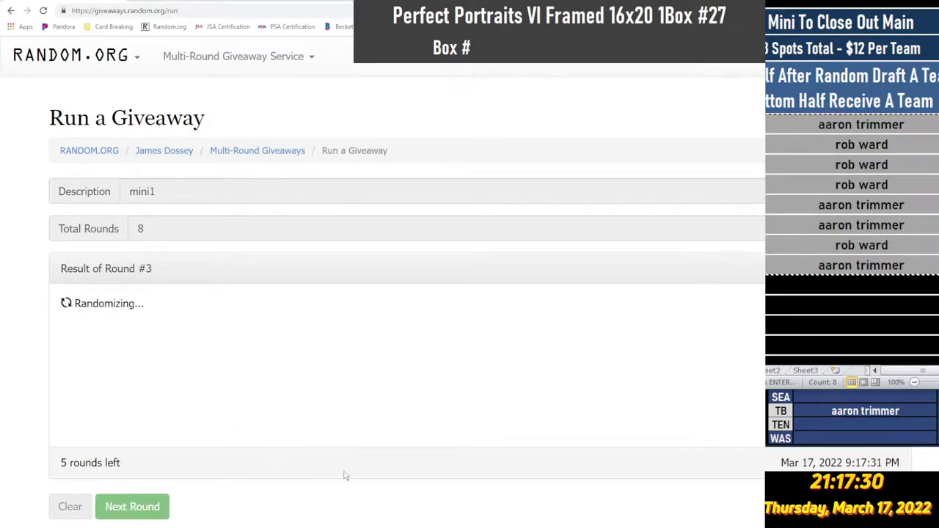
left_click(119, 506)
left_click(110, 499)
left_click(102, 505)
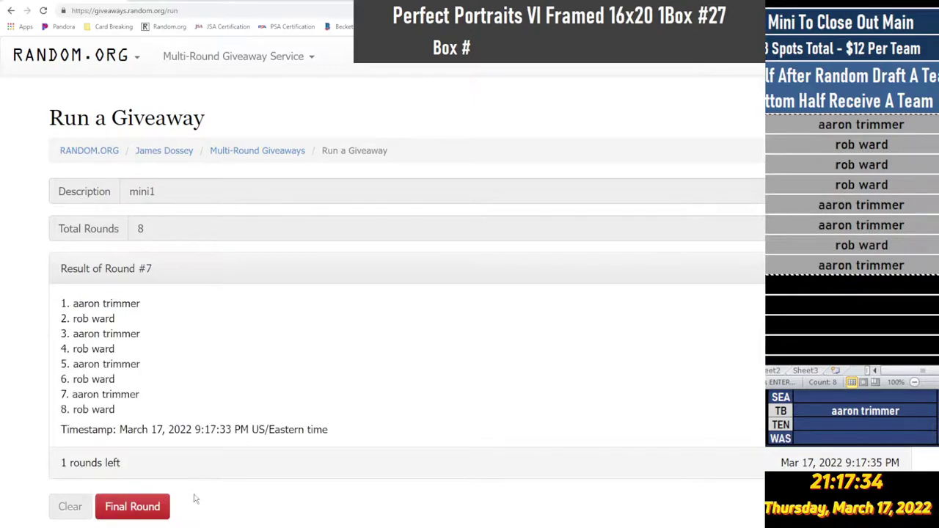
left_click(156, 506)
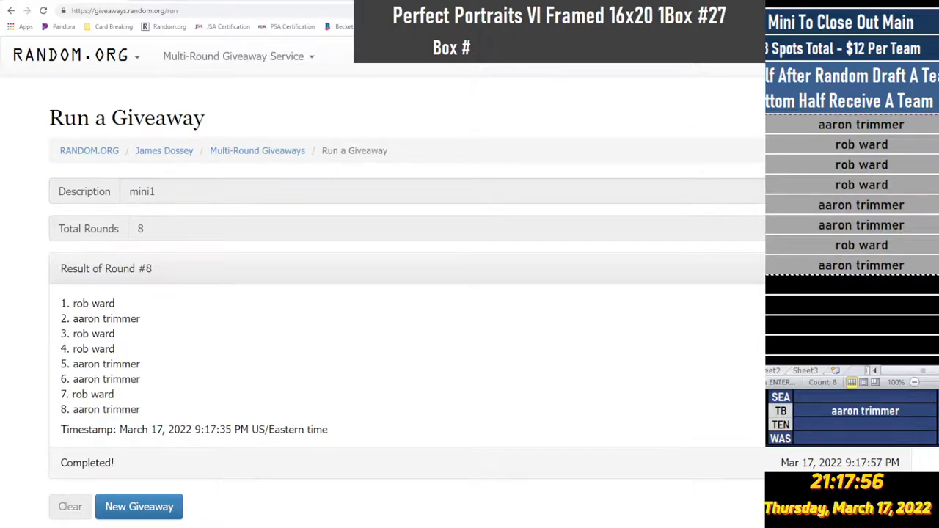
- Paste round 8 results 5–8 into a new giveaway's entries, followed by the team owners' names
left_click_drag(62, 363, 143, 414)
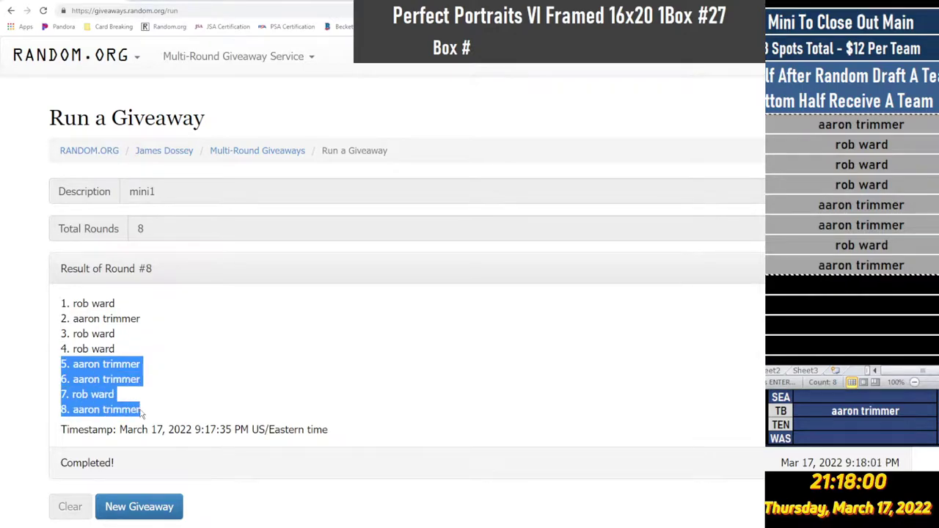
left_click(166, 517)
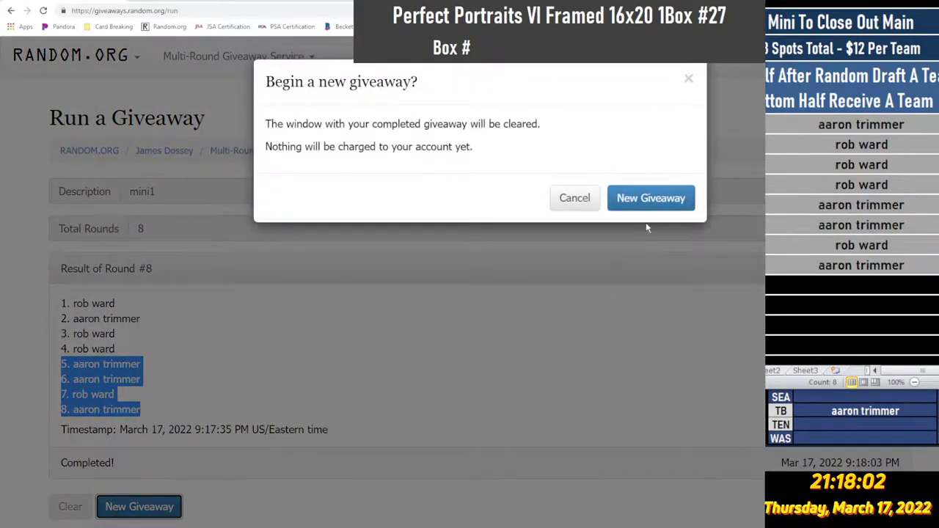
key("Return")
key("ctrl+v")
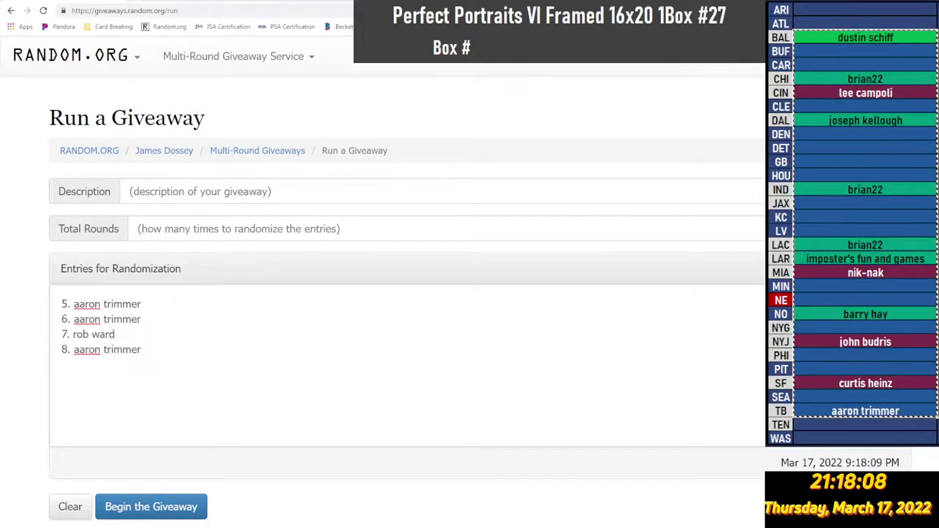
left_click(131, 375)
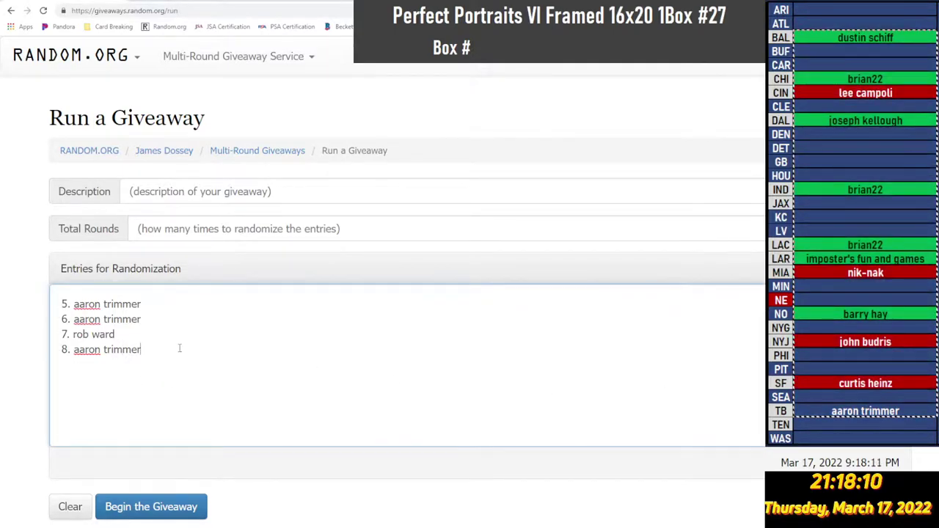
key("ctrl+v")
- Delete every blank line between and after the entries so the list is contiguous
scroll(153, 357, "up", 5)
left_click(87, 381)
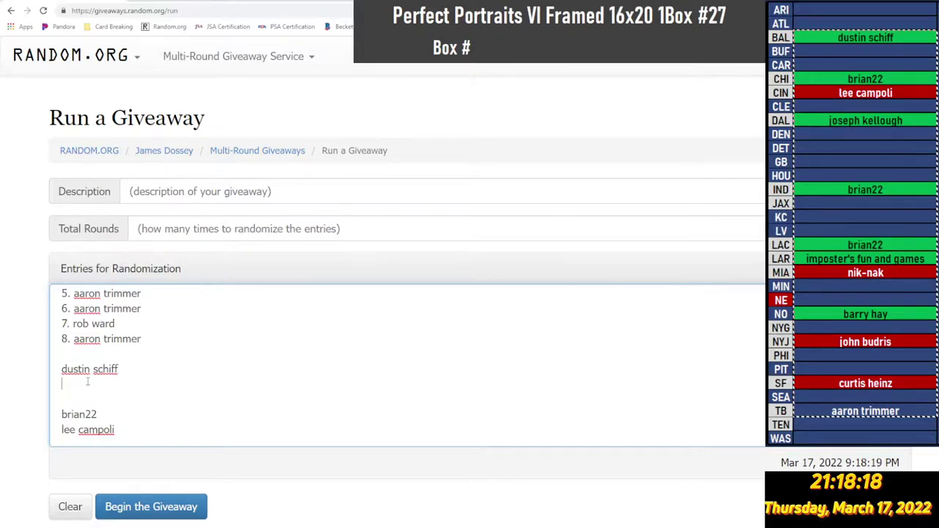
key("Delete")
key("Delete")
left_click(72, 414)
key("Delete")
key("Delete")
scroll(77, 418, "down", 3)
left_click(76, 396)
key("Delete")
key("Delete")
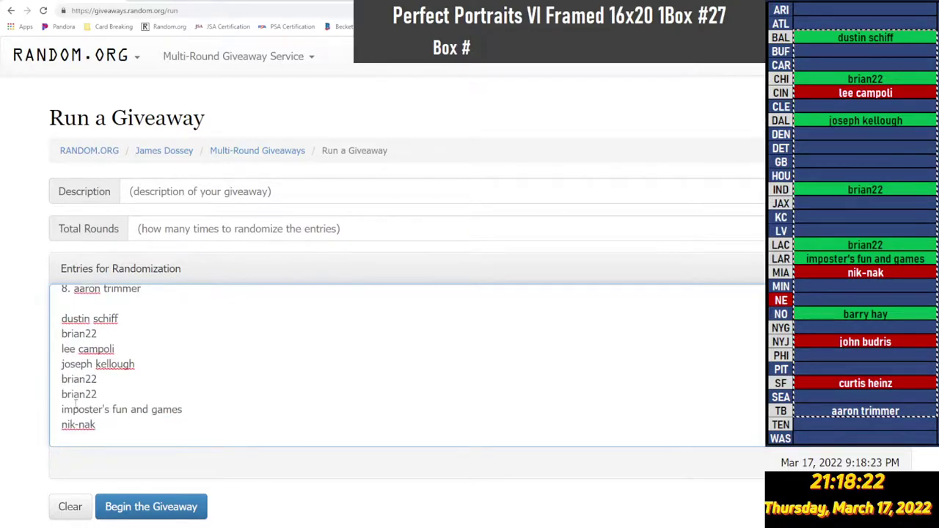
scroll(75, 411, "down", 3)
key("Delete")
key("Delete")
left_click(73, 404)
key("Delete")
left_click(75, 420)
key("Delete")
key("Delete")
left_click(81, 408)
key("BackSpace")
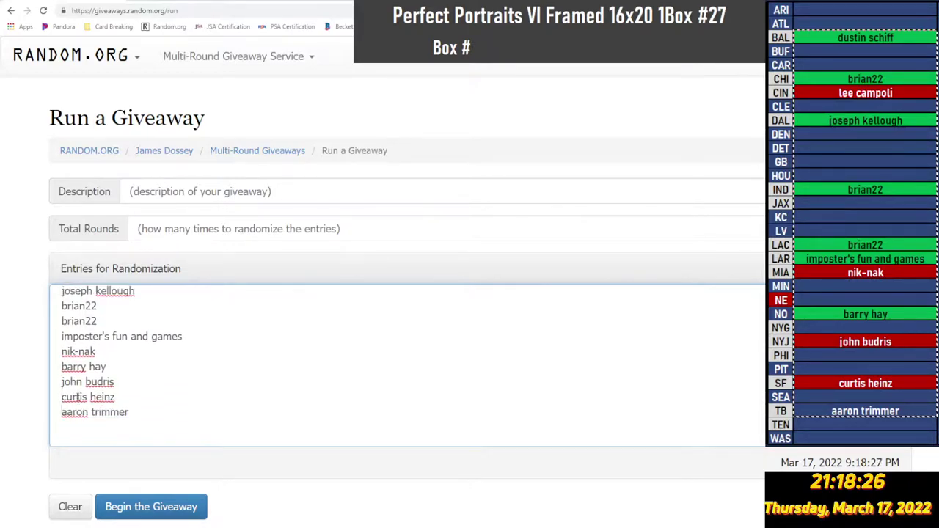
left_click(81, 427)
key("BackSpace")
scroll(220, 367, "up", 2)
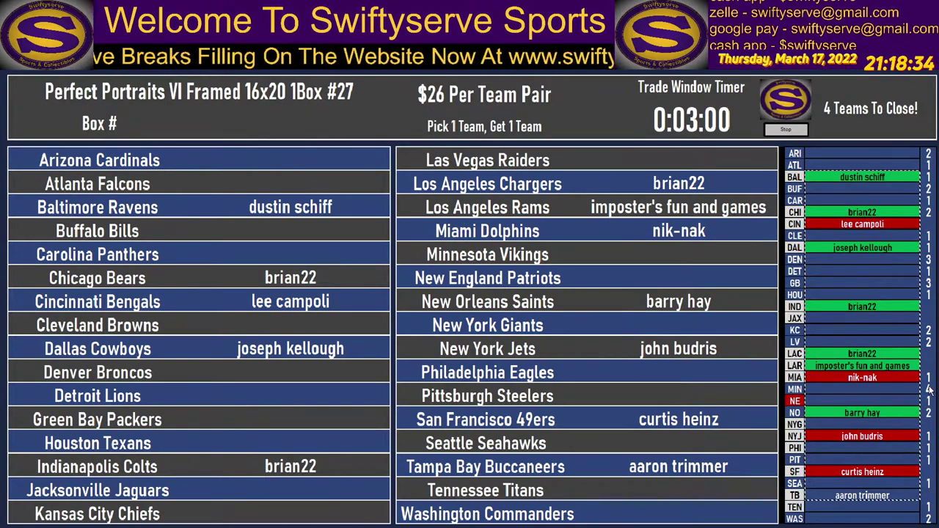
- Enter the mini winner's name followed by 'mini' in the PHI owner cell
left_click(845, 449)
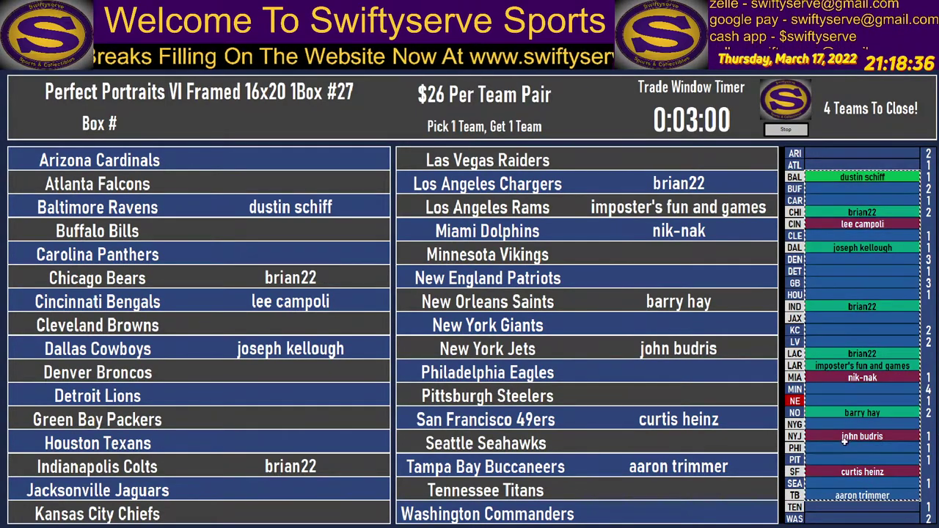
type("ward mini")
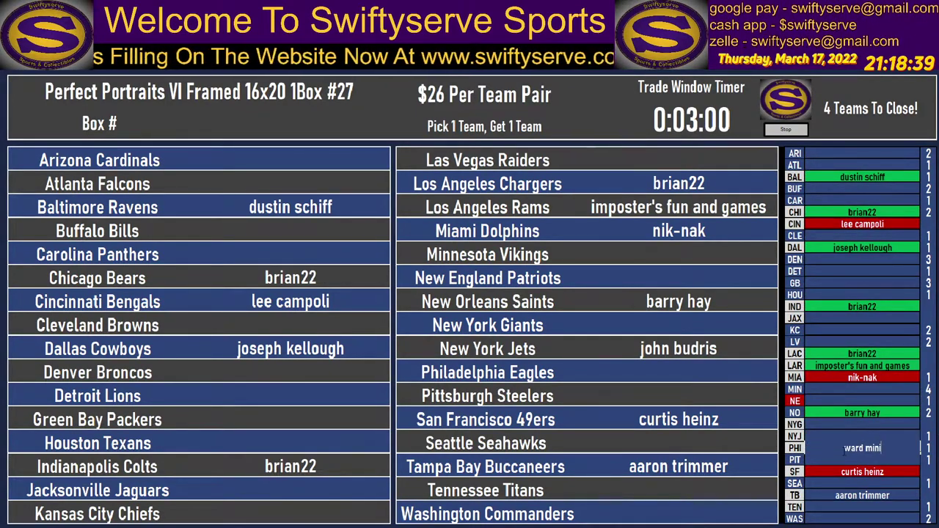
key("Return")
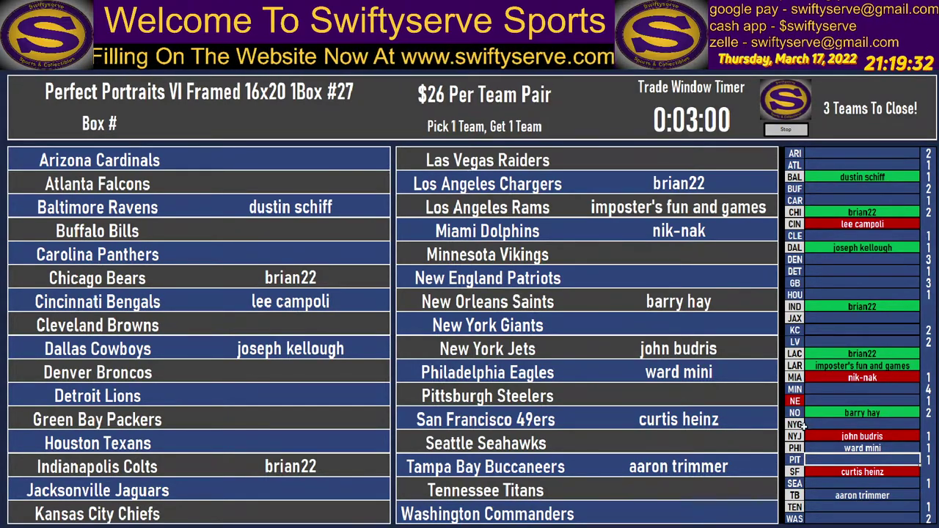
- Enter the other mini winner's name followed by 'mini' in the LV owner cell
left_click(848, 339)
type("tr")
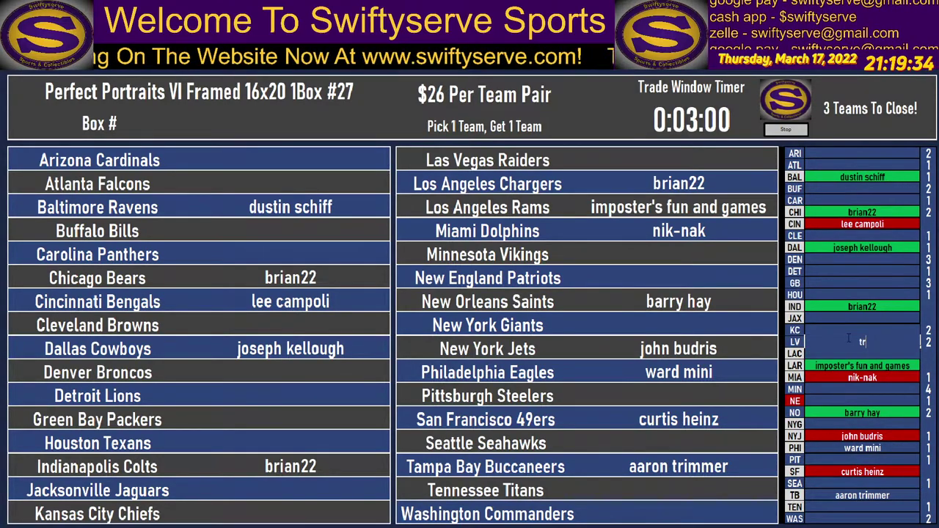
type("immer mini")
key("Return")
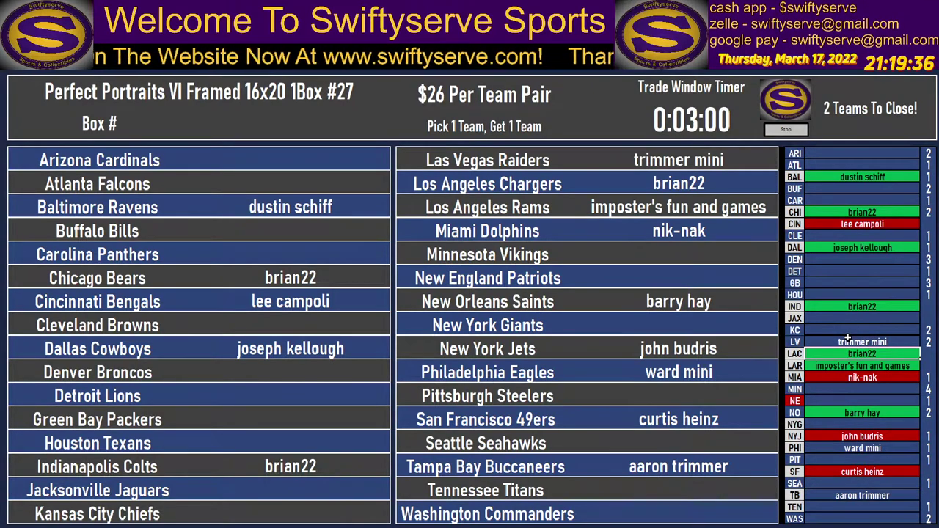
- Select all claimed team rows, from the Raiders through the Ravens, and fill them green
mouse_move(543, 163)
left_mouse_down()
mouse_move(668, 206)
mouse_move(669, 221)
left_mouse_up()
left_click_drag(538, 307, 623, 309)
left_click_drag(555, 343, 645, 370)
left_click_drag(555, 415, 636, 421)
left_click_drag(556, 462, 609, 465)
left_click_drag(156, 459, 225, 462)
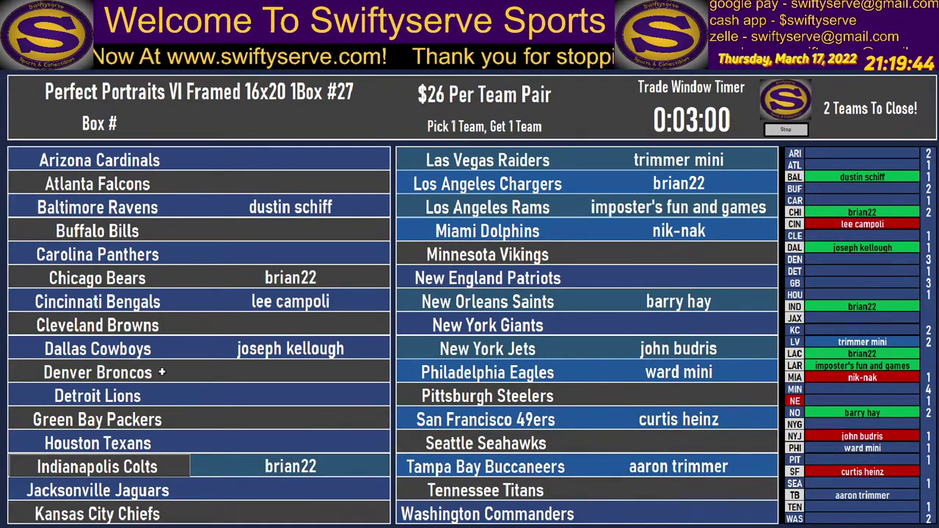
left_click_drag(148, 351, 220, 352)
left_click_drag(145, 301, 247, 267)
left_click_drag(147, 202, 253, 203)
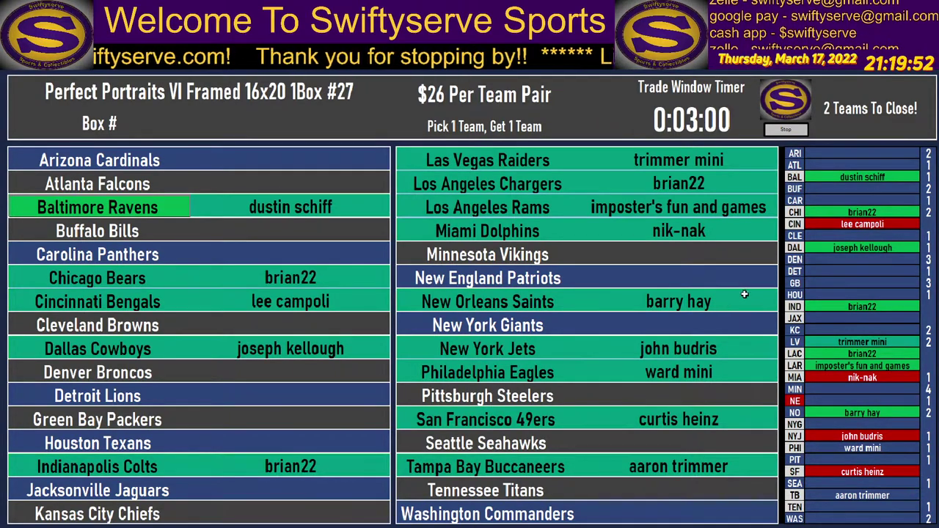
left_click(833, 281)
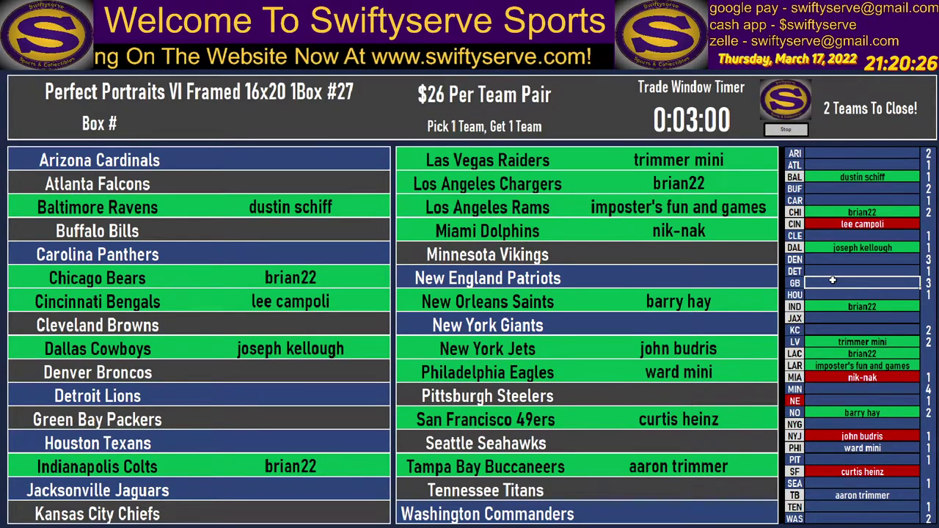
- Copy the PHI mini winner into the TEN and PIT owner cells
left_click(878, 461)
left_click(871, 448)
key("ctrl+c")
left_click(863, 507)
key("ctrl+v")
left_click(866, 461)
key("ctrl+v")
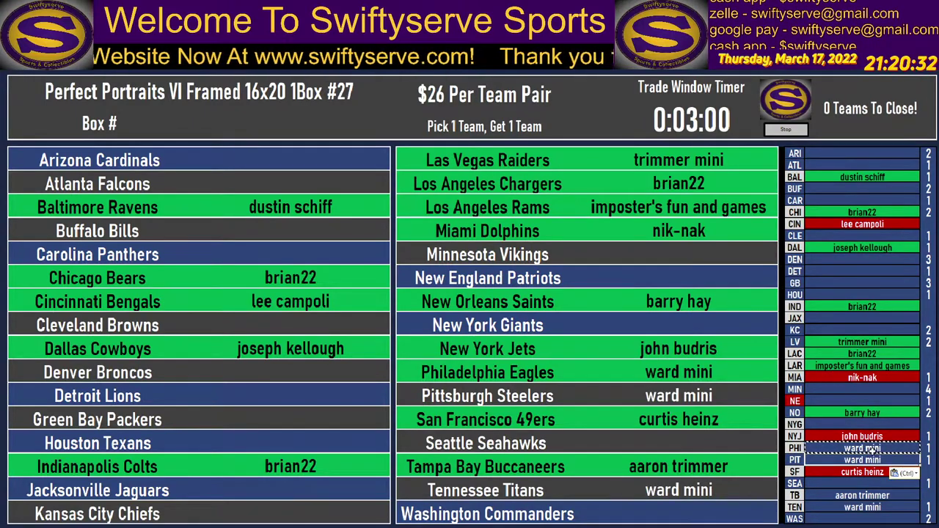
left_click(859, 487)
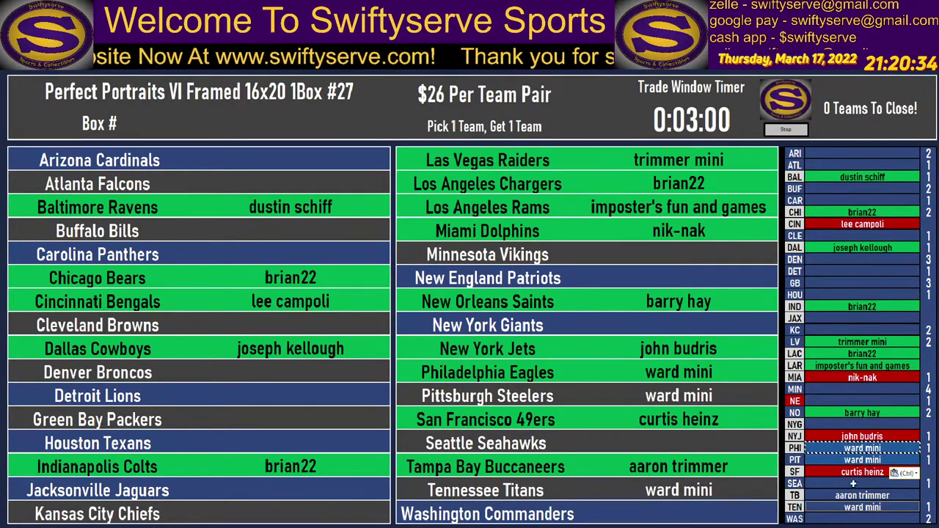
key("Escape")
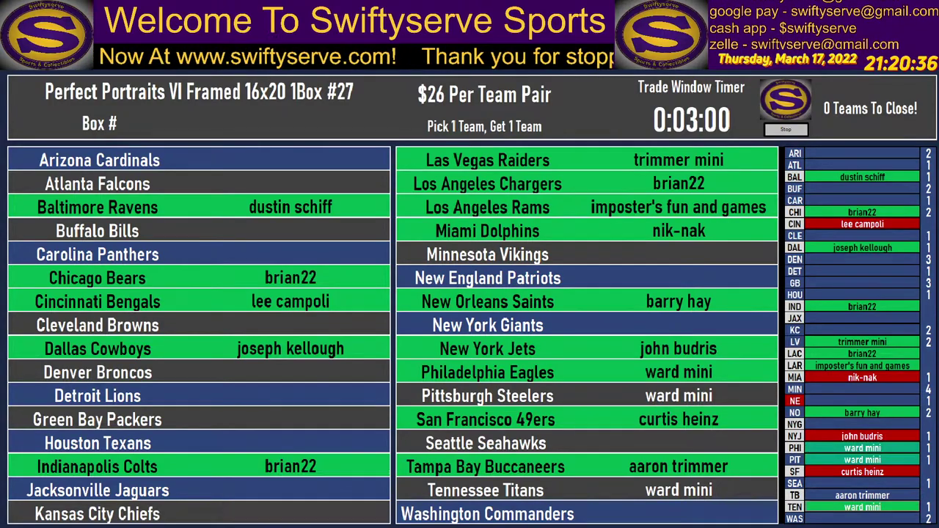
- Fill the TB buyer cell green to mark it paid
left_click(864, 496)
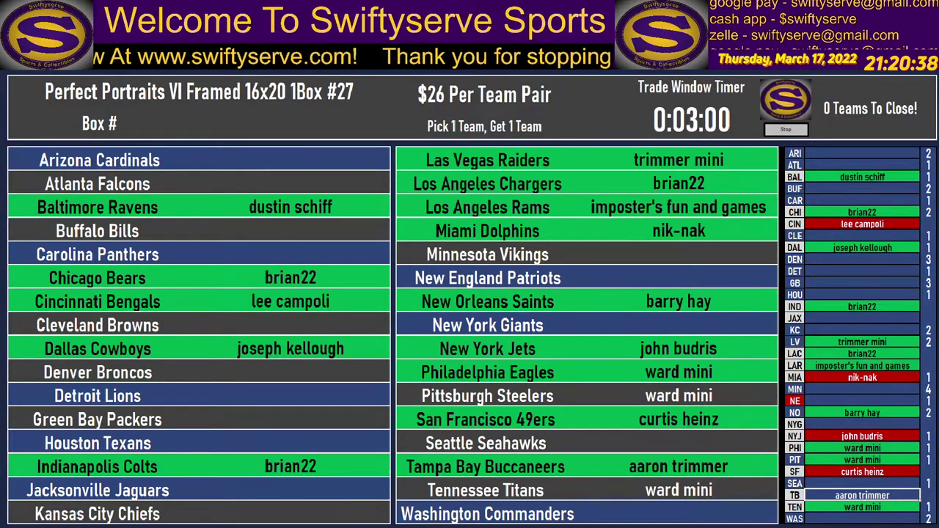
left_click(136, 65)
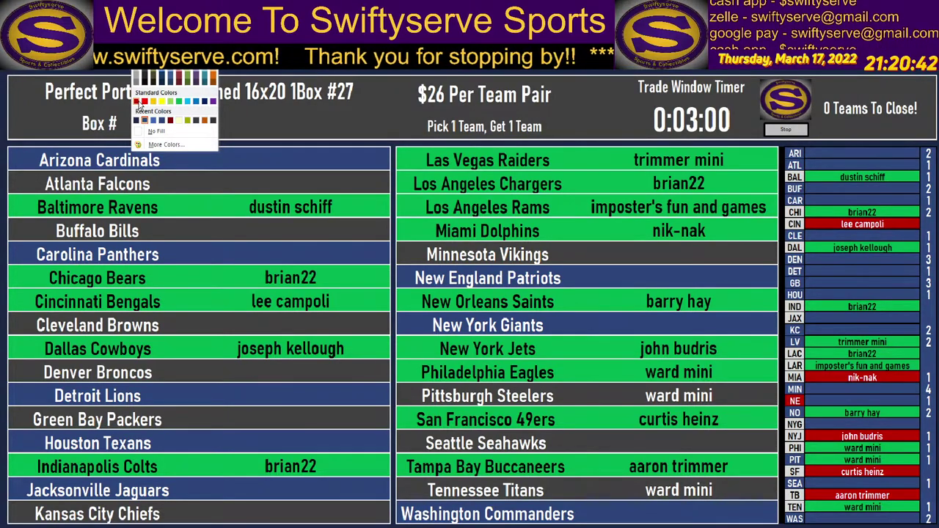
left_click(178, 101)
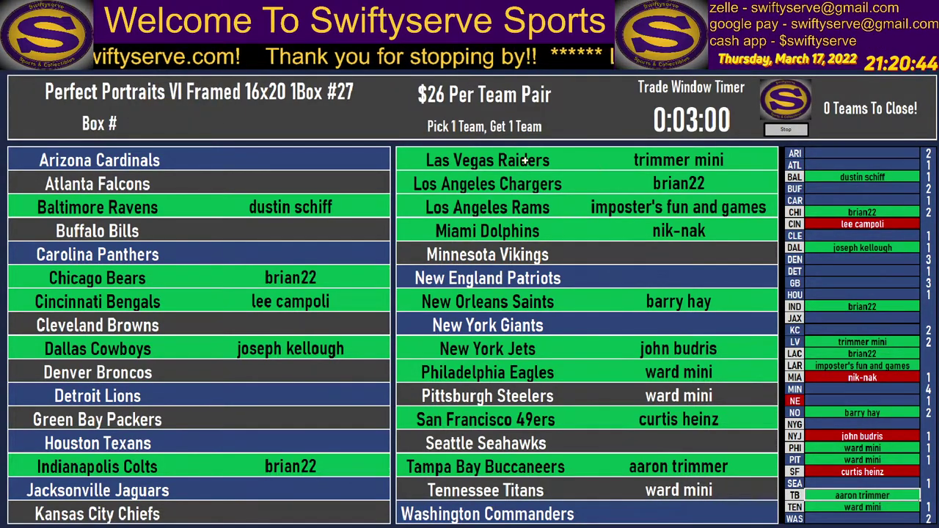
- Change the teams-to-close status cell to '3/17 CLOSED!!!'
left_click(855, 174)
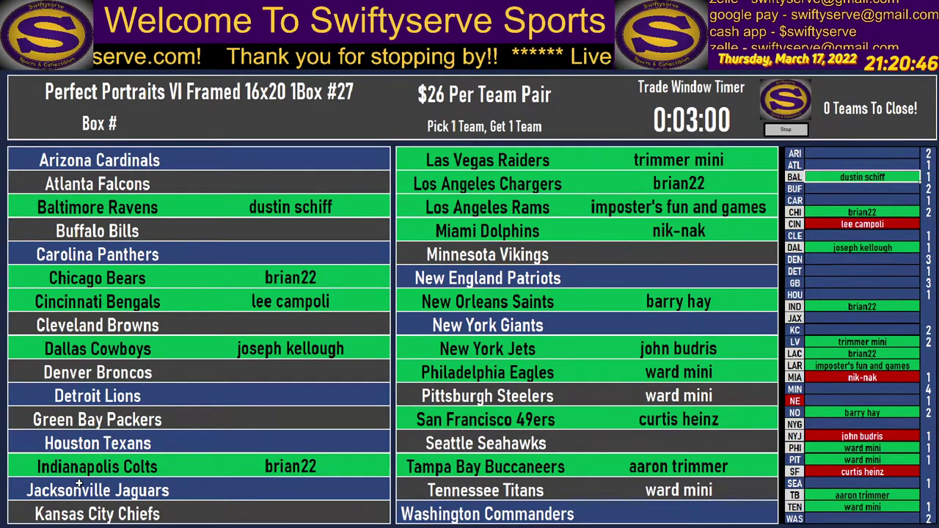
left_click(268, 163)
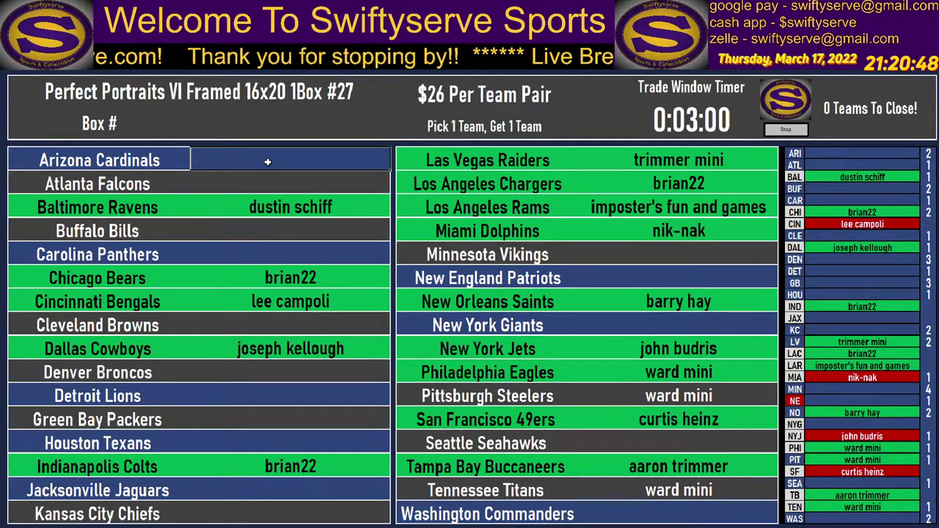
left_click(855, 157)
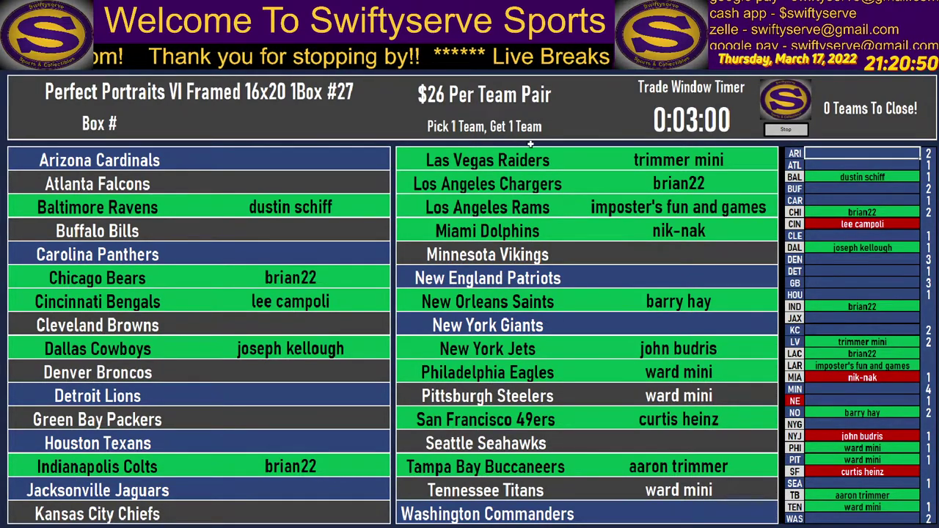
left_click(875, 108)
type("3/1")
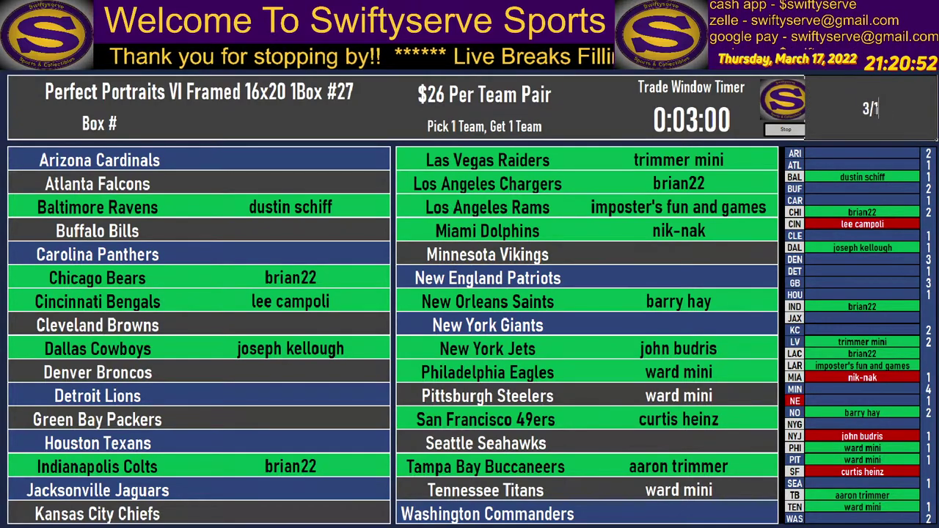
type("7 CLOSED!!!")
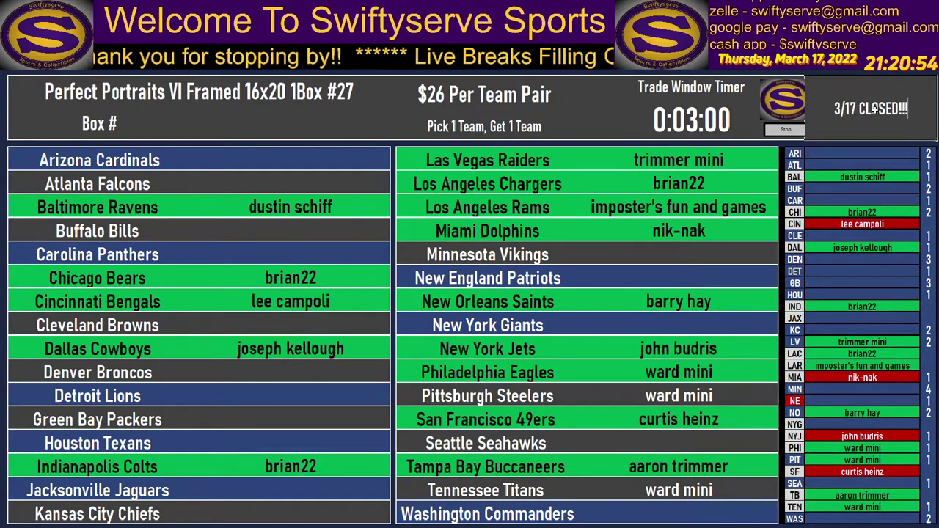
key("Return")
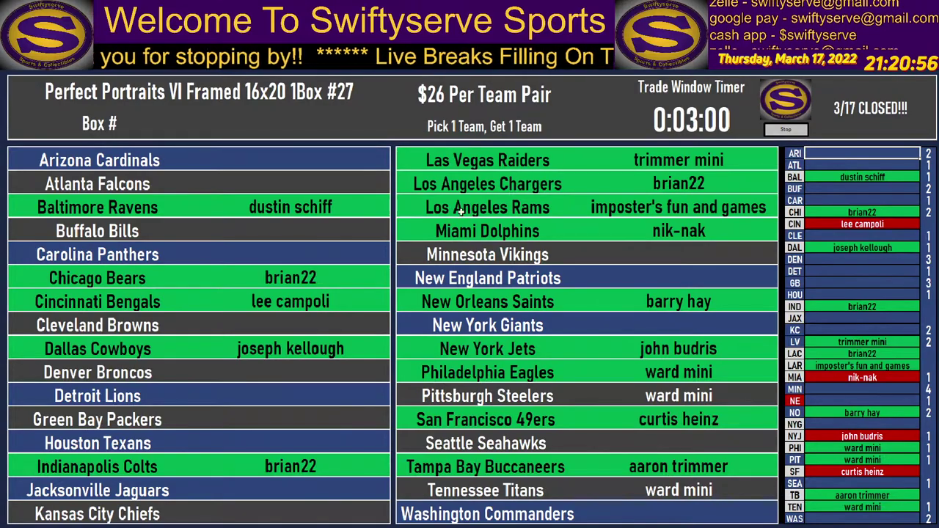
- Describe the giveaway as frame1, accept a dice-rolled 6 rounds, review the entries, and begin it
key("alt+Tab")
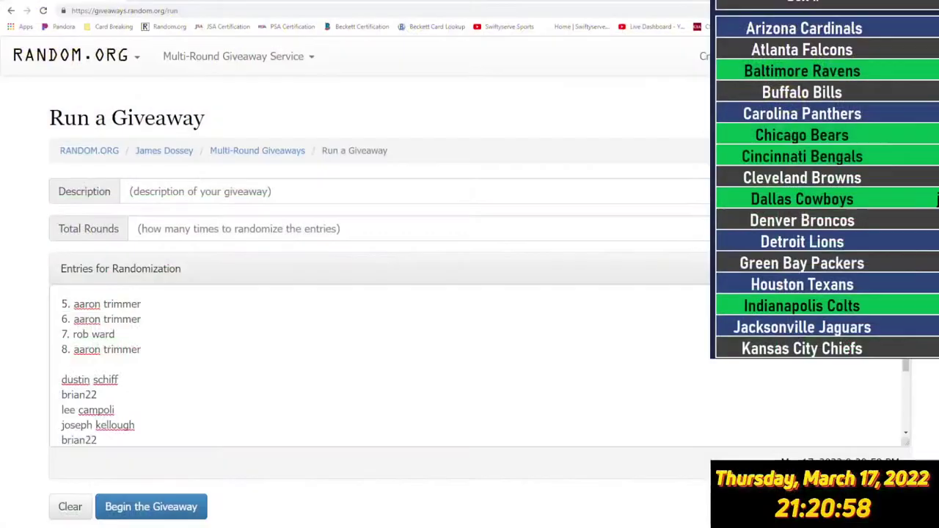
left_click(334, 194)
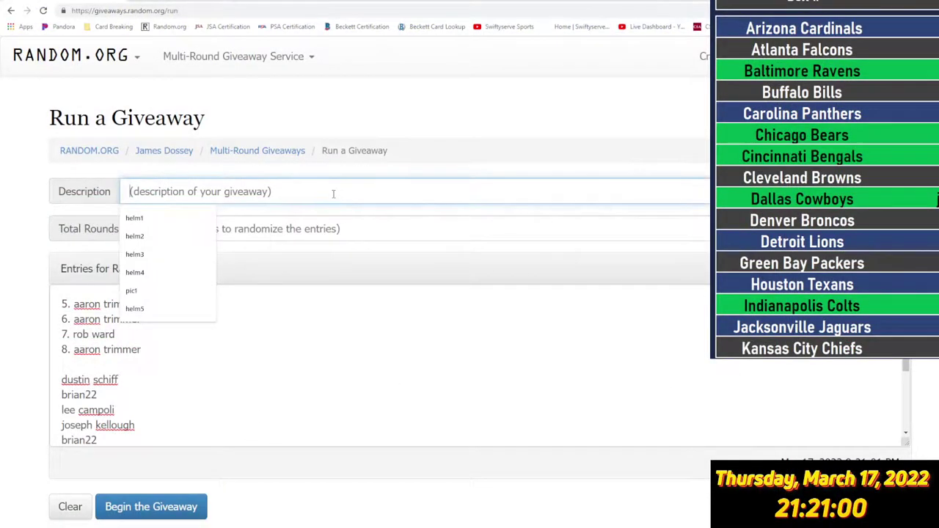
type("frame1")
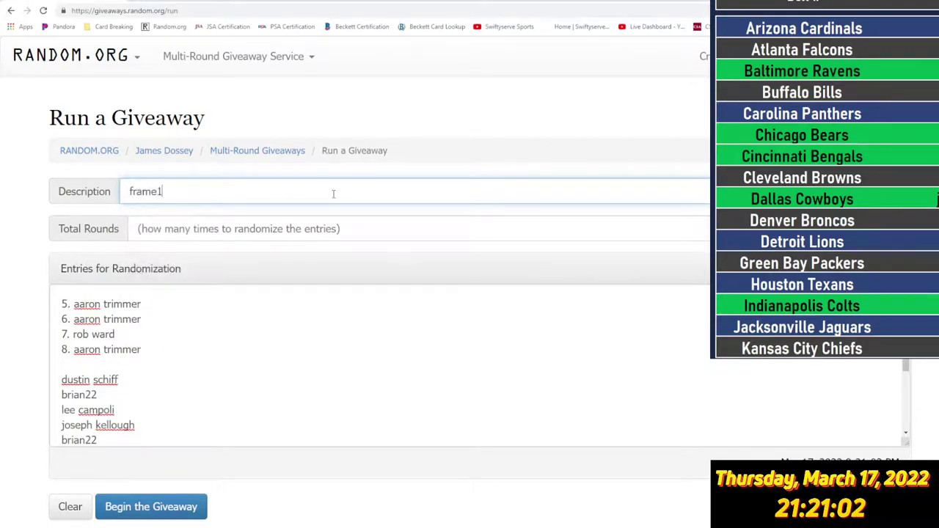
key("Return")
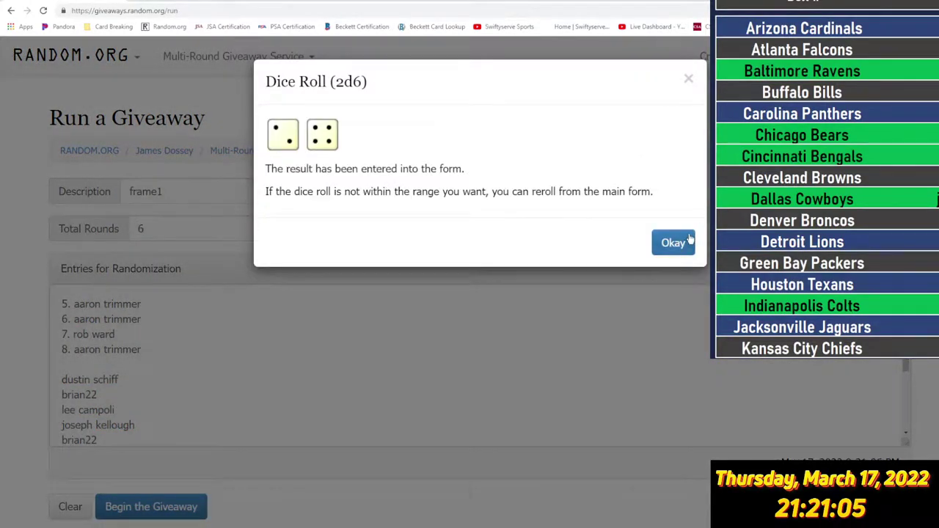
left_click(679, 239)
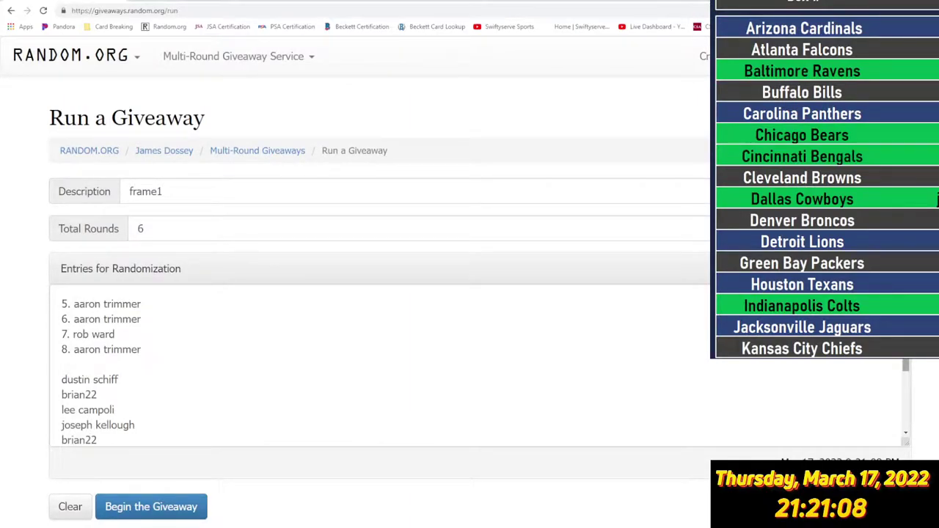
scroll(367, 365, "down", 3)
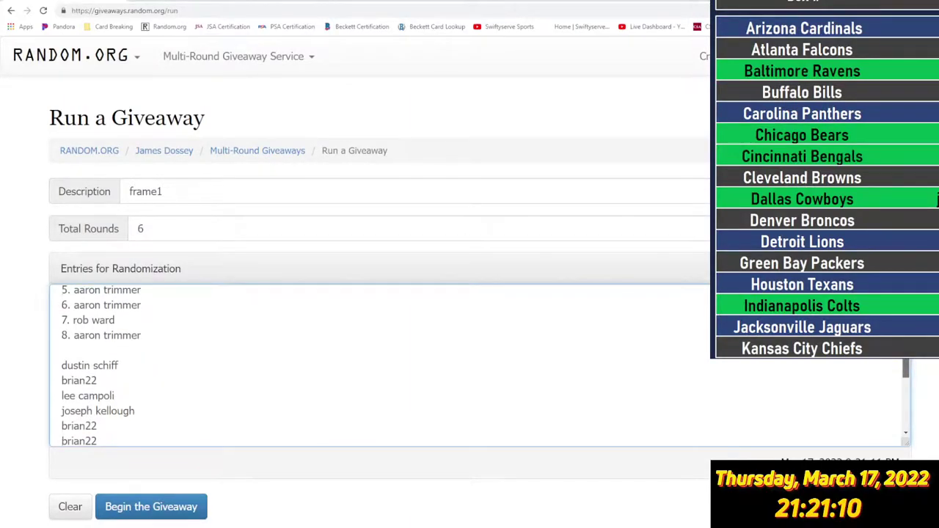
scroll(367, 364, "down", 2)
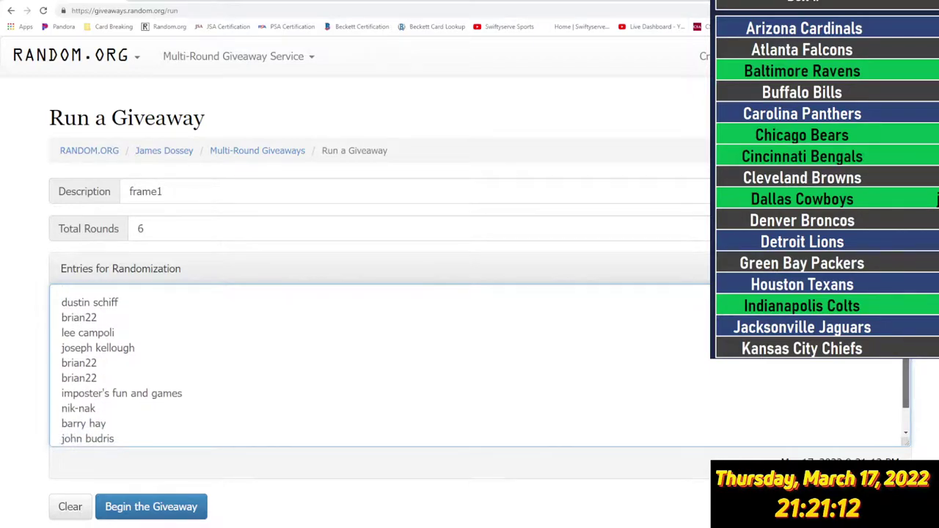
scroll(907, 364, "down", 1)
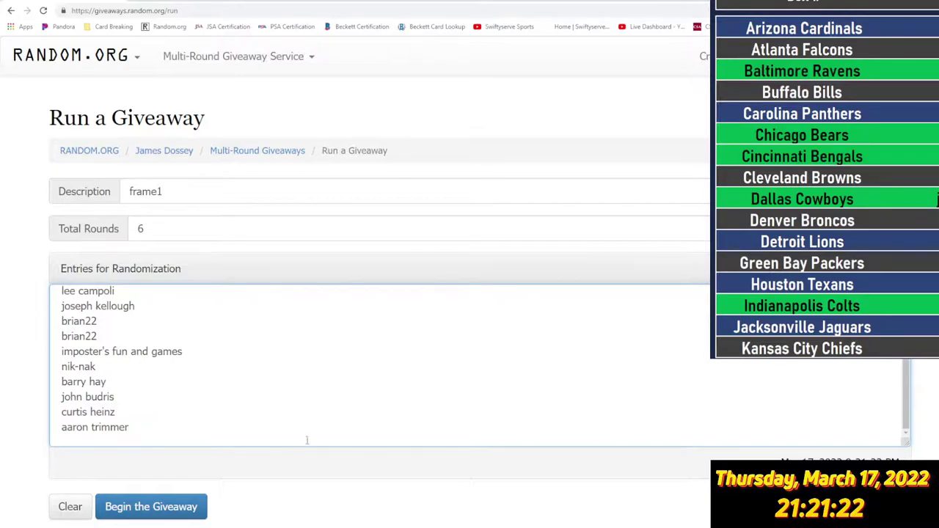
left_click(187, 511)
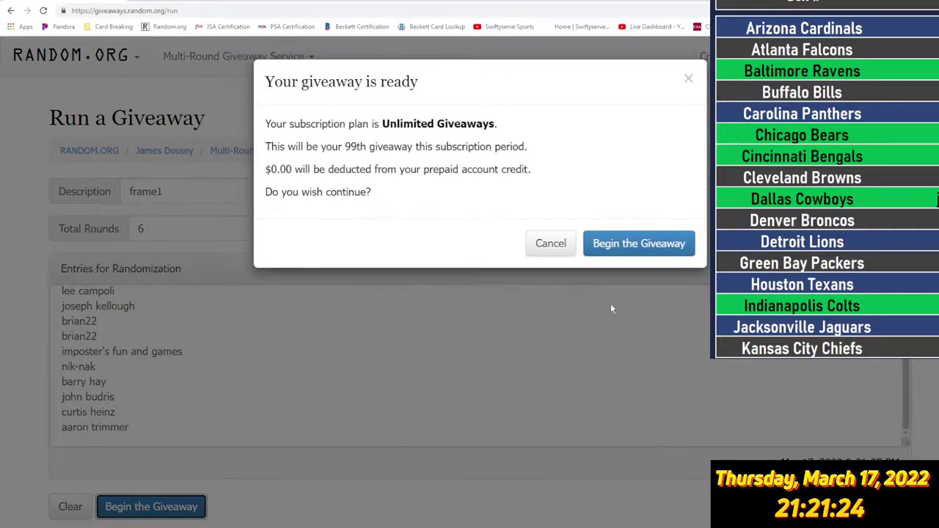
- Confirm the frame1 start and advance through rounds 2–5 to the final round
left_click(661, 245)
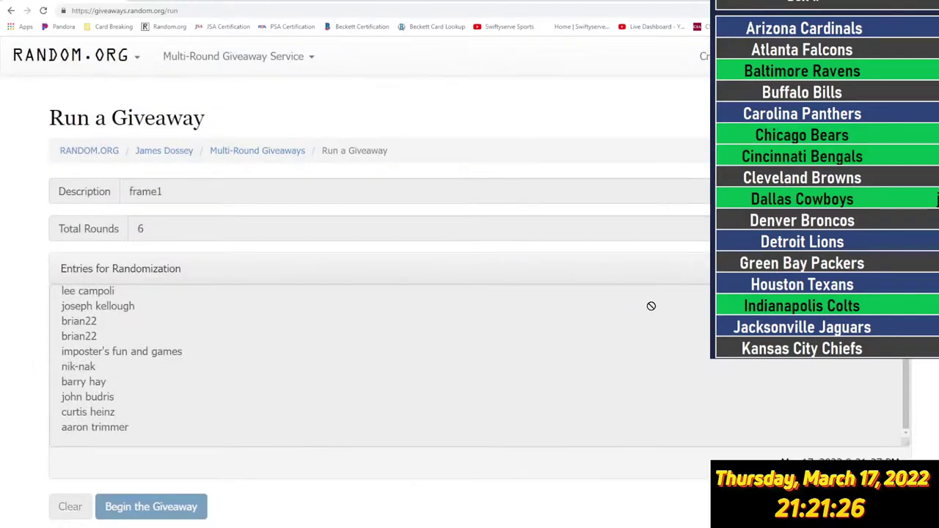
left_click(139, 505)
left_click(119, 508)
left_click(117, 508)
left_click(139, 507)
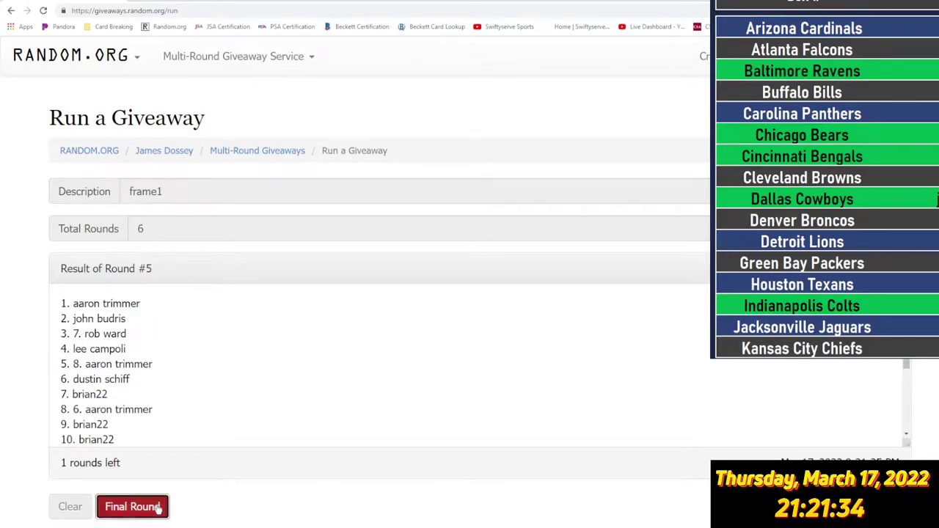
left_click(157, 507)
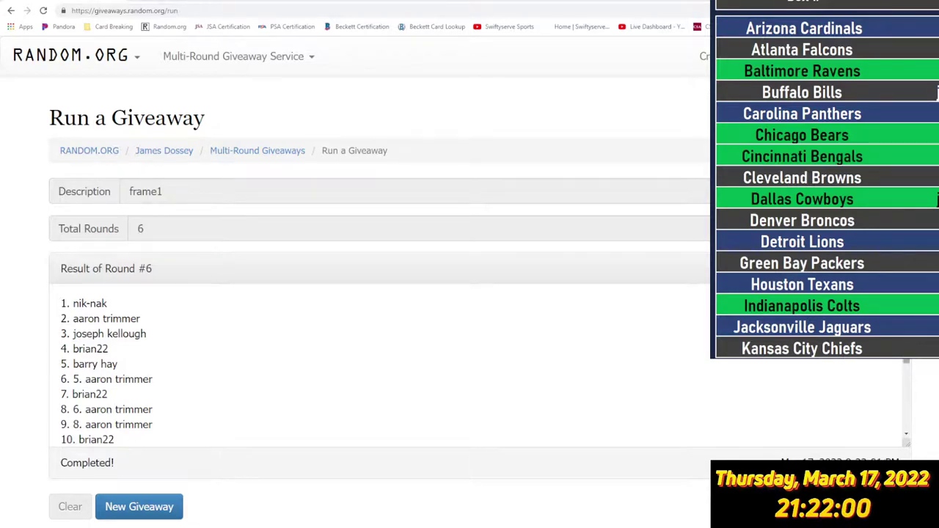
- Scroll through the round 6 results, then bring up the team board showing each team's buyer
scroll(477, 359, "down", 2)
scroll(478, 359, "down", 1)
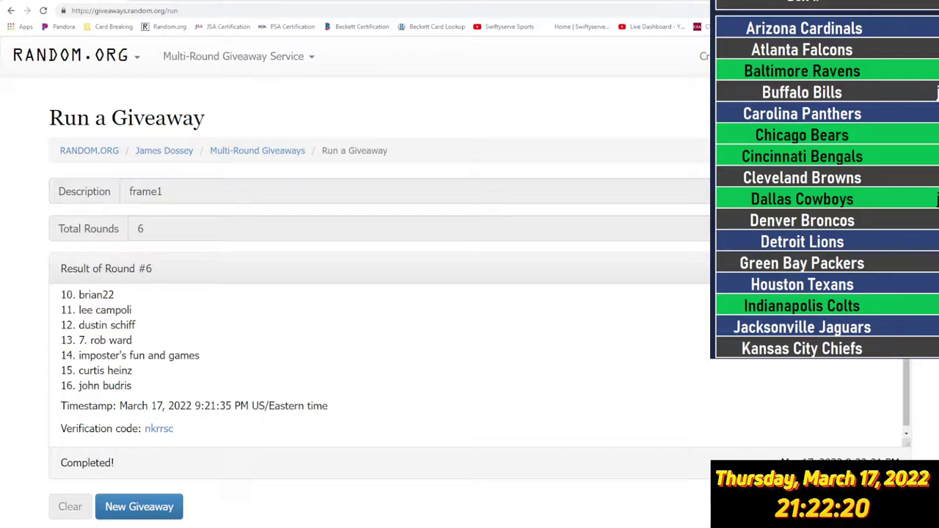
scroll(905, 412, "down", 1)
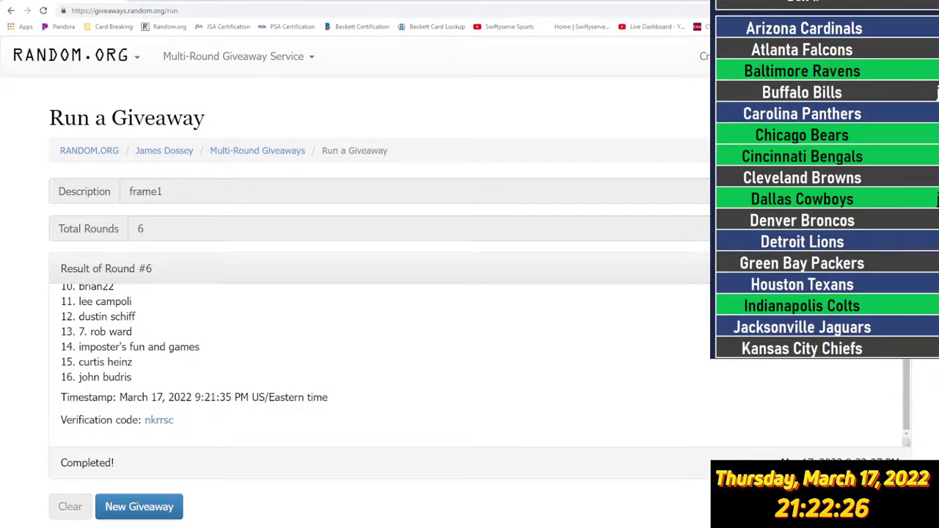
key("alt+Tab")
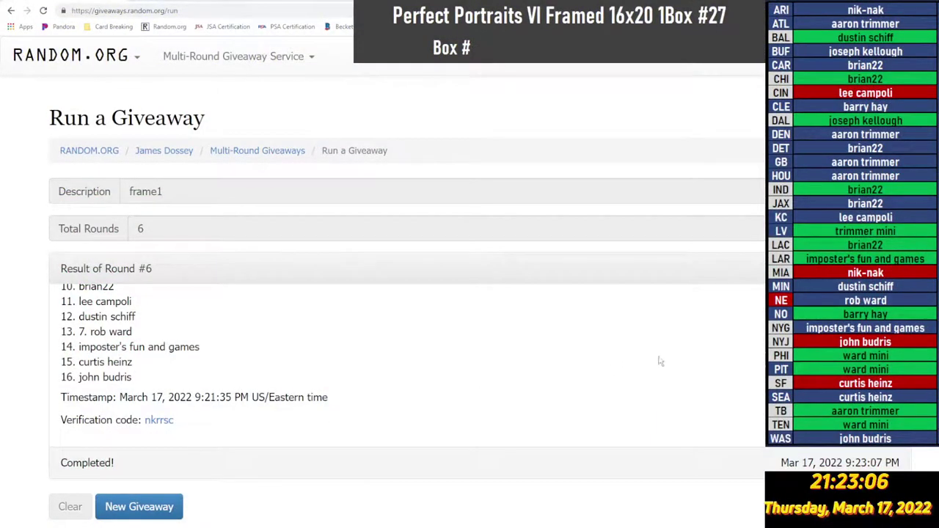
- Review the Round #6 results, then request a new giveaway on RANDOM.ORG
scroll(125, 364, "up", 4)
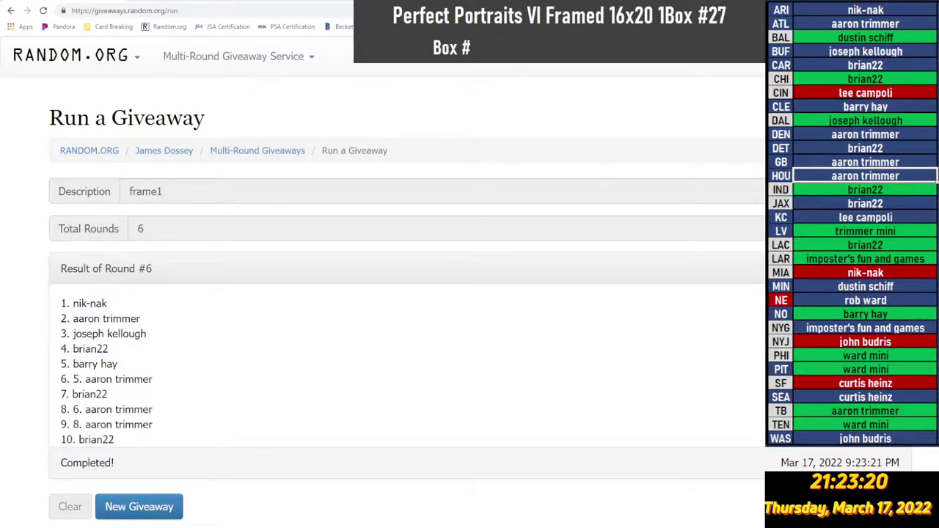
scroll(130, 363, "down", 3)
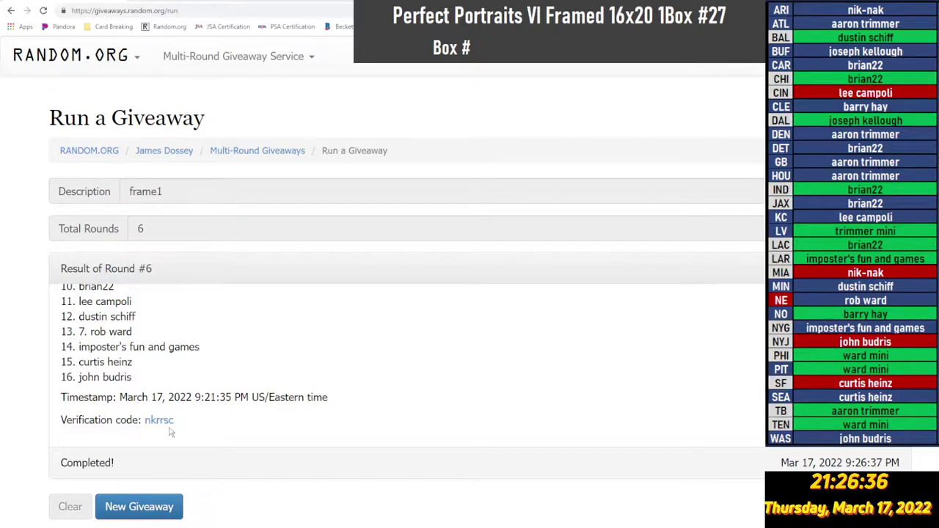
left_click(163, 507)
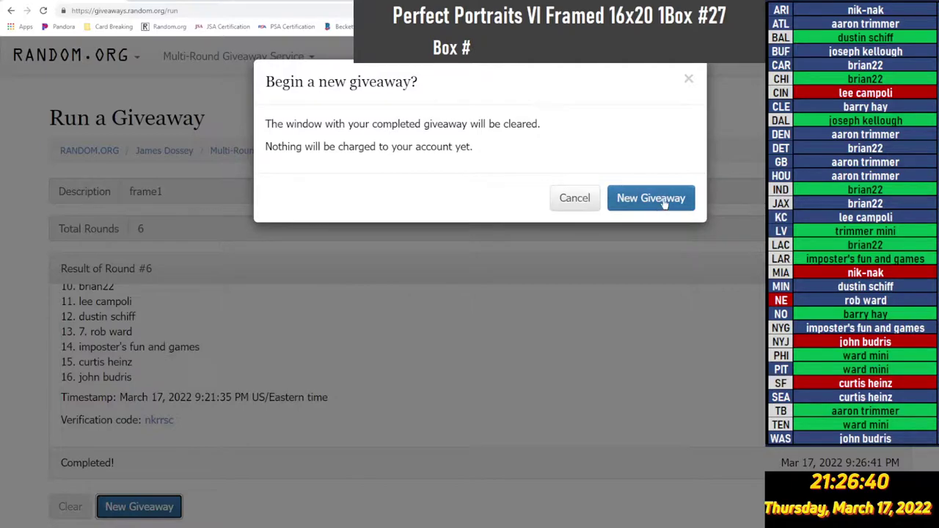
- Set up a new giveaway with the pasted box numbers, description 'frame1' and 7 dice-rolled rounds
left_click(649, 200)
left_click(248, 323)
key("ctrl+v")
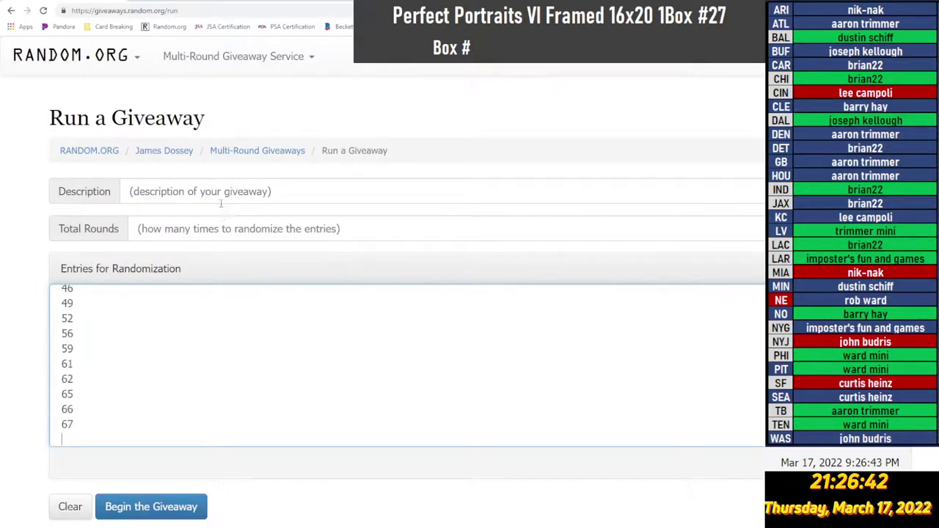
left_click(220, 192)
type("frame1")
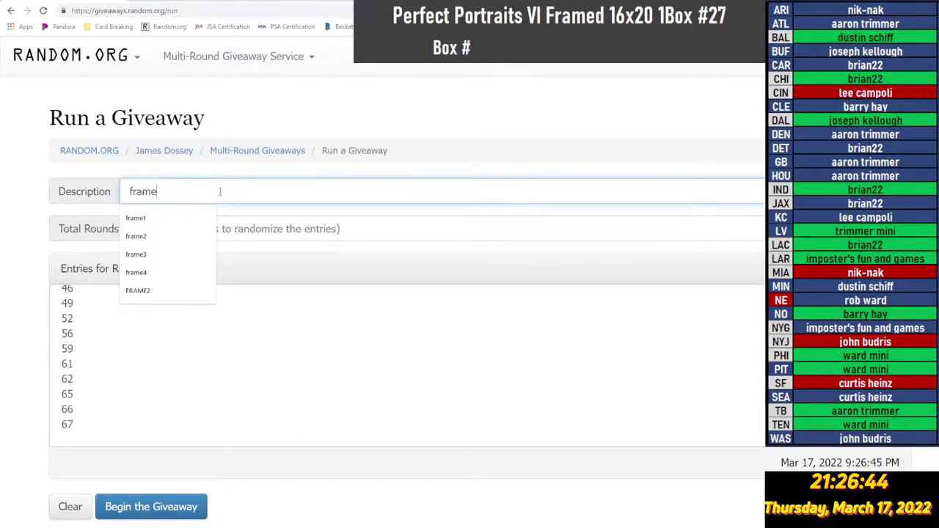
left_click(858, 228)
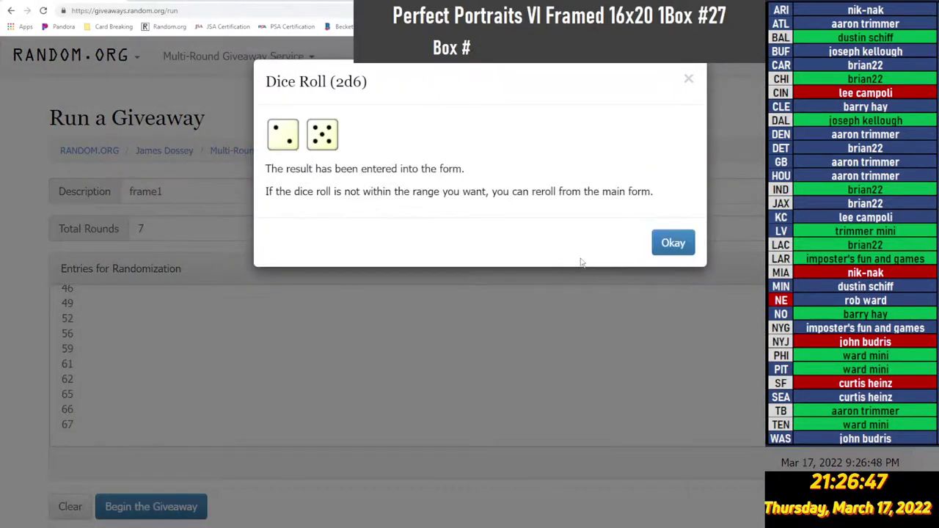
left_click(674, 242)
- Run all seven randomizing rounds through the final round and select the winning number 13
left_click(187, 506)
left_click(659, 245)
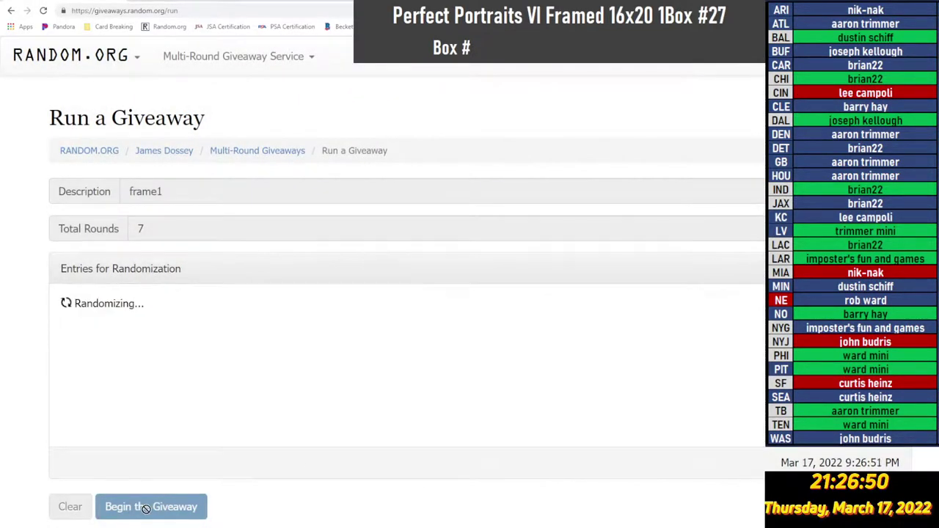
left_click(132, 506)
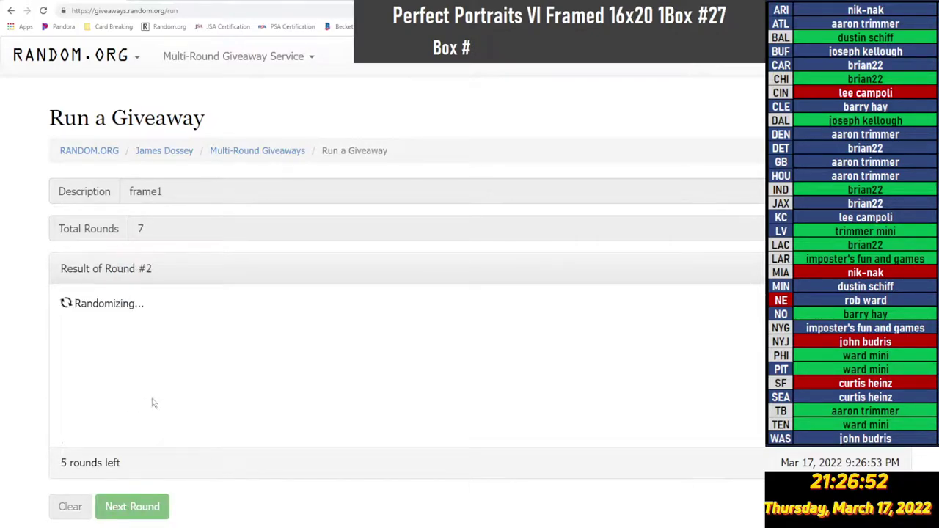
left_click(165, 505)
left_click(151, 506)
left_click(164, 507)
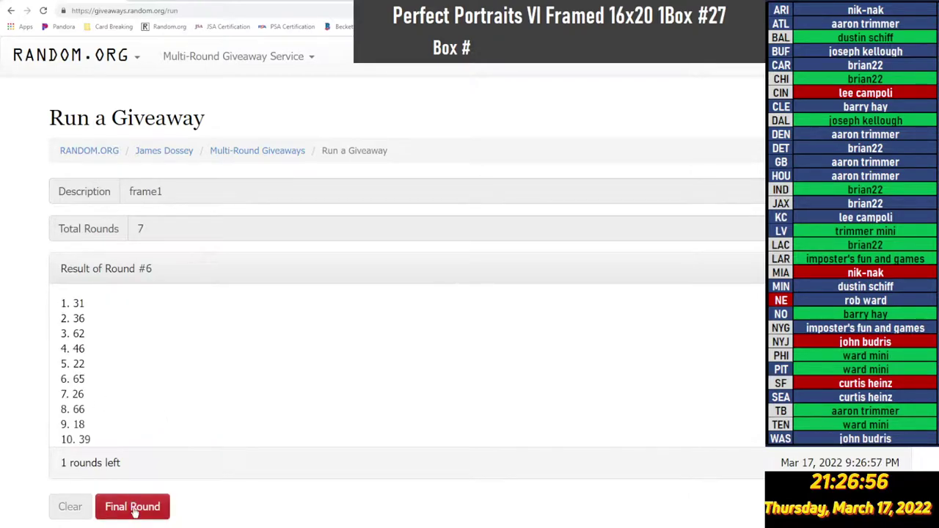
left_click(133, 509)
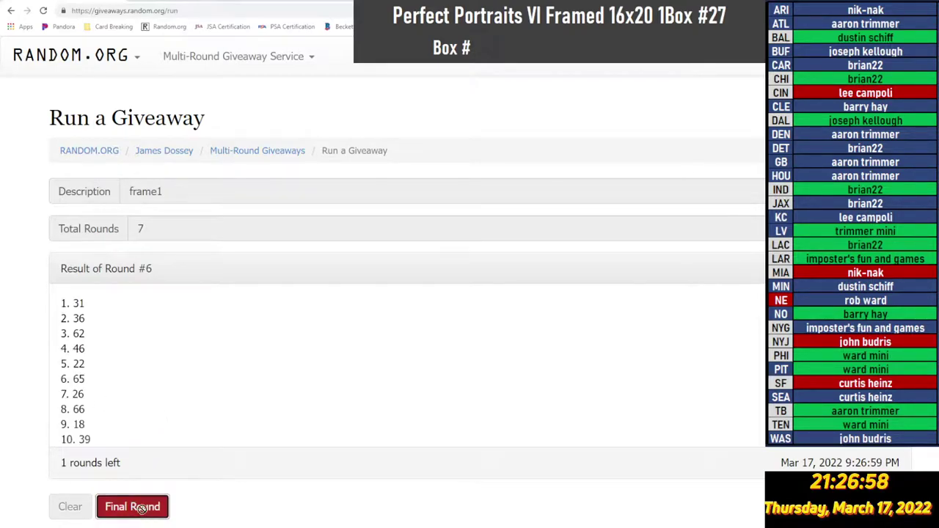
double_click(79, 304)
key("ctrl+c")
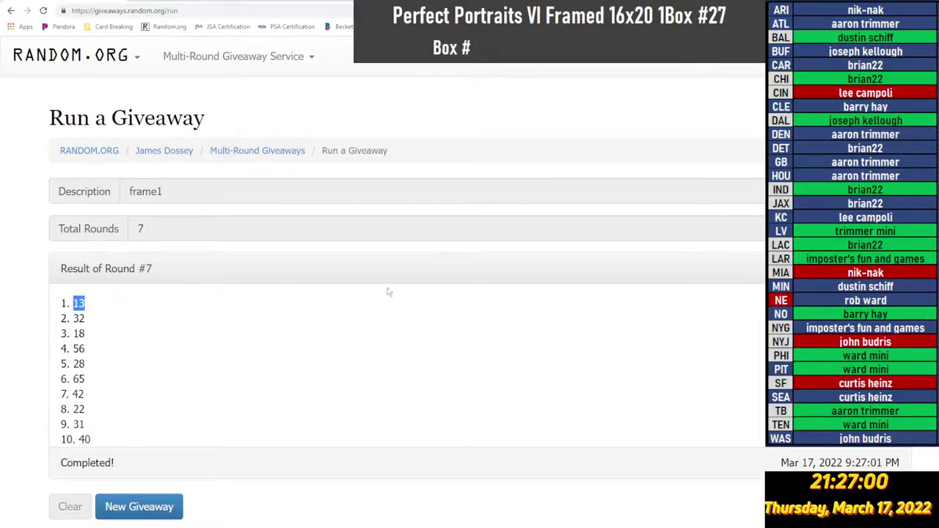
- Paste 13 into the overlay's Box # label so it reads Box #13
left_click(505, 36)
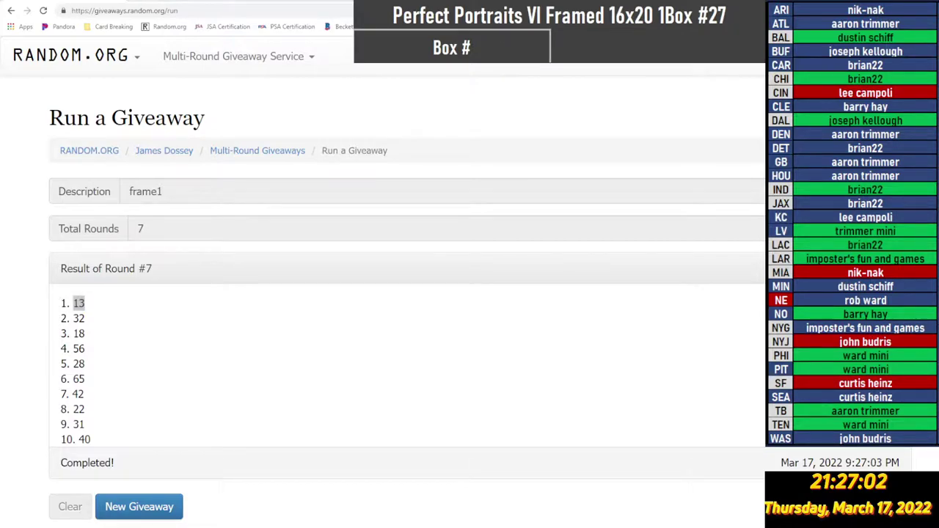
key("ctrl+v")
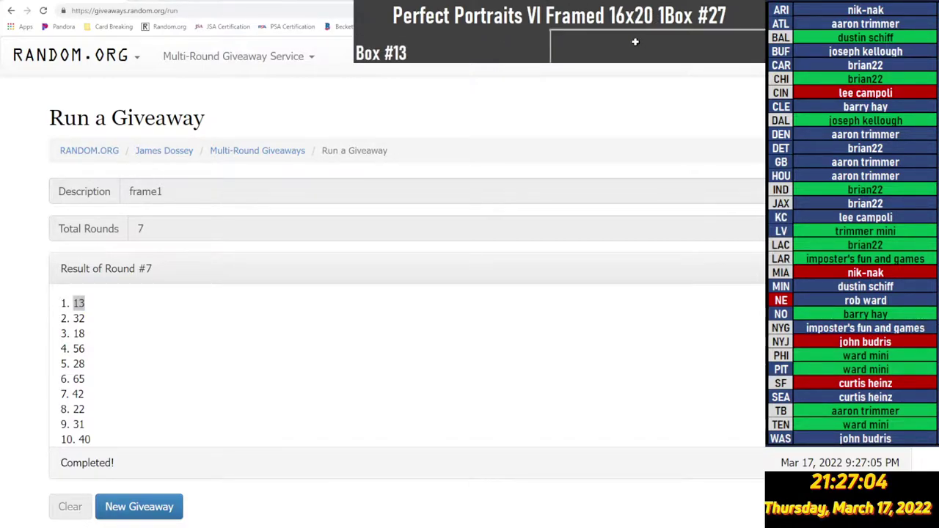
left_click(636, 42)
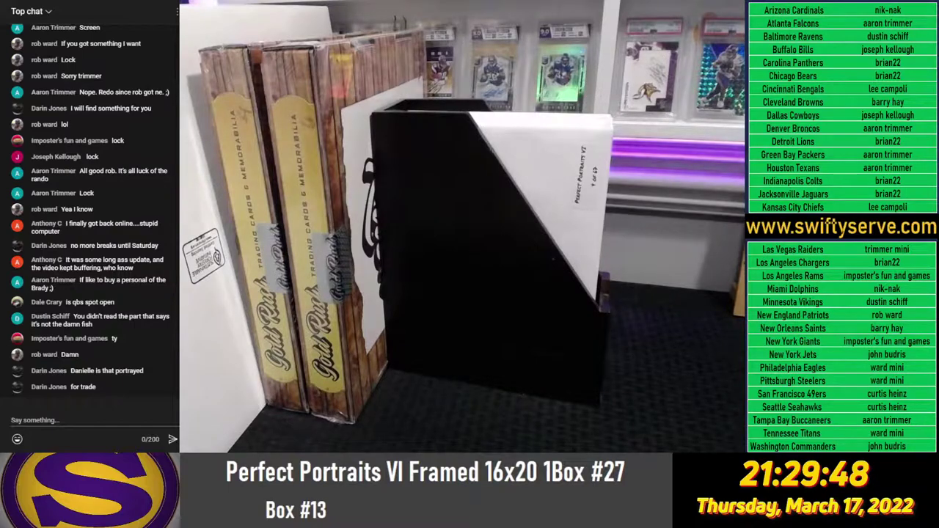
- Label the overlay 'Marshall Faulk - LAR' and fill the Los Angeles Rams row yellow
left_click(536, 516)
type("Mars")
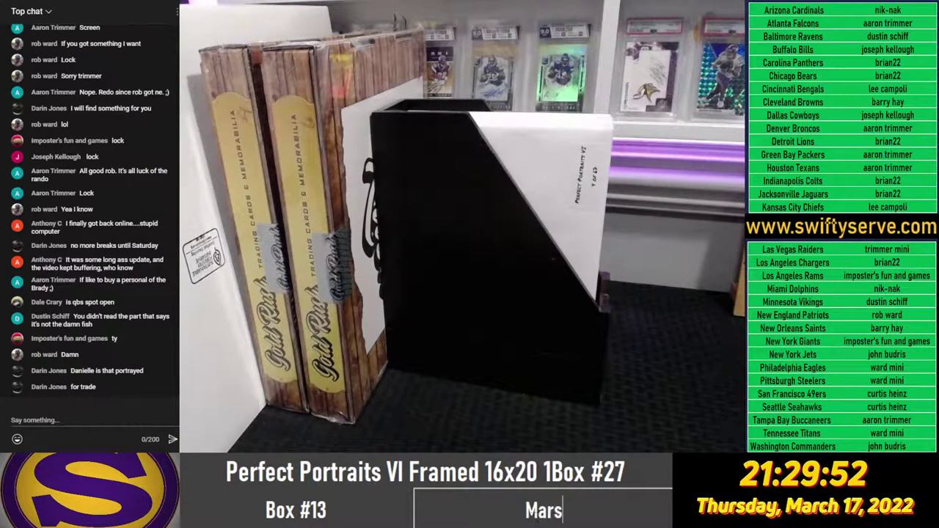
type("hall Faulk -")
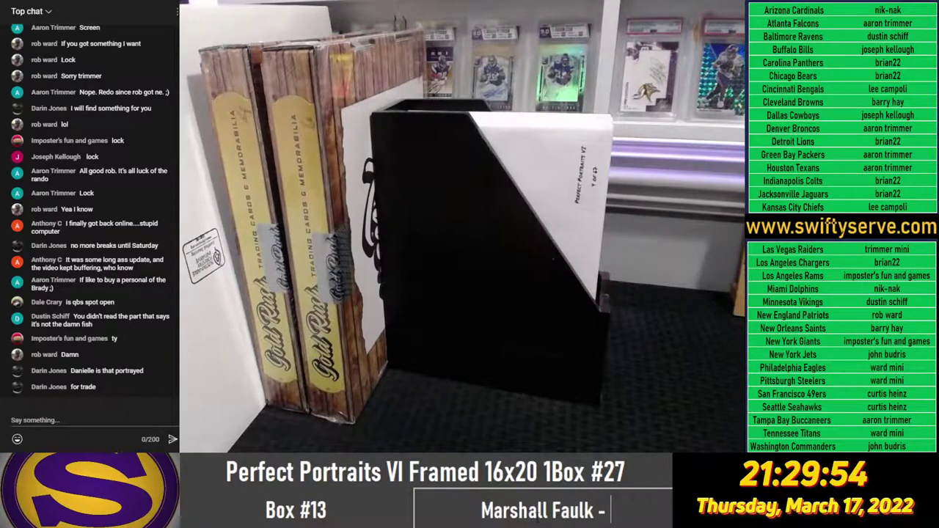
type(" LAR")
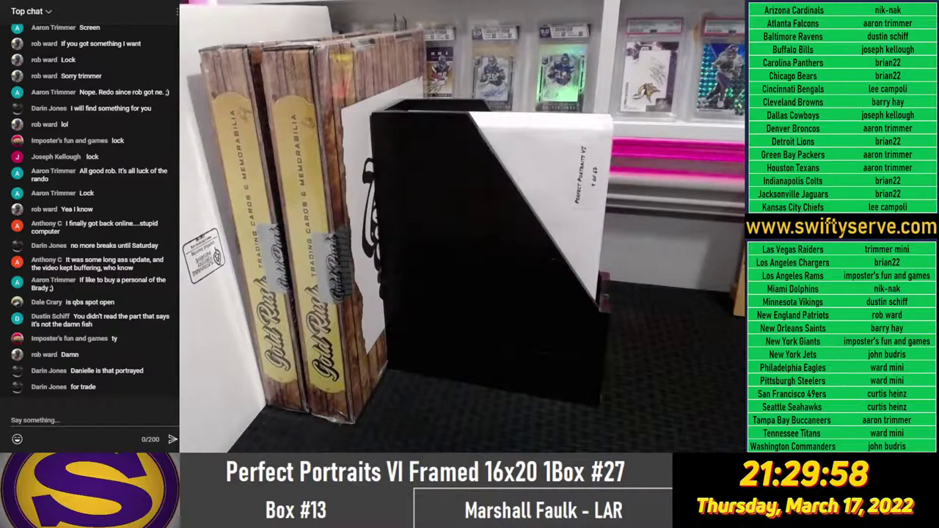
left_click(886, 276)
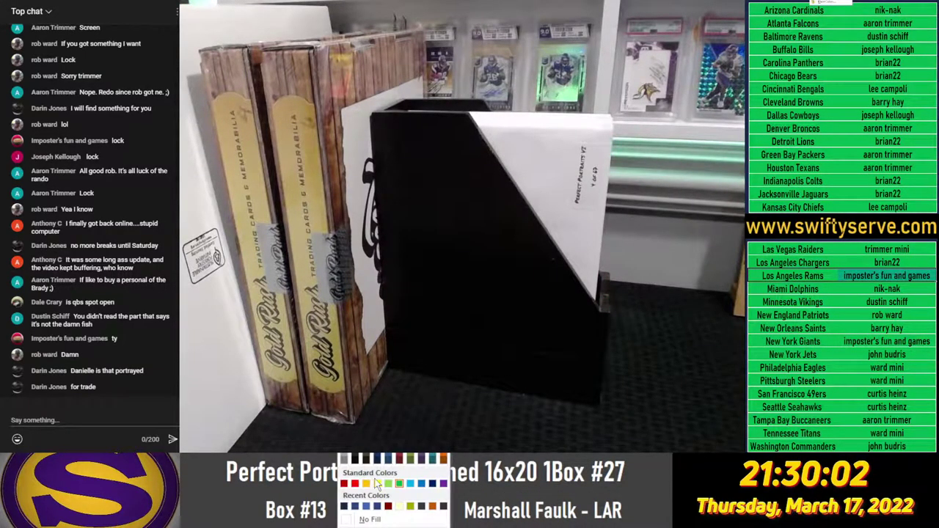
left_click(379, 486)
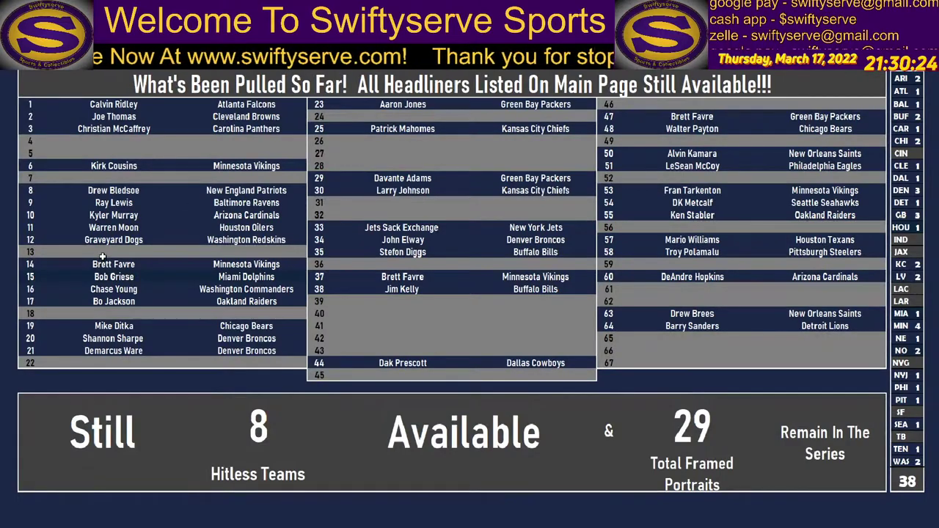
- Enter Marshall Faulk and Los Angeles Rams for pull 13 and fill that row white
double_click(103, 255)
type("Marshal")
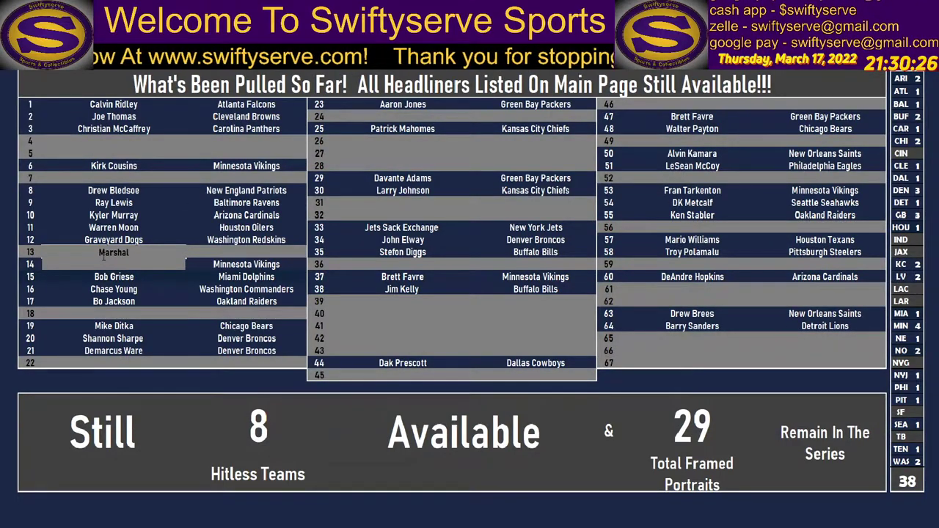
type("l Faulk")
key("Tab")
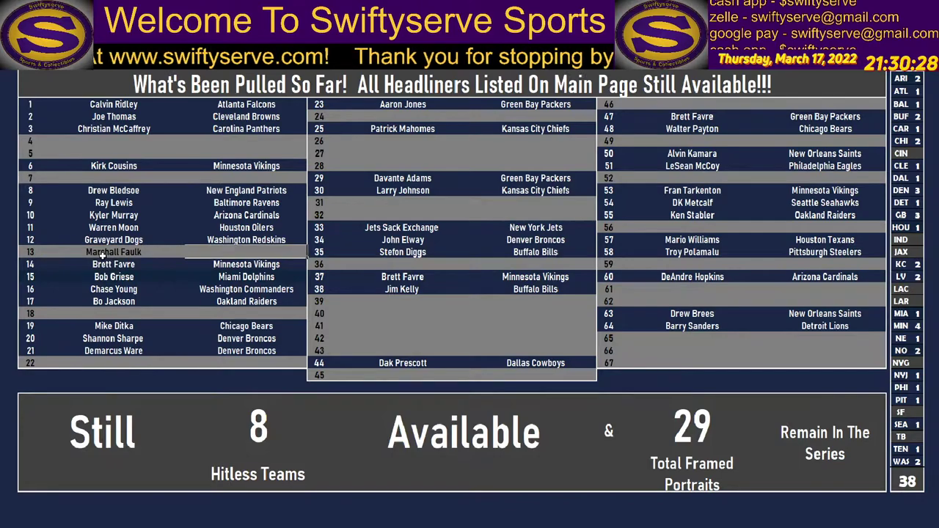
type("Los Angeles Rams")
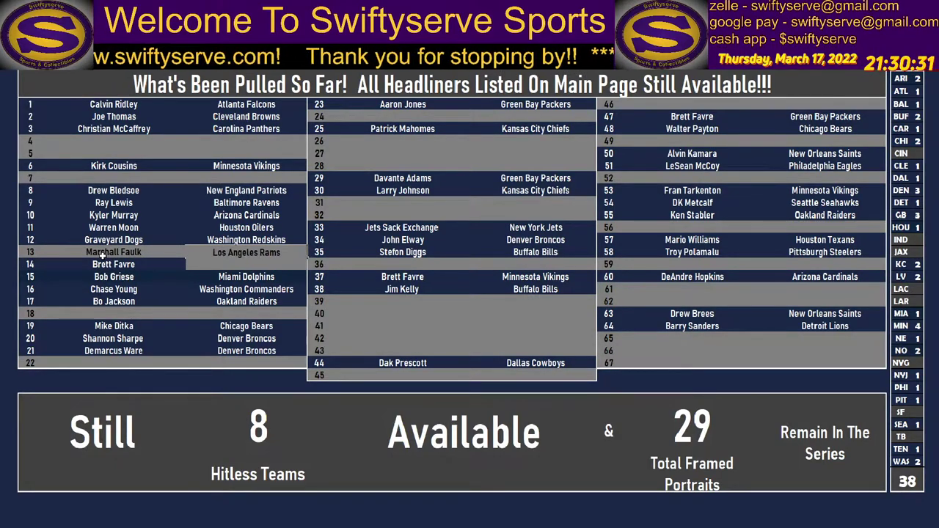
key("Tab")
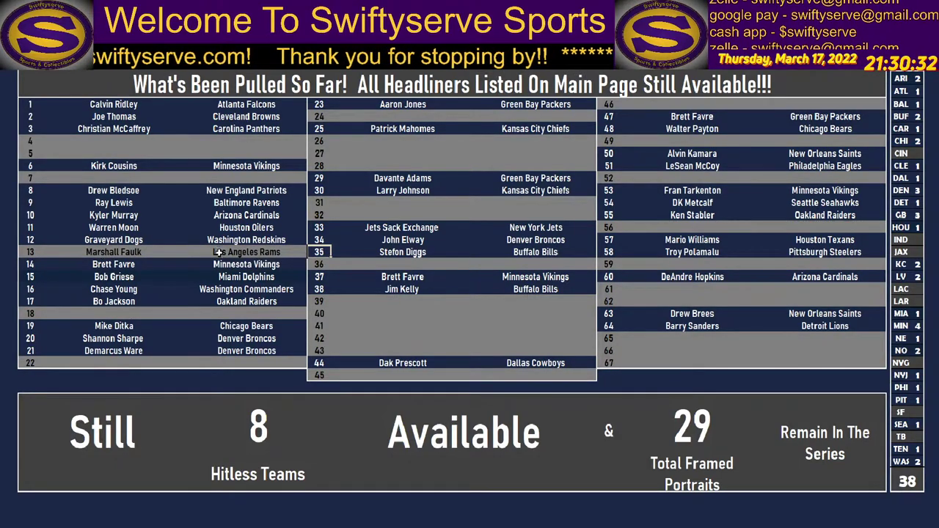
left_click_drag(47, 256, 221, 251)
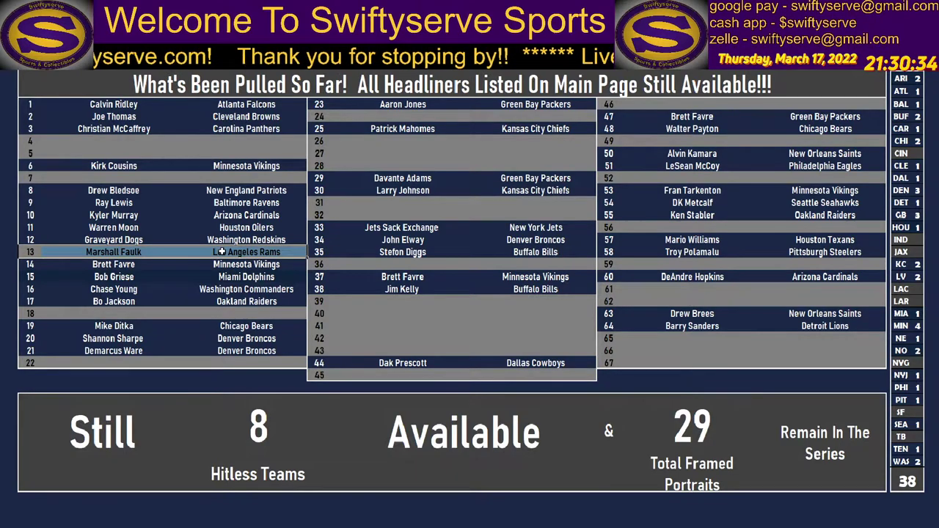
key("alt+h")
key("h")
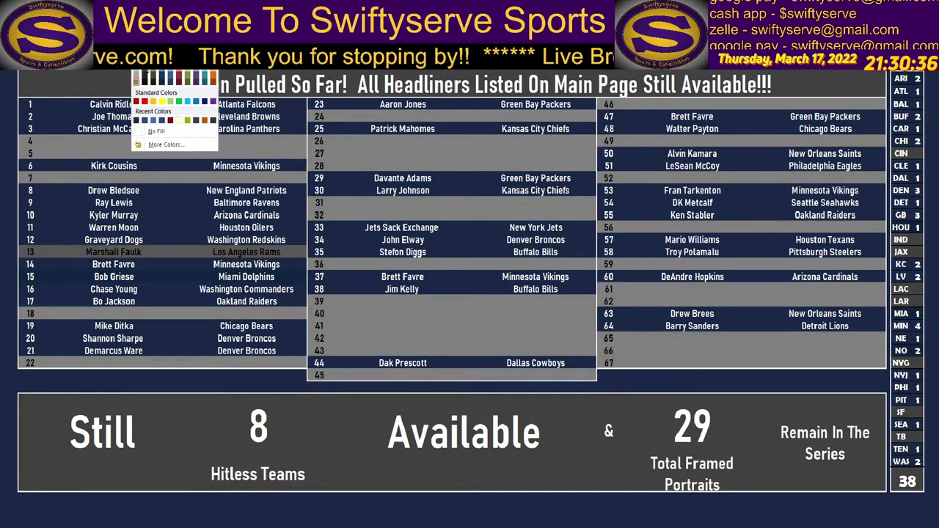
key("Return")
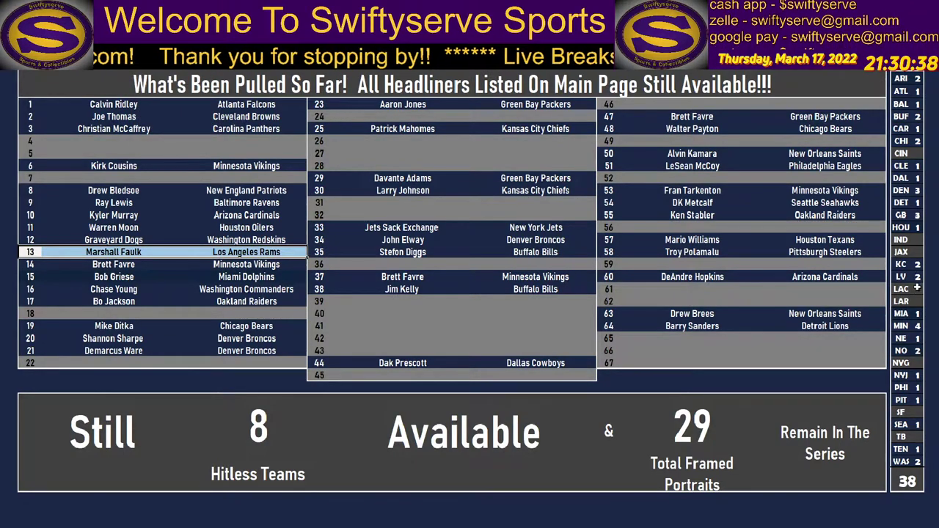
- Credit LAR with one hit, colour its cell, and return to the team-picker sheet
left_click(904, 301)
key("Return")
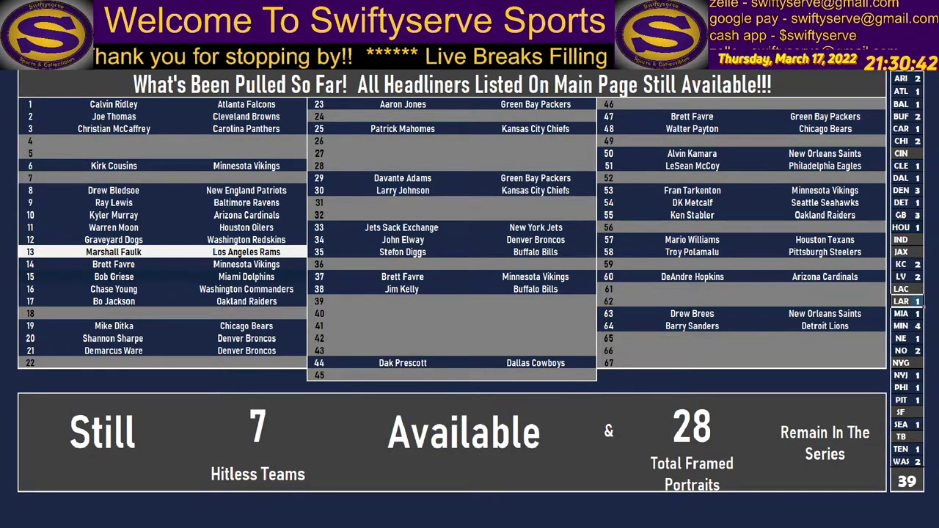
left_click(151, 63)
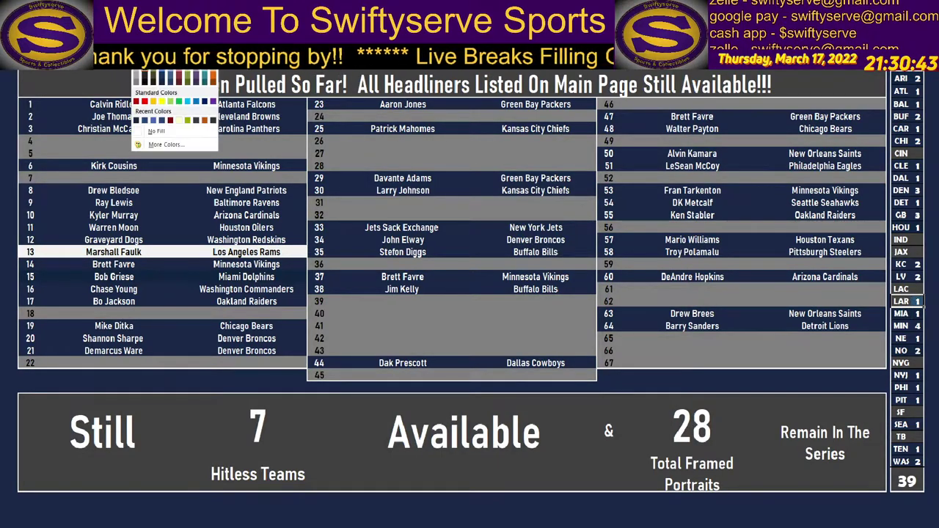
left_click(137, 120)
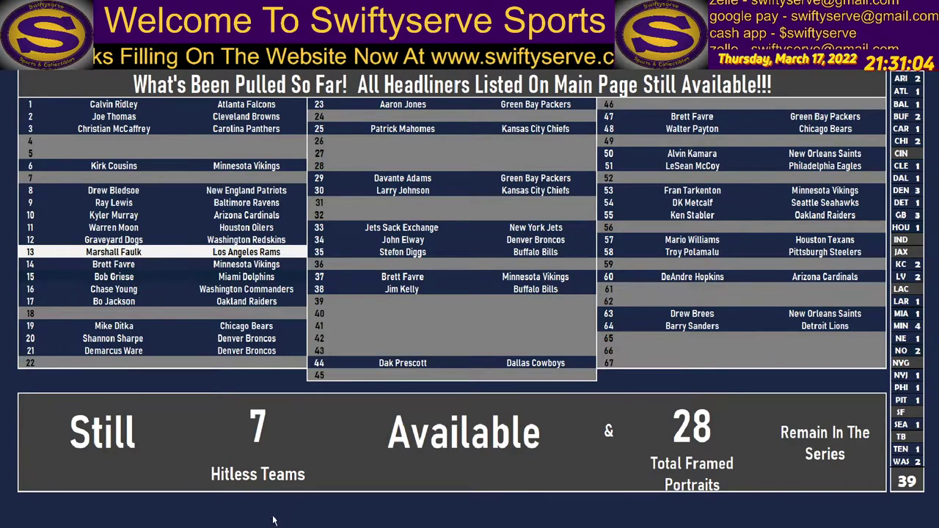
key("alt+Tab")
left_click(343, 74)
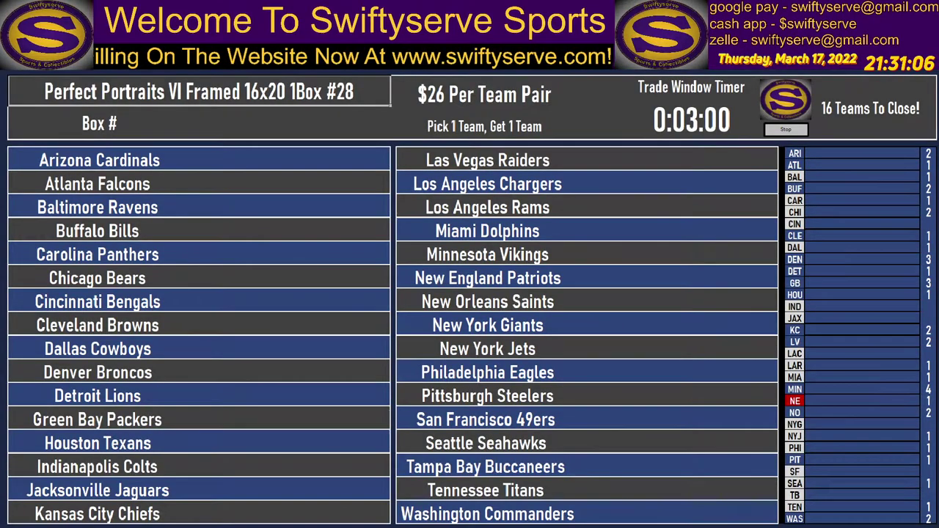
- Retitle the new board '1Box #40' and compare it against the Box #13 sheet
key("F2")
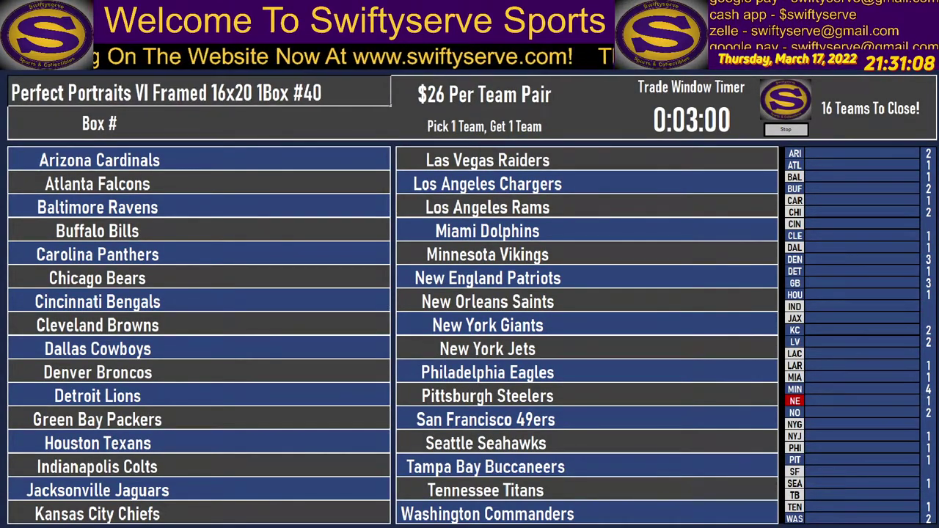
left_click(871, 210)
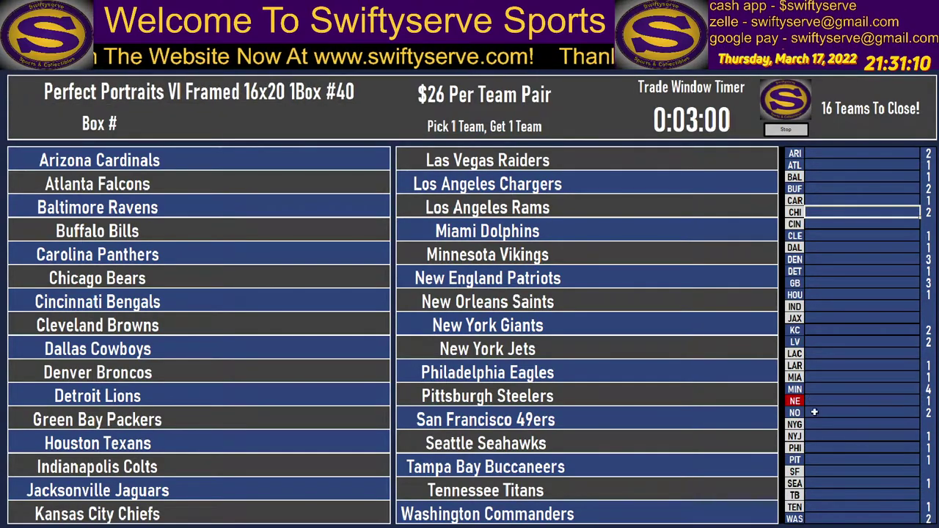
key("ctrl+Page_Up")
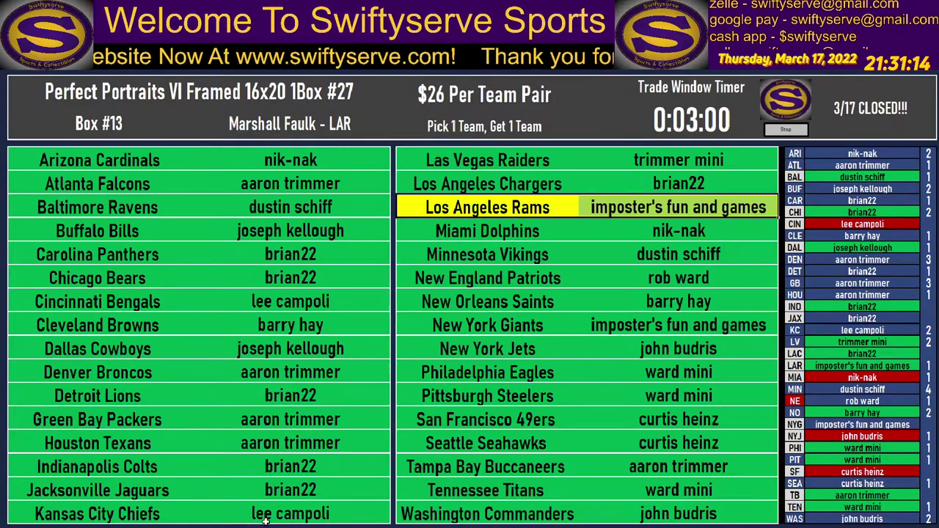
key("ctrl+Page_Down")
key("ctrl+Page_Up")
key("ctrl+Page_Down")
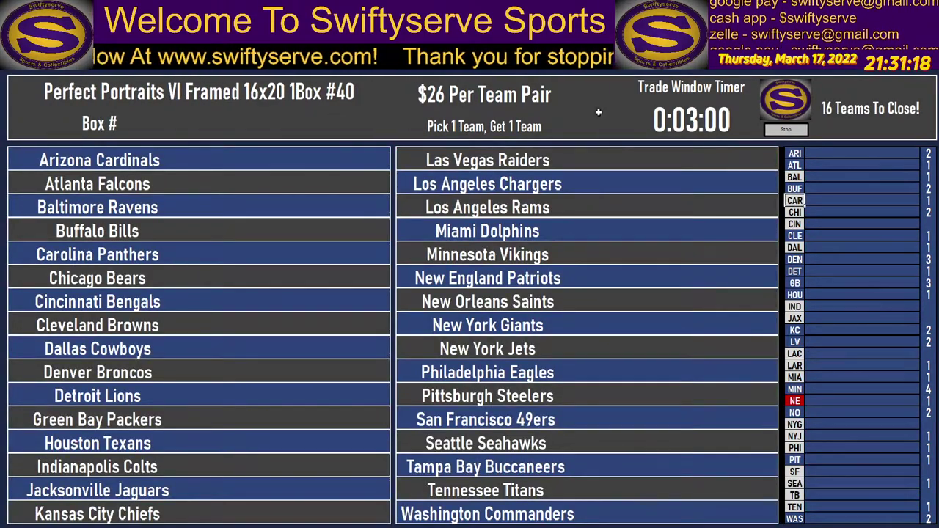
- Open the Fill Color choices several times and dismiss them without changing anything
key("alt+h")
key("h")
key("Escape")
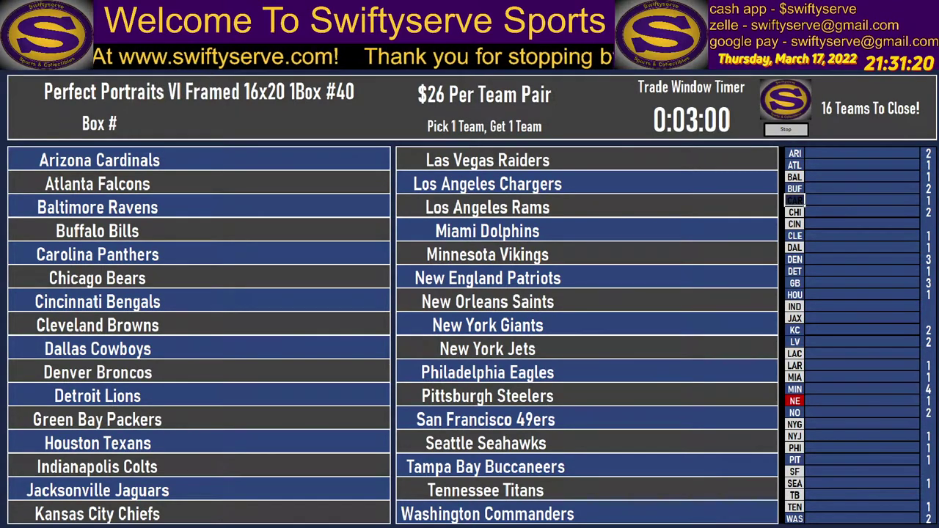
key("alt+h")
key("h")
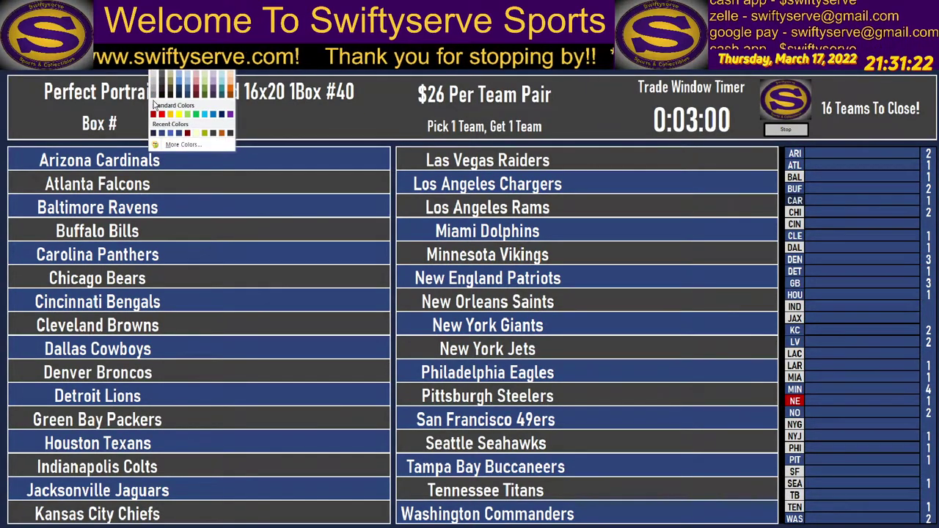
key("Escape")
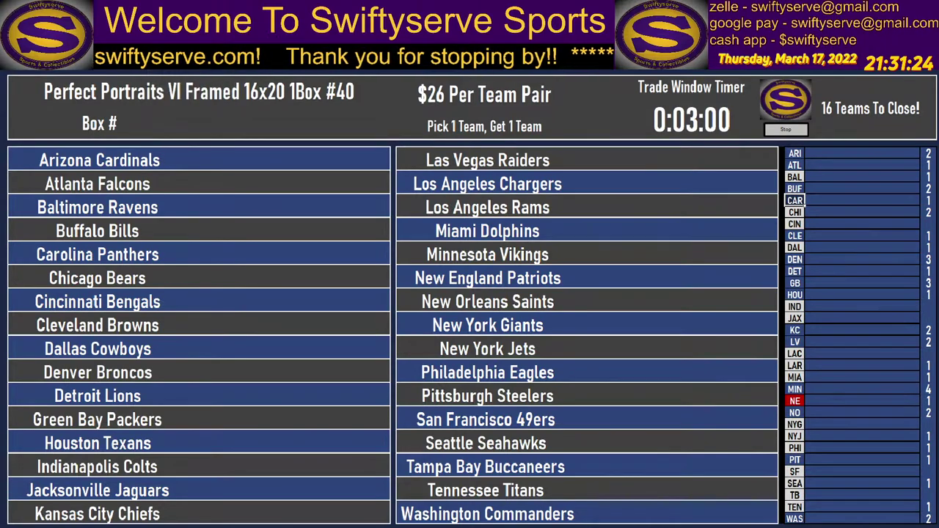
key("alt+h")
key("h")
key("Escape")
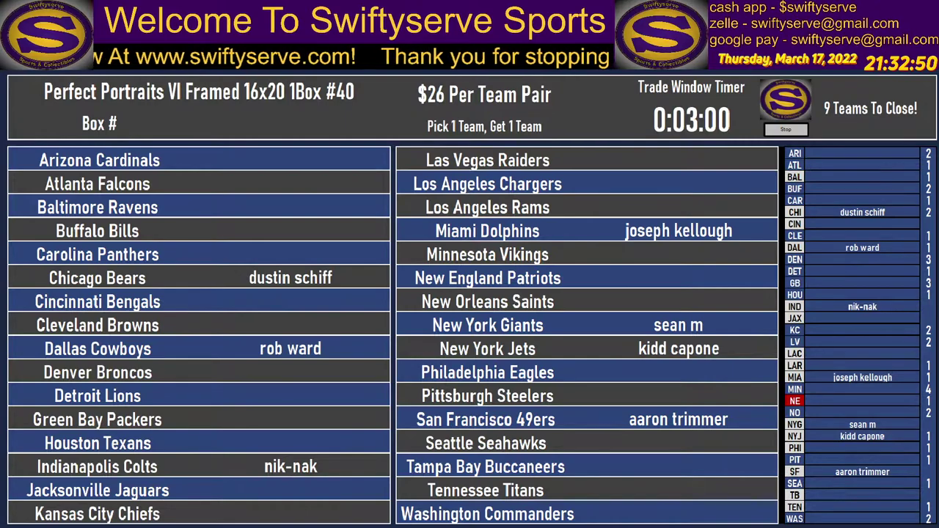
- Enter the buyer's name in the Chargers cell and clear Miami's buyer entry
left_click(881, 351)
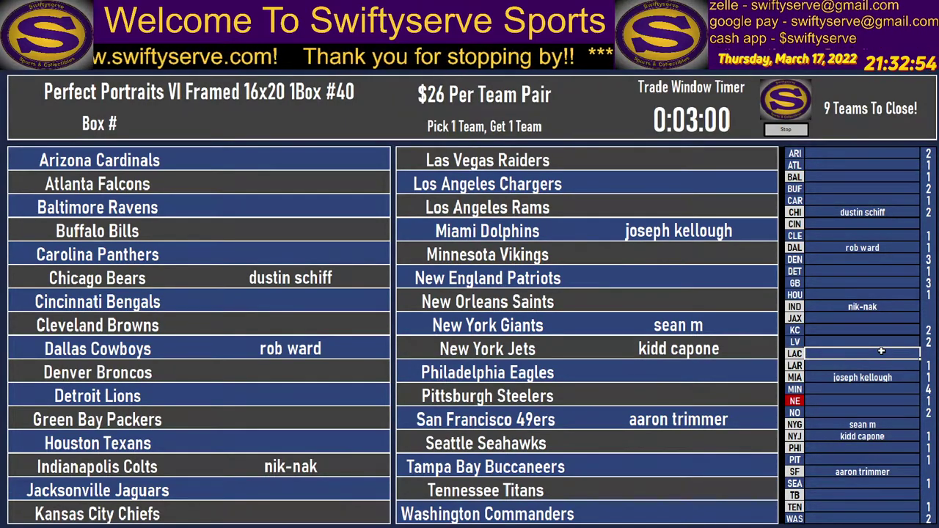
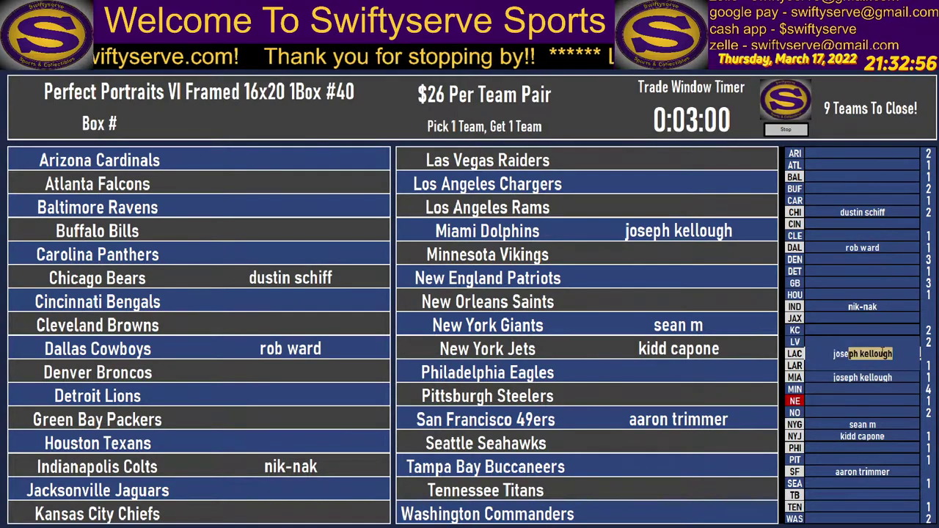
key("Return")
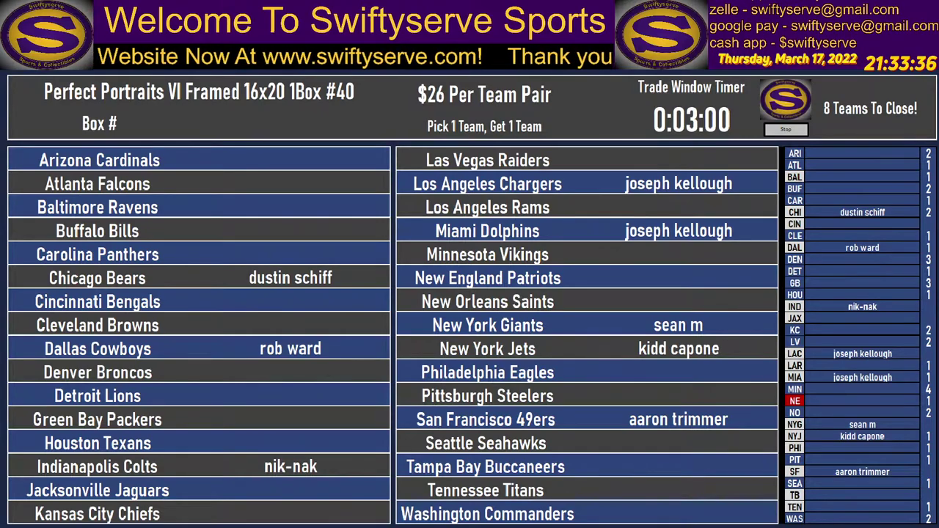
left_click(890, 379)
key("Delete")
key("Down")
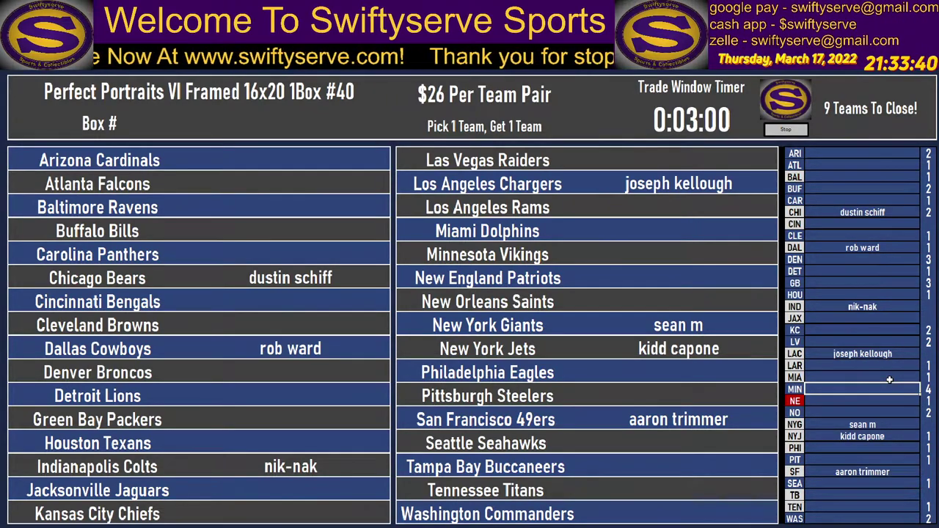
- Add a buyer to Cincinnati using the AutoComplete suggestion, then switch to the Box #13 sheet
key("Up")
key("Up")
key("Up")
key("Up")
key("Up")
key("Up")
key("Up")
key("Up")
key("Up")
key("Up")
key("Up")
key("Up")
key("Up")
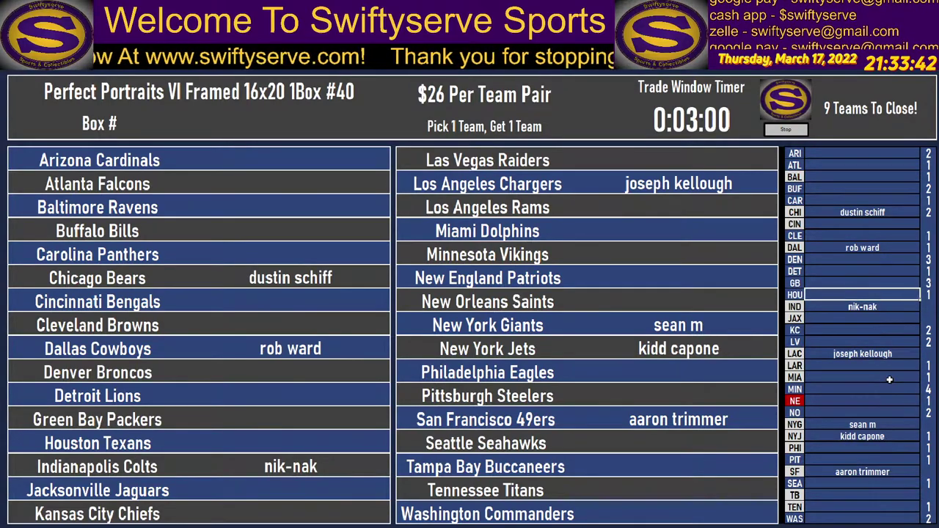
key("Up")
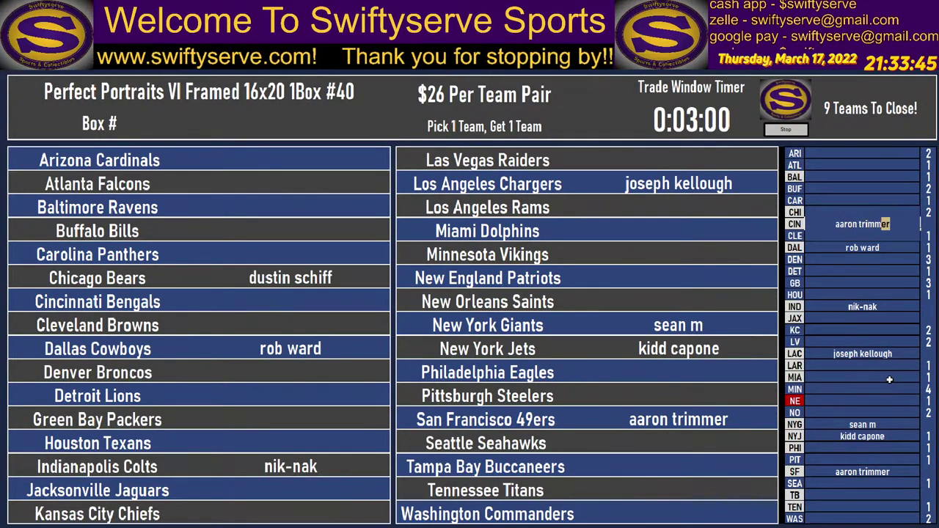
key("Return")
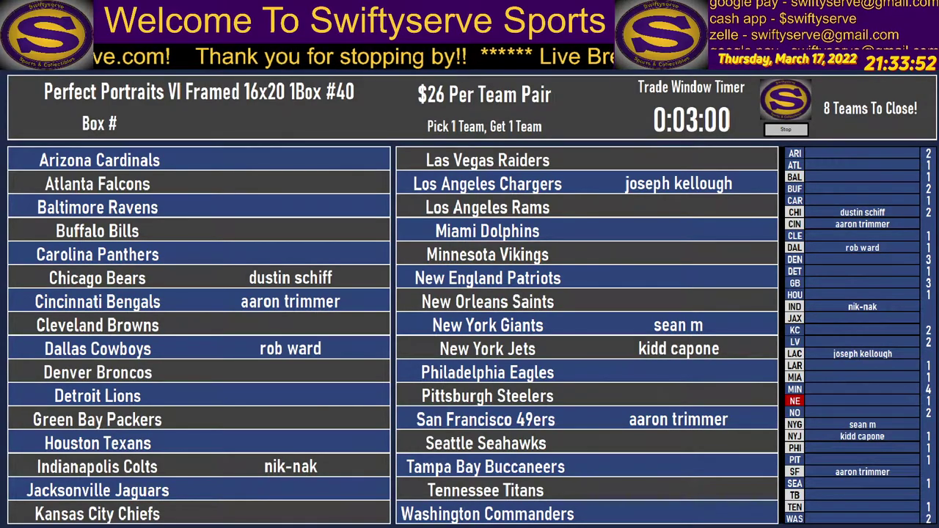
key("ctrl+Page_Down")
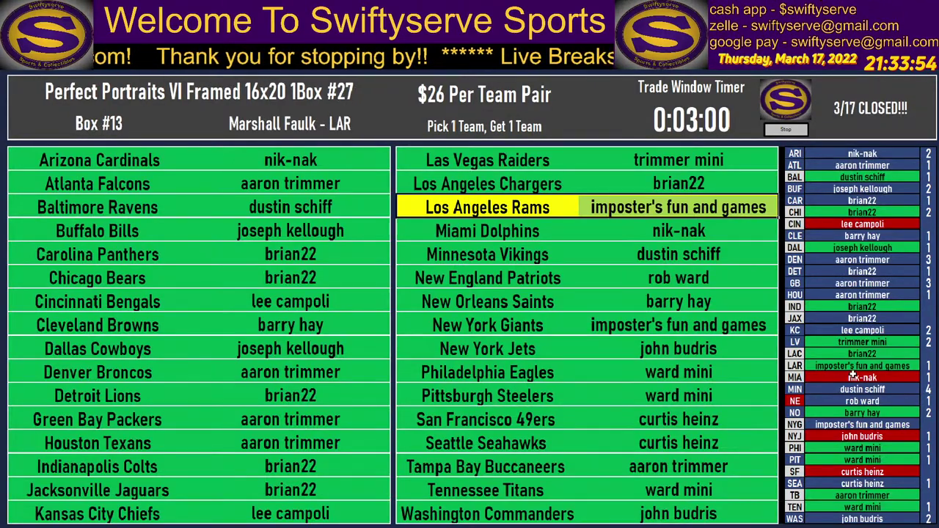
- Fill Miami's red buyer cell on the Box #13 sheet green to mark it paid
left_click(855, 375)
key("alt+h")
key("h")
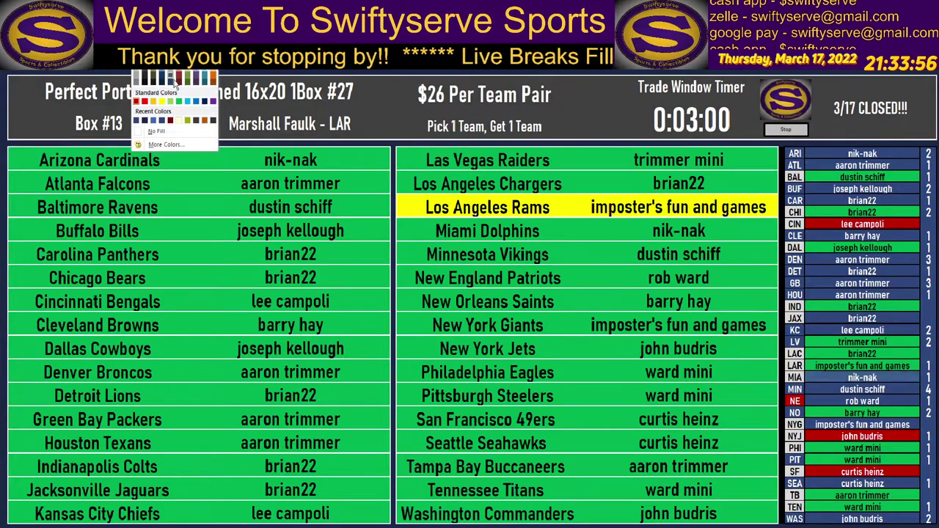
key("Return")
key("alt+h")
key("h")
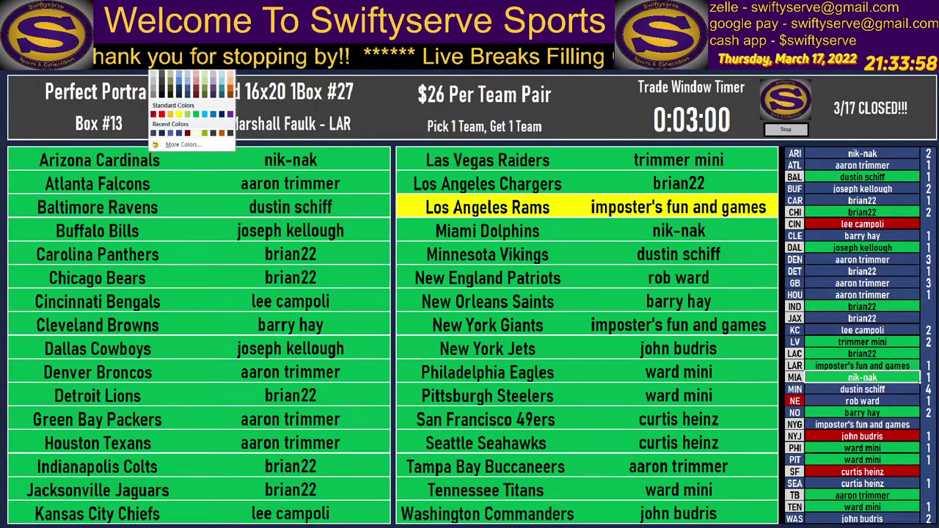
key("Escape")
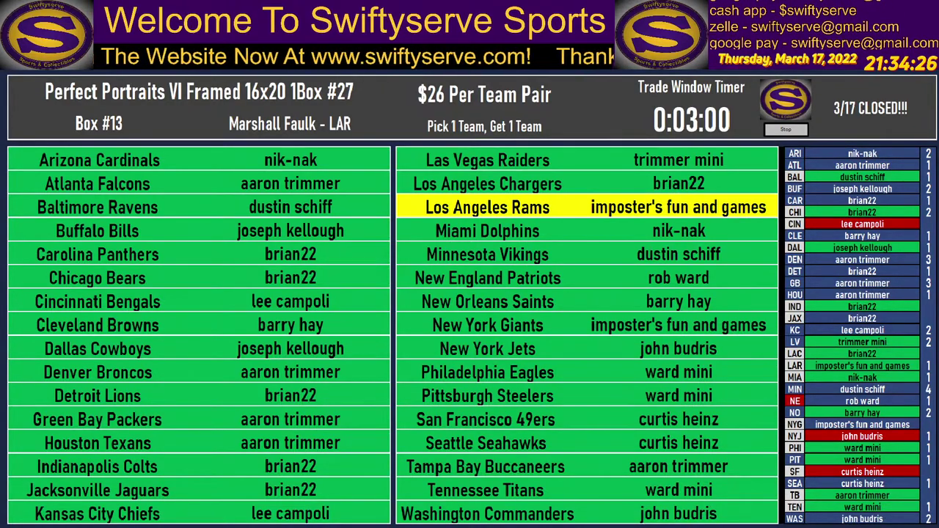
- On the Jersey Series 8 sheet, enter a buyer for QBs Of The Century and fill it green
key("alt+Tab")
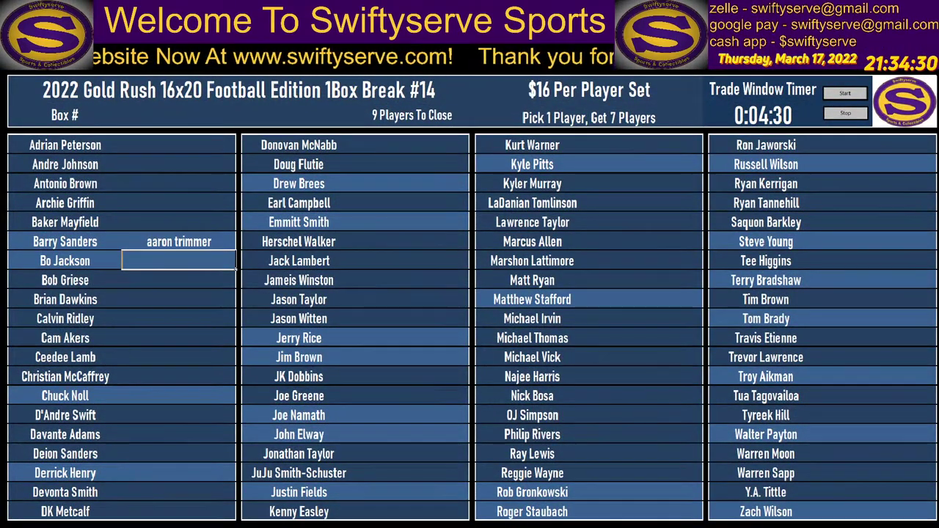
key("alt+Tab")
left_click(848, 144)
key("Return")
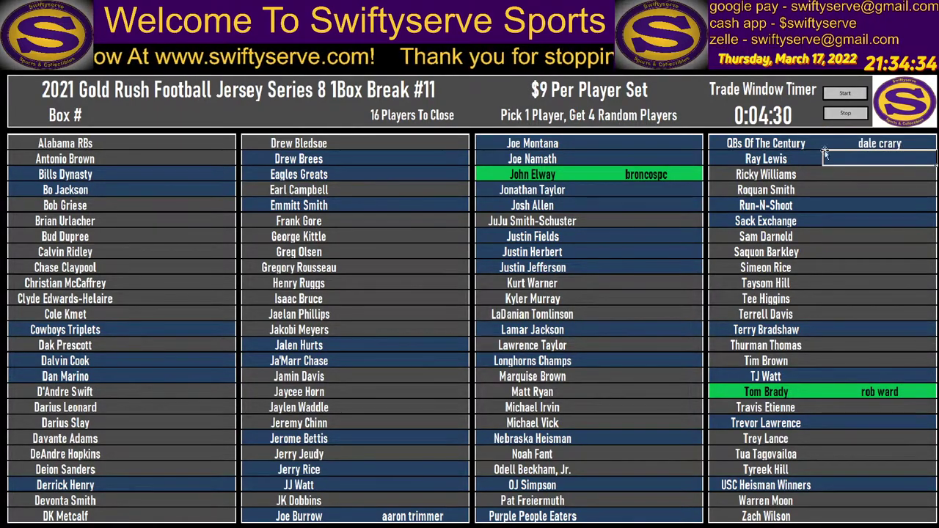
left_click(831, 144)
key("F4")
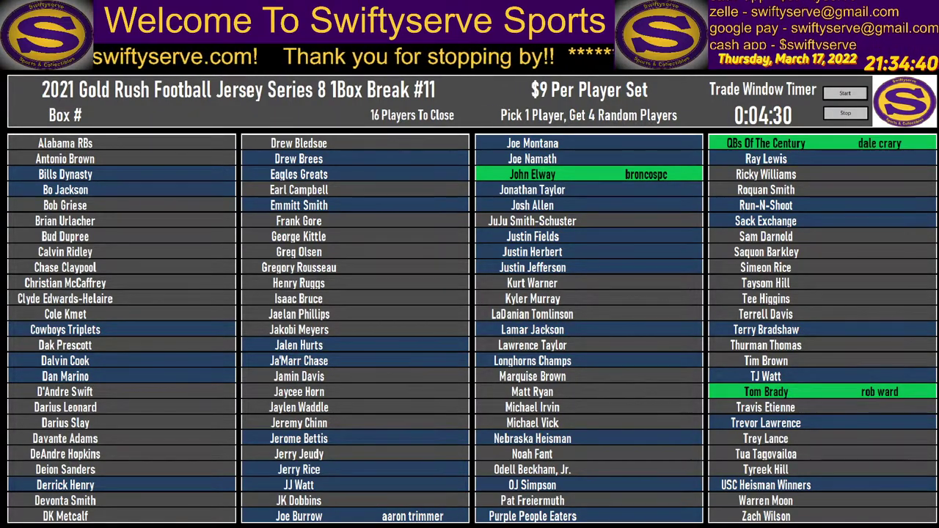
- On Box #40, fill the Dallas and Giants buyer cells green as paid
key("alt+Tab")
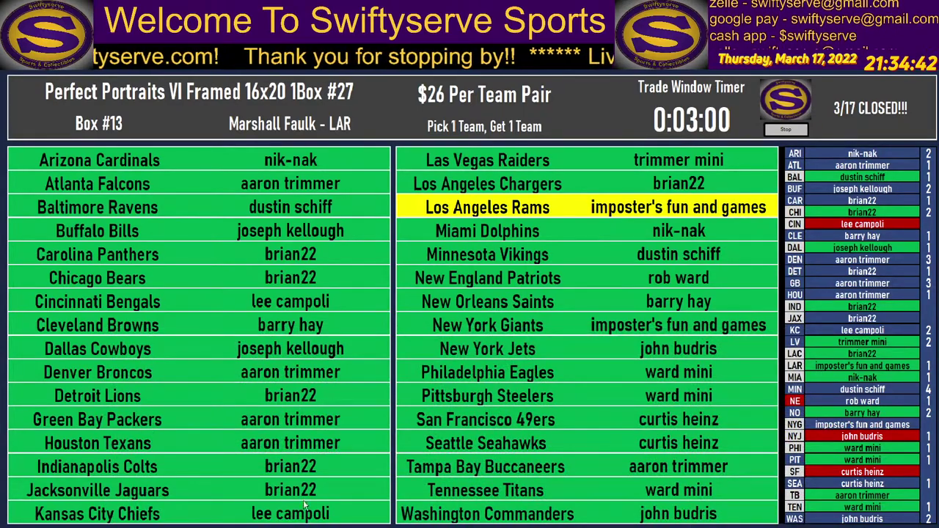
key("alt+Tab")
left_click(849, 247)
key("F4")
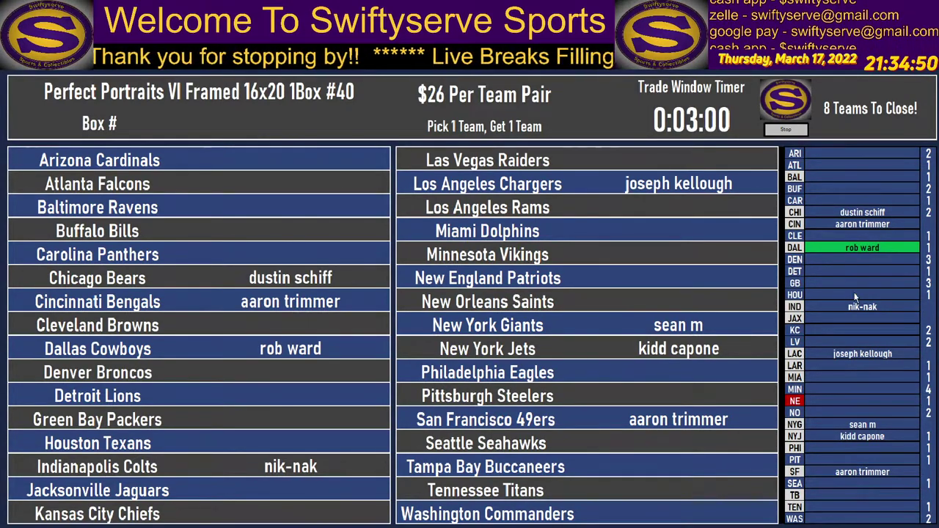
left_click(857, 423)
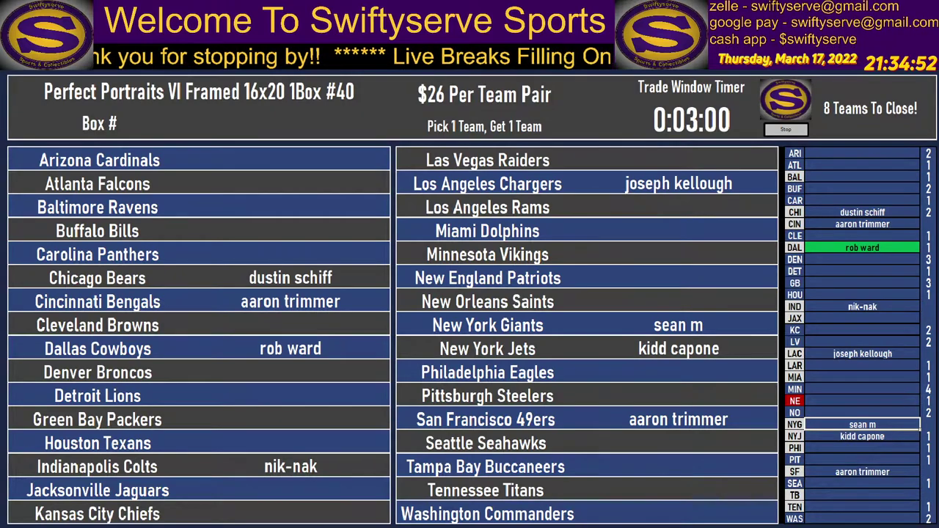
key("F4")
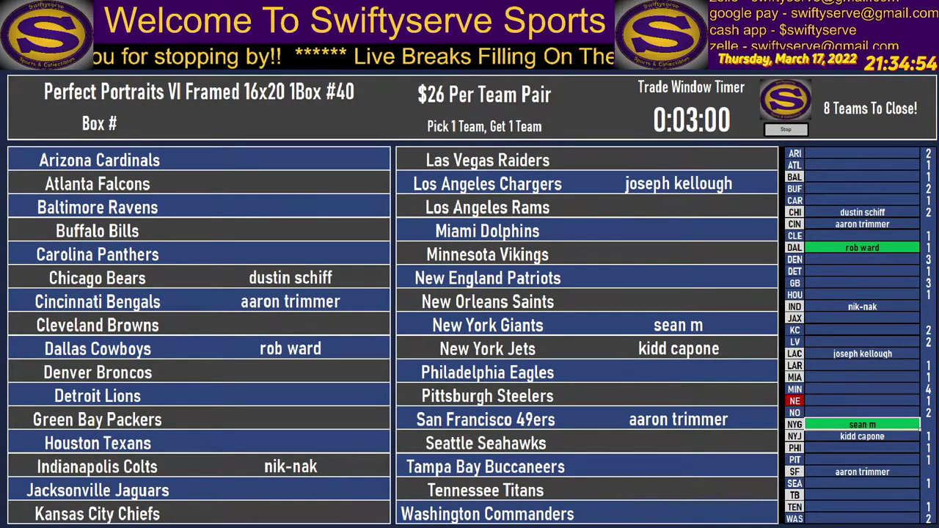
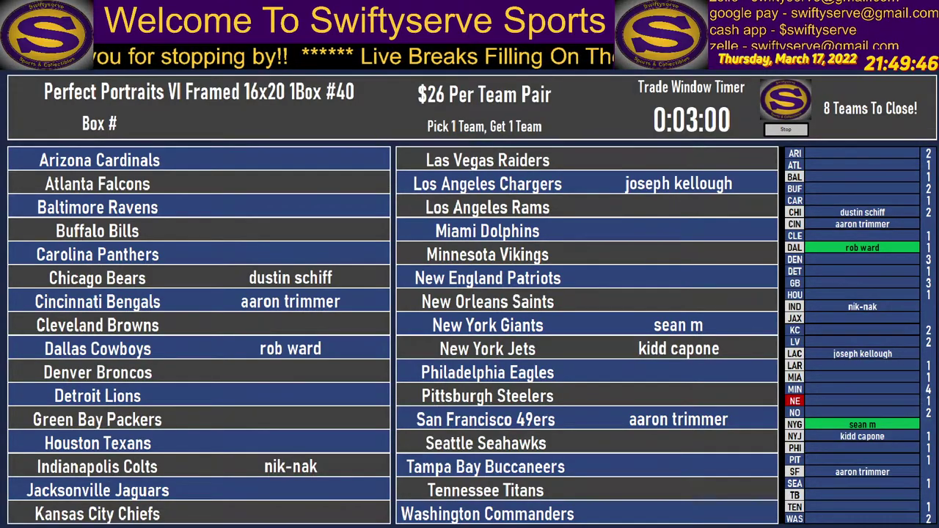
- Move from the Jersey Series 8 sheet to the 2022 Gold Rush 16x20 Football Break #14 sheet
key("alt+Tab")
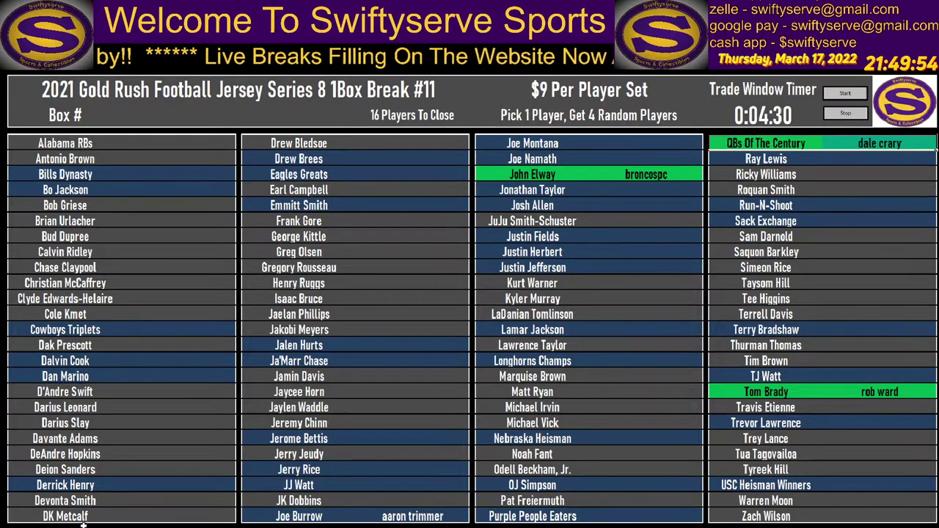
key("ctrl+Page_Down")
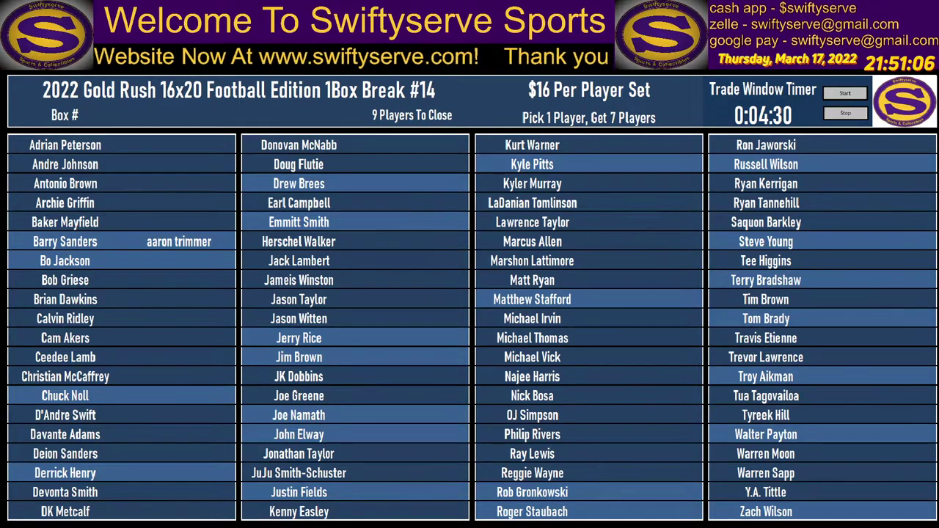
- Compare the filled Break #13 sheet against the unfilled Break #14 sheet
key("ctrl+Page_Up")
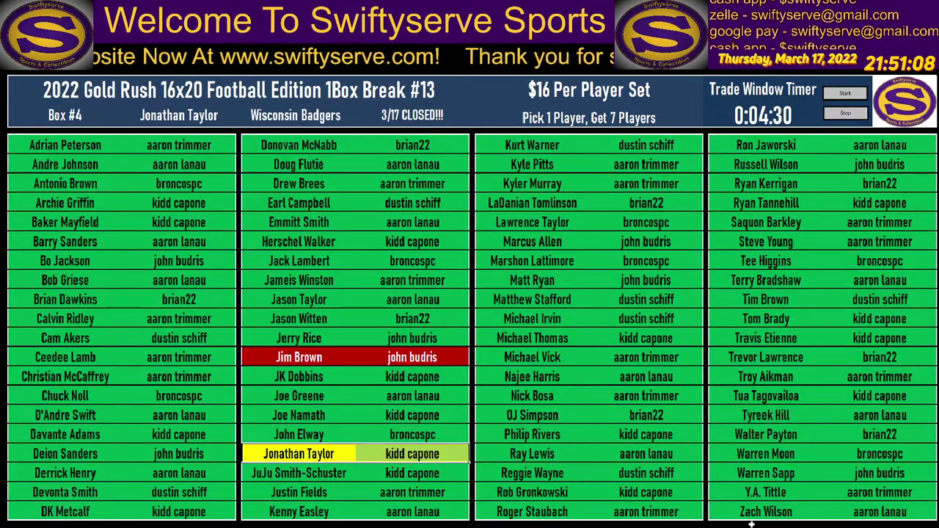
key("ctrl+Page_Down")
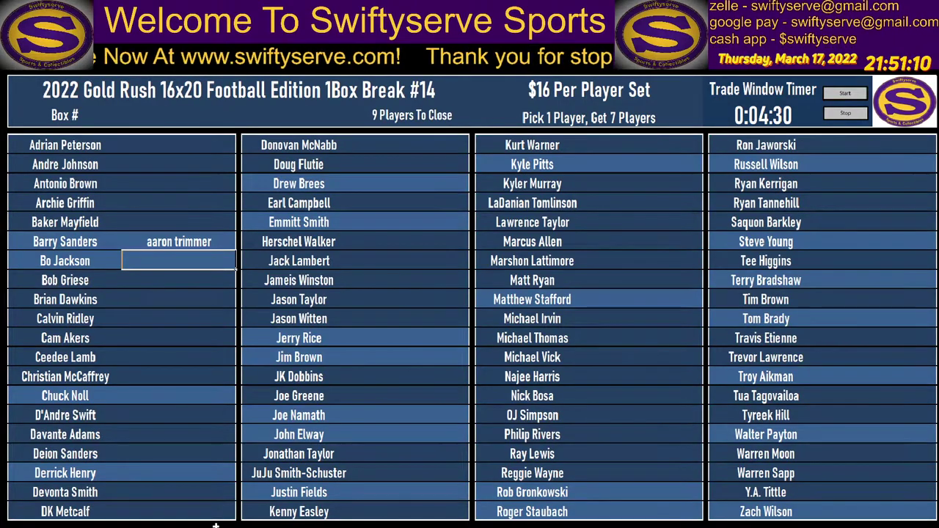
key("ctrl+Page_Up")
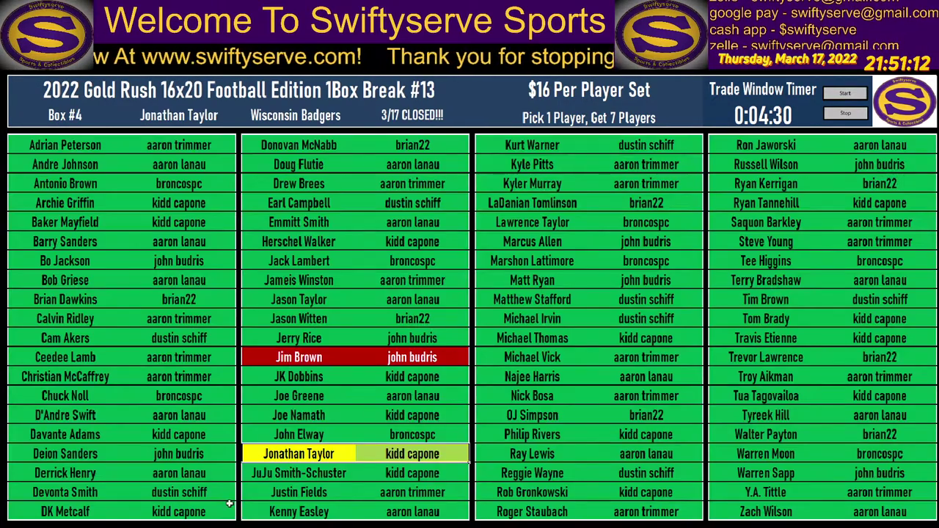
key("ctrl+Page_Down")
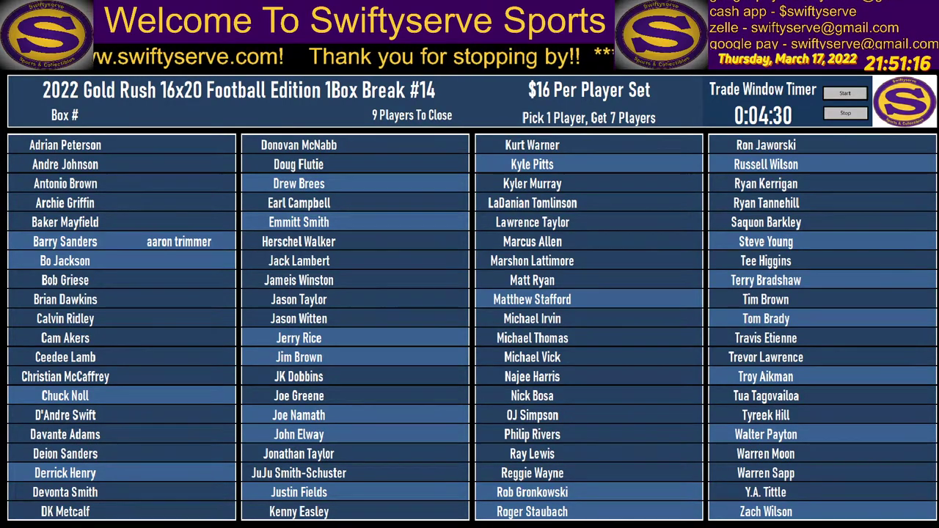
- Fill the CHI buyer's cell green on the Perfect Portraits team sheet
key("ctrl+Page_Down")
left_click(845, 211)
key("F4")
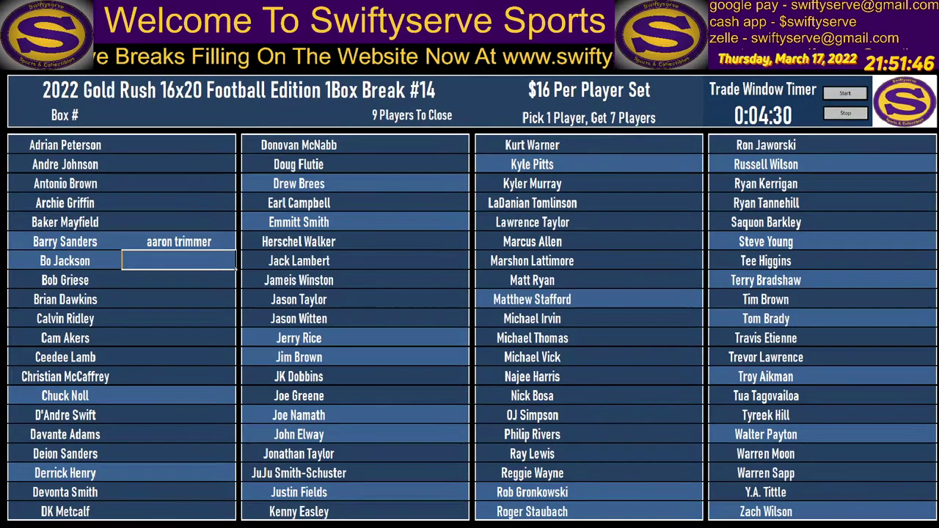
- Go to the 2021 Gold Rush Jersey Series 8 Break #11 sheet
key("ctrl+Page_Down")
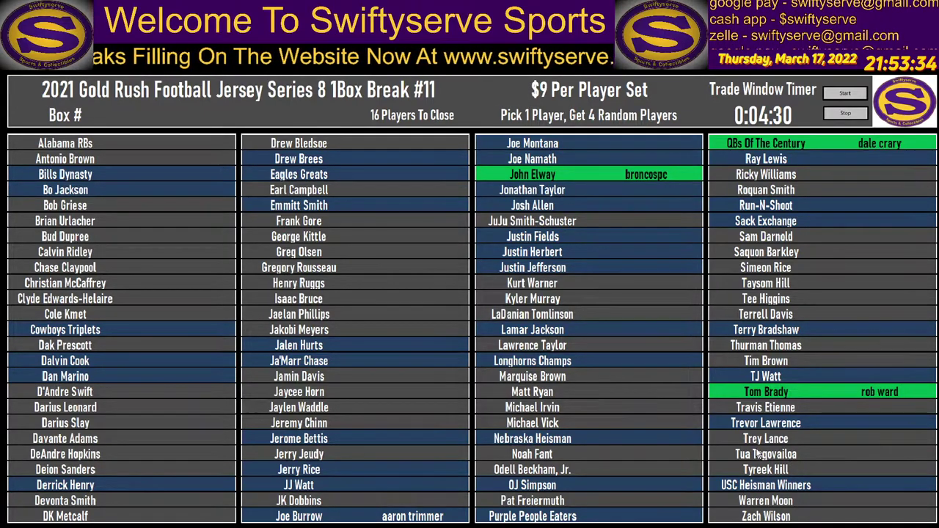
- Enter a buyer's handle beside Ja'Marr Chase and copy it beside Jaylen Waddle
left_click(398, 362)
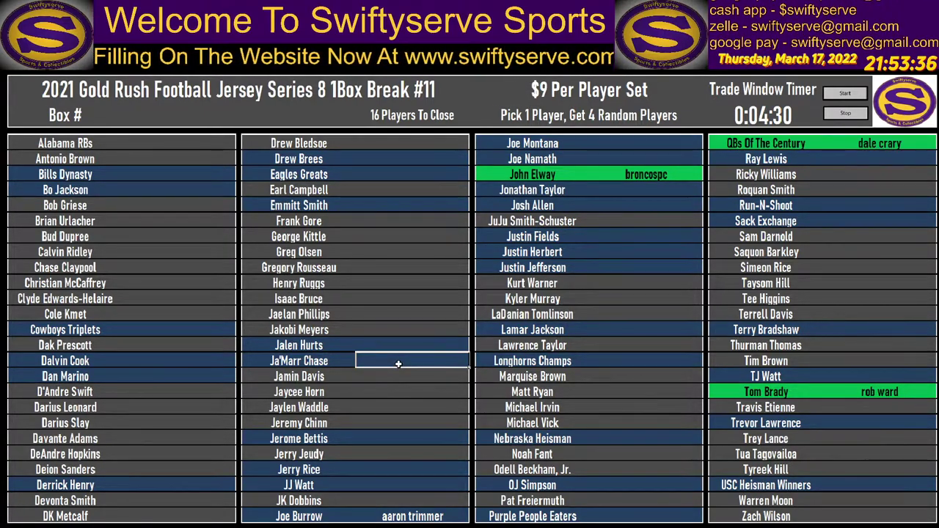
type("brian22")
key("ctrl+Return")
key("ctrl+c")
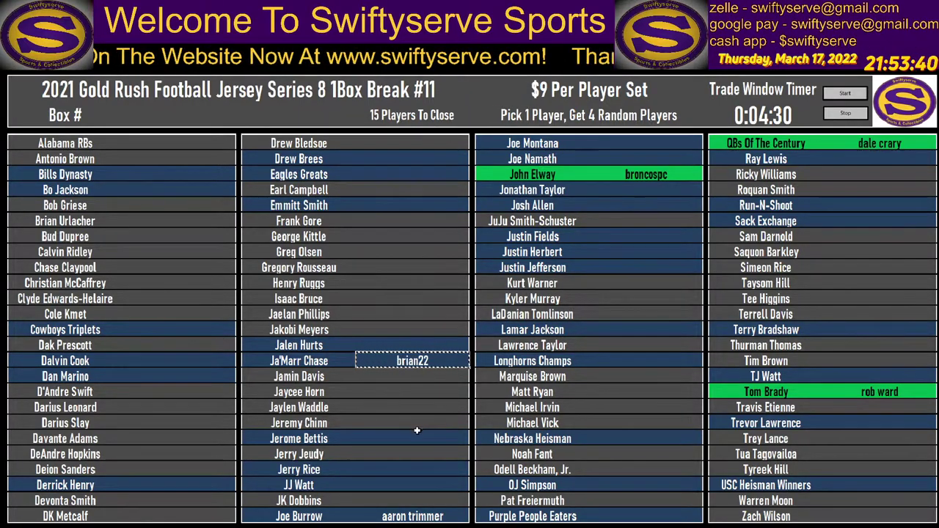
left_click(413, 407)
key("ctrl+v")
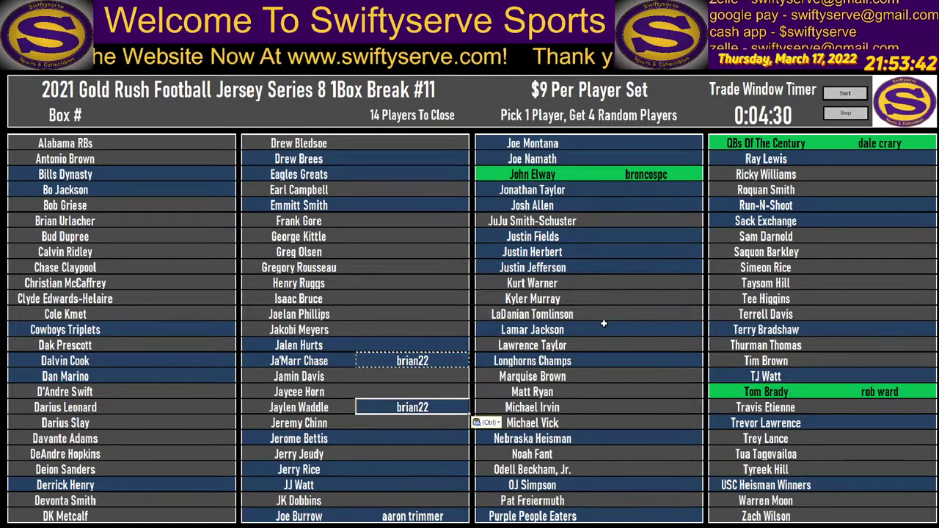
- Paste the same buyer beside Josh Allen, Justin Herbert, Run-N-Shoot and TJ Watt
left_click(630, 210)
key("ctrl+v")
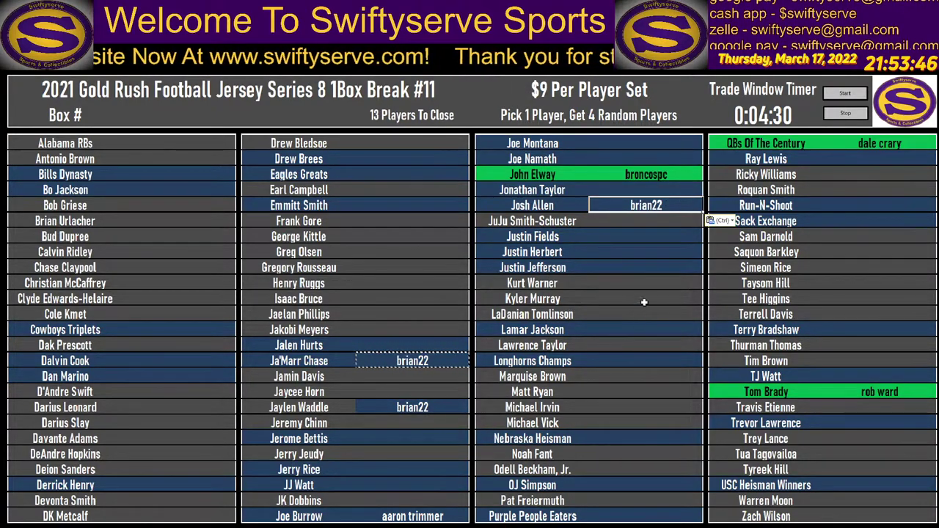
left_click(643, 253)
key("ctrl+v")
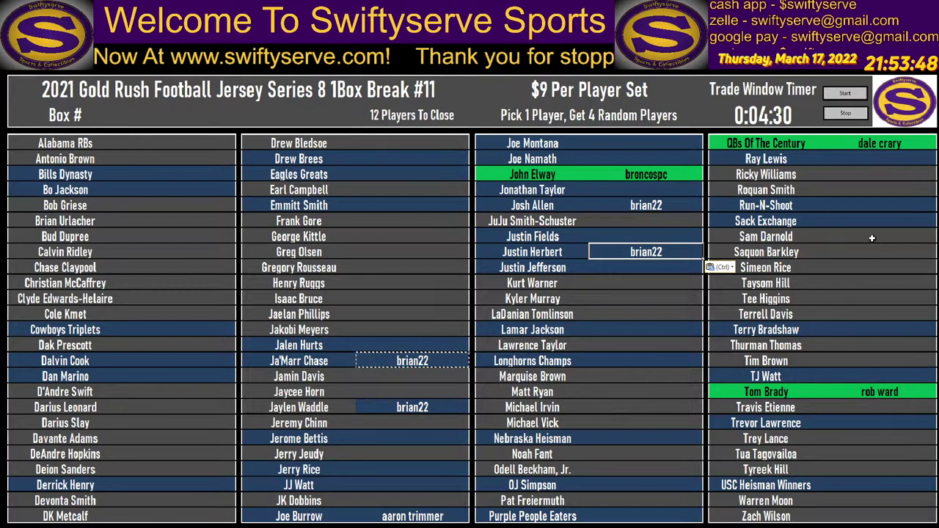
left_click(882, 204)
key("ctrl+v")
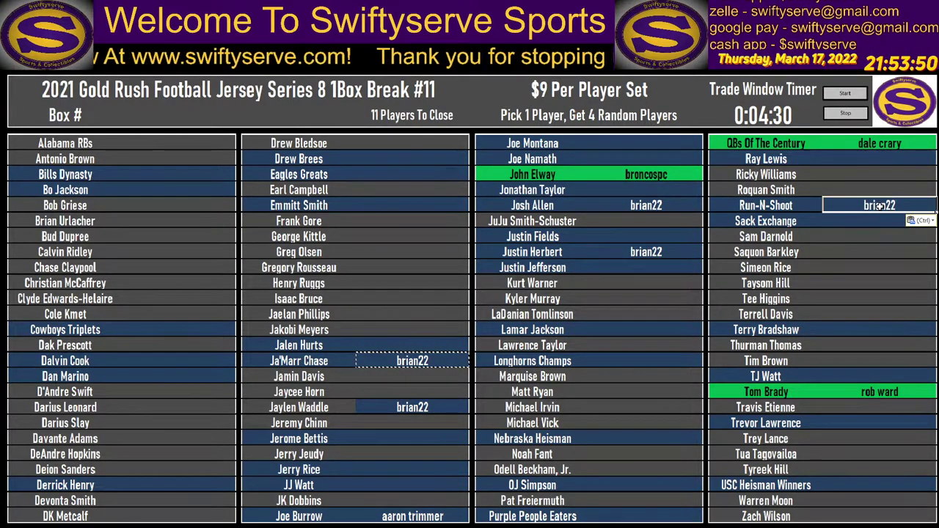
left_click(872, 376)
key("ctrl+v")
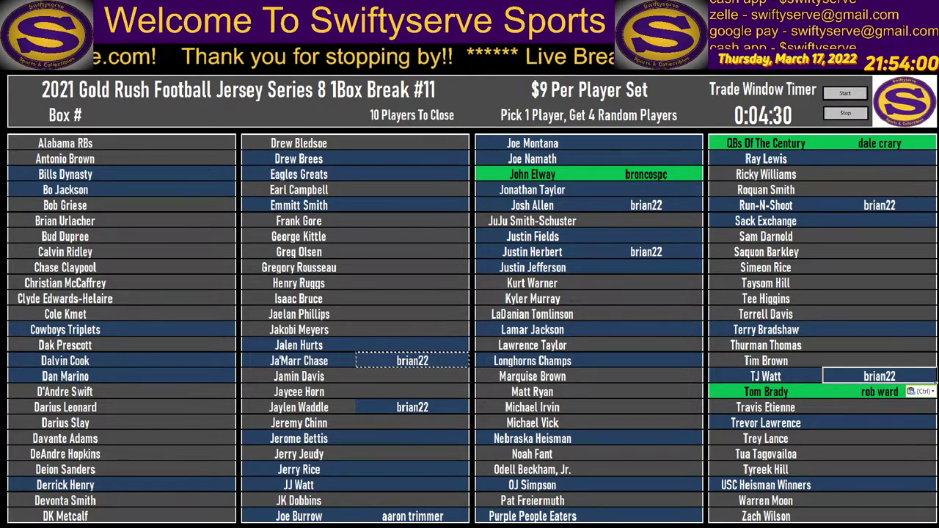
- View the Perfect Portraits VI Framed 16x20 team sheet, then return to the Gold Rush sheet
key("ctrl+Page_Down")
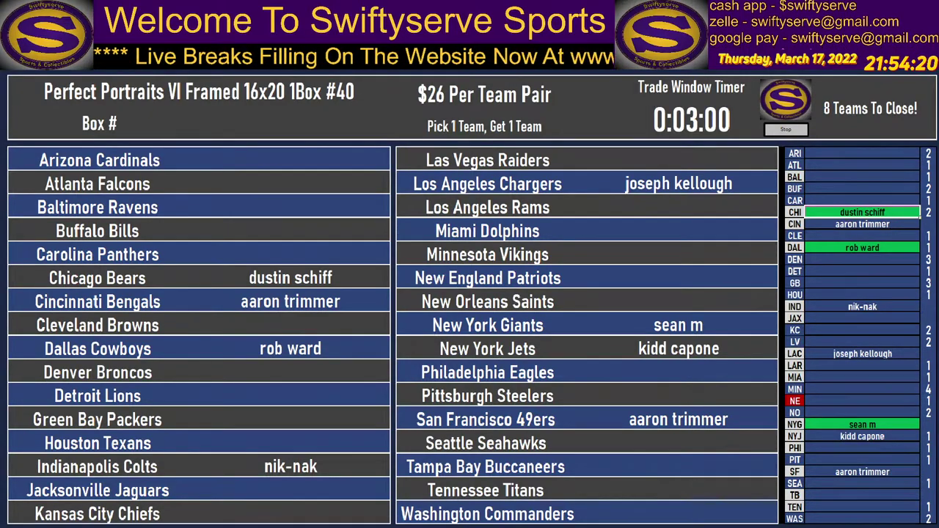
key("alt+Tab")
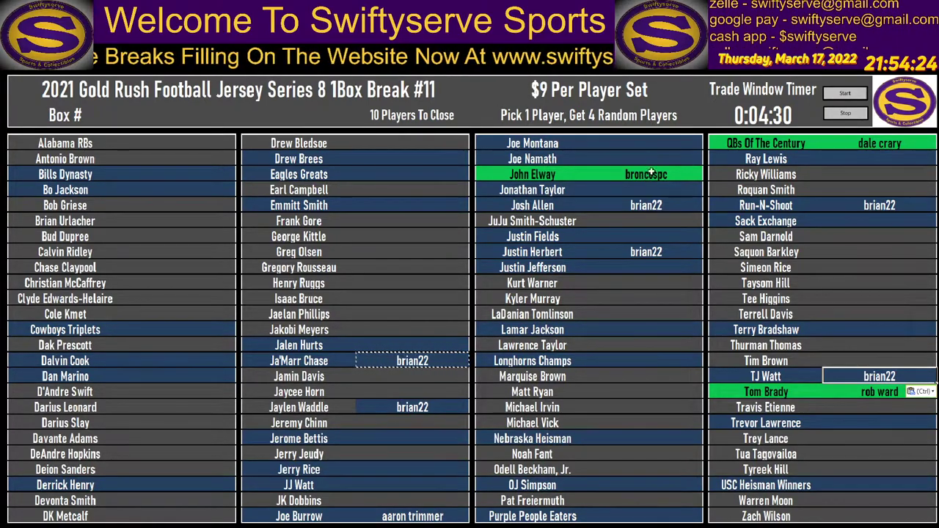
- Enter a buyer's name beside Justin Fields on Break #11, then go to Break #14
left_click(651, 235)
type("kidd capone")
key("Return")
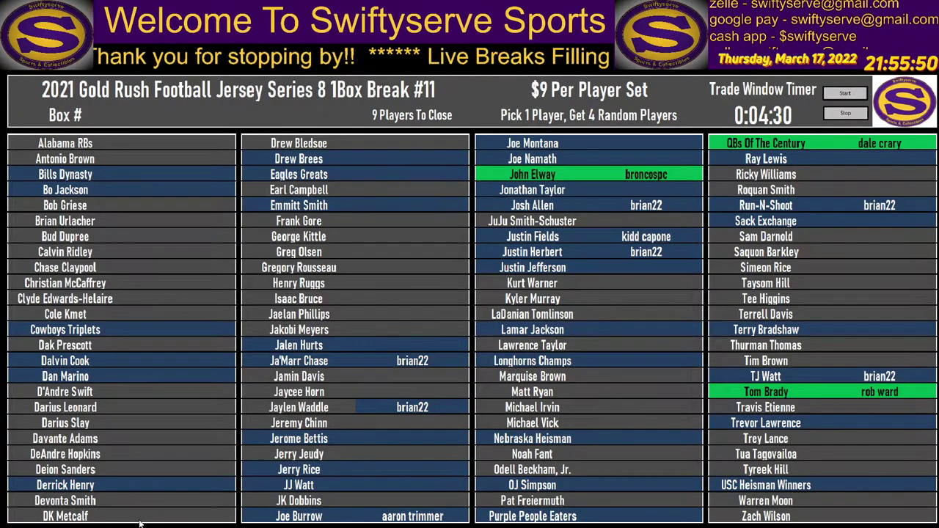
key("ctrl+Page_Down")
key("ctrl+Page_Down")
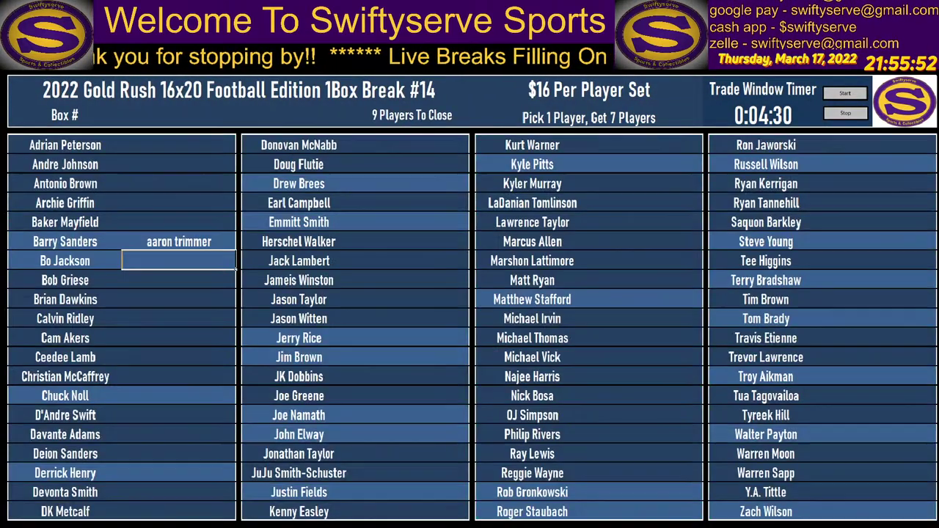
- Enter a buyer's handle beside Walter Payton on Break #14, then return to Jersey Series 8
key("Up")
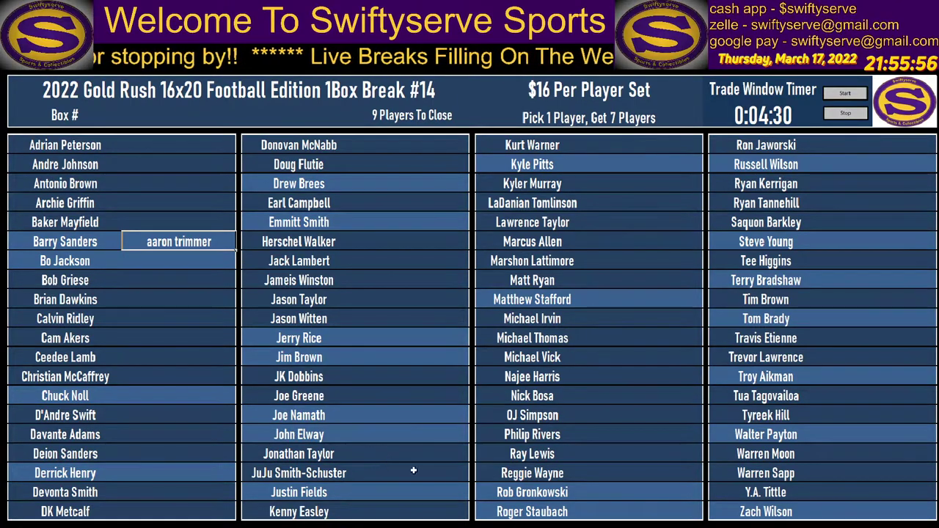
left_click(842, 436)
type("brian22")
key("Return")
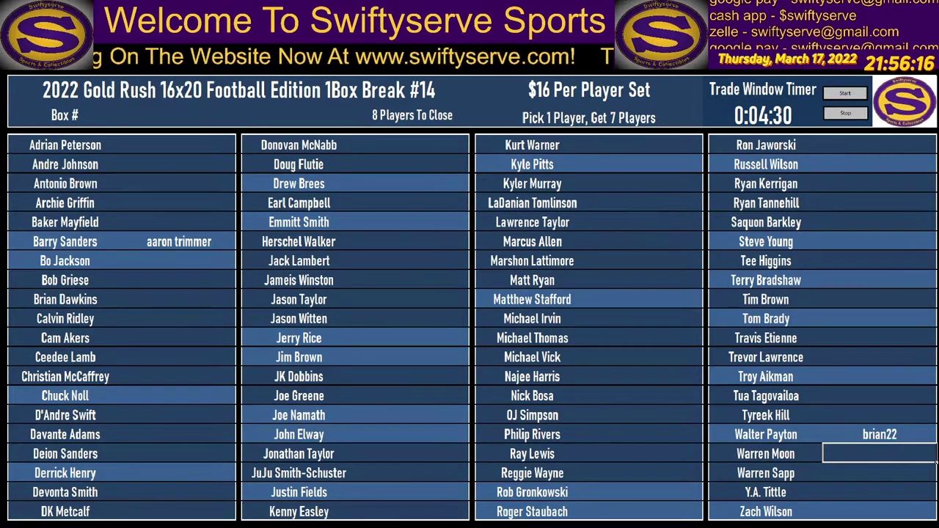
key("ctrl+Page_Down")
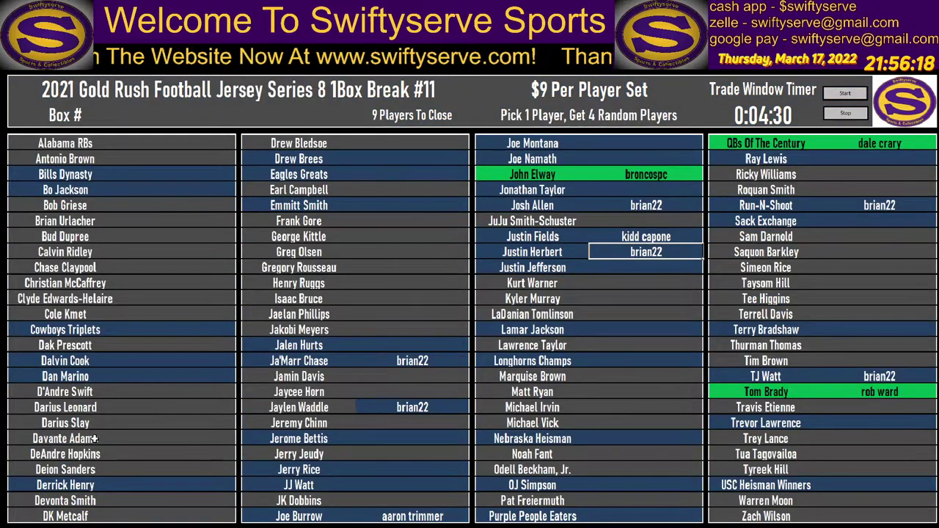
- Enter buyers' names beside Dan Marino and LaDanian Tomlinson on Break #11
left_click(148, 377)
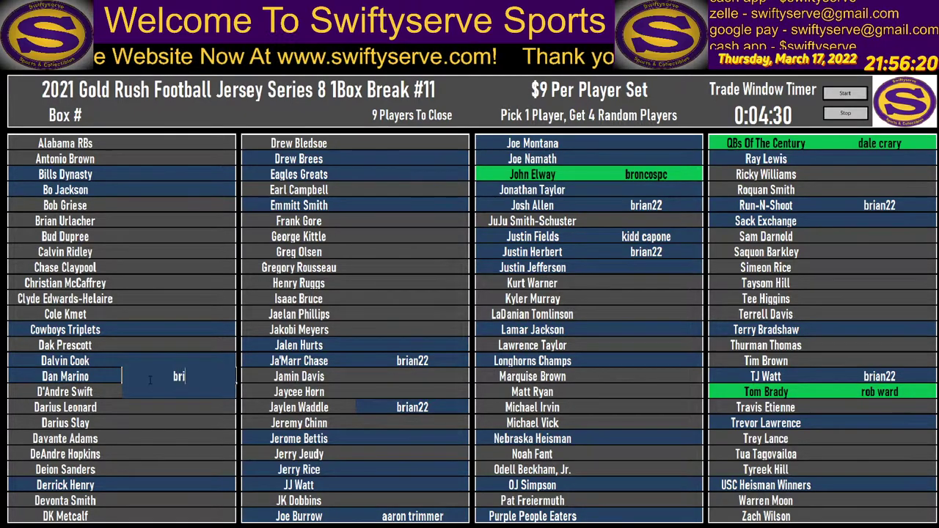
key("Return")
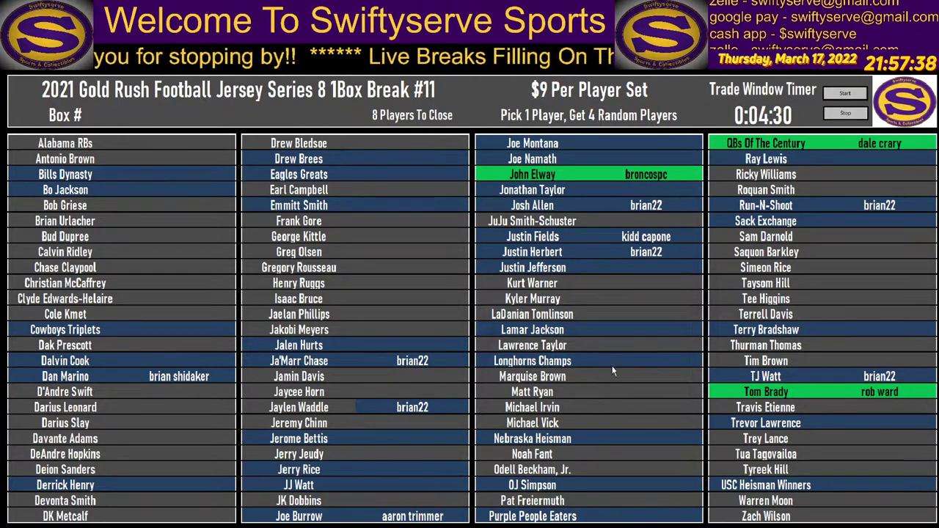
left_click(632, 314)
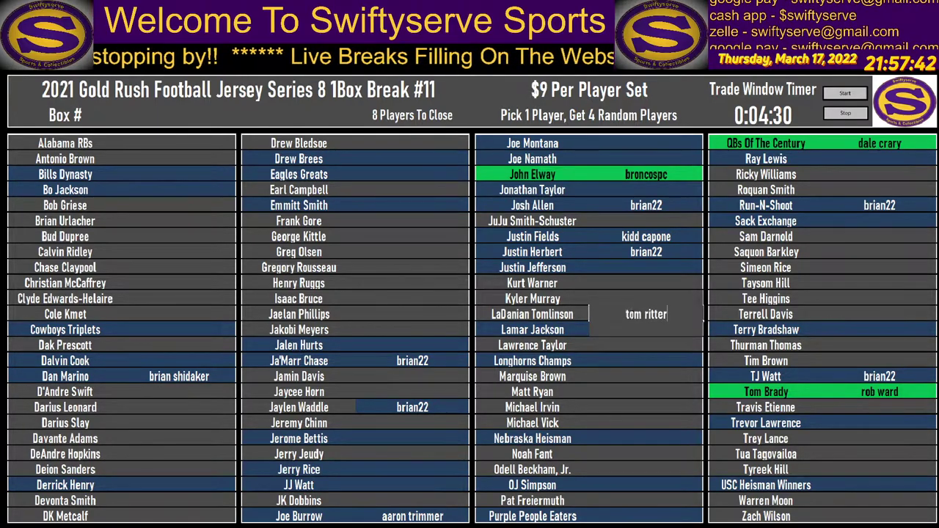
key("Return")
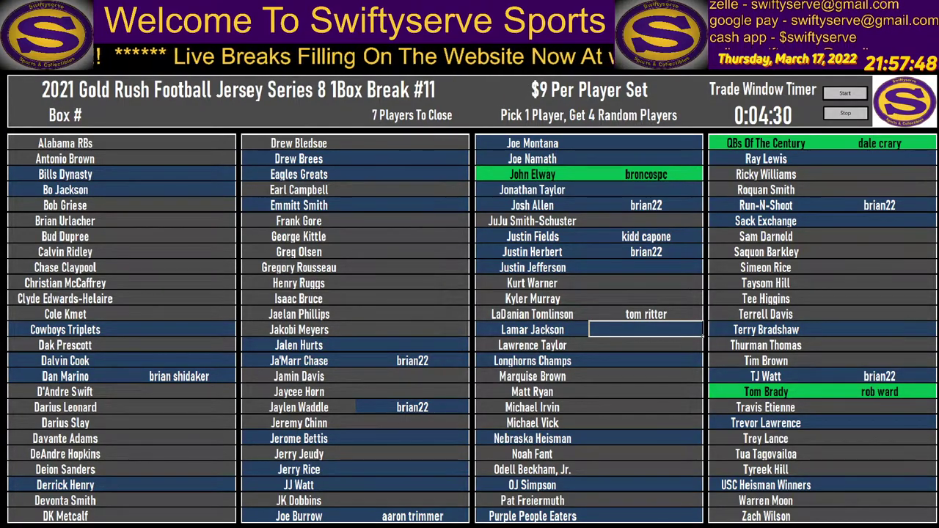
- Give the closed 16x20 Break #13 sheet a coloured tab
key("ctrl+Page_Down")
key("ctrl+Page_Down")
key("ctrl+Page_Up")
right_click(128, 527)
mouse_move(161, 485)
left_click(242, 477)
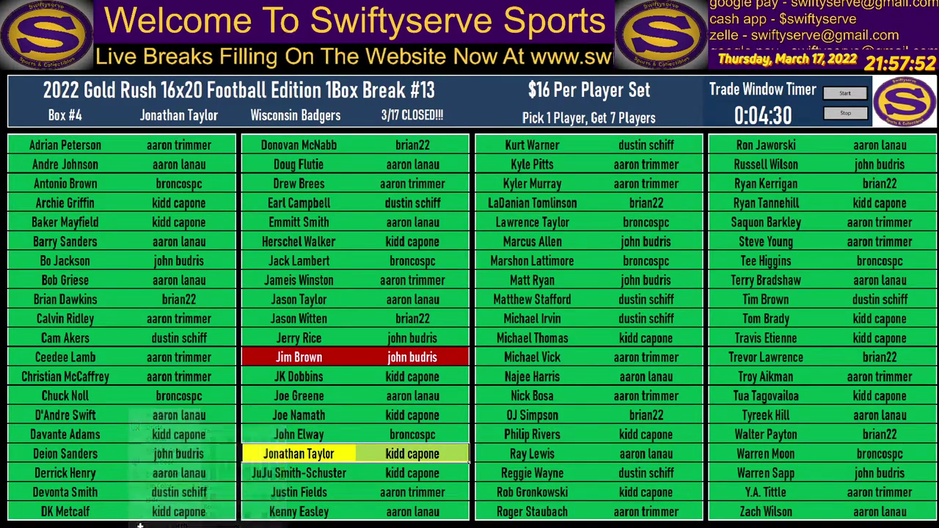
- Back on Break #14, enter a buyer's name beside Tom Brady
key("alt+Tab")
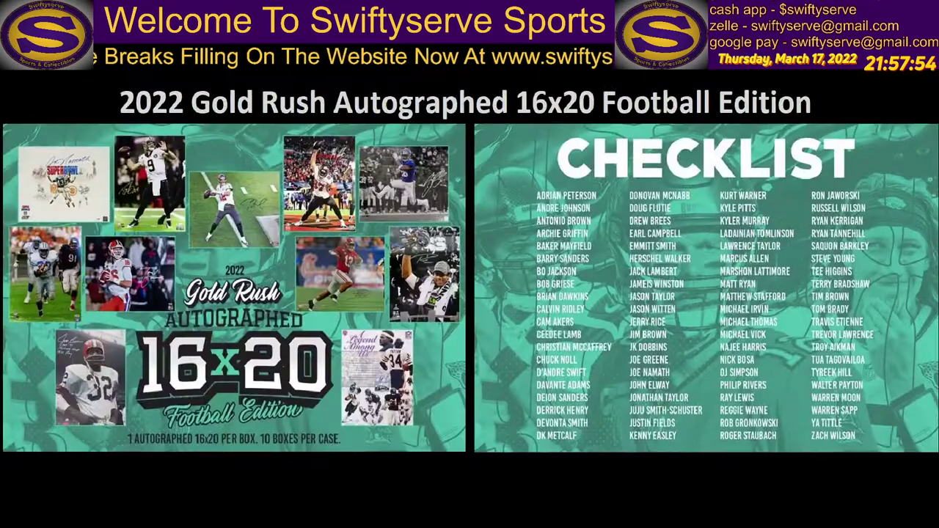
key("alt+Tab")
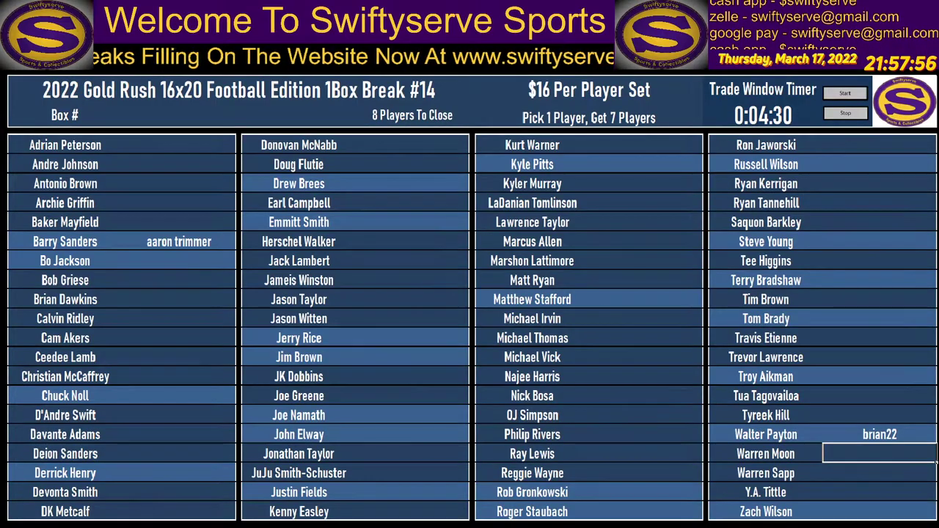
scroll(463, 495, "down", 1)
scroll(470, 499, "up", 1)
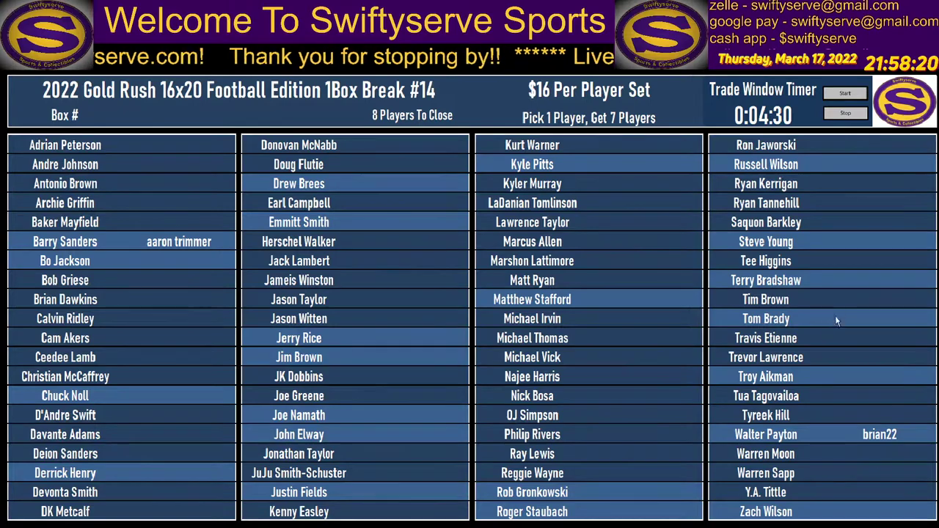
left_click(874, 309)
type("kidd")
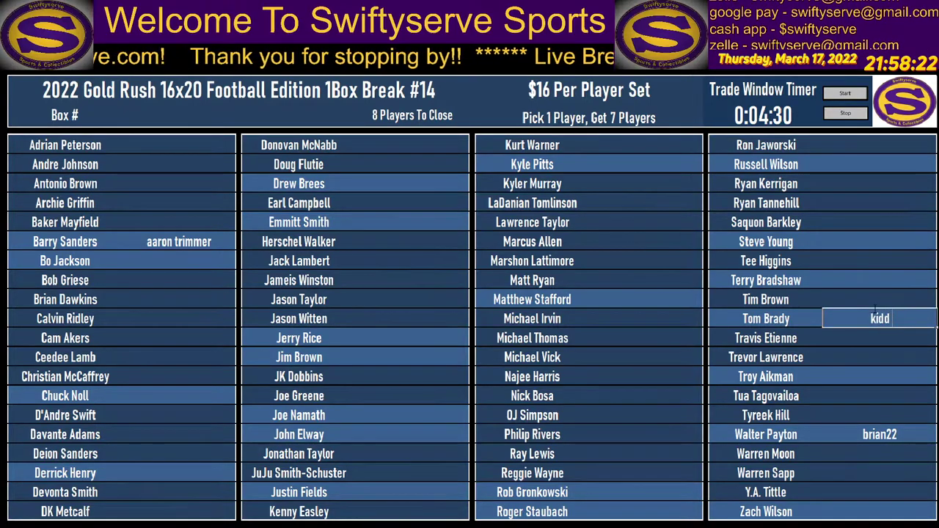
type(" capone")
key("Return")
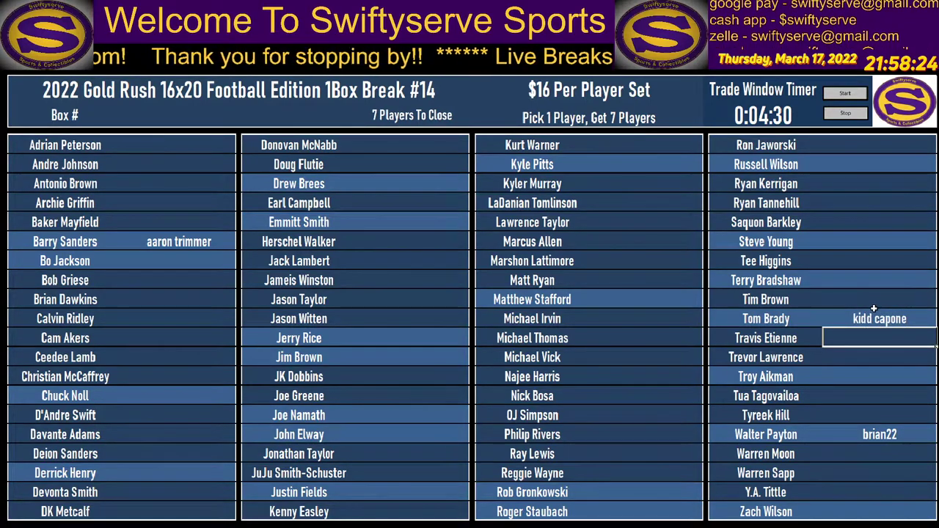
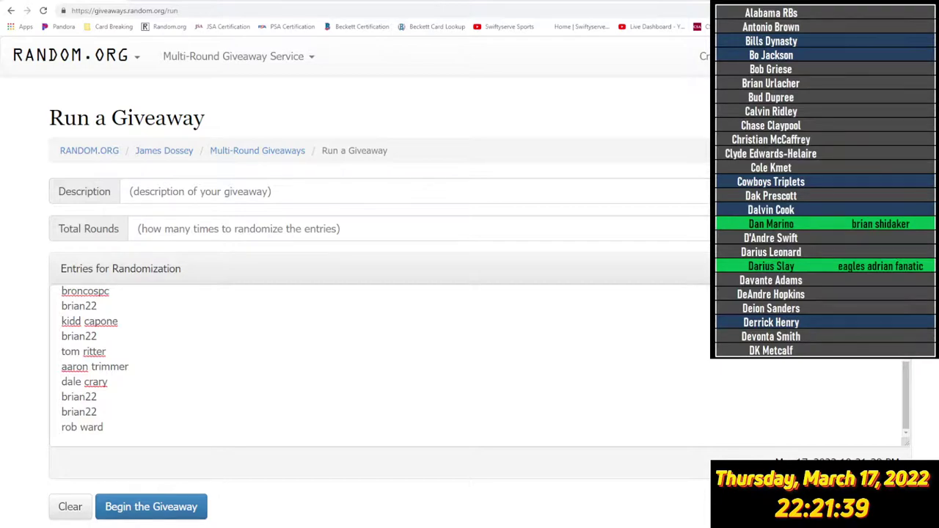
- Enter 12 total rounds and the description jersey1, then start the giveaway
left_click(229, 232)
type("12")
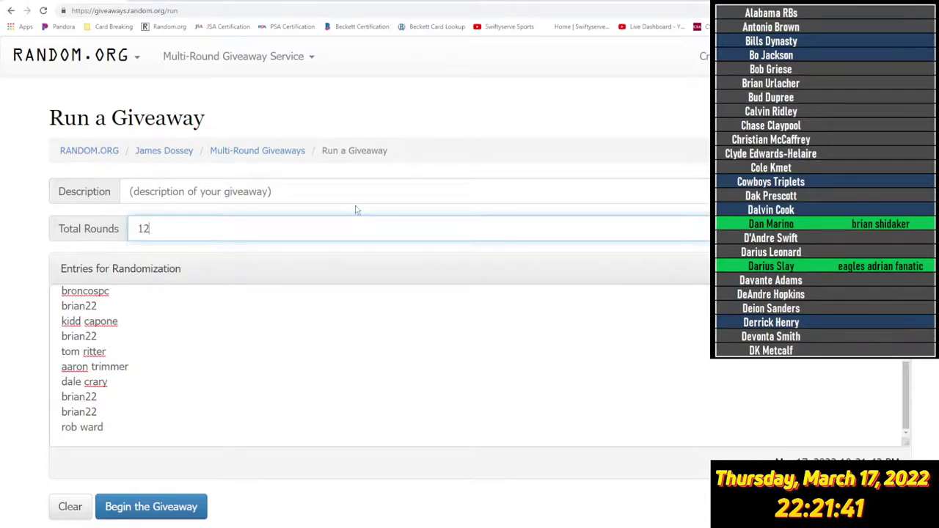
left_click(370, 193)
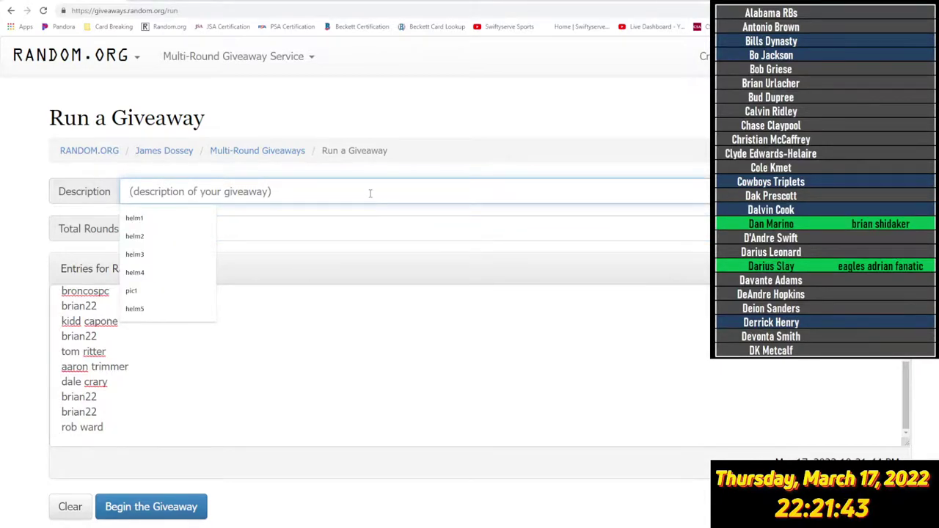
type("jersey2")
key("BackSpace")
type("1")
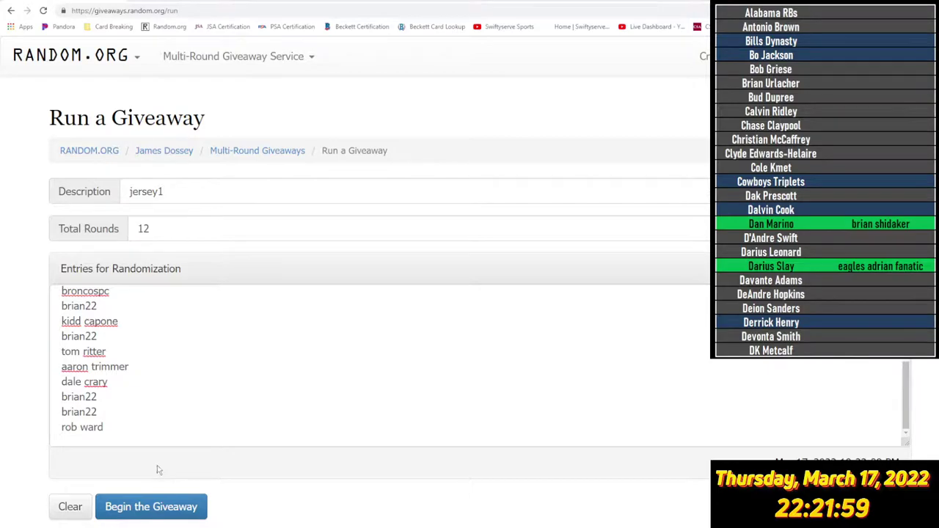
left_click(162, 507)
- Confirm the start and draw Rounds #2 through #9 of the jersey1 giveaway
left_click(625, 253)
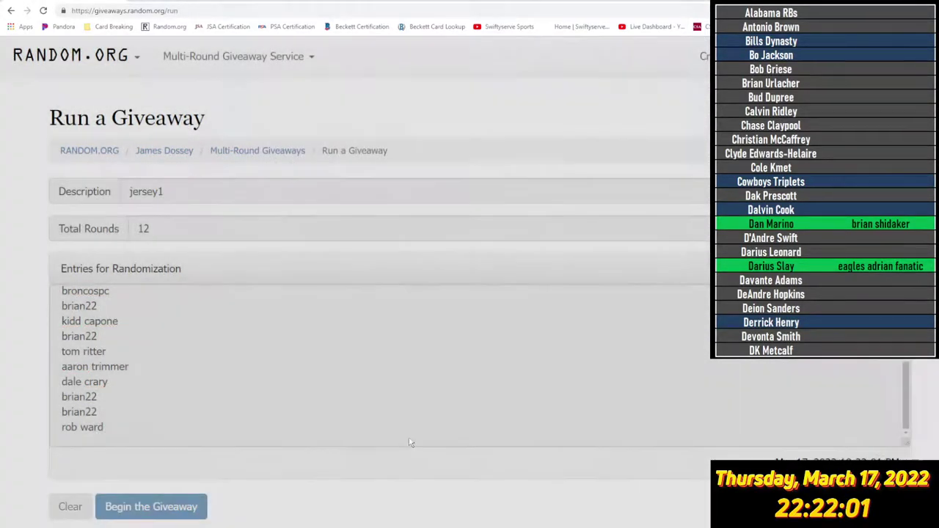
left_click(132, 507)
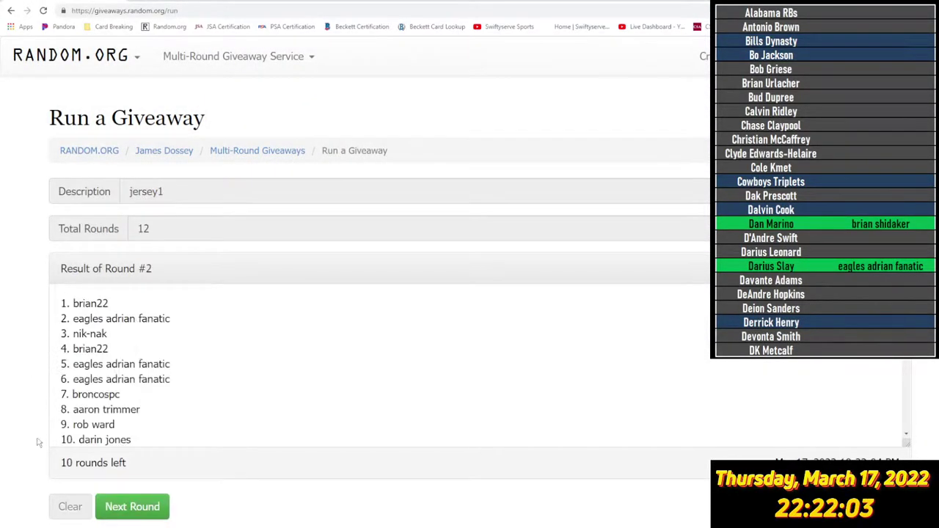
left_click(137, 507)
left_click(150, 506)
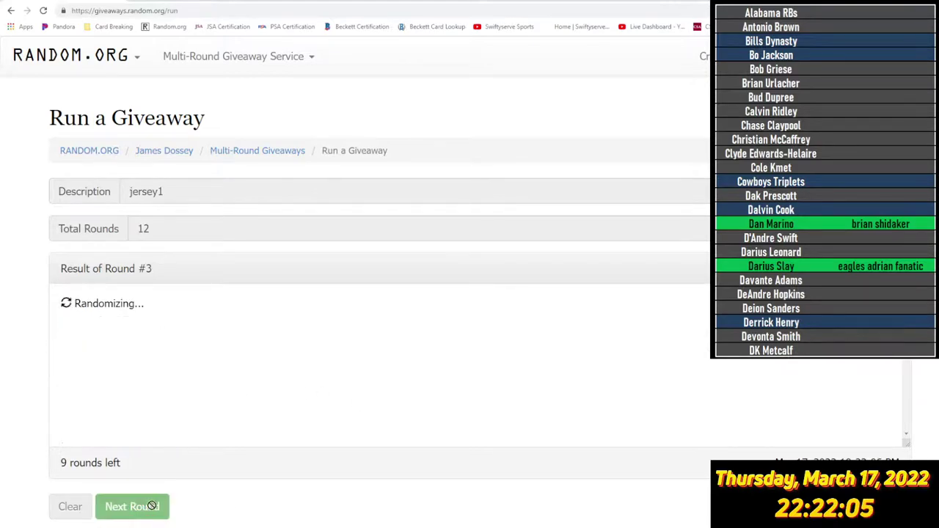
left_click(149, 507)
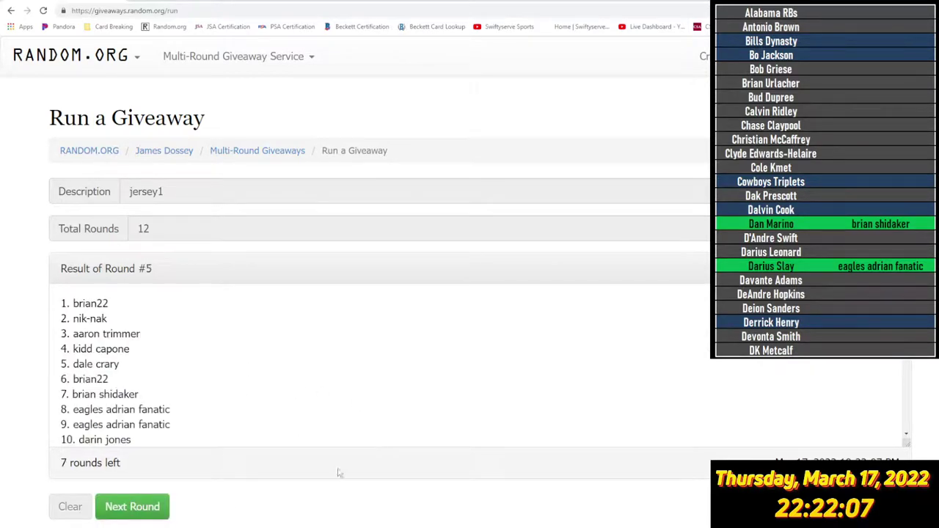
left_click(139, 507)
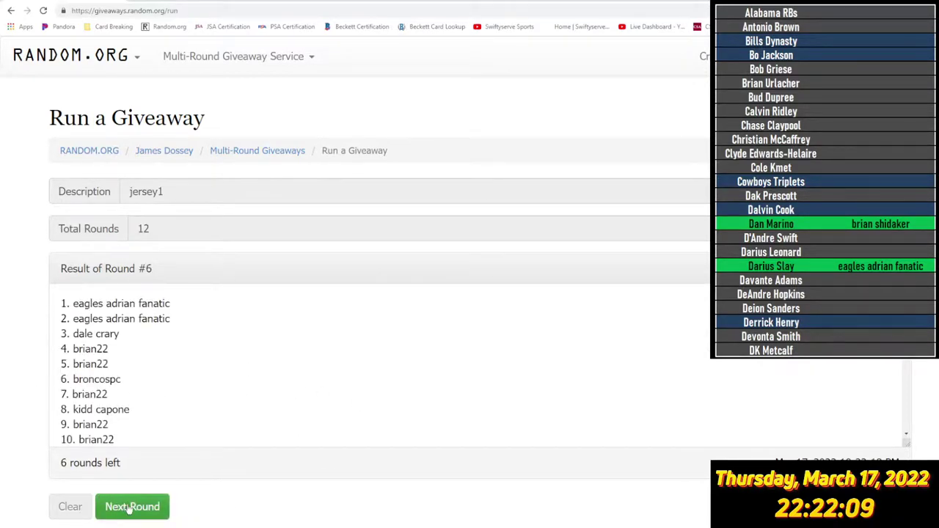
left_click(128, 507)
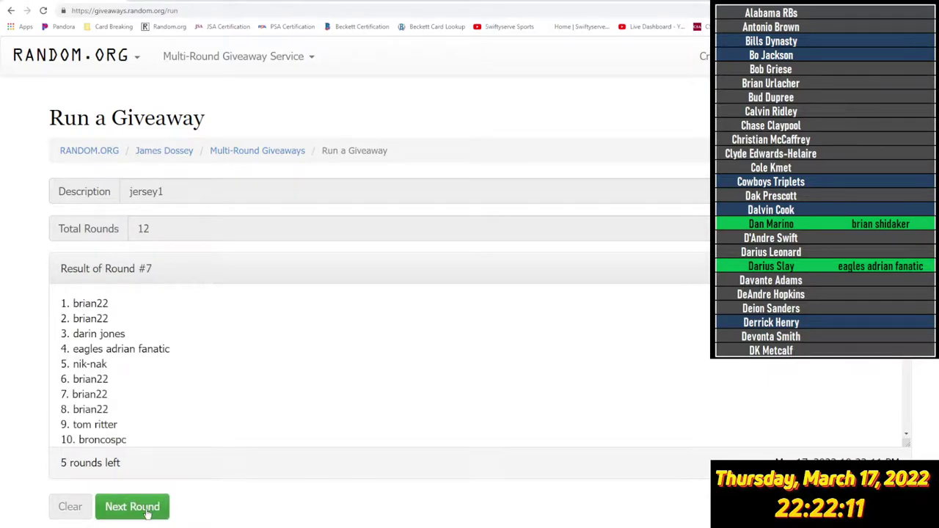
left_click(146, 512)
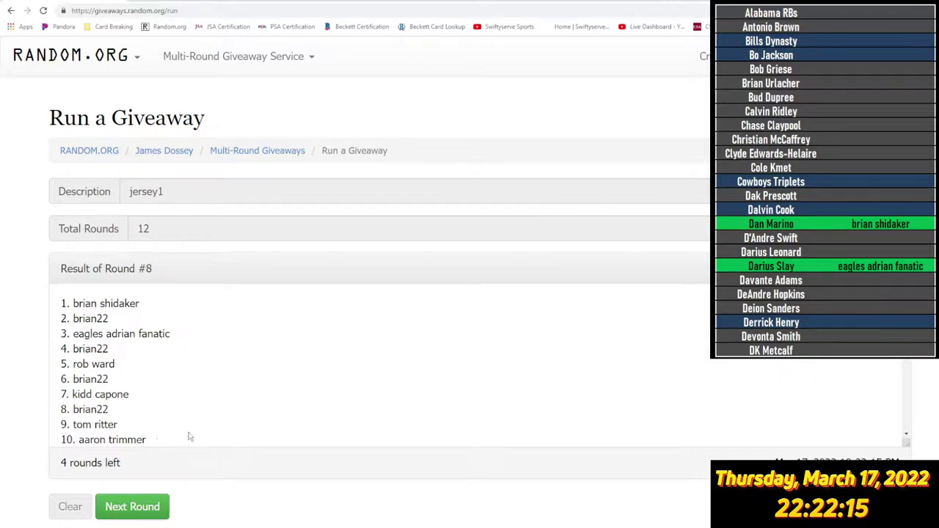
left_click(139, 508)
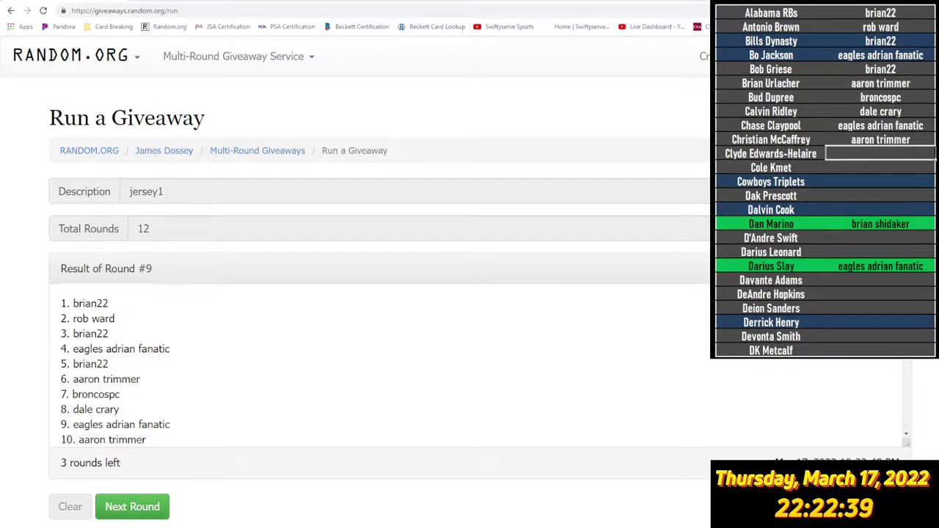
- Scroll the Round #9 results box to entries 11–20 and the timestamp
left_click_drag(909, 323, 915, 372)
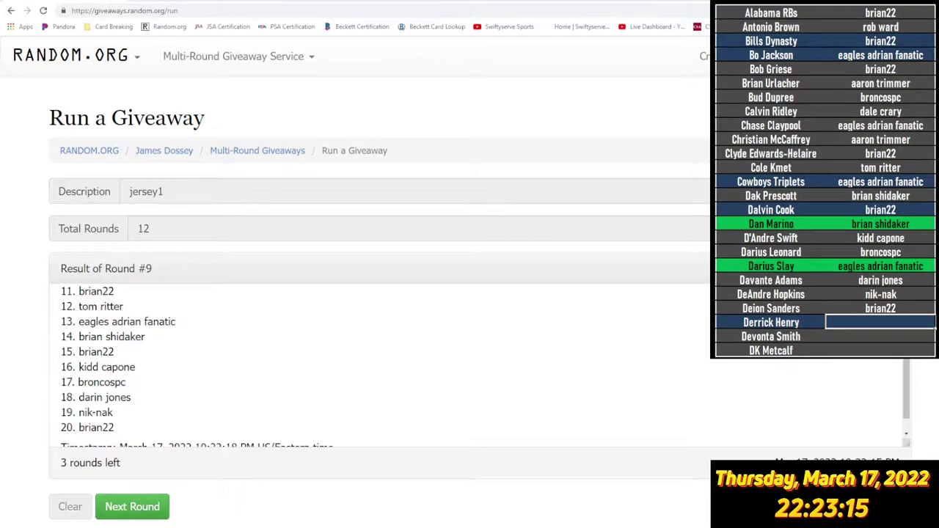
scroll(432, 401, "down", 2)
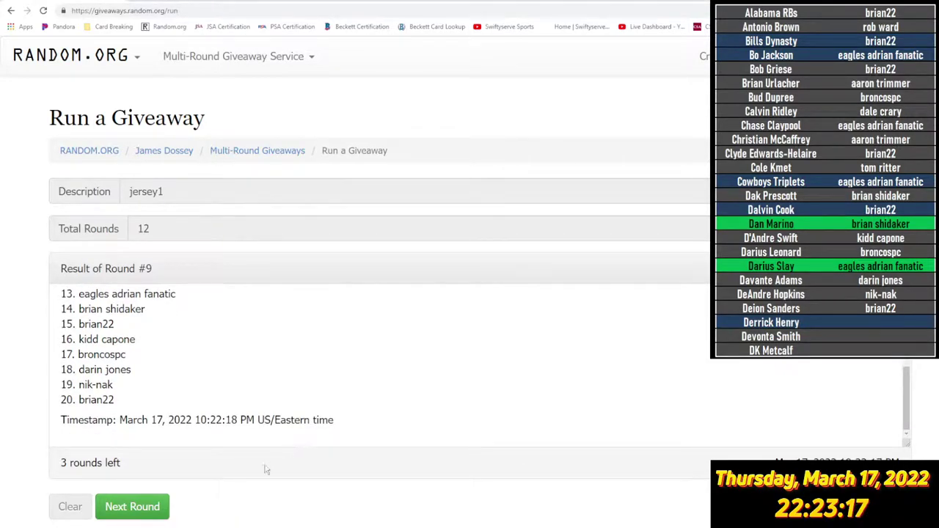
- Draw Round #10 and log its winners beside Derrick Henry through Drew Bledsoe
left_click(153, 508)
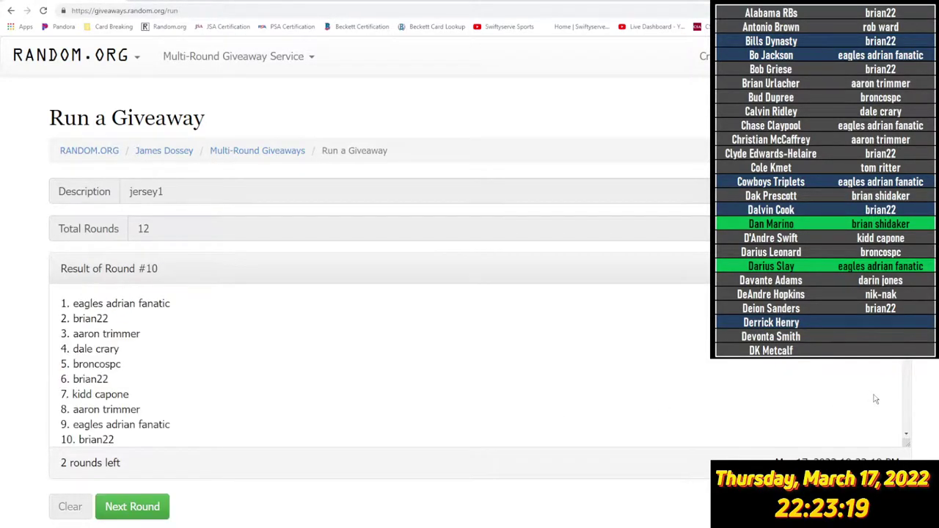
type("eagles adrian fanatic")
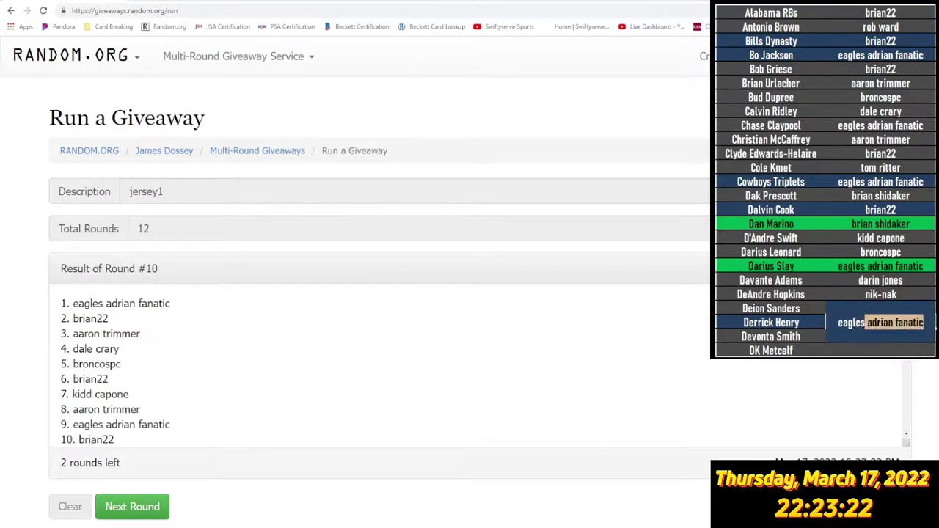
key("Return")
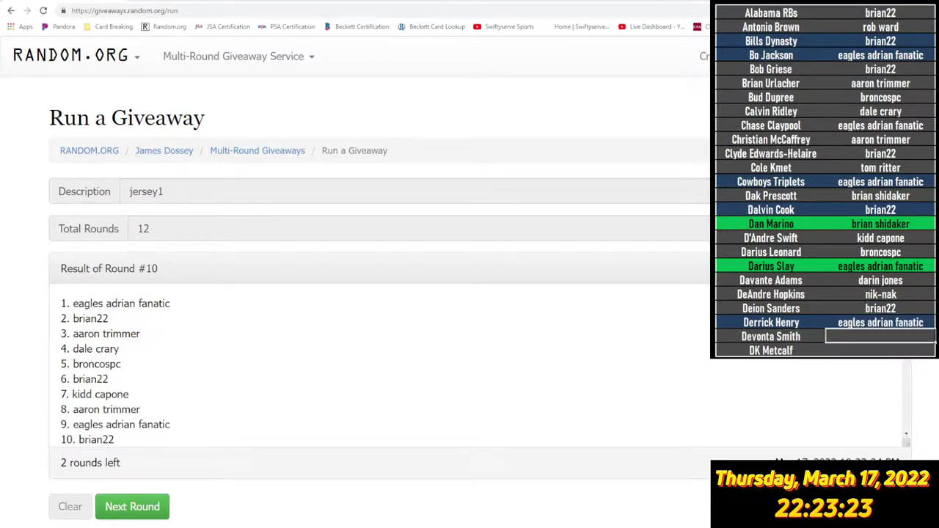
type("brian22")
key("Return")
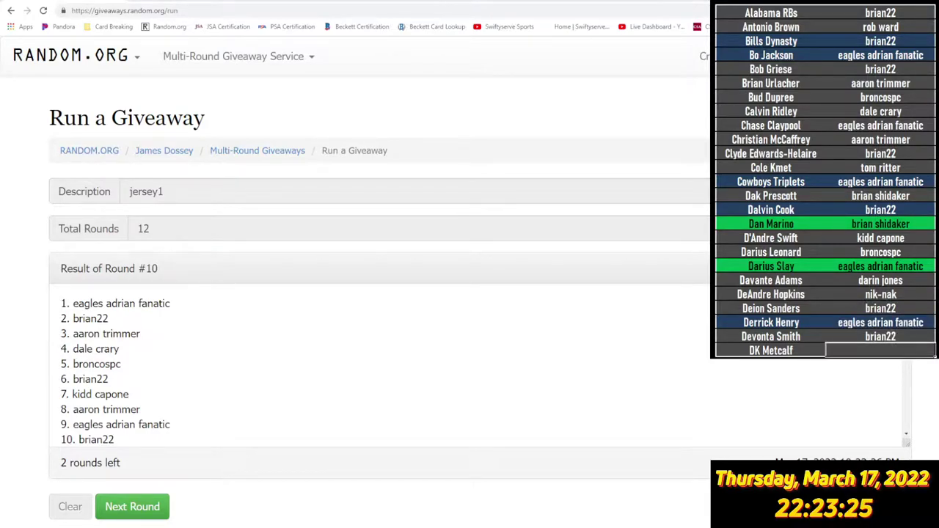
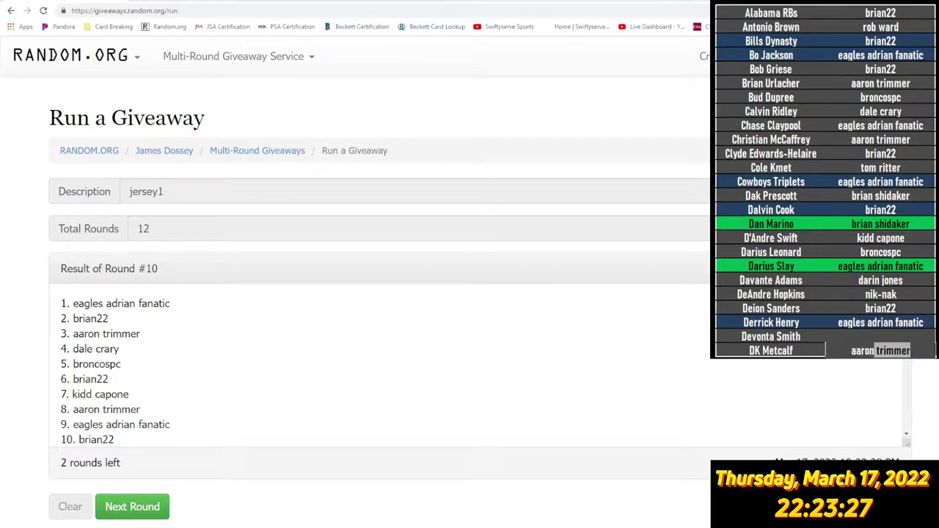
key("Return")
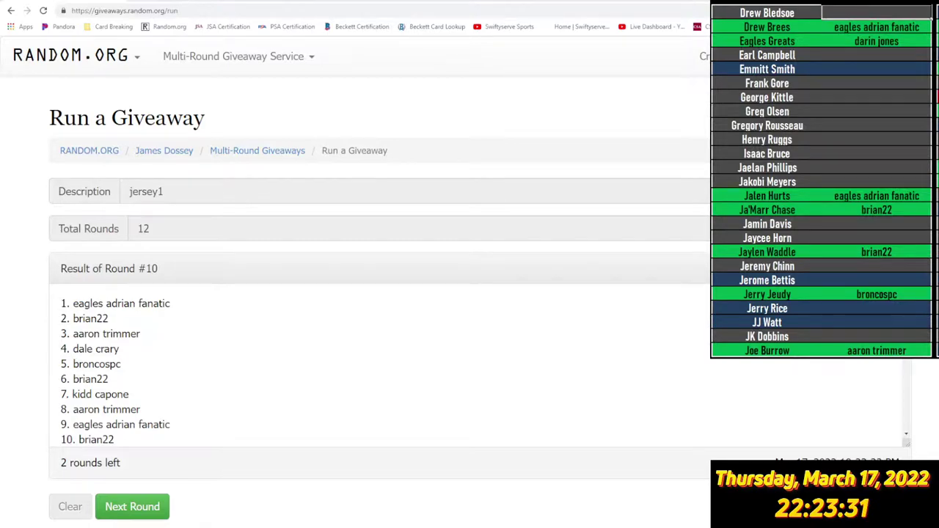
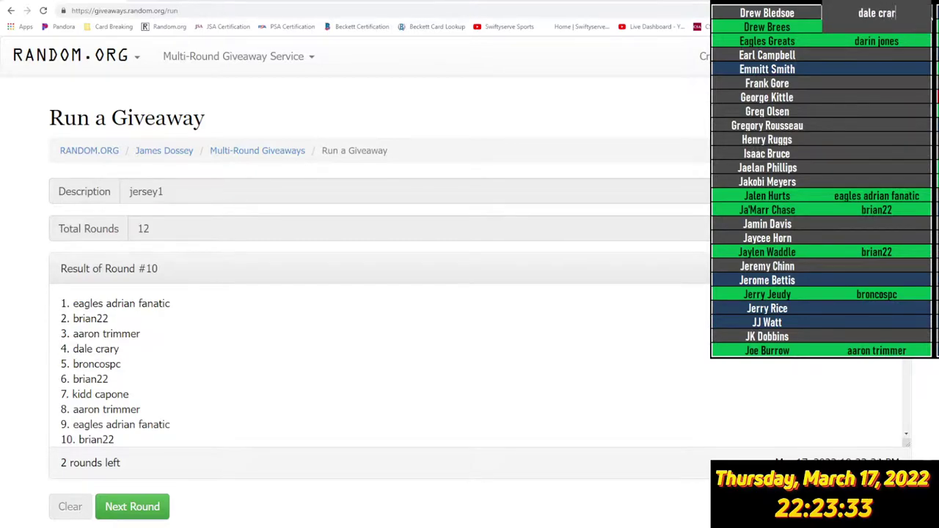
key("Return")
type("eagles adrian fanatic")
key("Return")
key("Return")
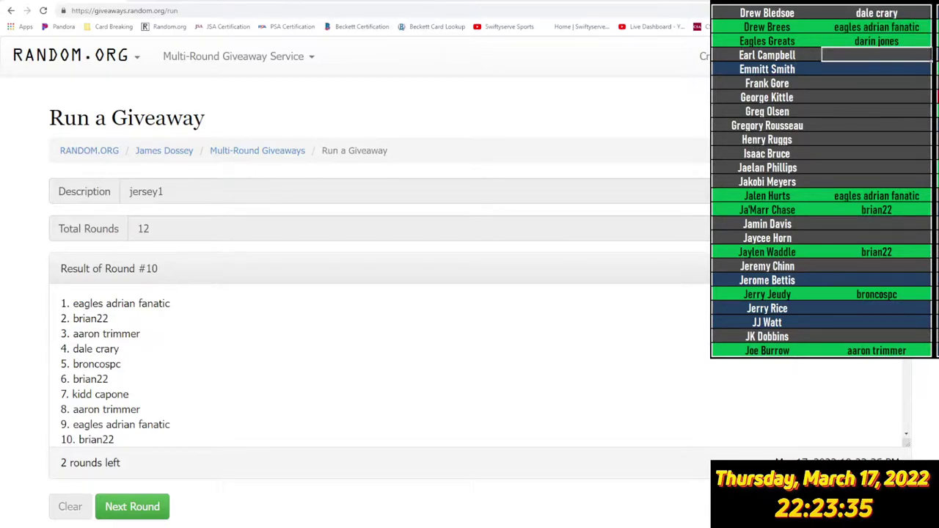
- Log the Round #10 winners beside Earl Campbell through Gregory Rousseau
type("bronco")
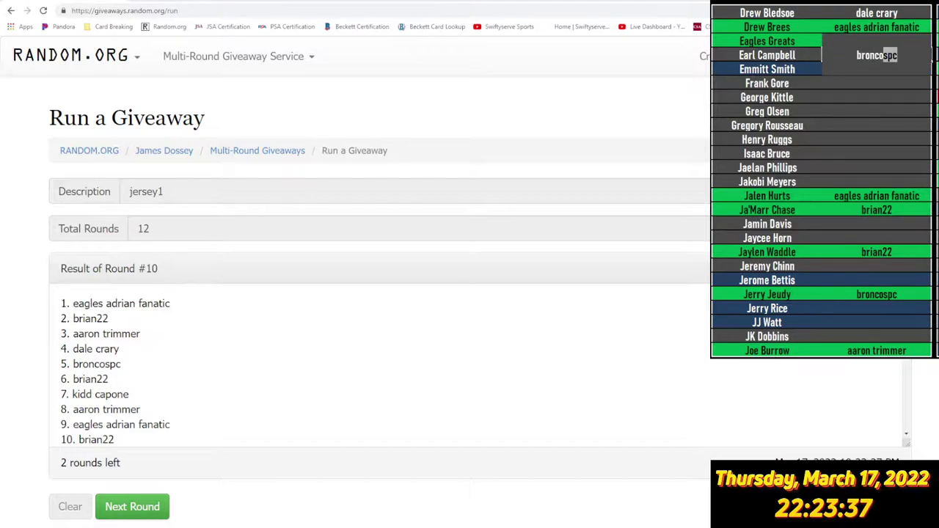
key("Return")
type("brian22")
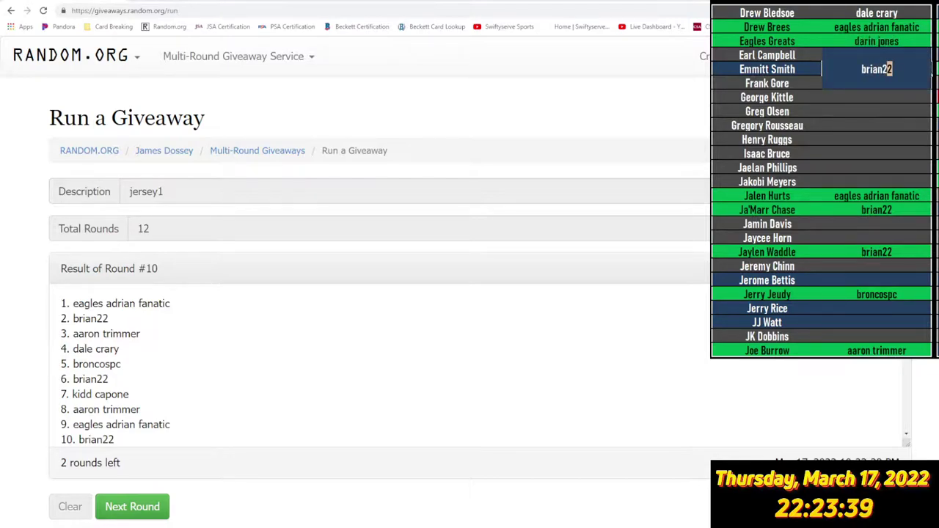
key("Return")
type("kidd ca")
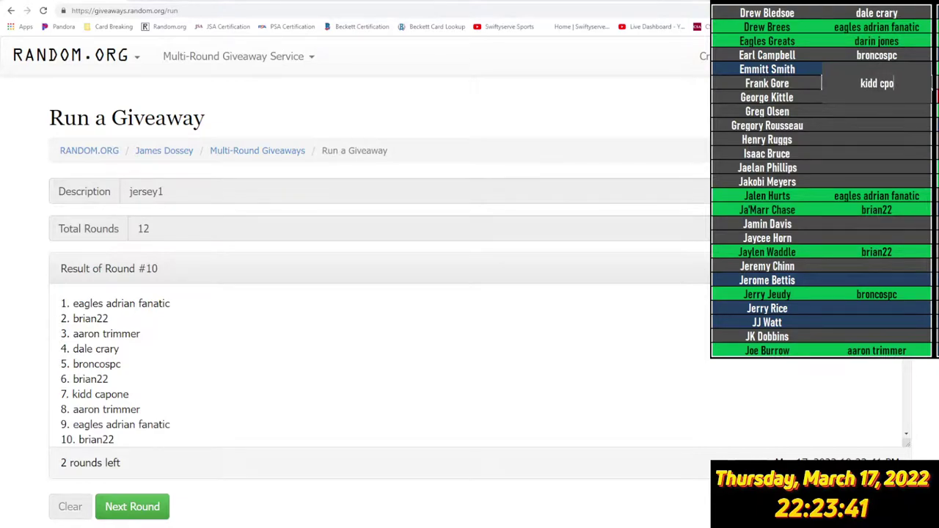
type("pone")
key("Return")
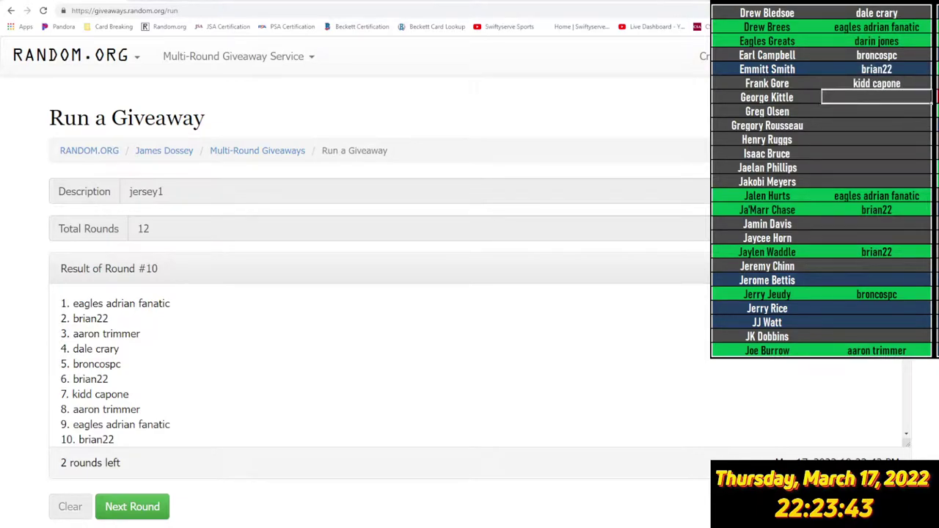
type("aa")
key("Return")
type("eag")
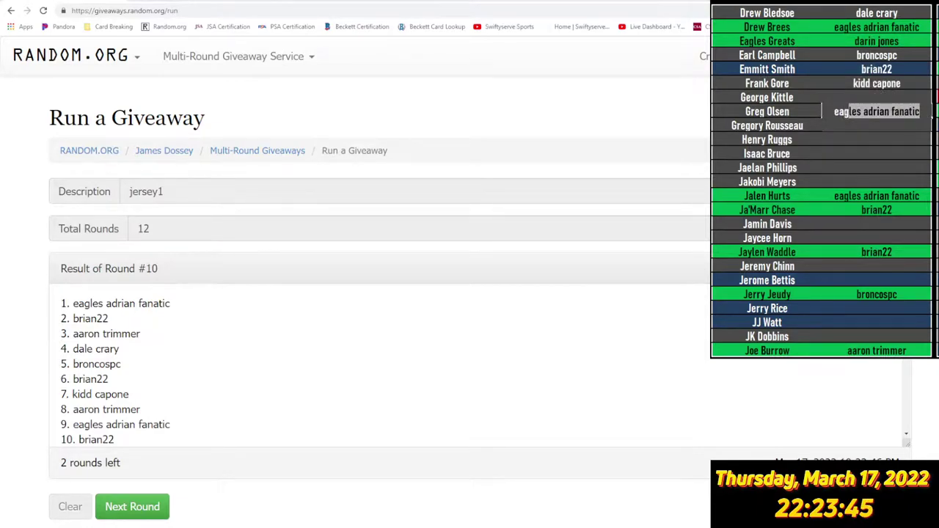
key("Return")
type("brian22")
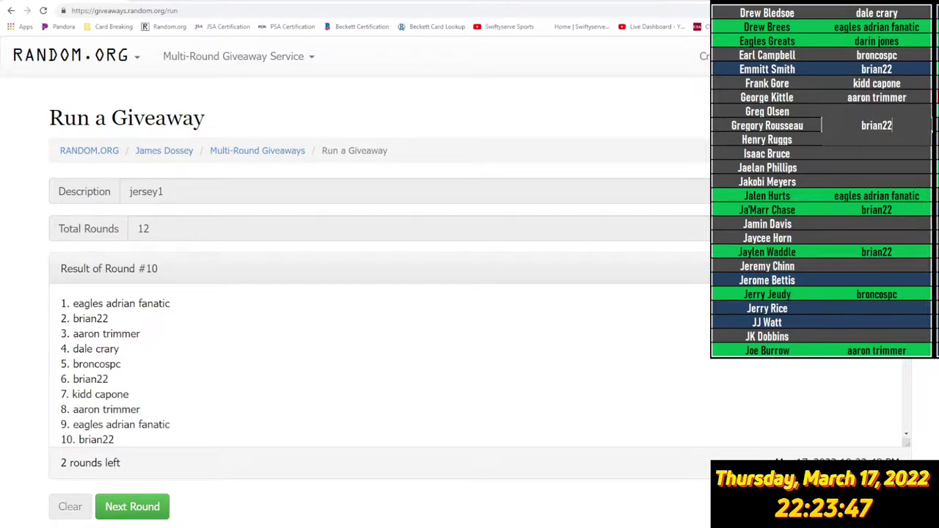
key("Return")
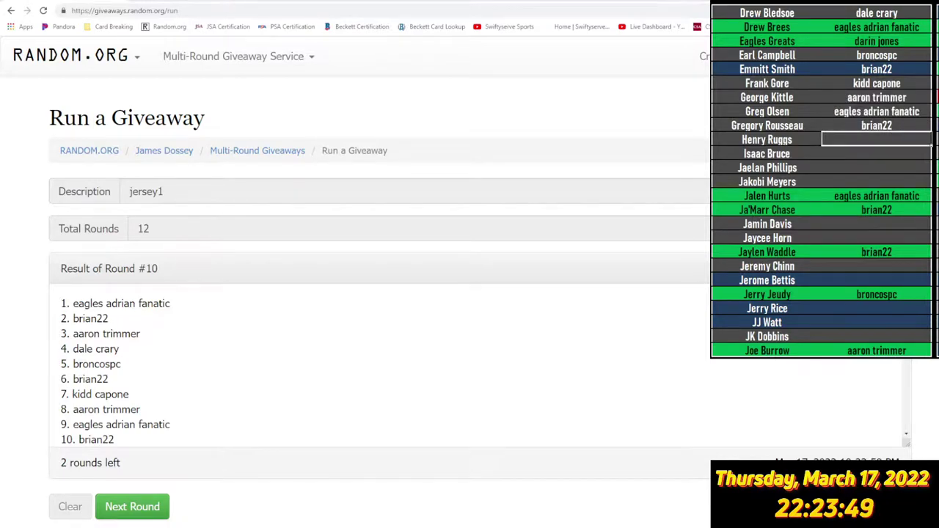
- Enter the owners for Henry Ruggs through Jamin Davis in the break sheet
left_click_drag(917, 293, 917, 372)
left_click(877, 140)
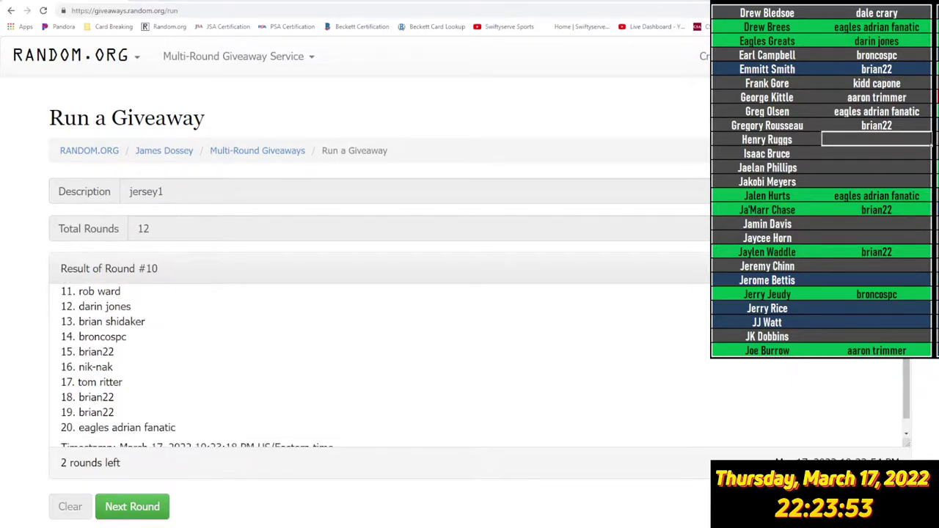
key("Return")
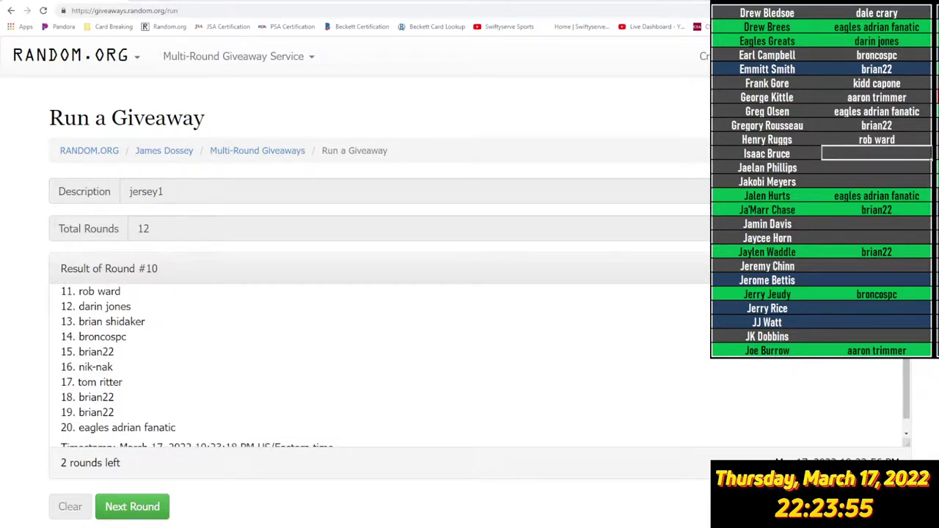
key("Return")
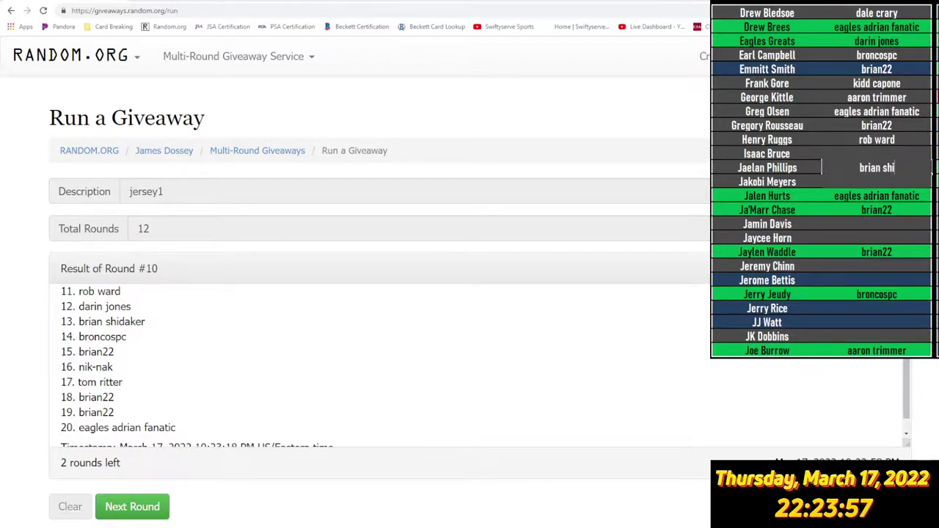
key("Return")
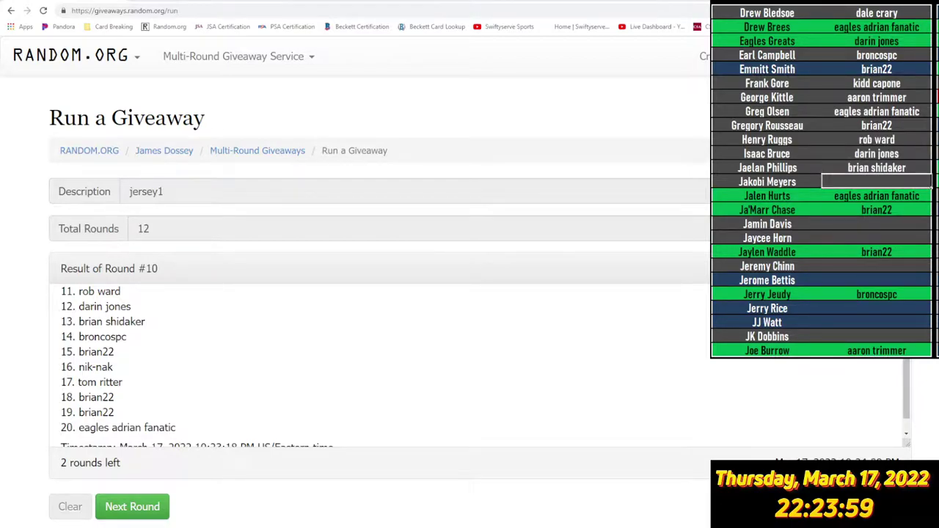
type("bro")
key("Return")
type("e")
key("Return")
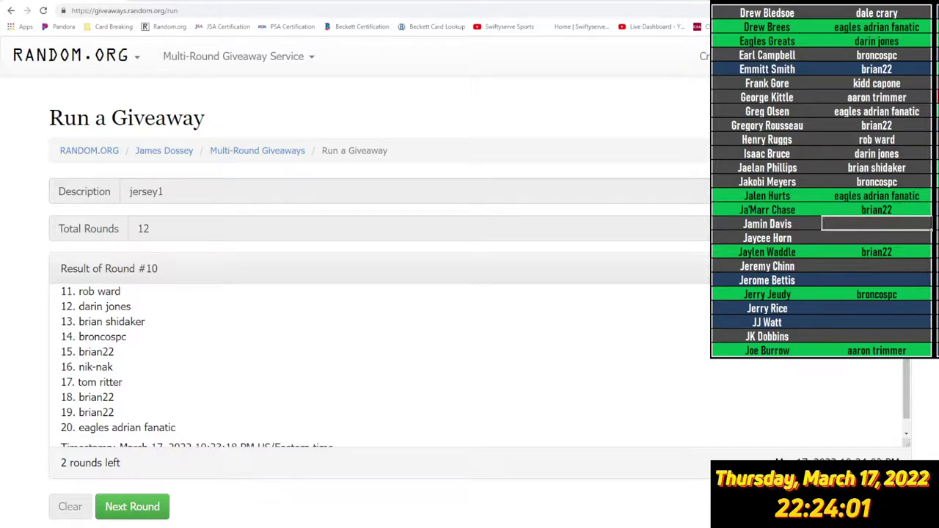
type("brian22")
key("Escape")
- Enter the owners for Jaycee Horn through JJ Watt in the break sheet
key("Down")
type("no")
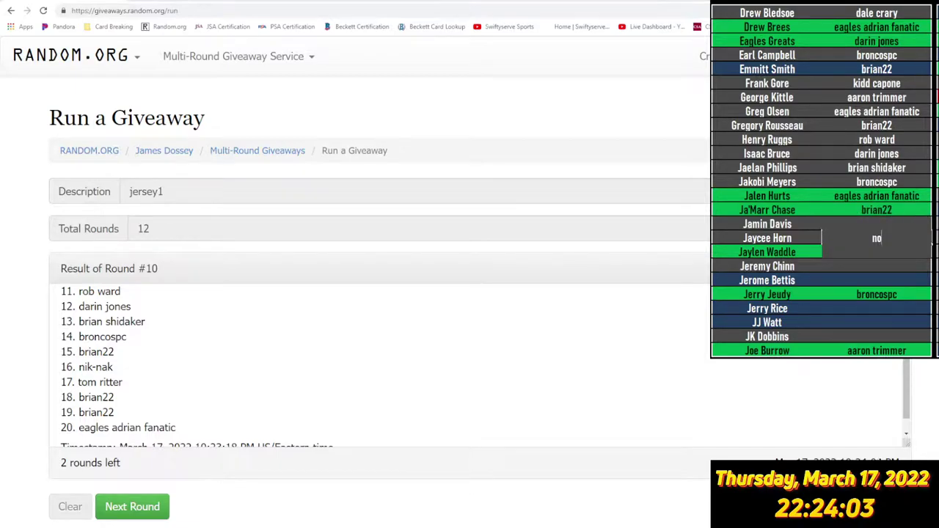
type("-nak")
key("Return")
type("brian22")
key("Return")
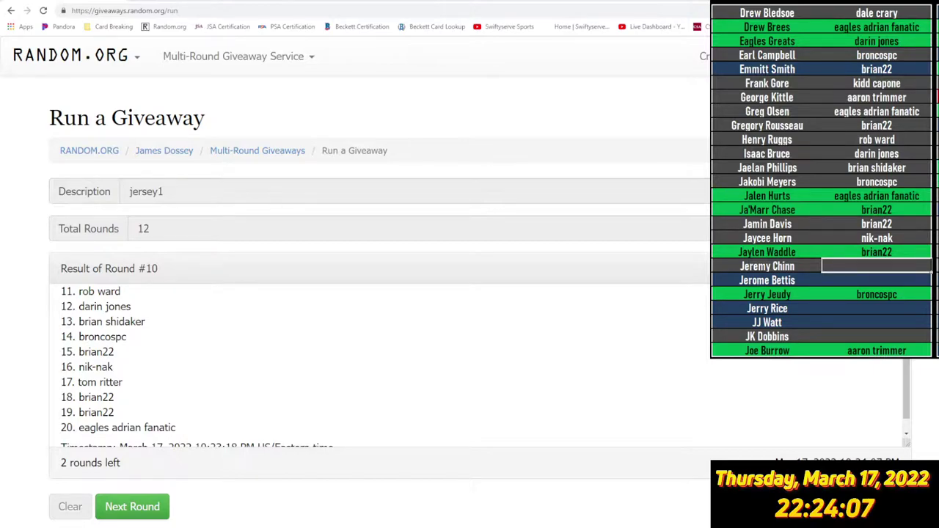
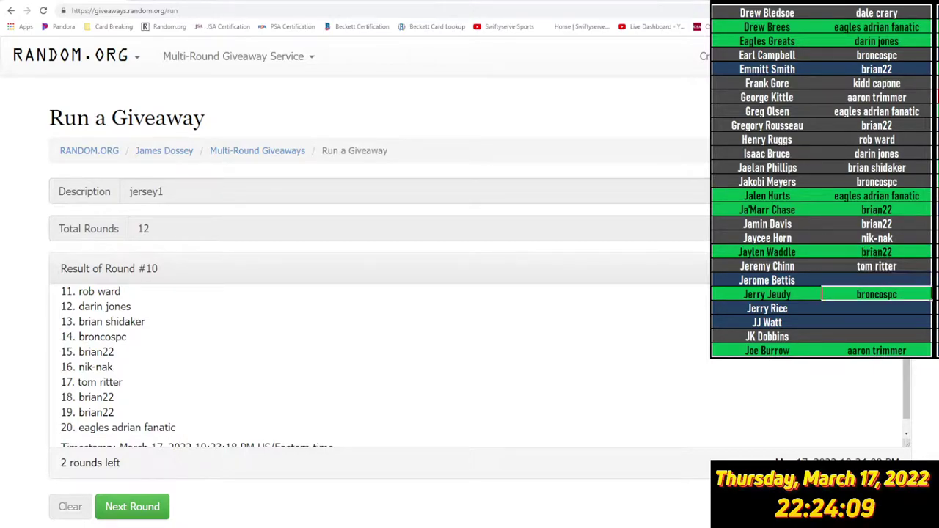
key("Return")
type("brian22")
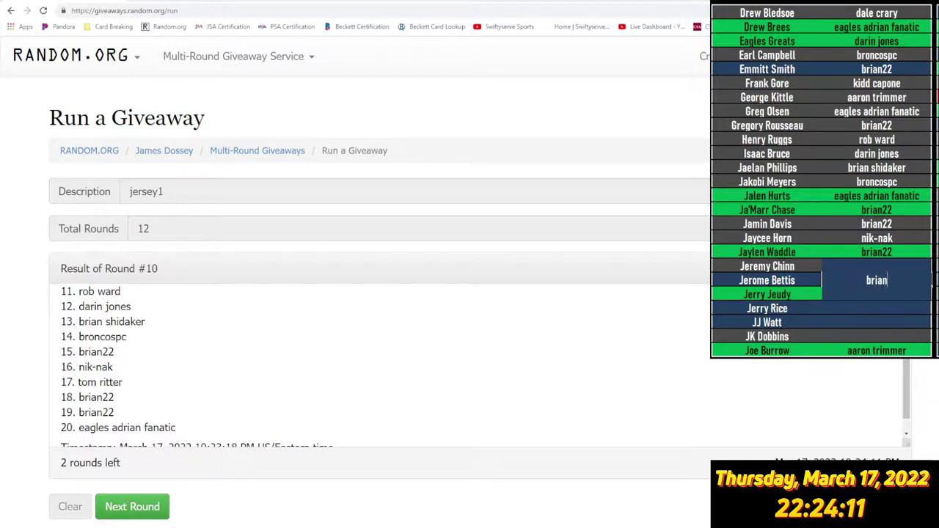
key("Return")
key("Return")
type("brian22")
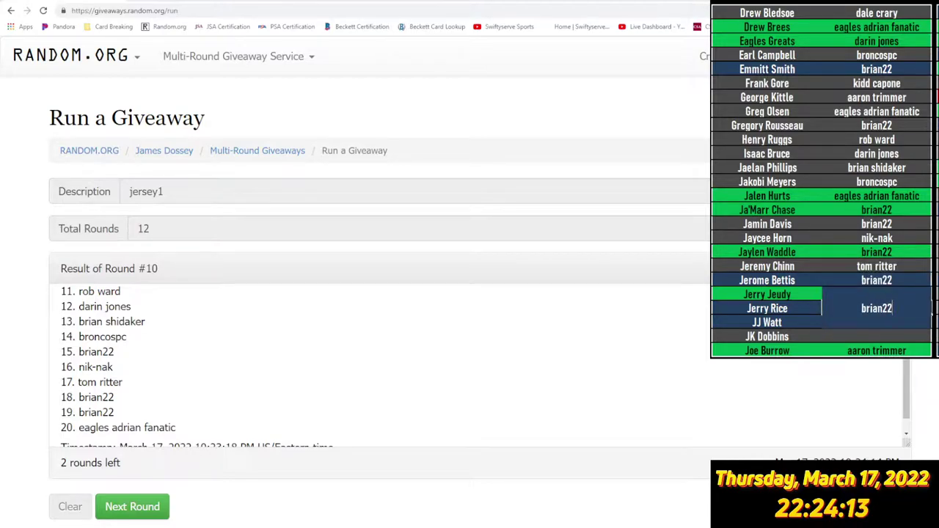
key("Return")
type("eagles adrian fanatic")
key("Return")
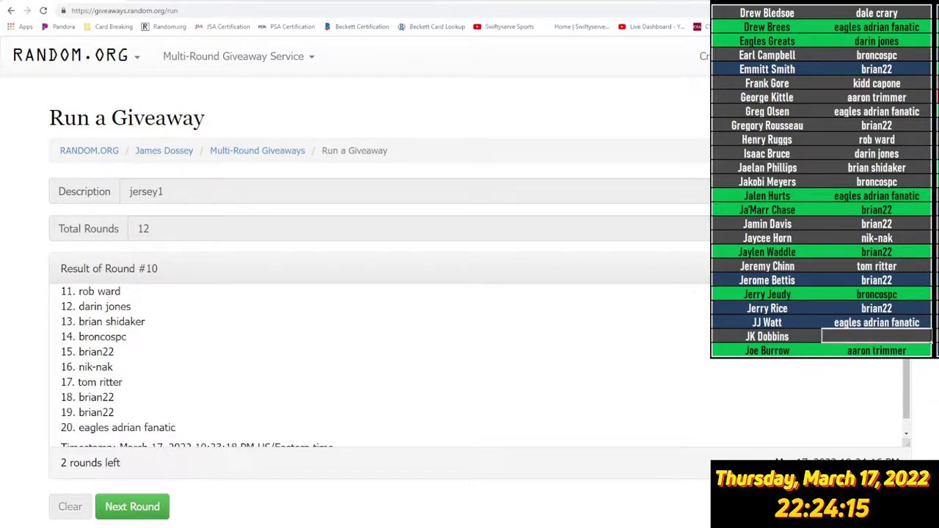
left_click_drag(914, 393, 915, 408)
- Draw Round #11 and log owners for JK Dobbins through JuJu Smith-Schuster
left_click(136, 507)
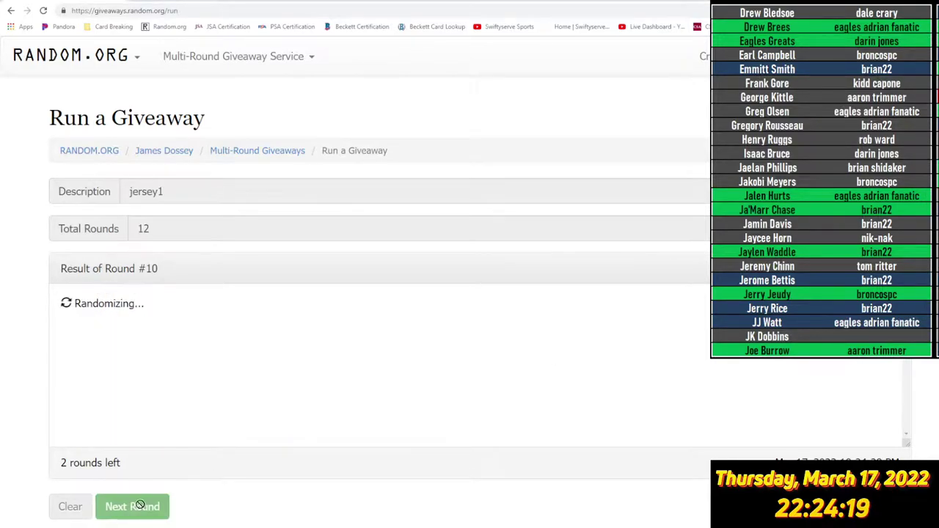
type("kidd")
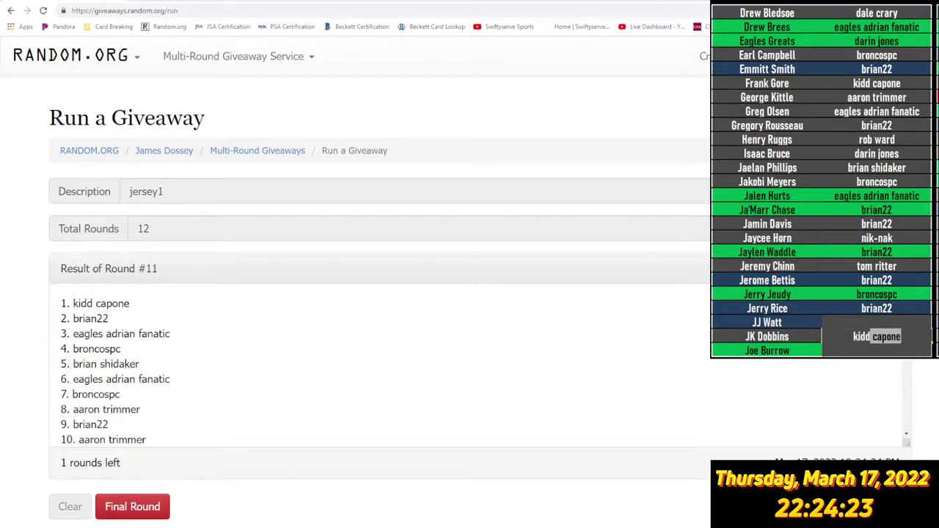
key("Return")
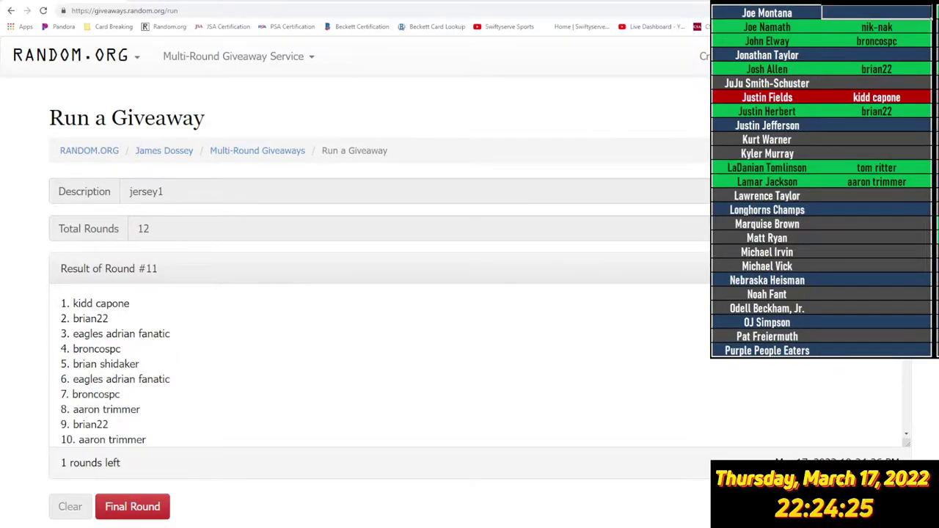
type("brian22")
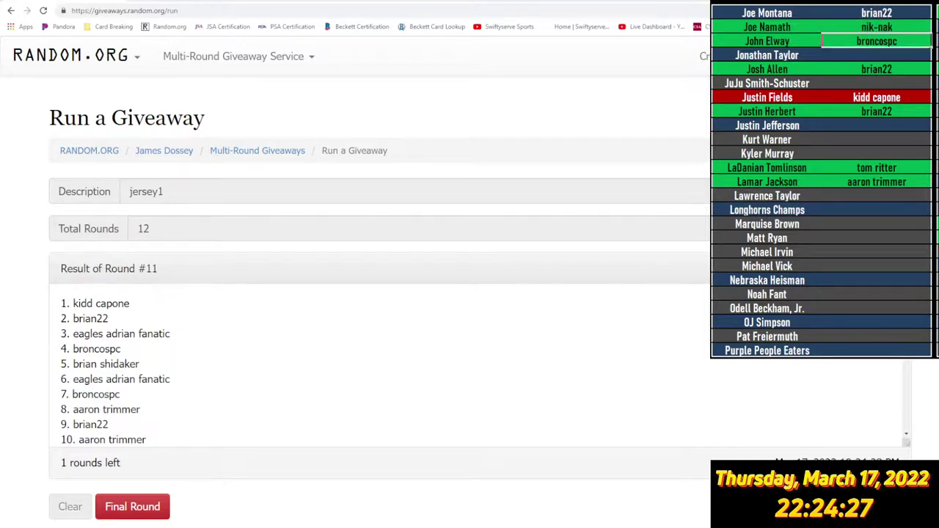
key("Return")
key("Down")
key("Down")
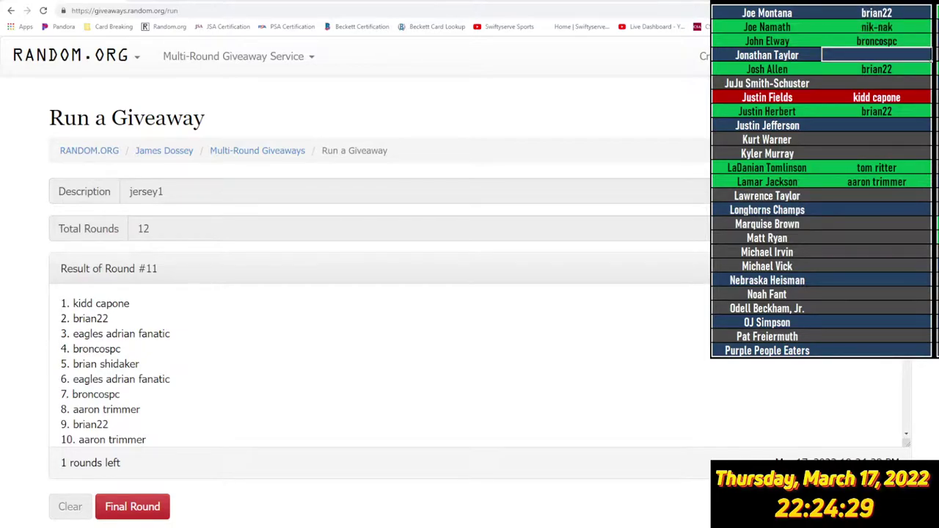
type("eagles adri")
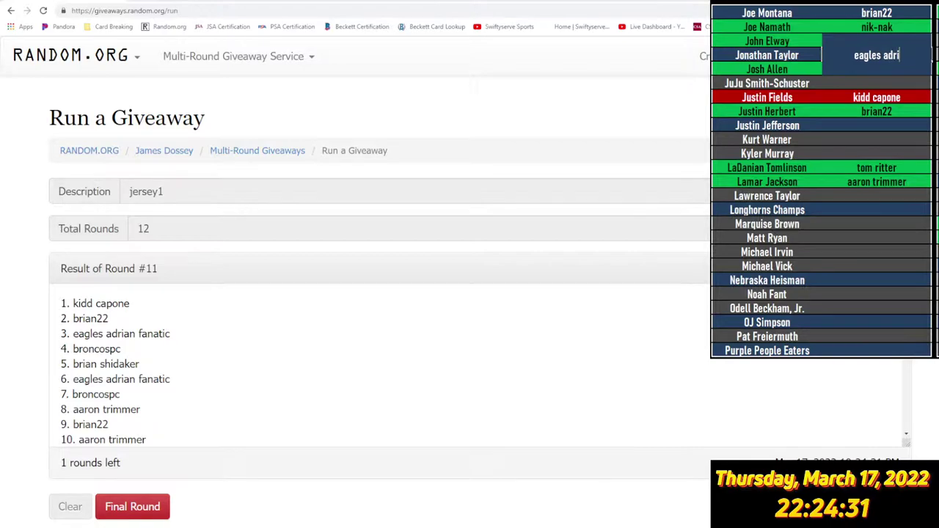
type("an fana")
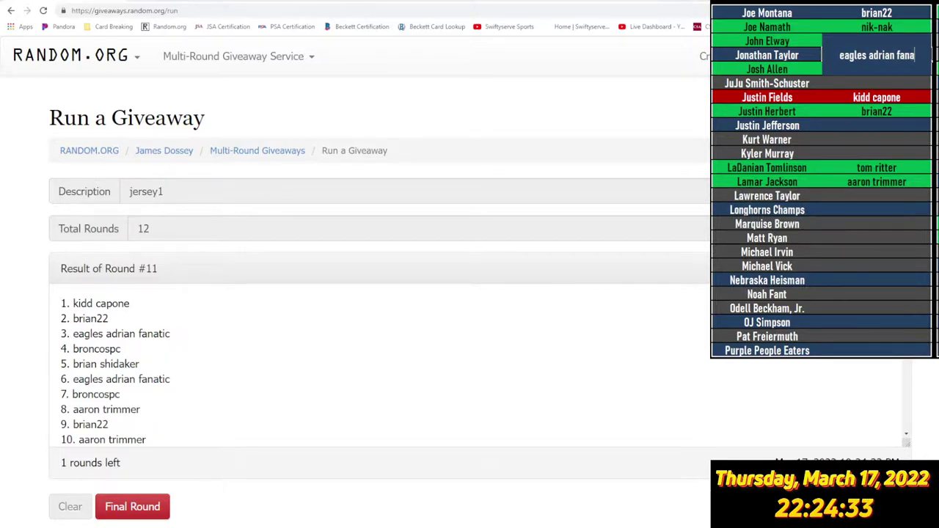
type("tic")
key("Return")
key("Down")
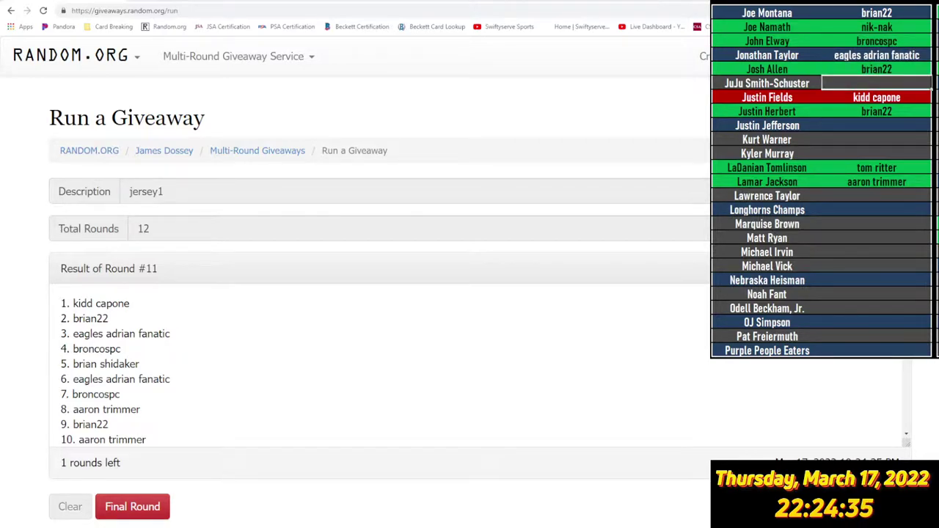
type("bro")
key("Return")
- Log the Round #11 owners for Justin Jefferson through Marquise Brown
key("Down")
key("Down")
type("\b")
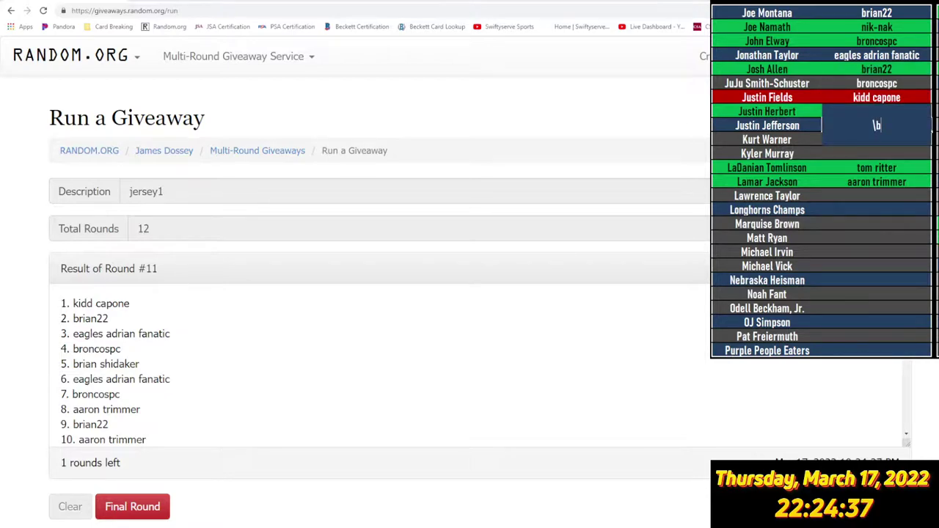
key("BackSpace")
key("BackSpace")
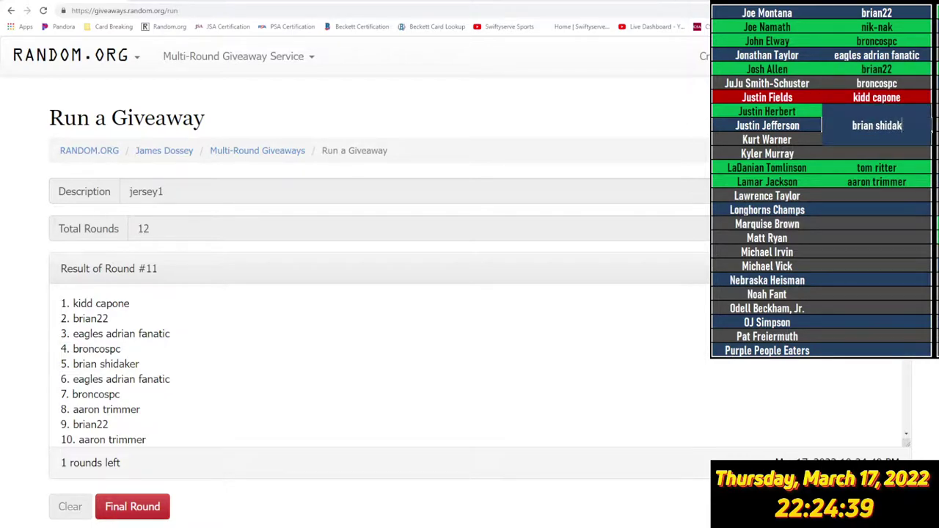
key("Return")
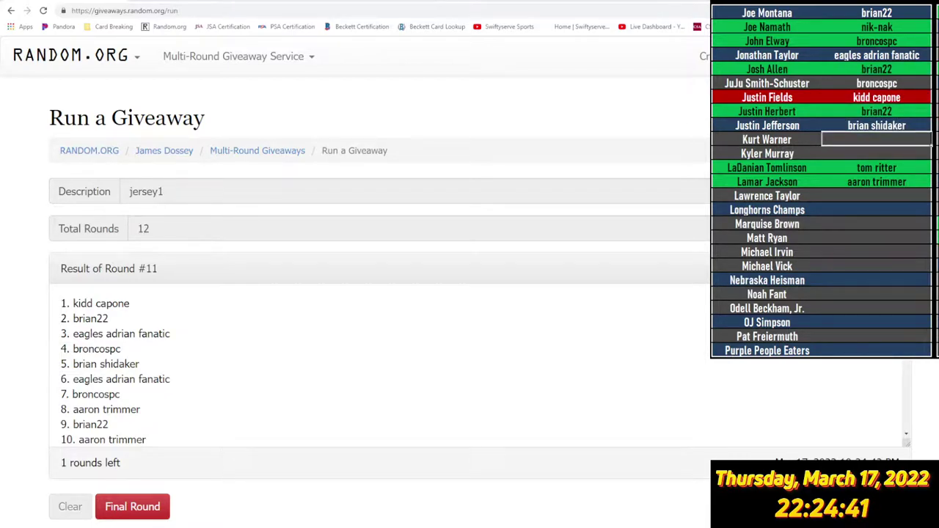
type("eag")
key("Return")
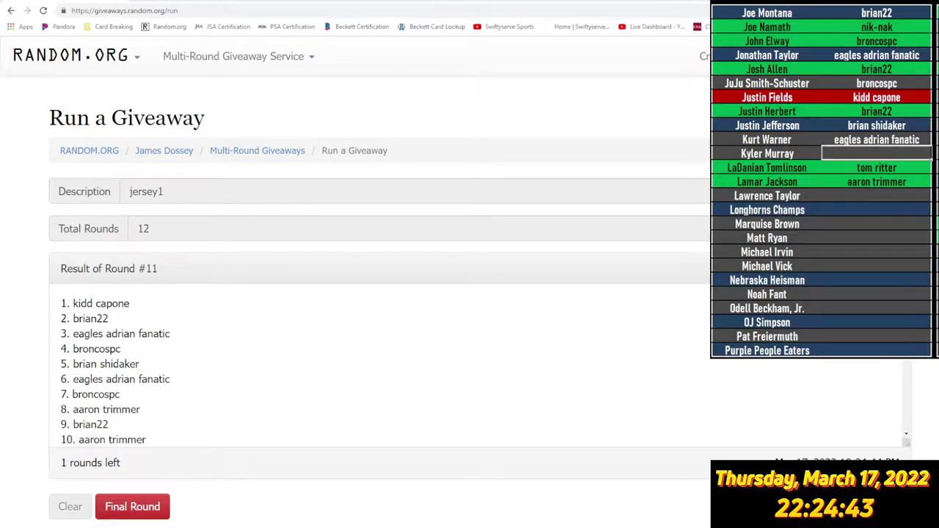
type("bronco")
key("Return")
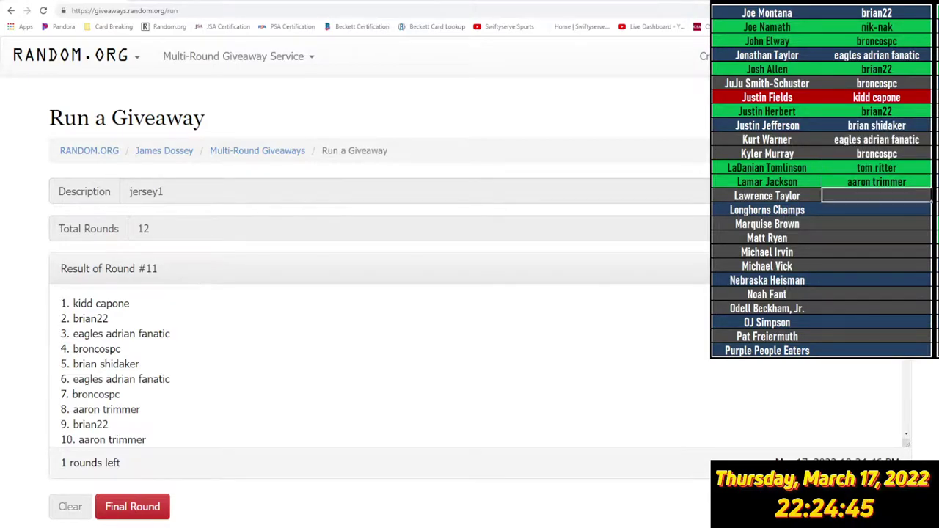
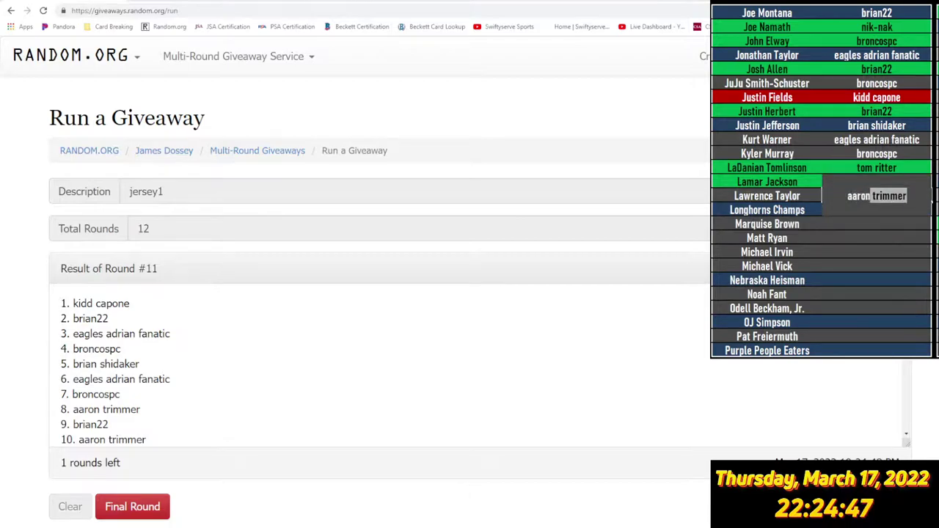
key("Return")
type("brian22")
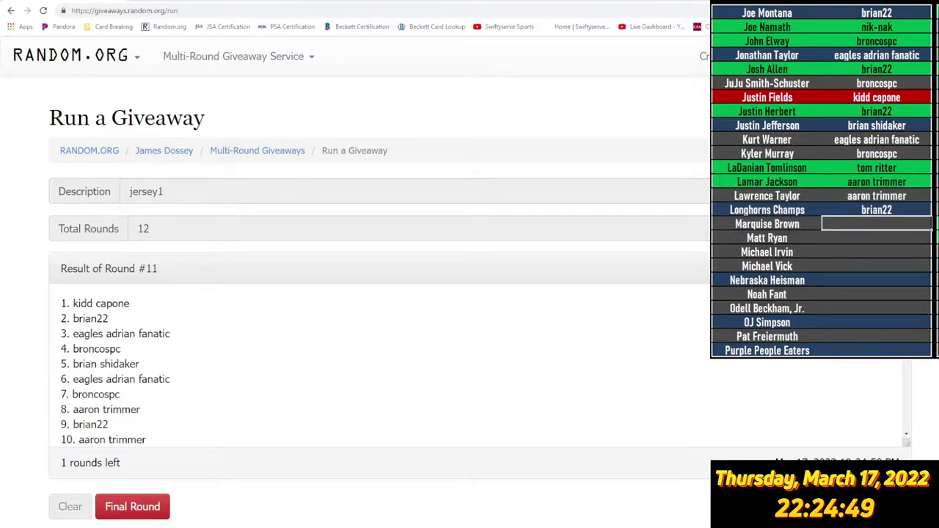
key("Return")
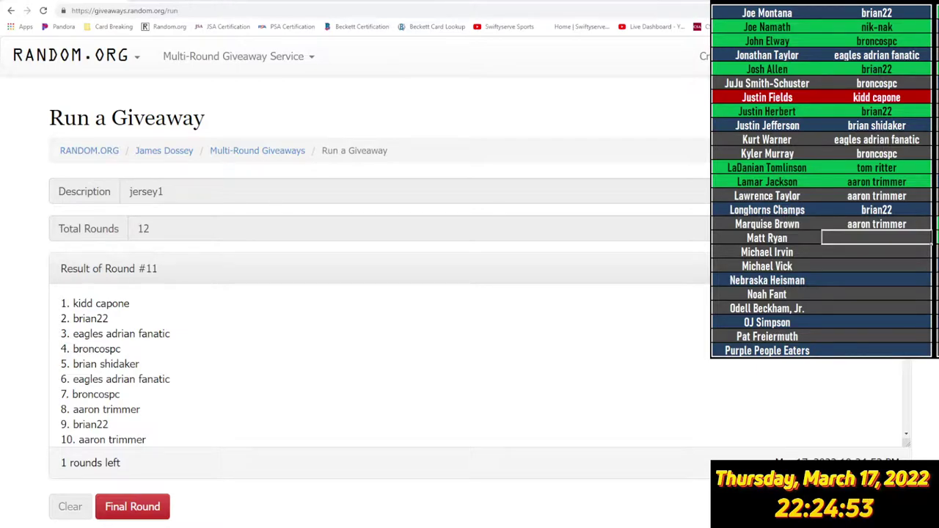
- Enter owners for Matt Ryan, Michael Irvin, Michael Vick and Nebraska Heisman
left_click_drag(908, 296, 916, 375)
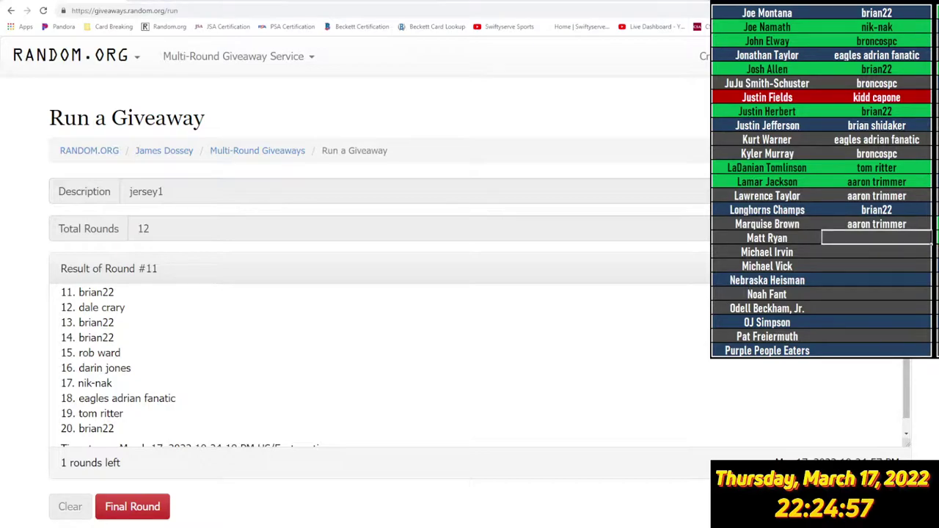
type("brian22")
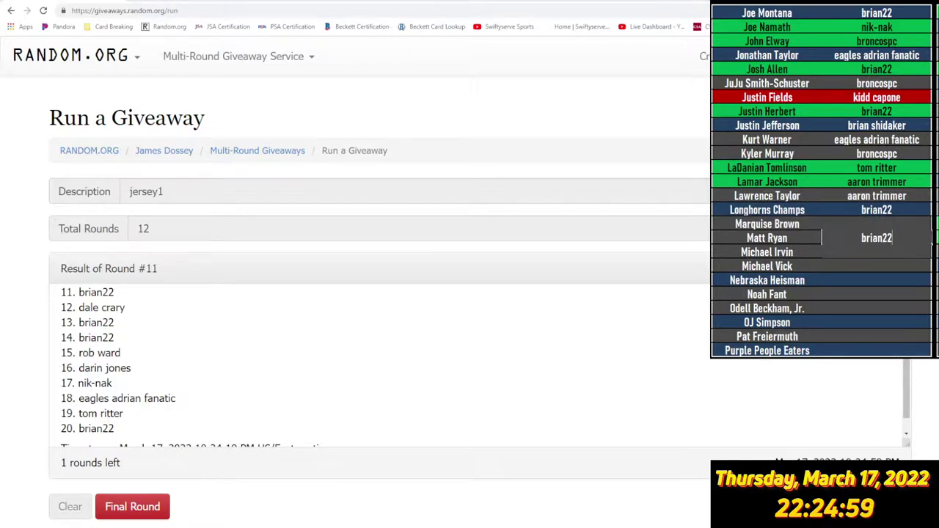
key("Return")
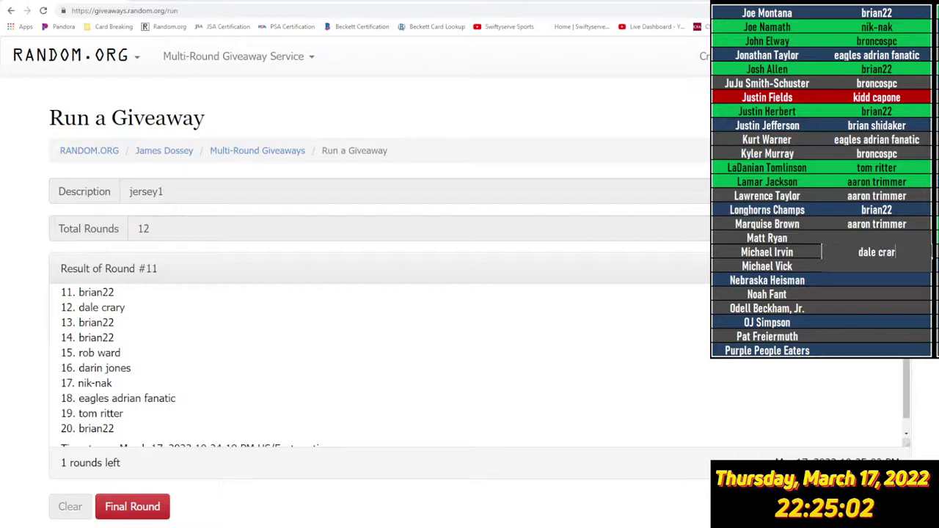
key("Escape")
key("Down")
type("brian22")
key("Return")
type("brian22")
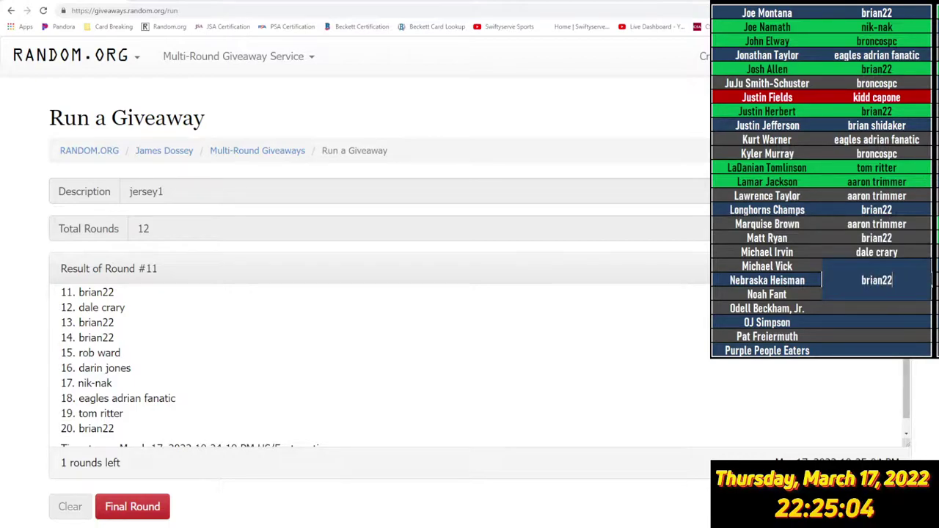
key("Return")
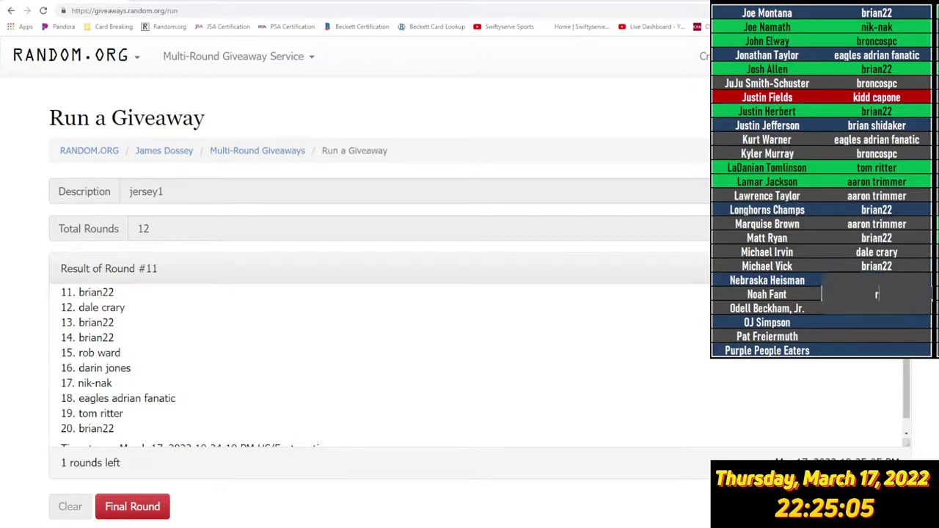
- Enter owners for Noah Fant through Ray Lewis, leaving Pat Freiermuth blank
key("Return")
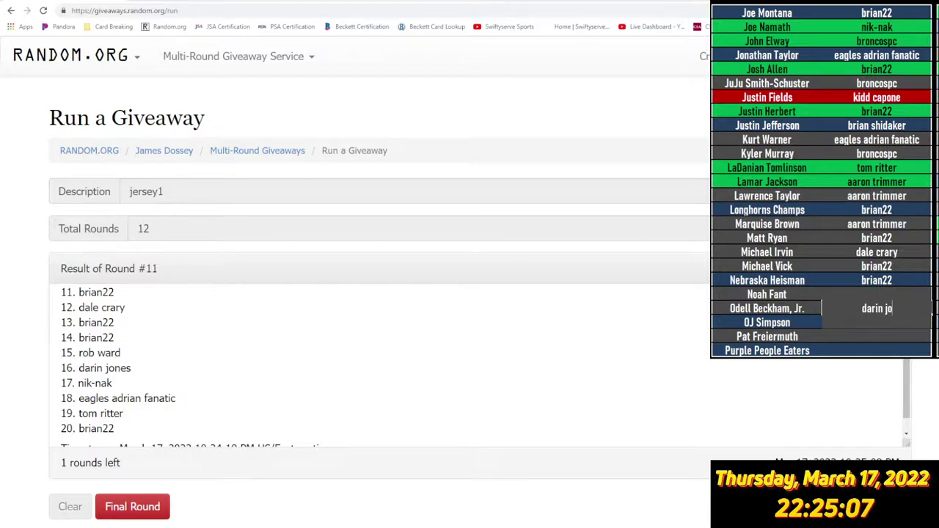
key("Return")
type("n")
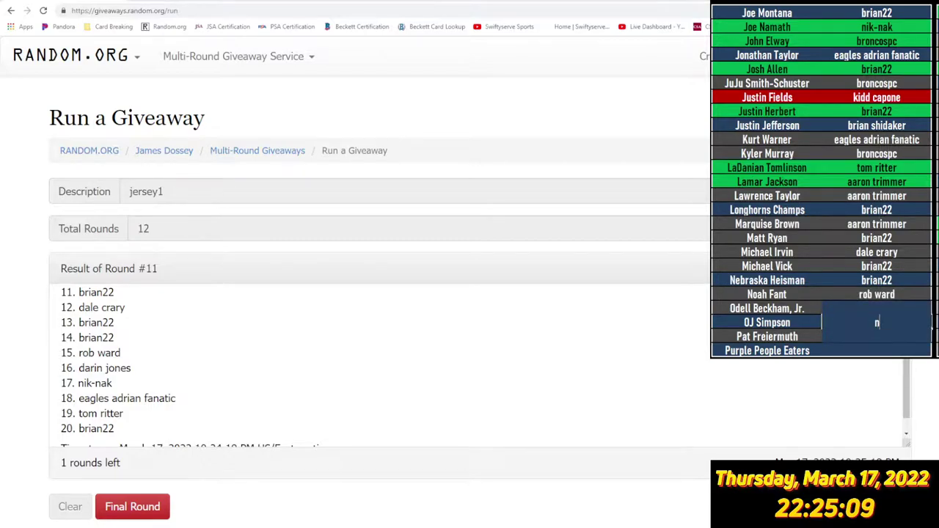
type("ik0nak")
key("Return")
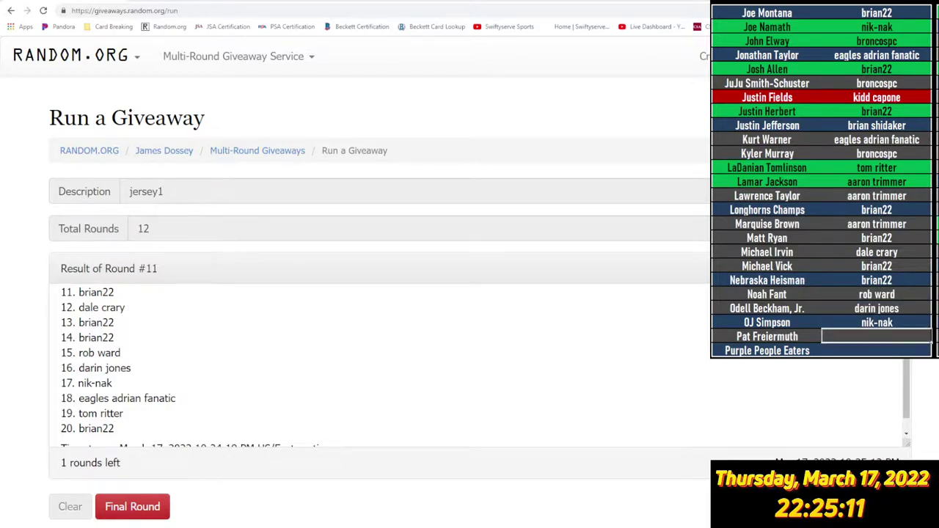
type("eagle")
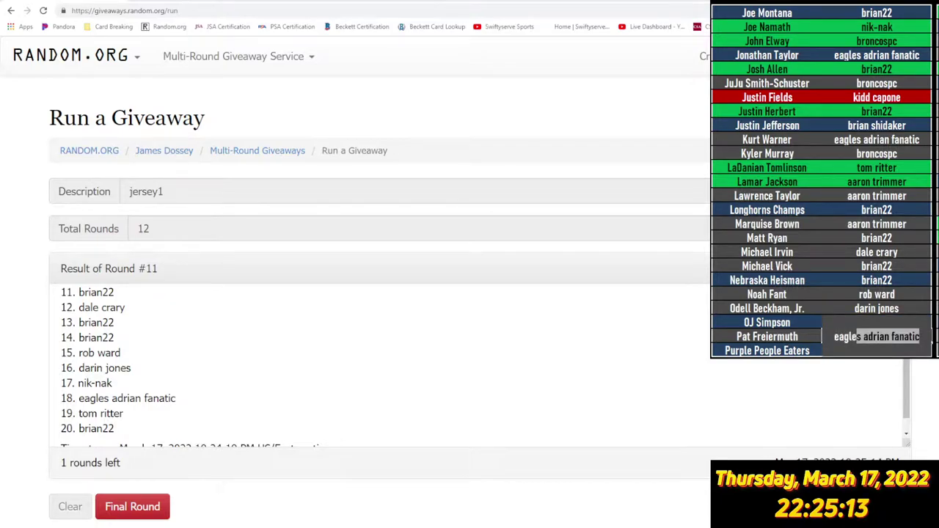
key("Escape")
key("Down")
type("tom")
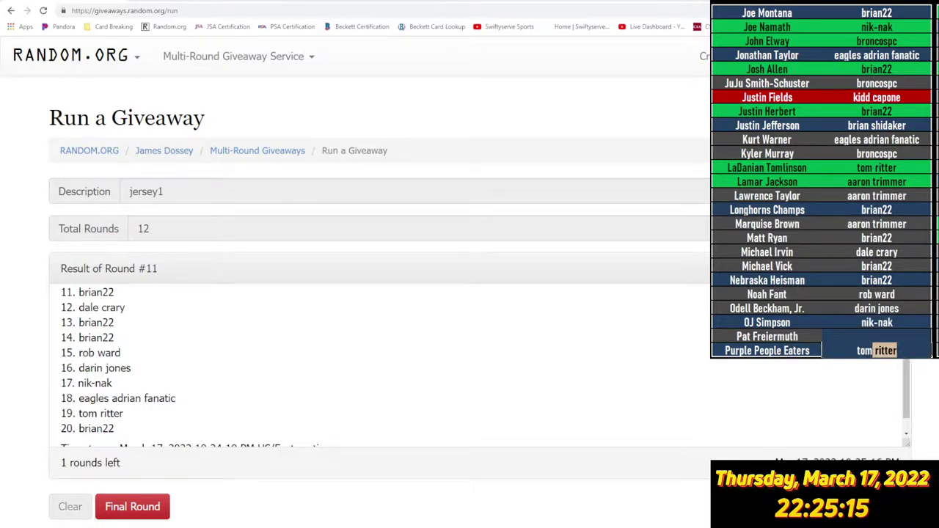
key("Return")
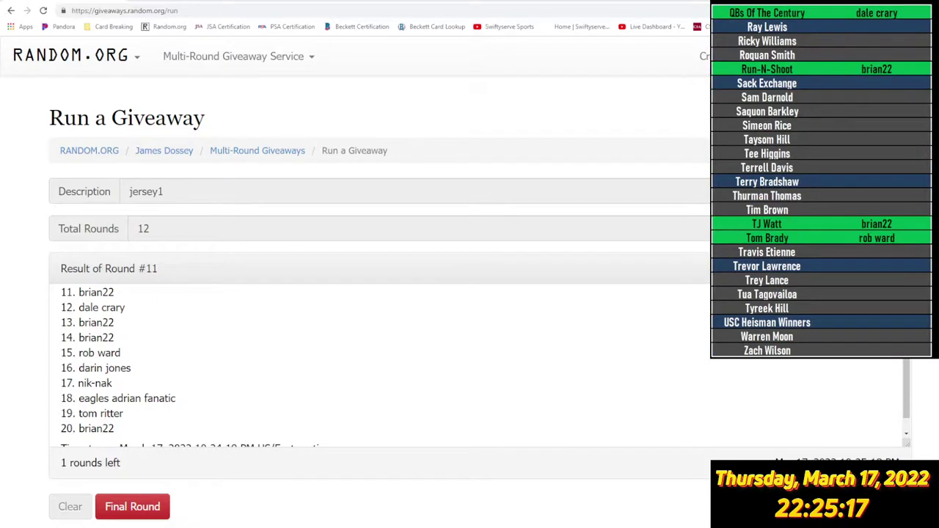
left_click(877, 27)
type("brian22")
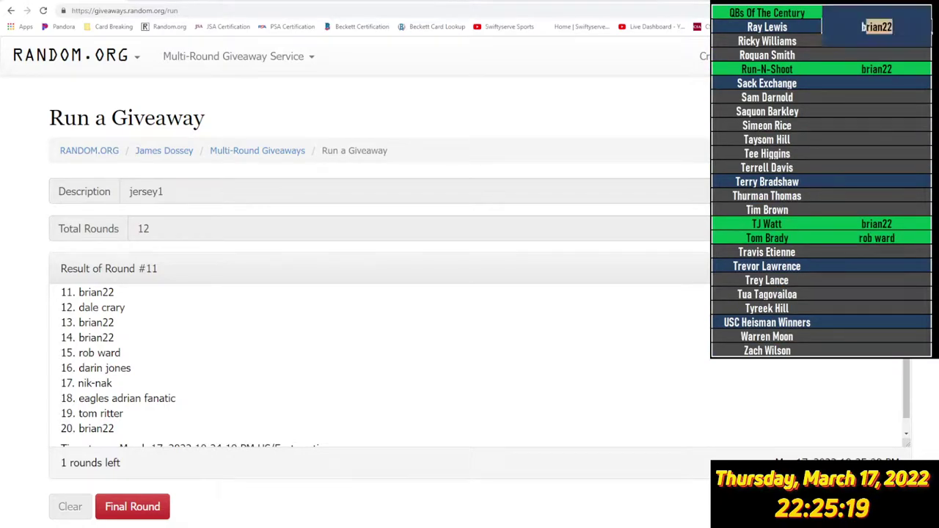
key("Return")
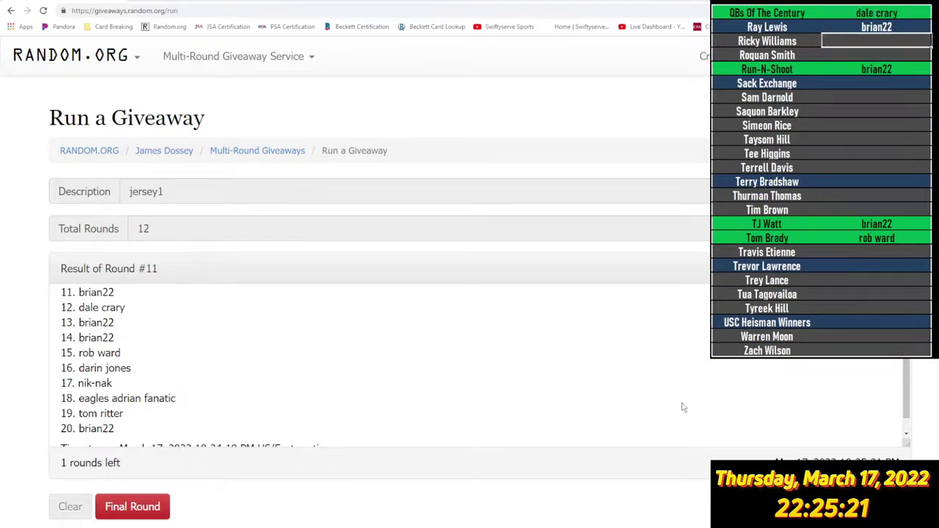
left_click_drag(907, 388, 907, 402)
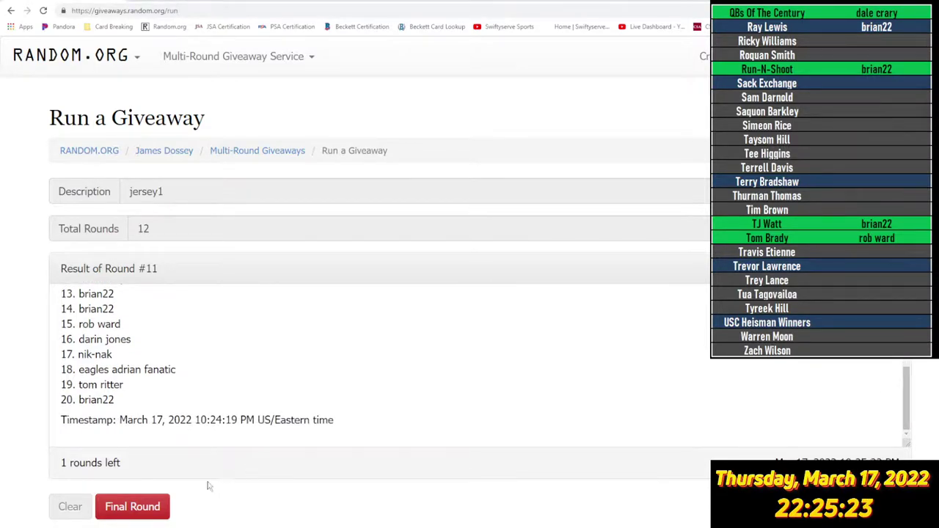
- Run the final RANDOM.ORG round and enter the winning owner for Roquan Smith
left_click(147, 507)
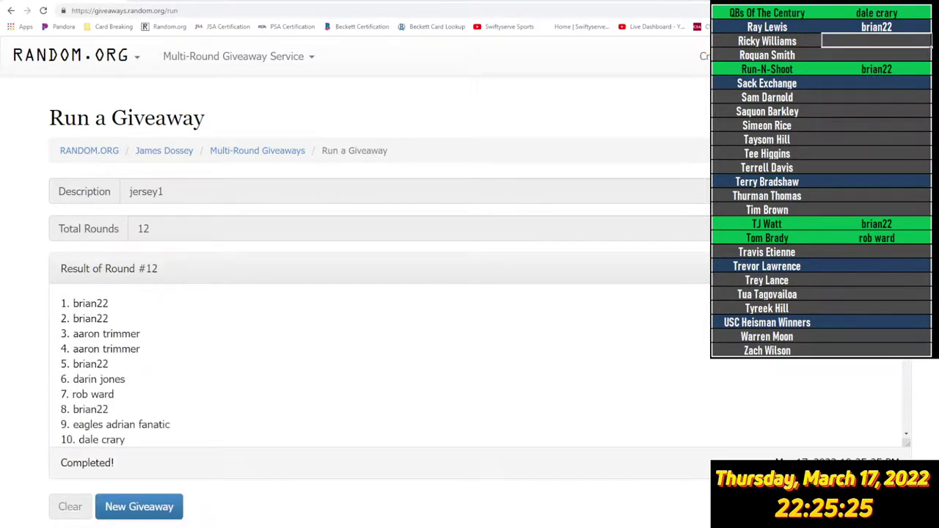
left_click(877, 55)
type("rb")
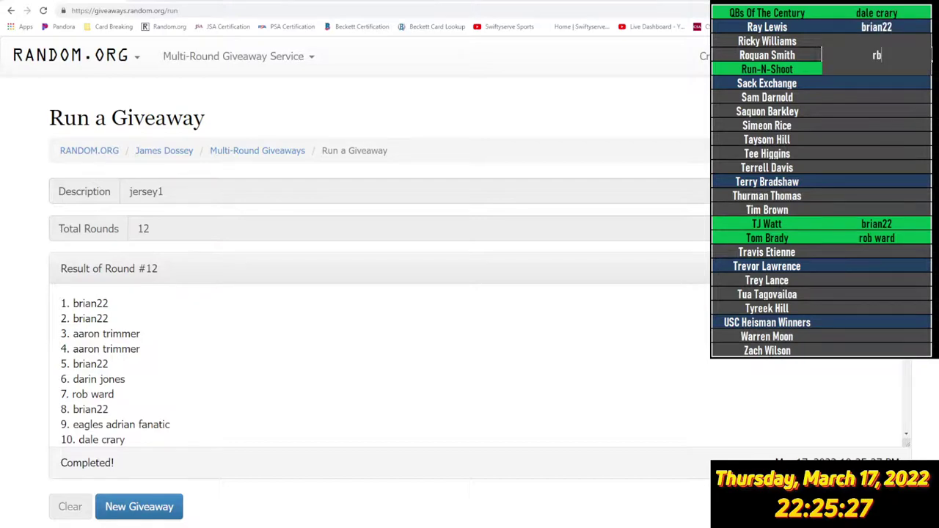
key("BackSpace")
key("BackSpace")
type("brian22")
key("Return")
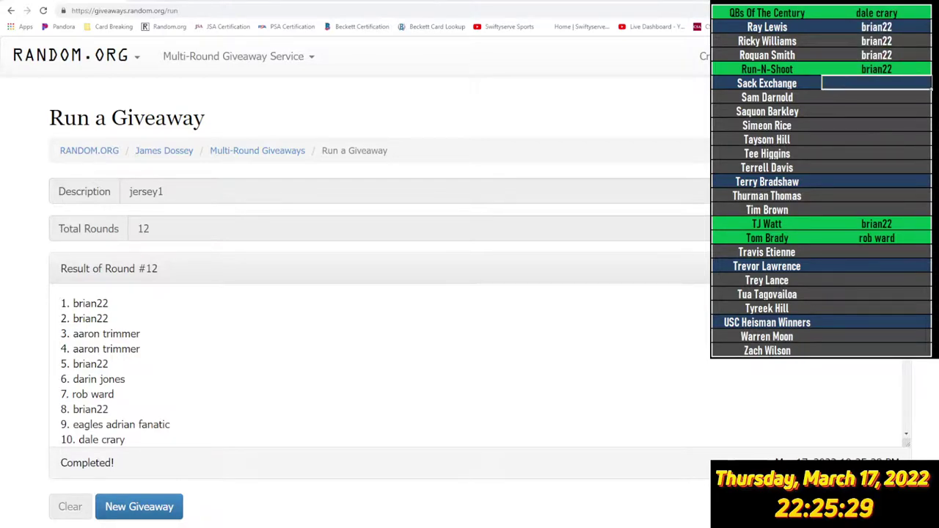
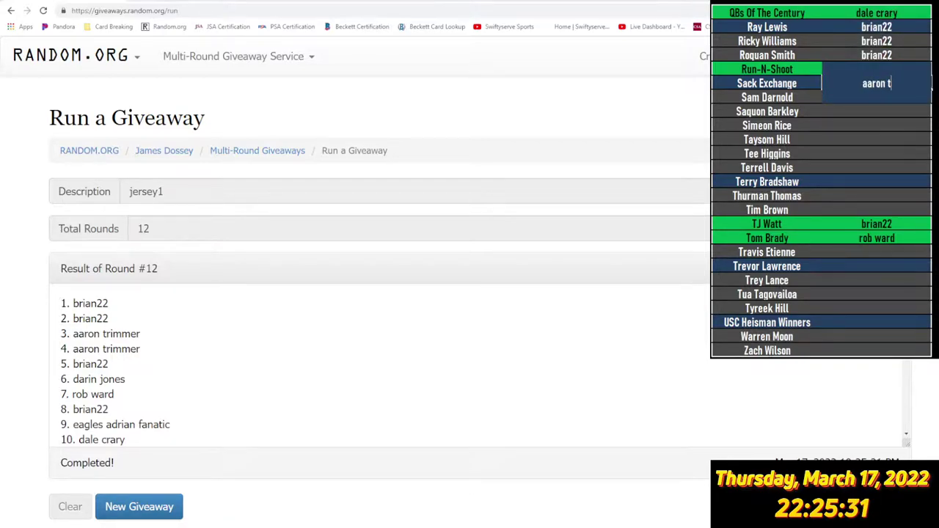
- Enter the owners for Sack Exchange, Sam Darnold, Saquon Barkley and Simeon Rice
key("Return")
key("Return")
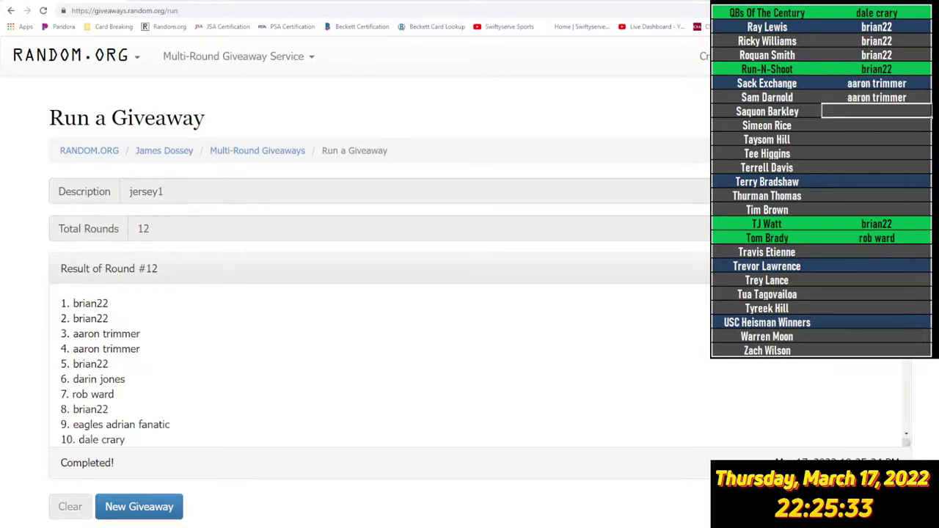
type("brian22")
key("Return")
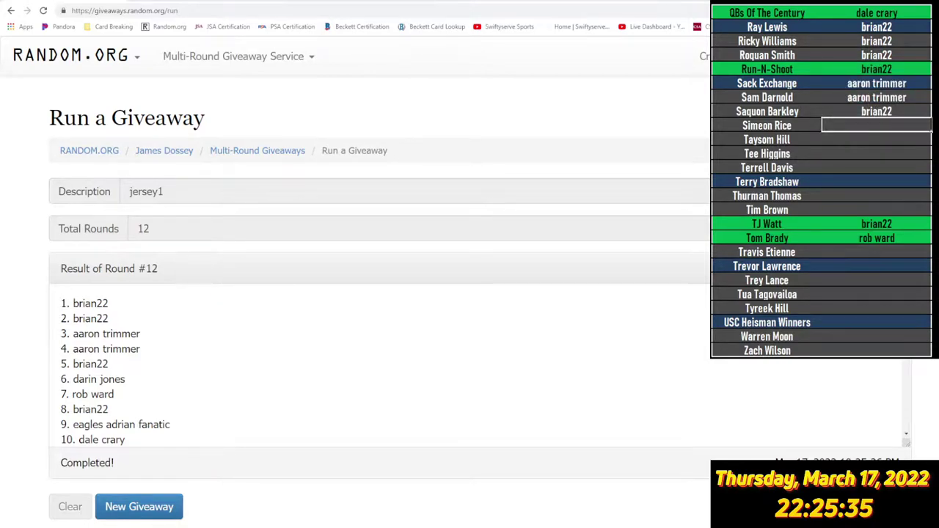
key("Return")
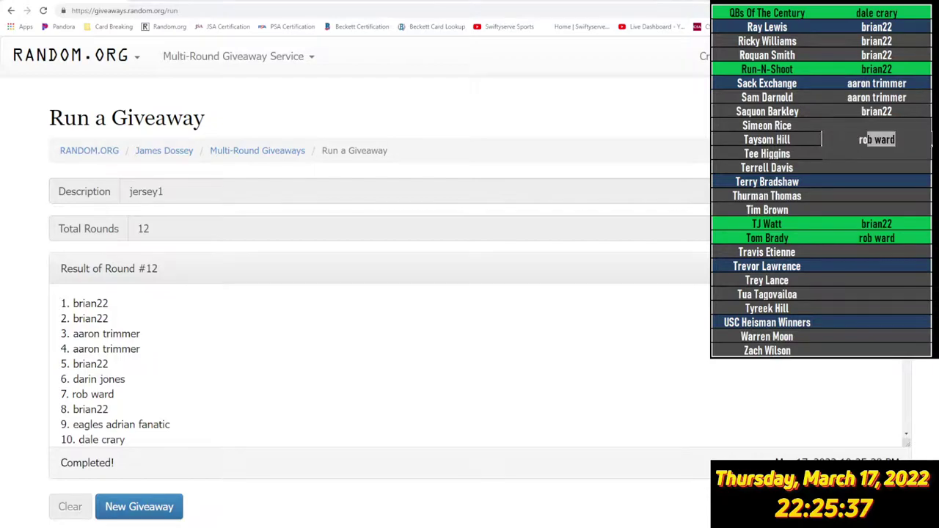
- Fill in the owners for Taysom Hill, Tee Higgins, Terrell Davis and Terry Bradshaw
key("Return")
type("br")
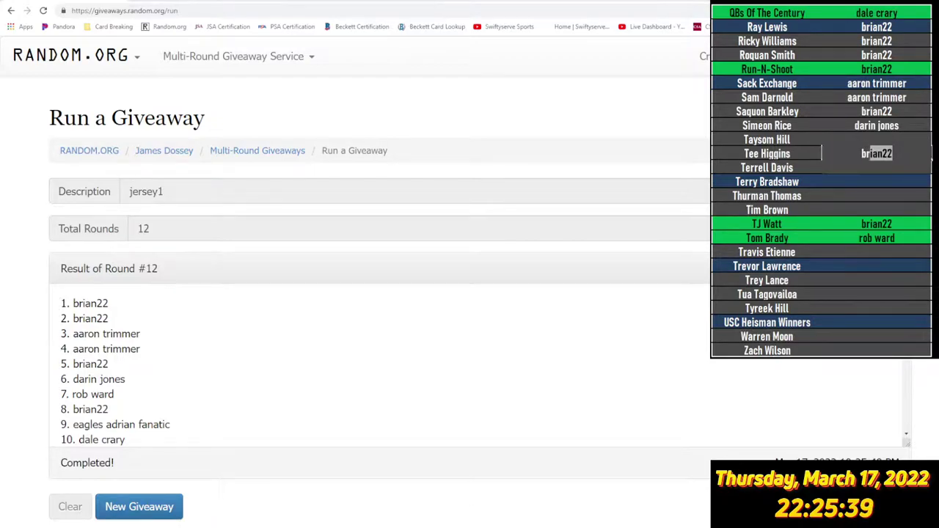
key("Escape")
key("Down")
type("eagles a")
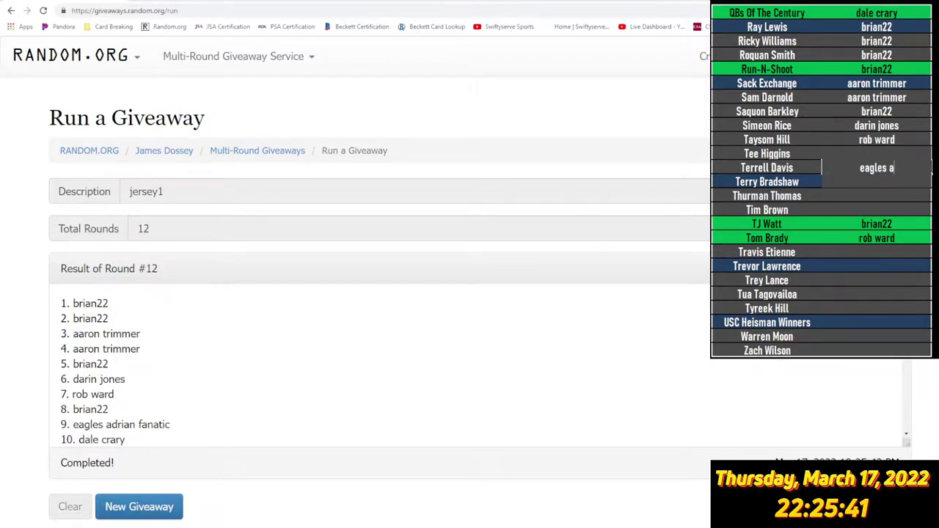
type("drian fanatic")
key("Return")
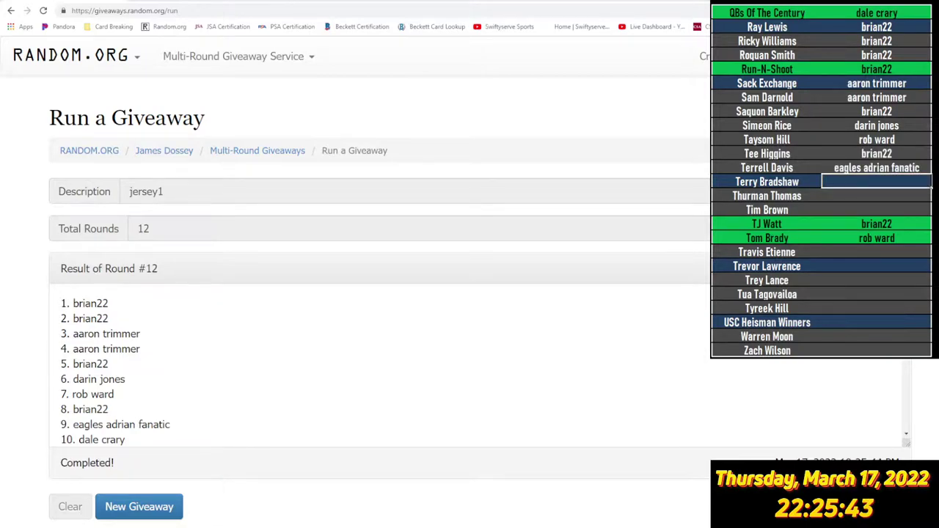
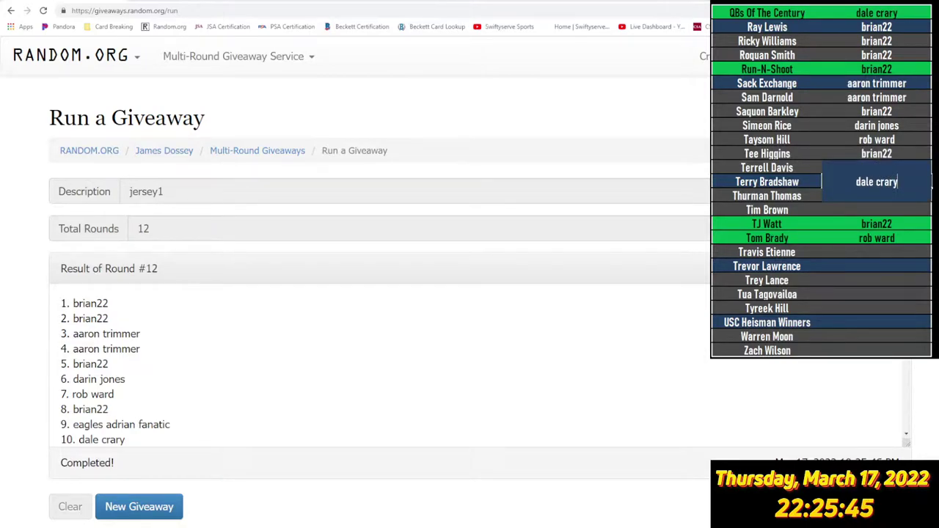
key("Return")
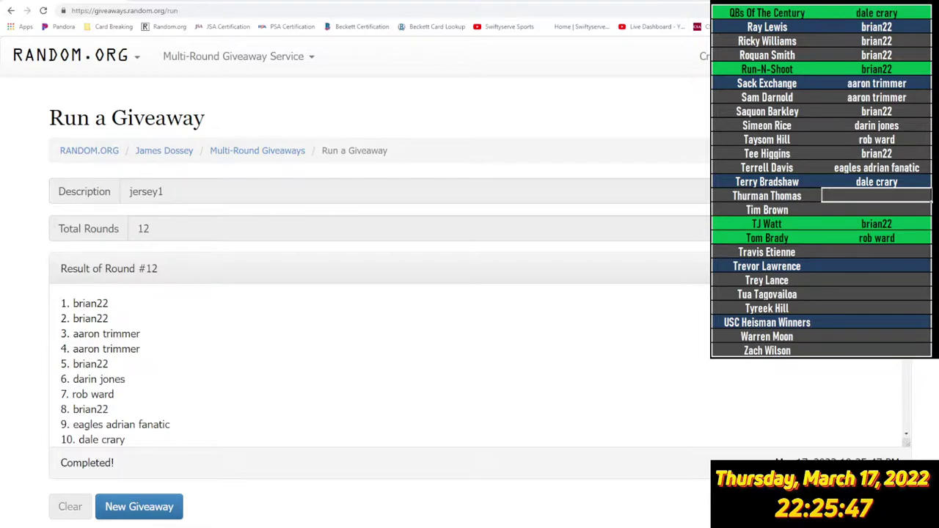
- Enter the winning owners for Thurman Thomas and Tim Brown
left_click_drag(908, 294, 908, 365)
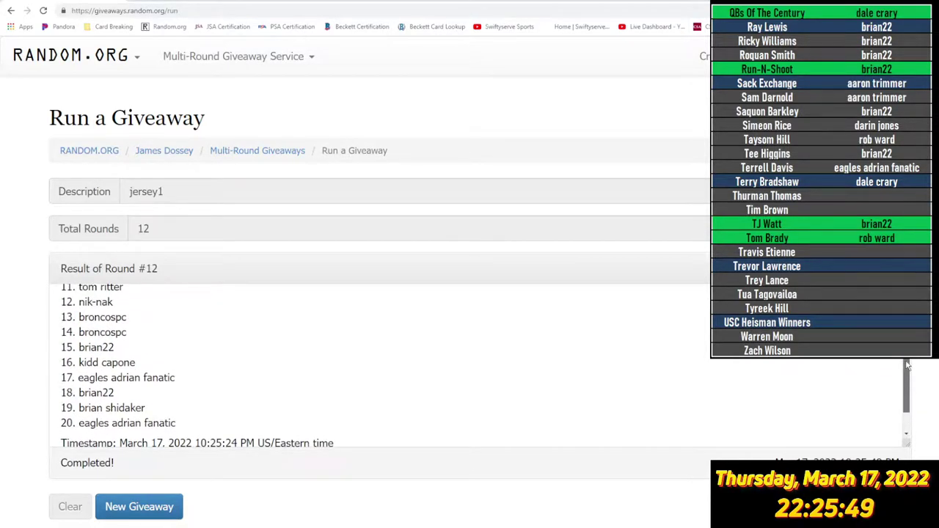
left_click(877, 196)
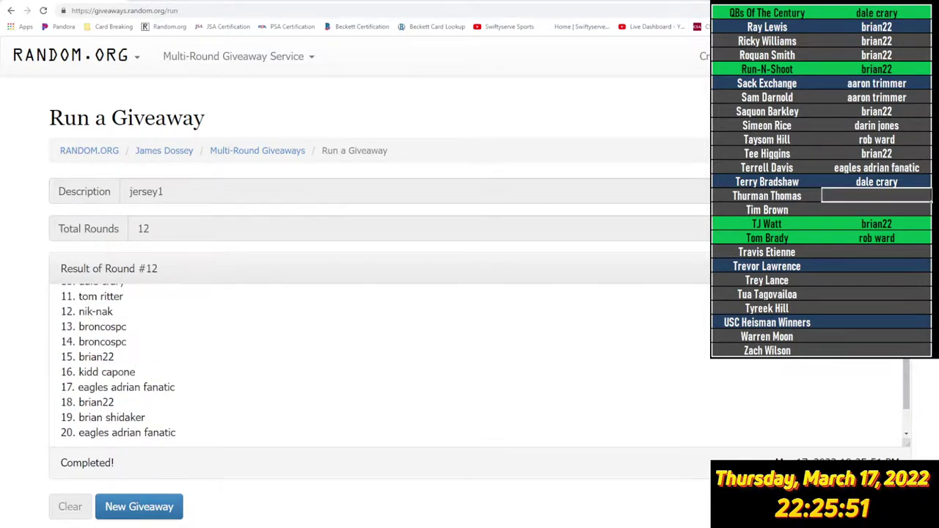
key("Return")
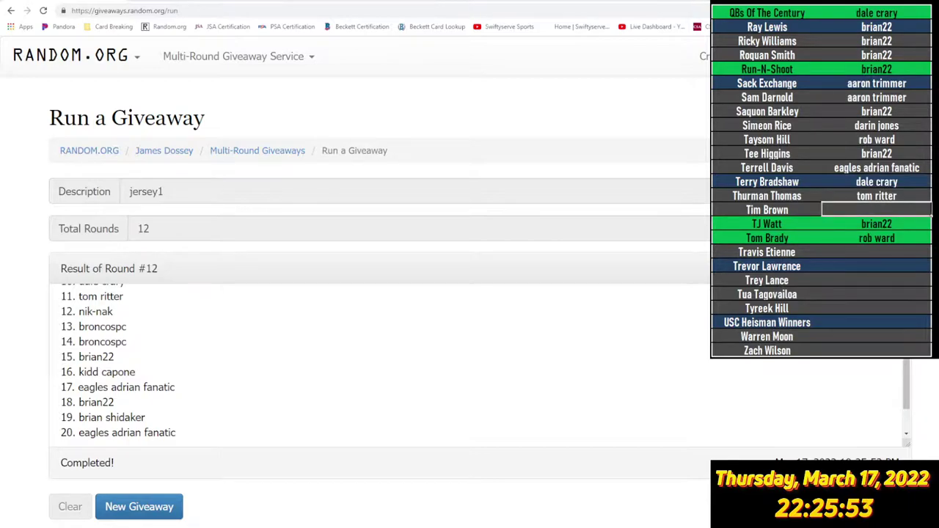
type("nik-")
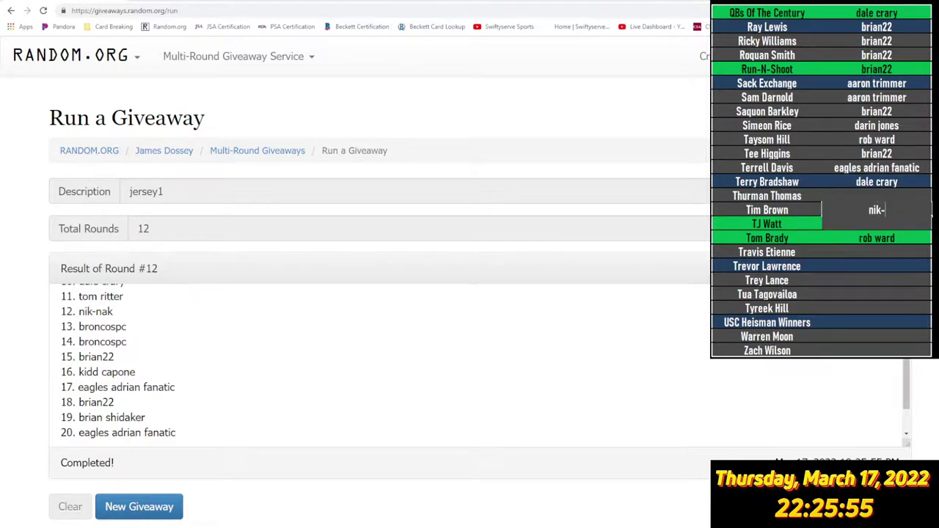
type("nak")
key("Return")
key("Return")
key("Return")
- Record the same winning owner for Travis Etienne and Trevor Lawrence, correcting mistyped entries
type("b")
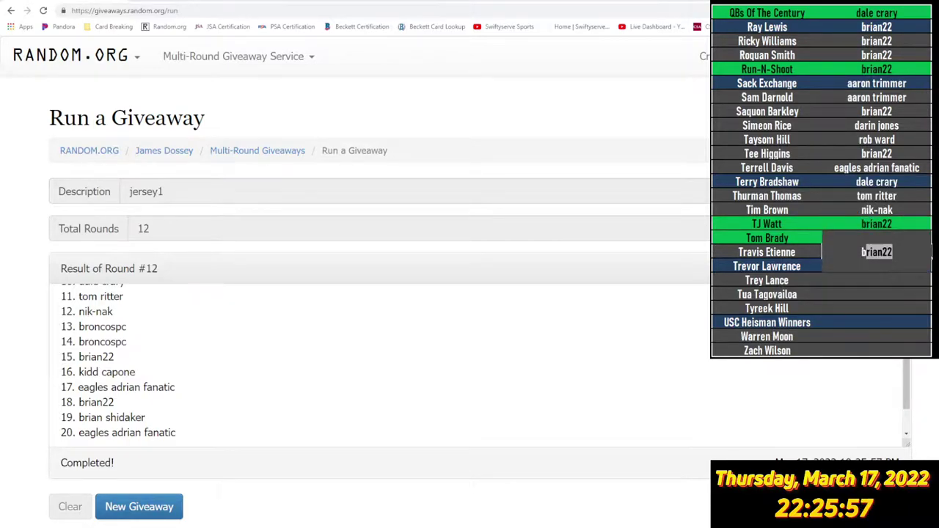
type("ro")
key("Return")
key("Up")
type("broncosp")
key("Return")
type("bro")
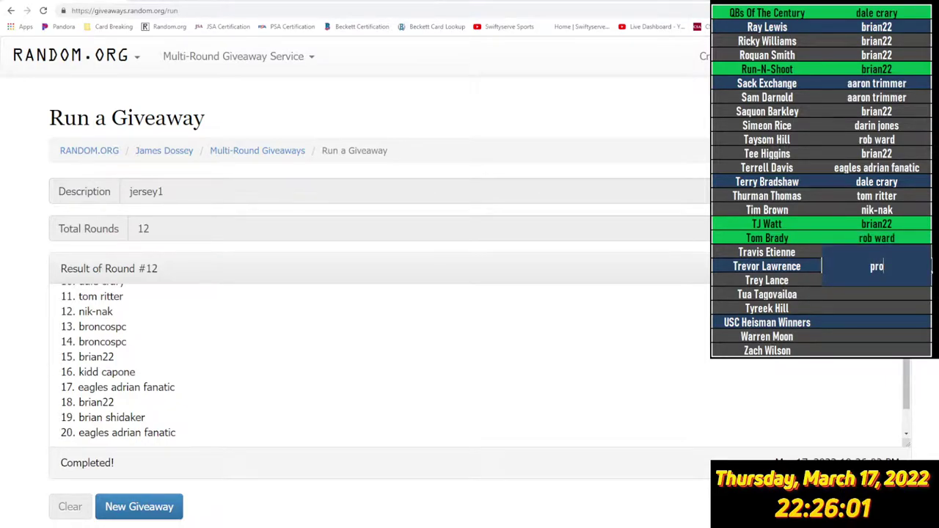
key("BackSpace")
key("BackSpace")
type("reo")
key("BackSpace")
key("BackSpace")
type("o")
key("Return")
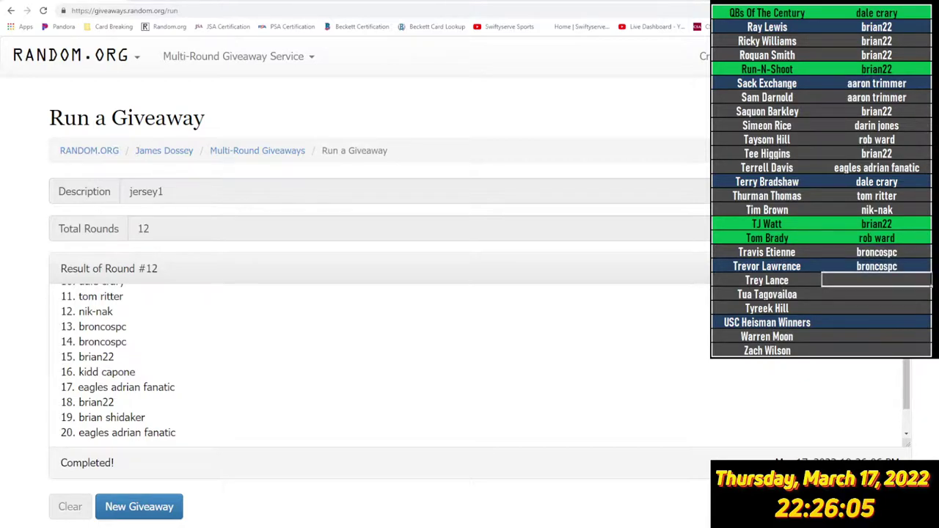
- Enter the owners for Trey Lance, Tua Tagovailoa and Tyreek Hill
type("brian22")
key("Return")
type("kidd c")
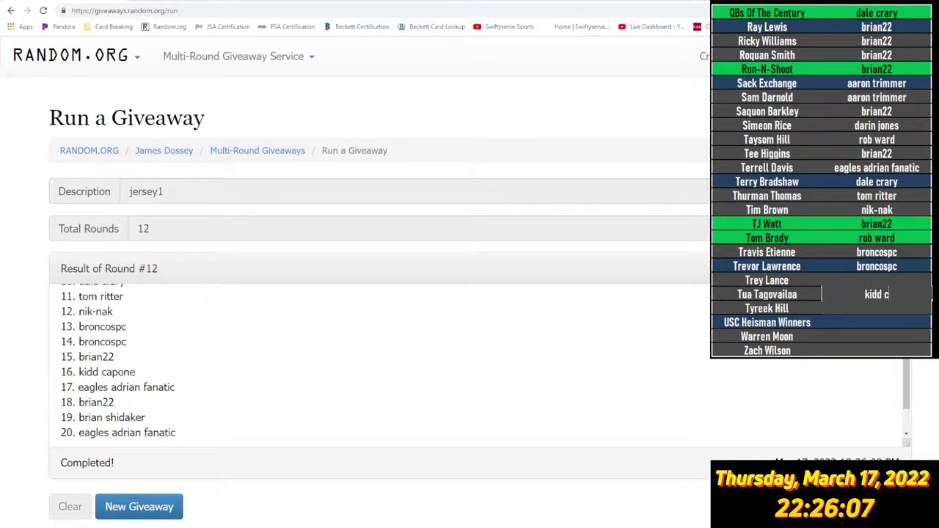
type("apone")
key("Return")
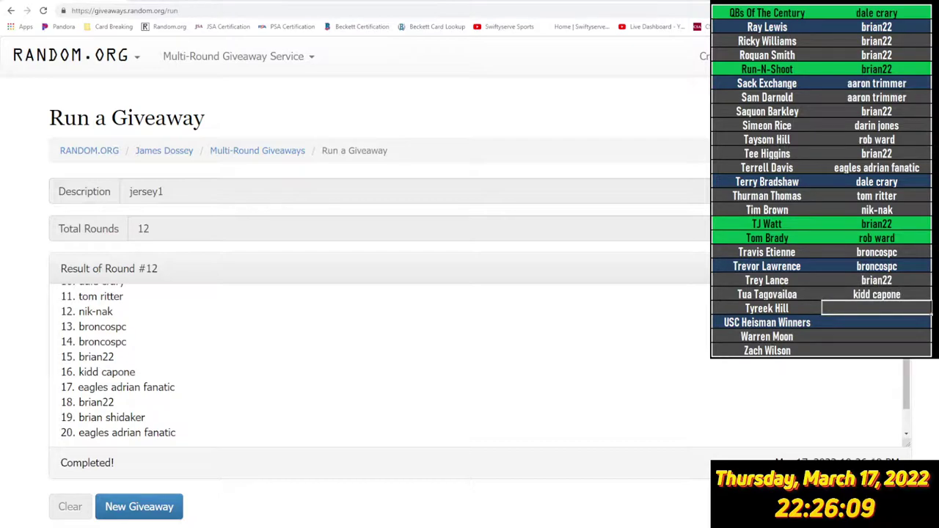
type("eagle")
key("Return")
- Enter the last owners for USC Heisman Winners, Warren Moon and Zach Wilson
type("brian22")
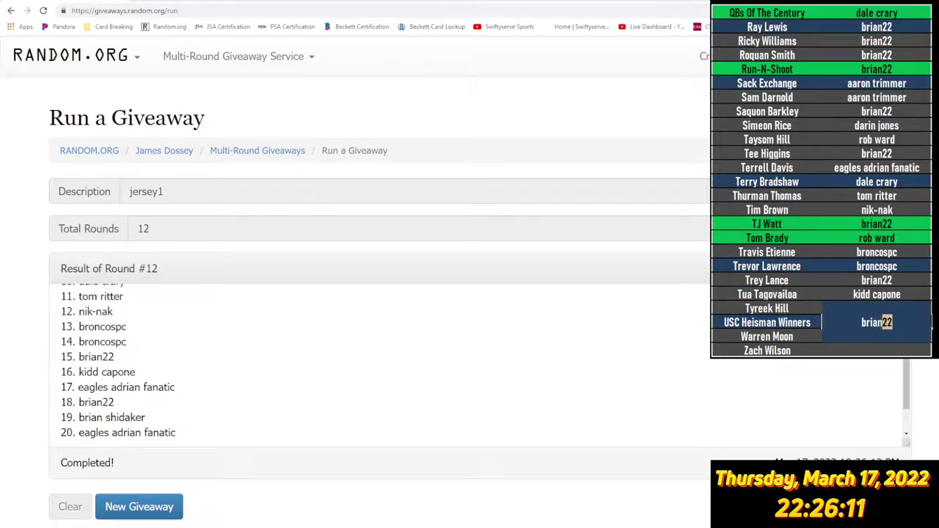
key("Return")
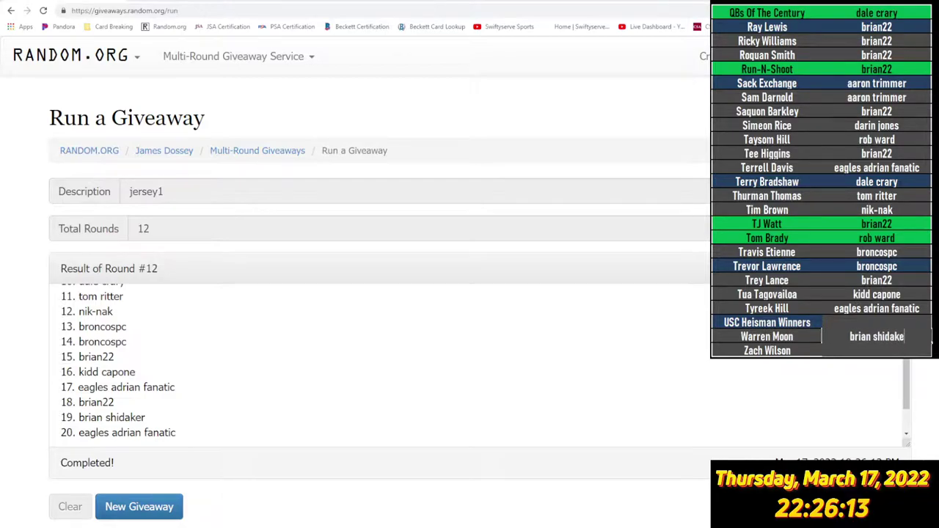
key("Return")
type("eagle")
key("Return")
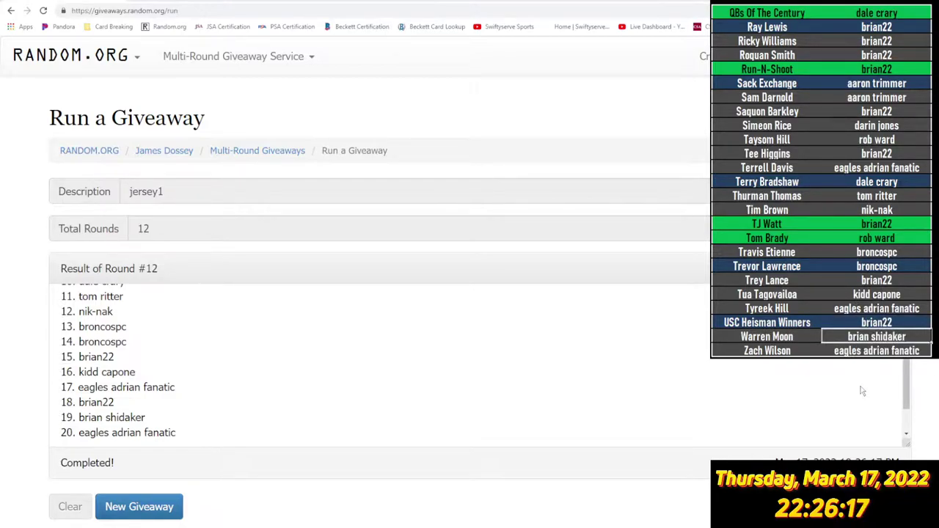
left_click_drag(906, 387, 922, 422)
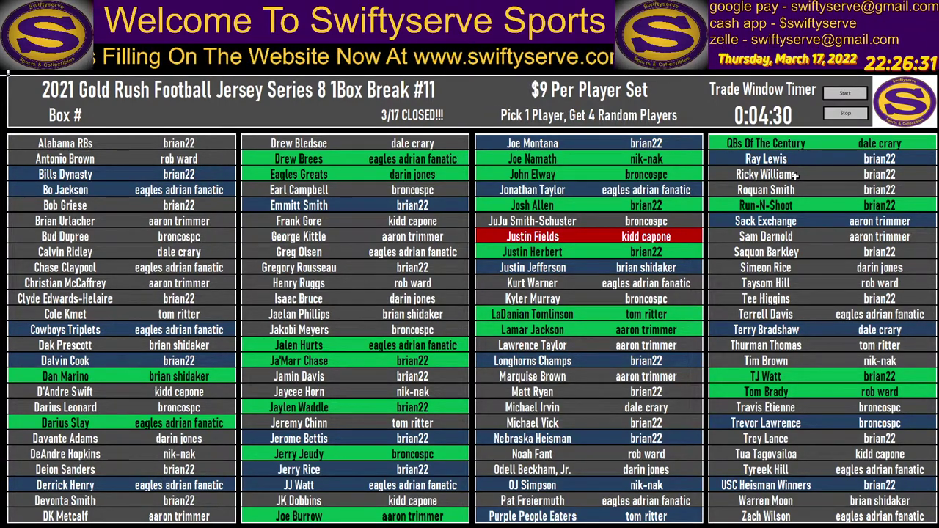
- Multi-select the owner's eleven blue rows, Bo Jackson through JJ Watt, and show Fill Color options
left_click(127, 189)
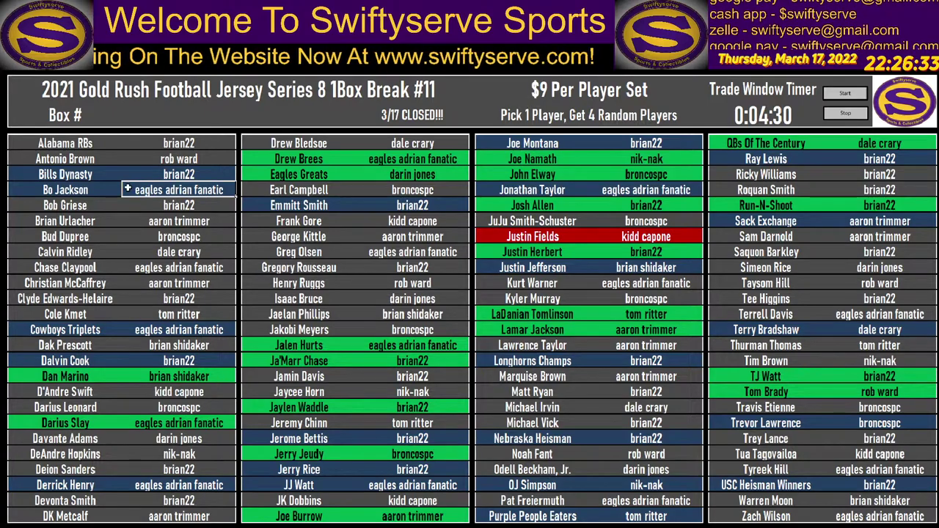
left_click(138, 330)
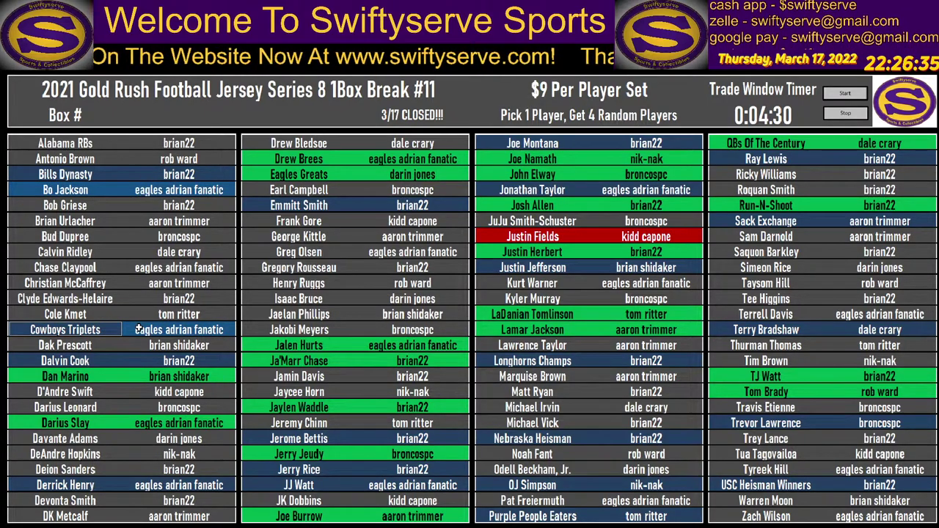
left_click(107, 485)
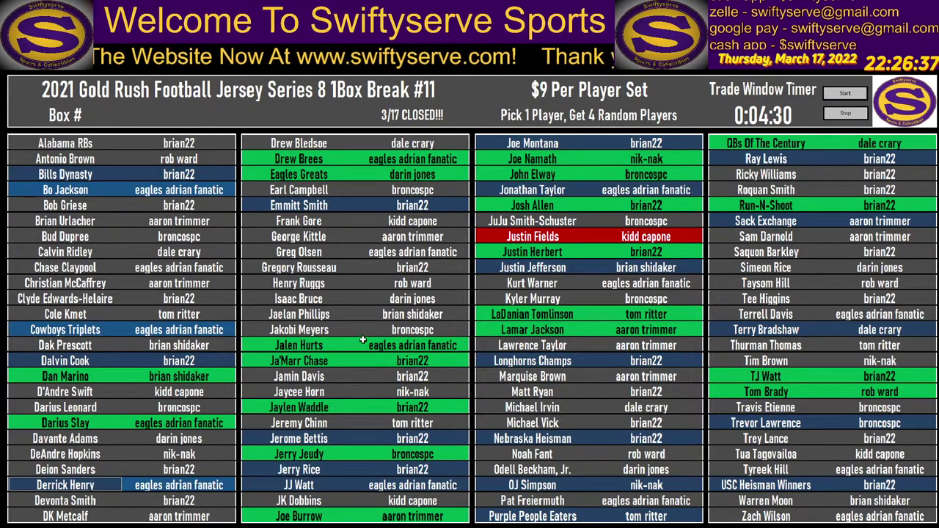
left_click(317, 250)
left_click(621, 190)
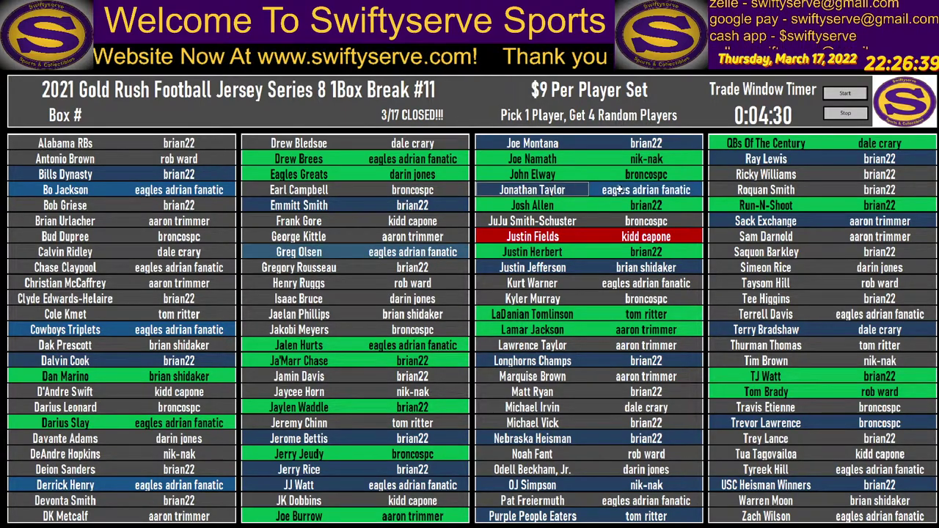
left_click(563, 283)
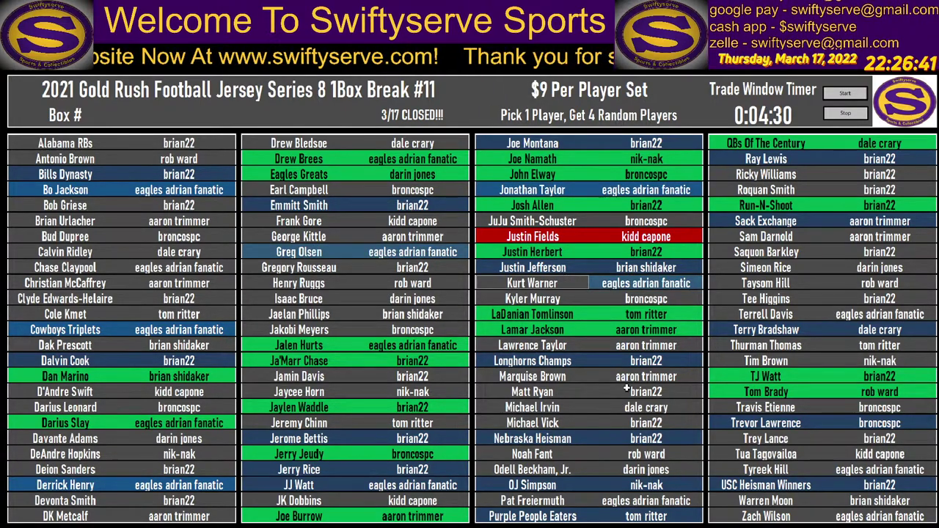
left_click(561, 502)
left_click(790, 469)
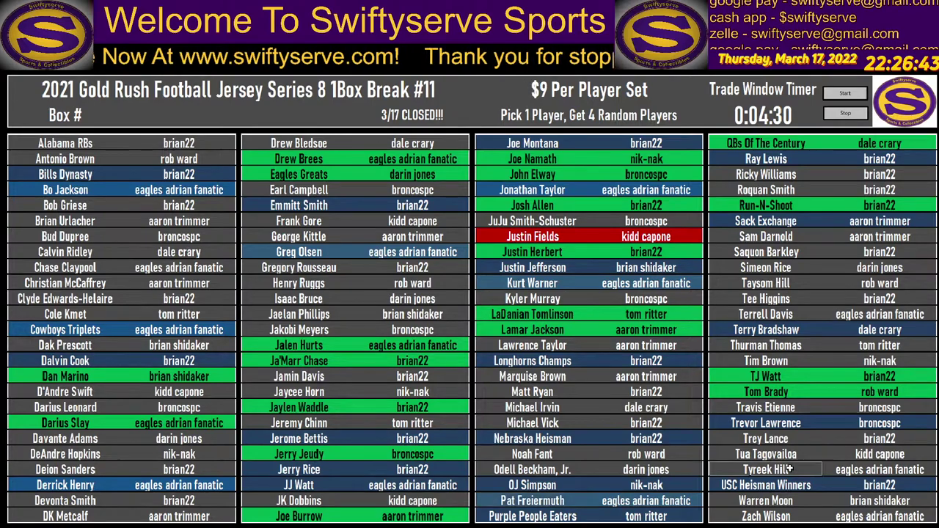
left_click(789, 516)
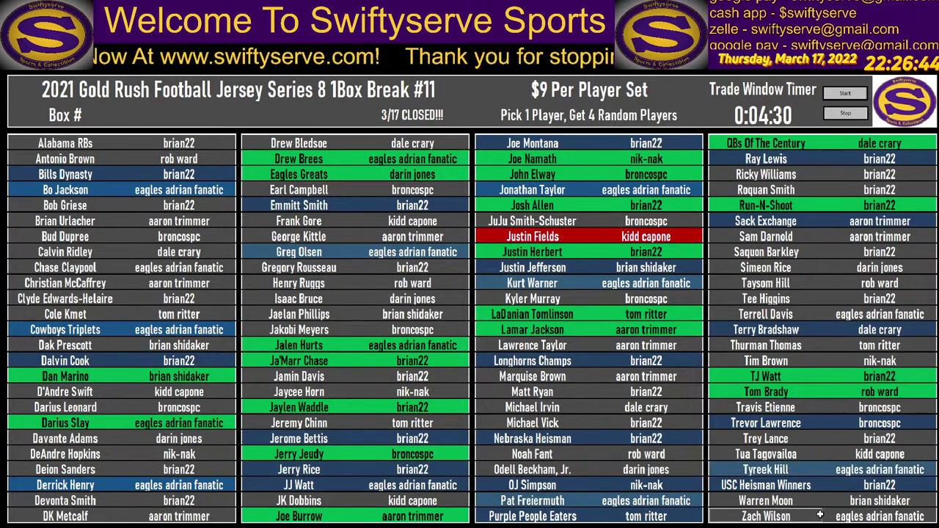
left_click(790, 314)
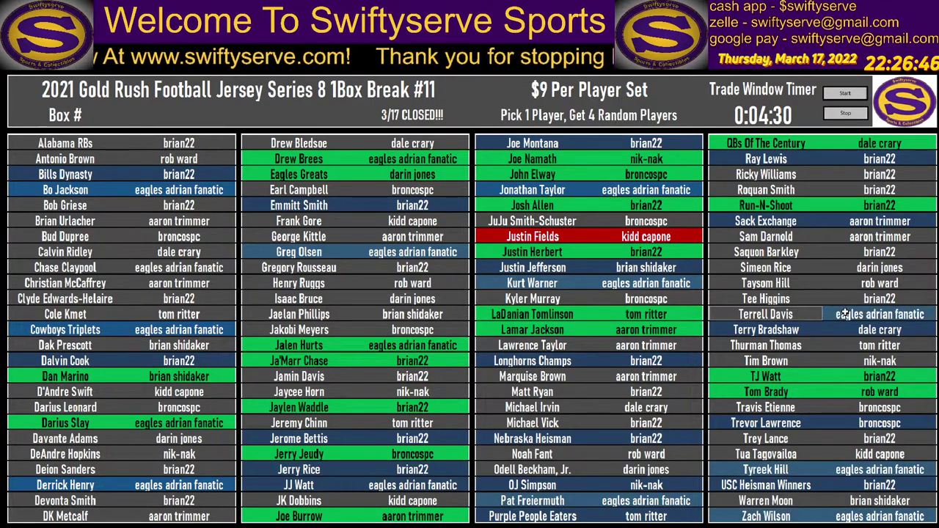
left_click(311, 485)
left_click(138, 68)
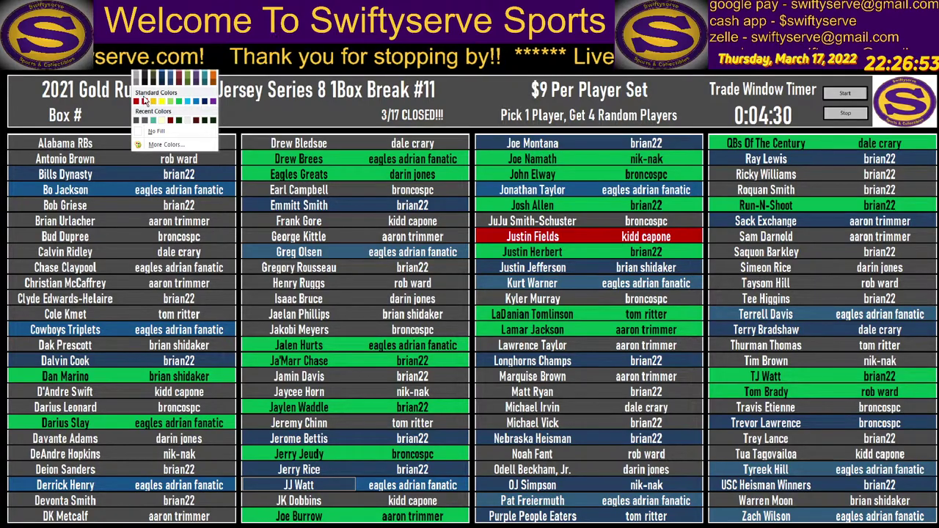
- Apply a Green fill to the selected rows, then deselect to view the colours
left_click(186, 103)
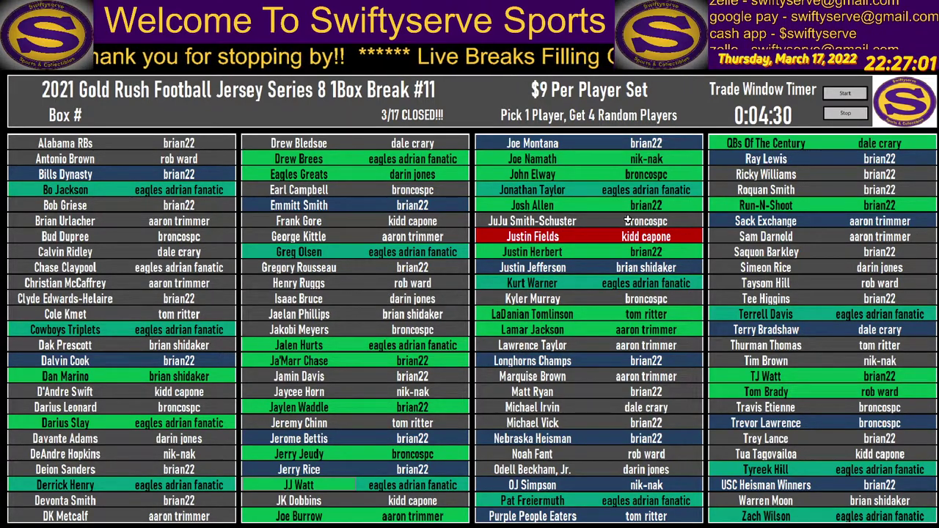
left_click(608, 296)
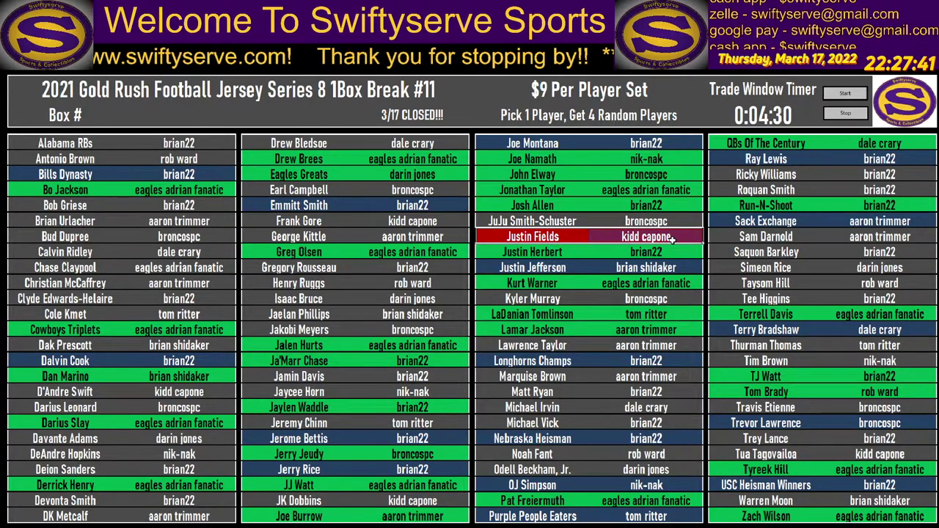
- Clear the red fill from the Justin Fields row
left_click(646, 237)
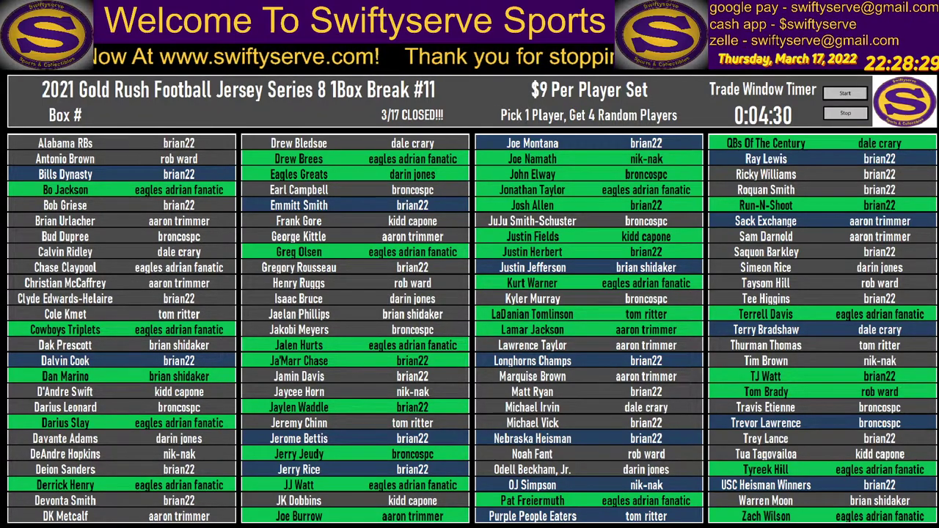
- Review all four player-and-winner columns, from the first column through QBs Of The Century
left_click_drag(88, 144, 163, 513)
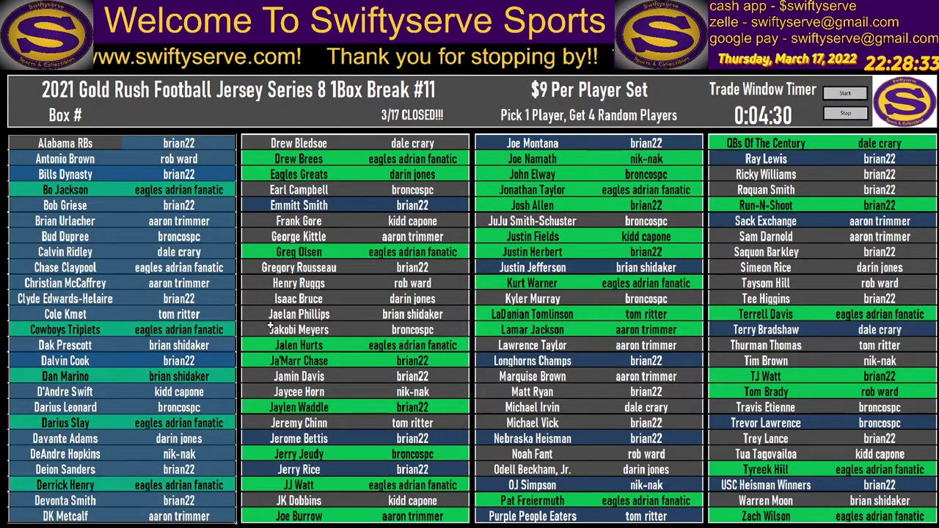
mouse_move(323, 145)
left_mouse_down()
mouse_move(352, 237)
mouse_move(353, 456)
mouse_move(412, 516)
left_mouse_up()
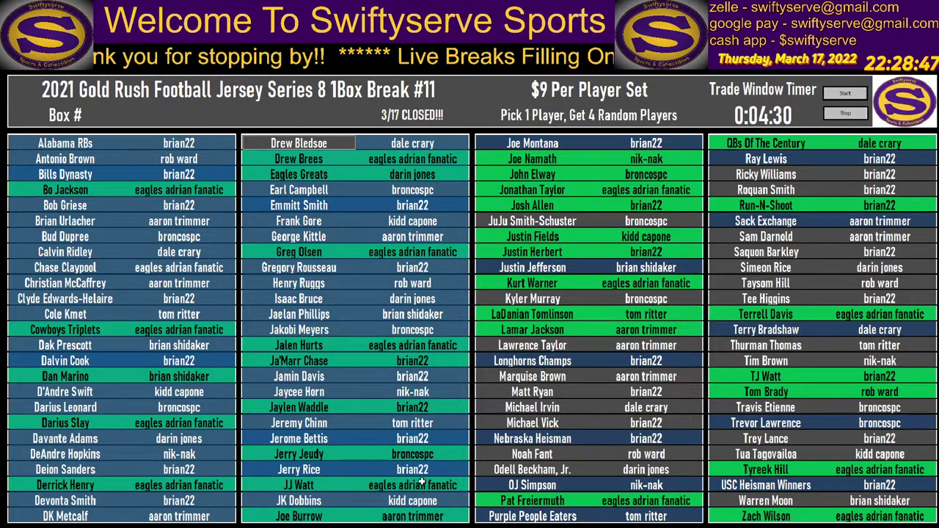
left_click(558, 146)
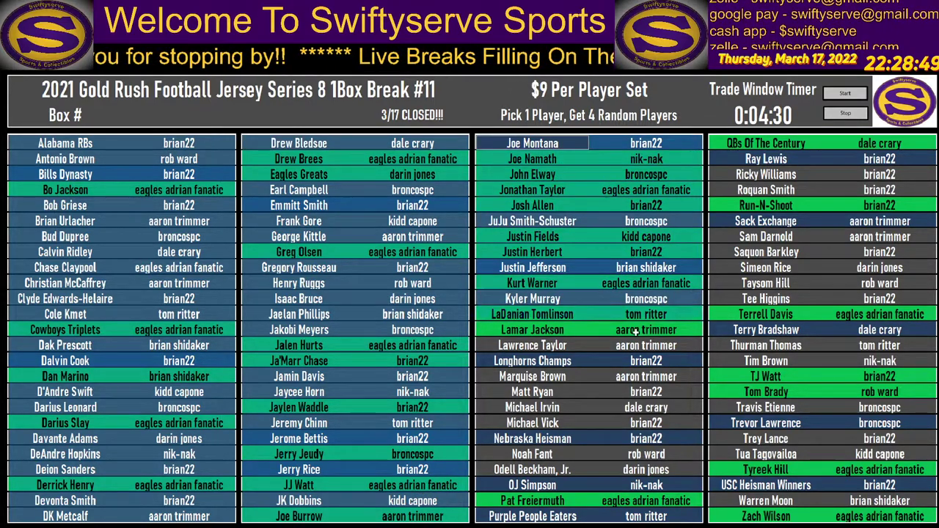
left_click(794, 145)
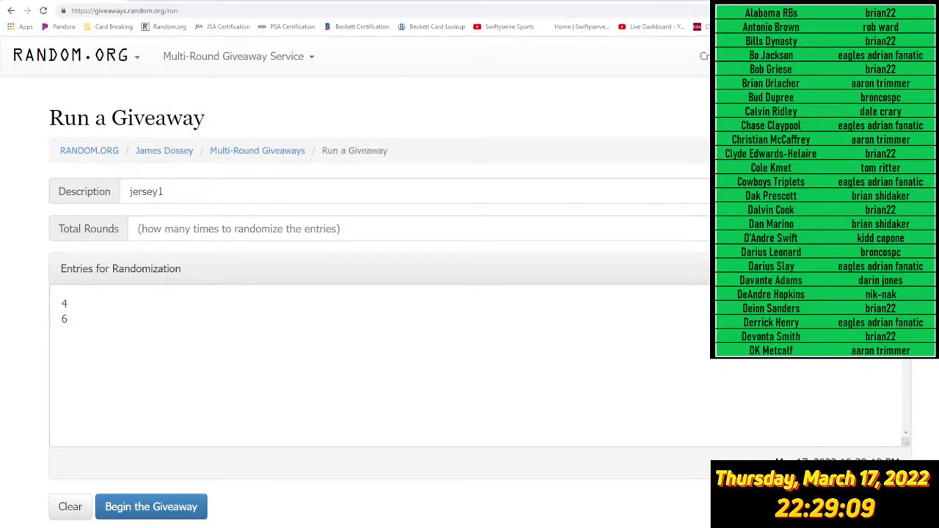
- Set the giveaway to 6 rounds by dice roll and start it
left_click(151, 506)
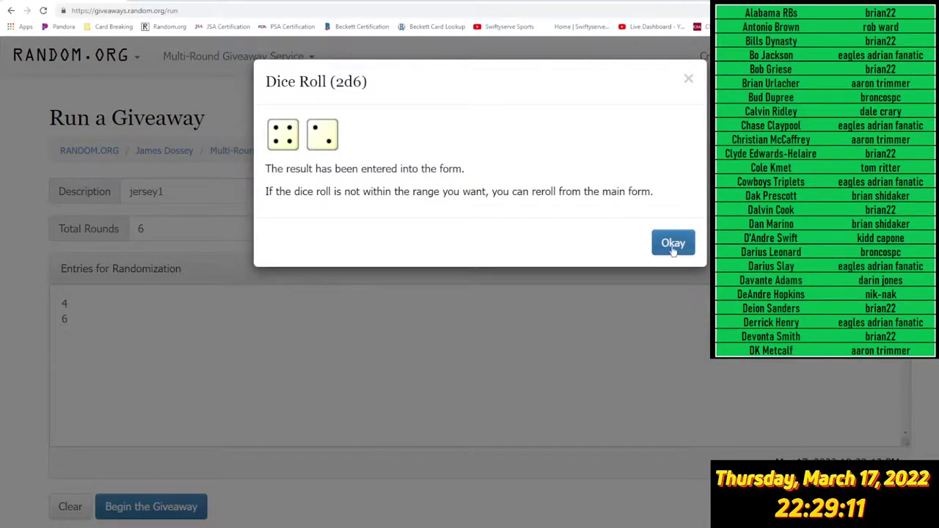
left_click(673, 174)
left_click(156, 505)
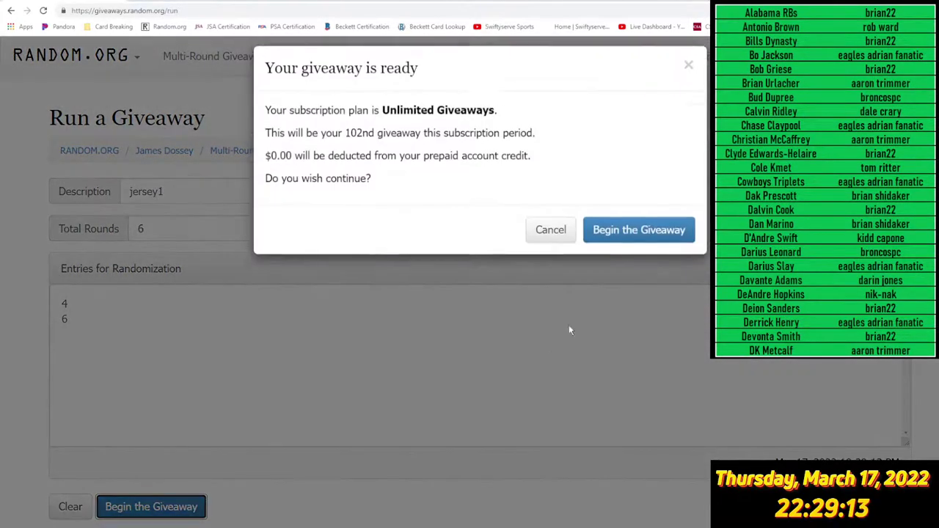
left_click(656, 238)
- Run every round through the final one, leaving entry 6 first and 4 second
key("Return")
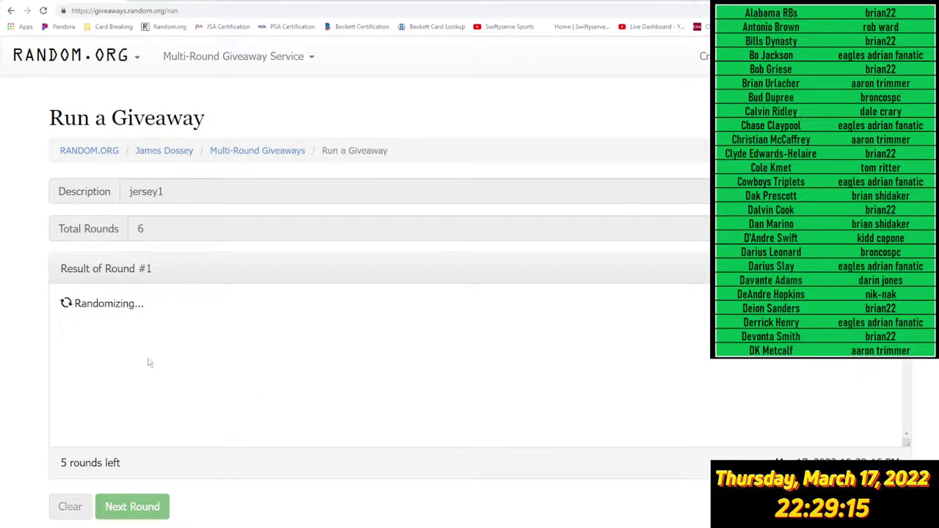
key("Return")
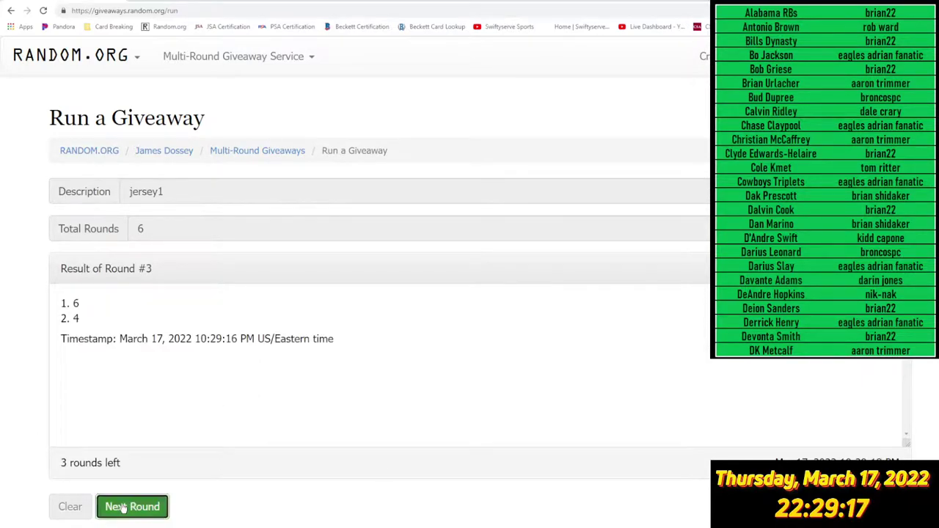
left_click(121, 505)
left_click(124, 505)
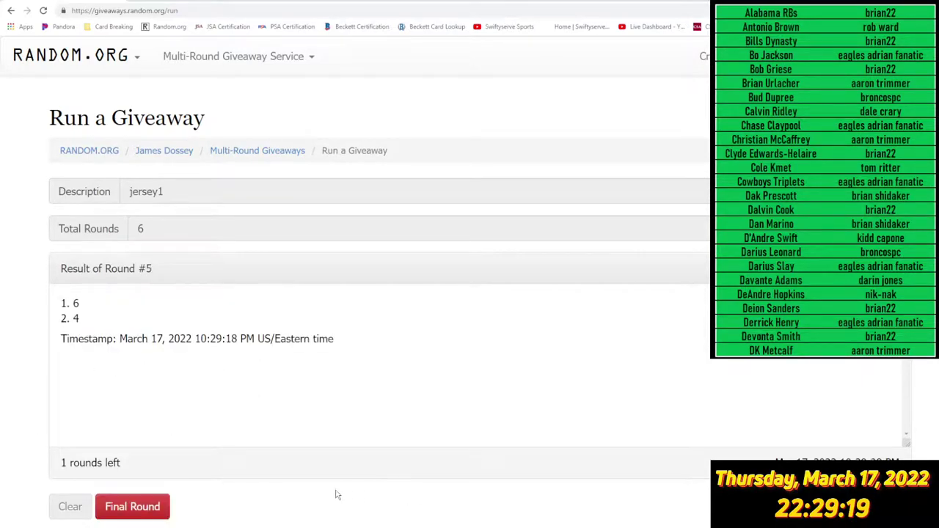
left_click(143, 507)
double_click(80, 303)
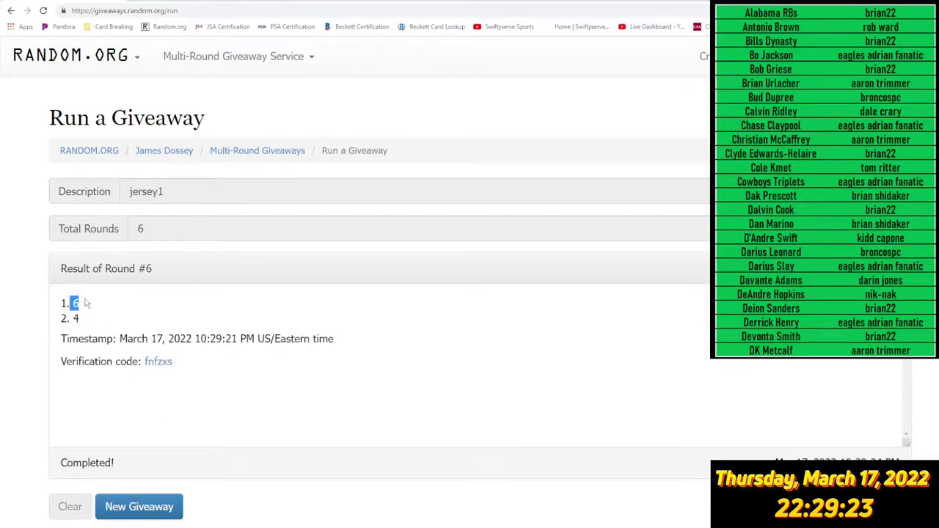
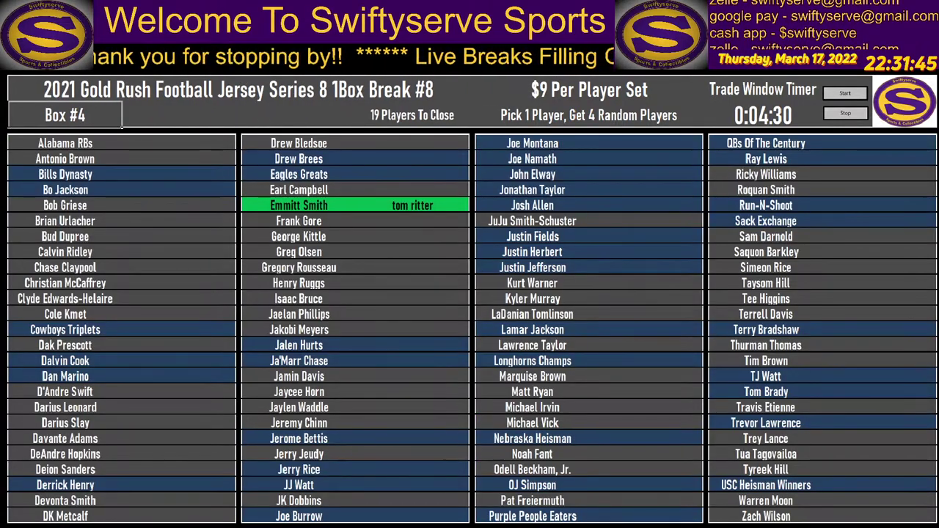
- Change the jersey break title from Break #8 to Break #12
left_click(162, 110)
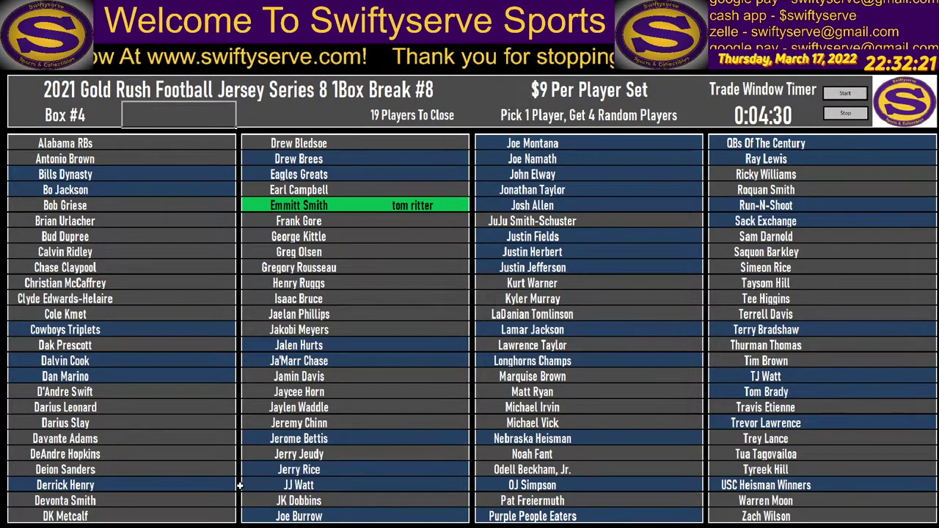
left_click(431, 88)
key("alt+h")
key("a")
key("l")
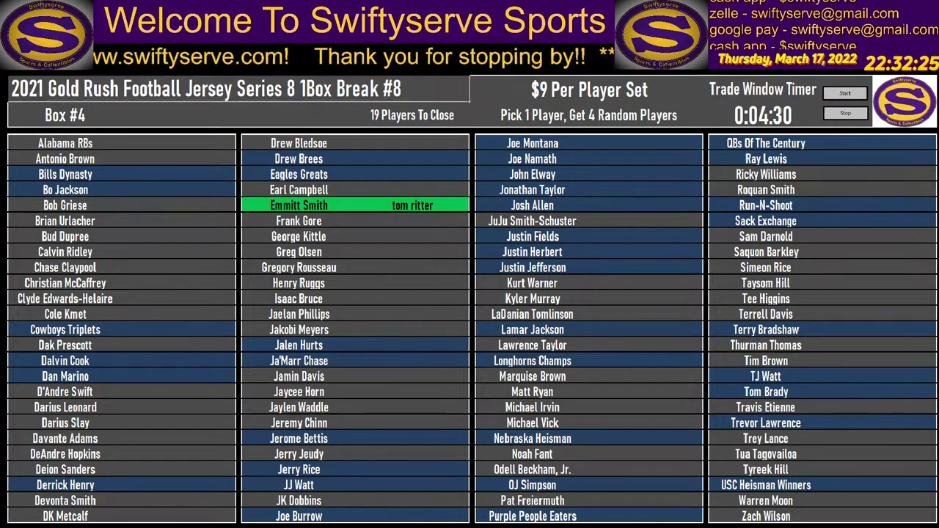
key("F2")
key("BackSpace")
type("12")
key("Return")
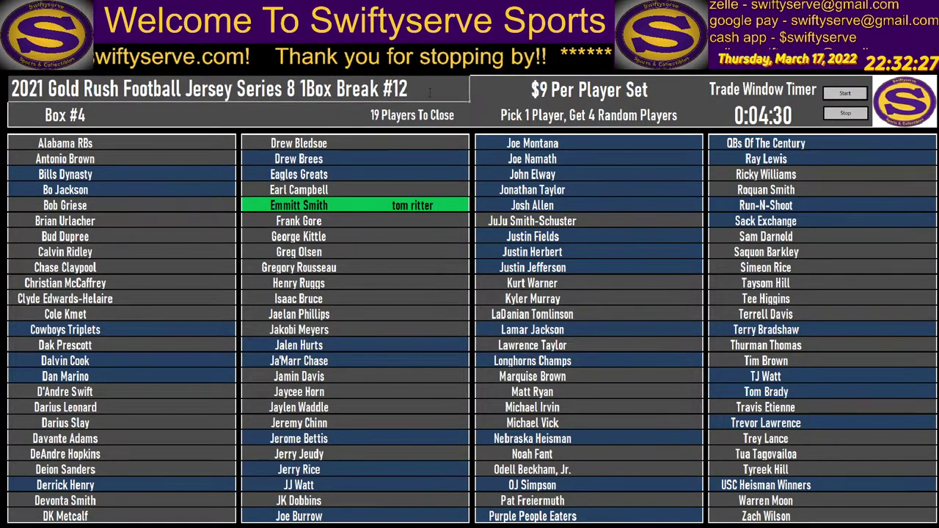
left_click(542, 220)
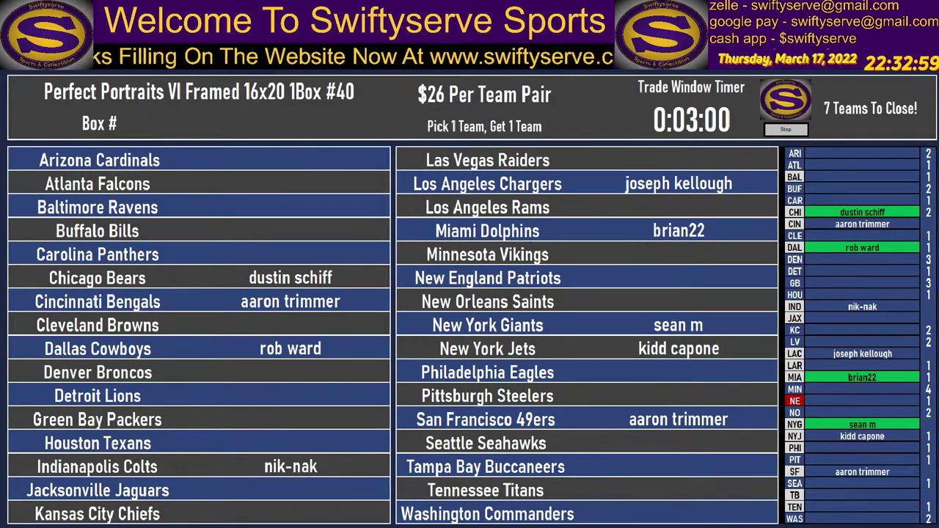
- On the Gold Rush sheet, enter buyers for Tom Brady and Ja'Marr Chase
key("alt+Tab")
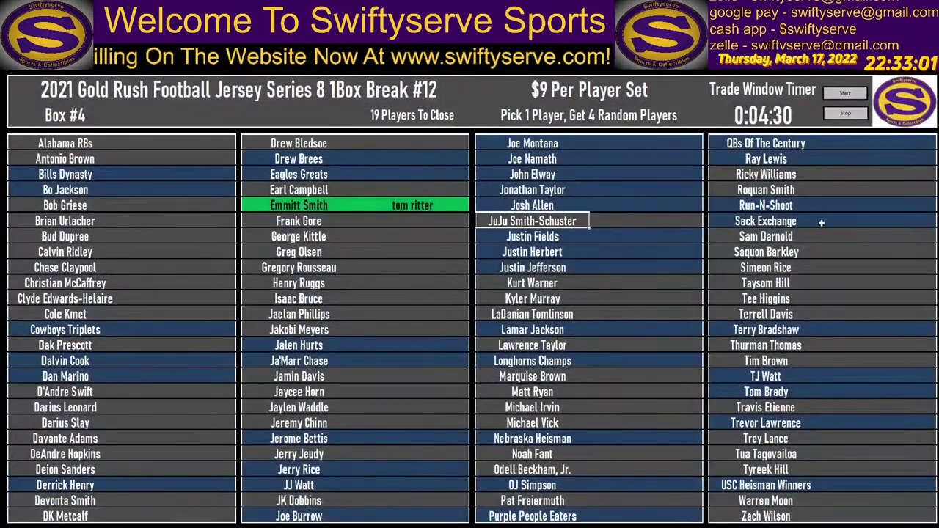
left_click(892, 393)
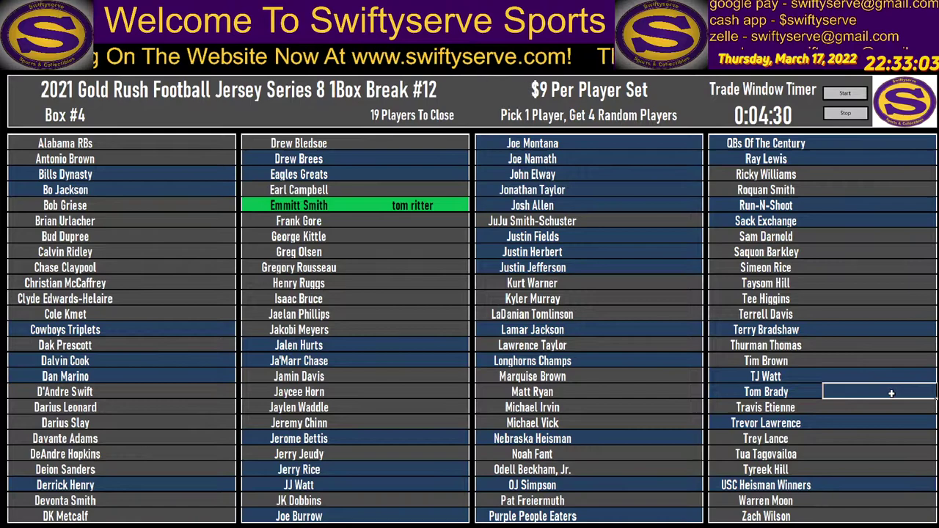
key("Return")
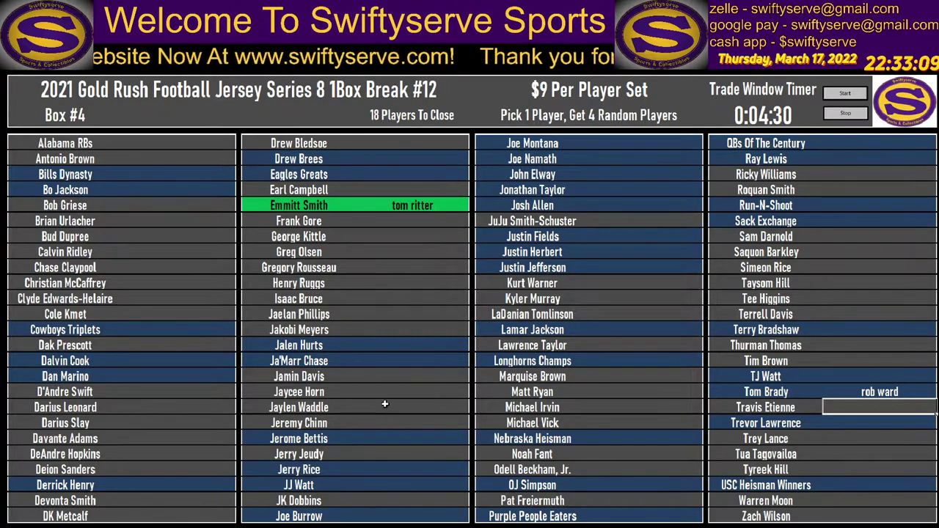
left_click(389, 362)
type("brian")
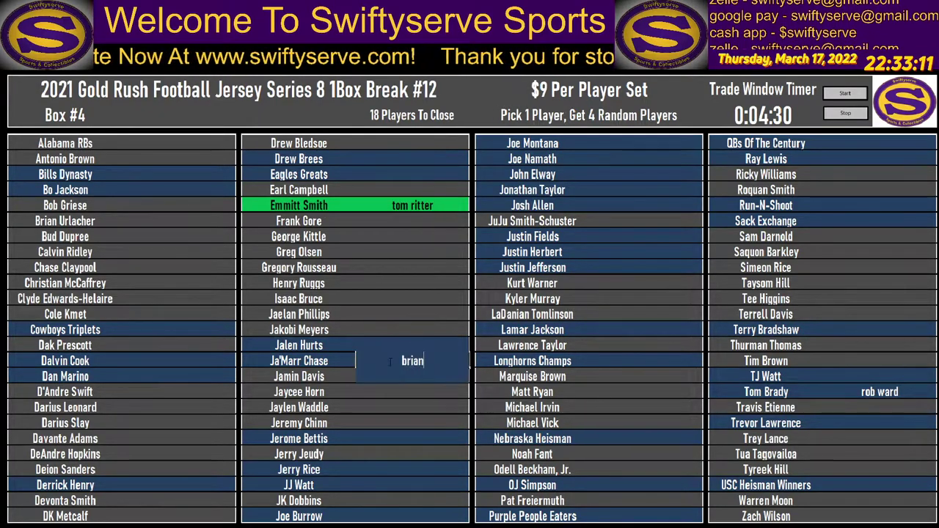
type("22")
key("Return")
- Give Jaylen Waddle, TJ Watt, Josh Allen, Justin Herbert and Run-N-Shoot the Ja'Marr Chase buyer
key("Down")
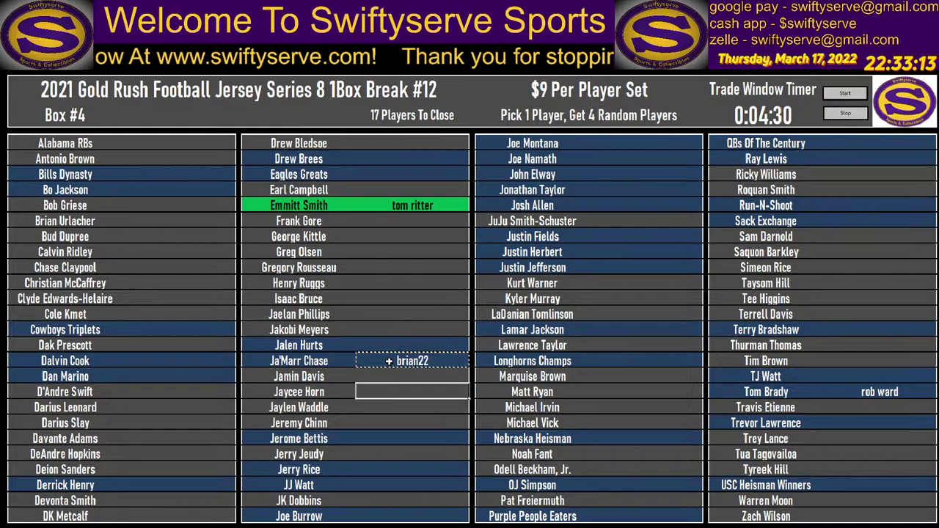
key("Down")
key("ctrl+v")
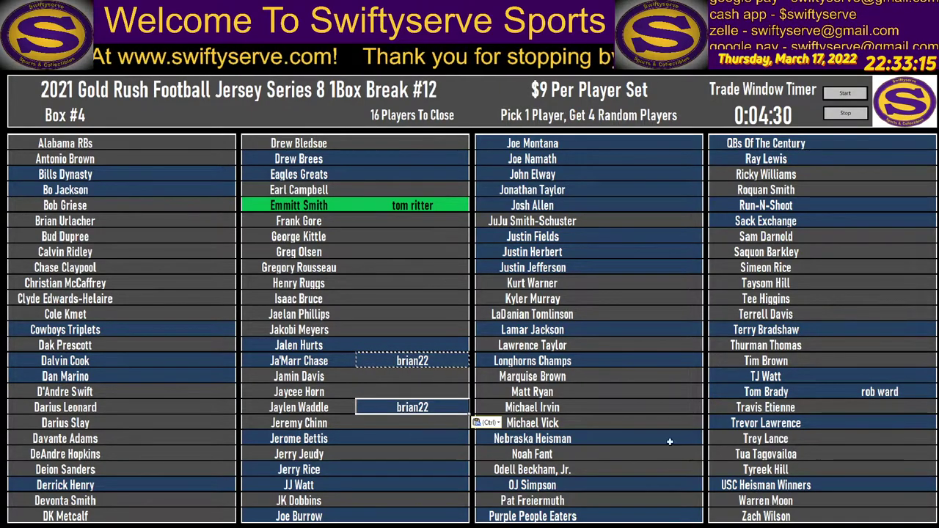
left_click(864, 375)
key("ctrl+v")
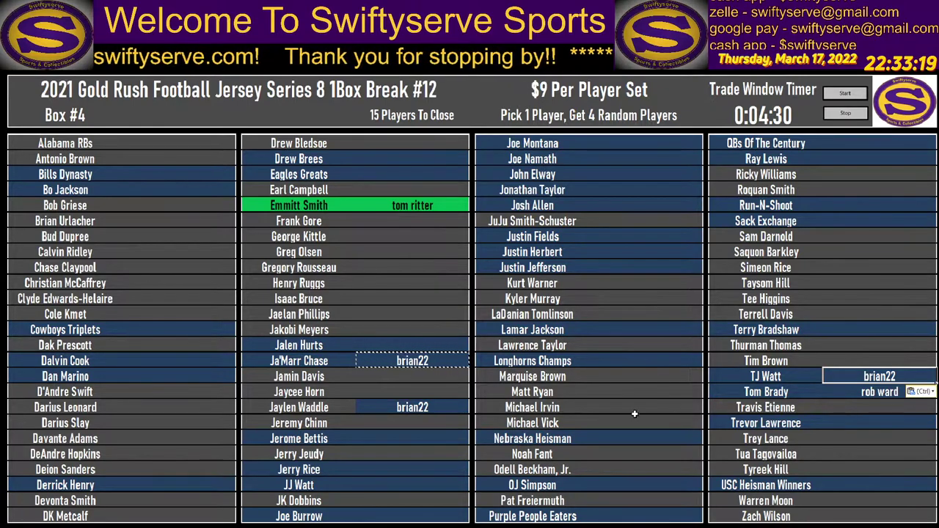
left_click(630, 208)
key("ctrl+v")
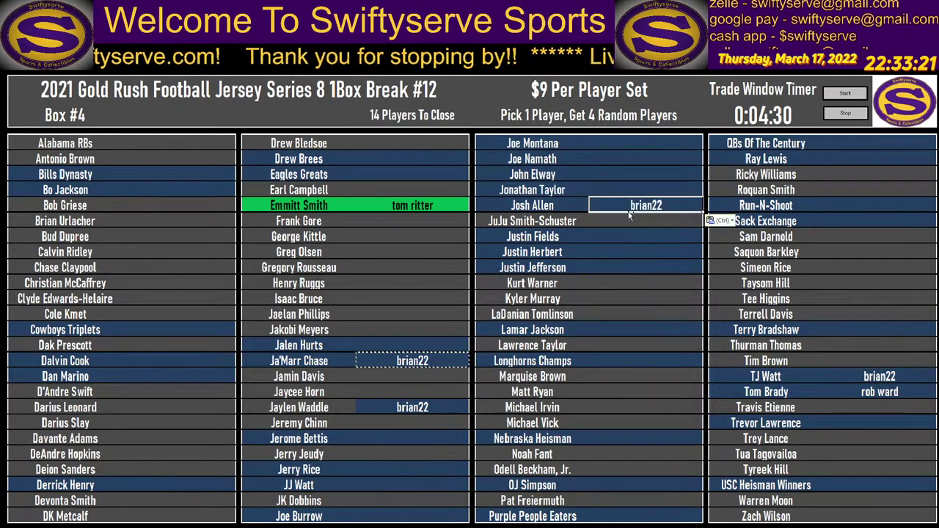
left_click(631, 245)
key("ctrl+v")
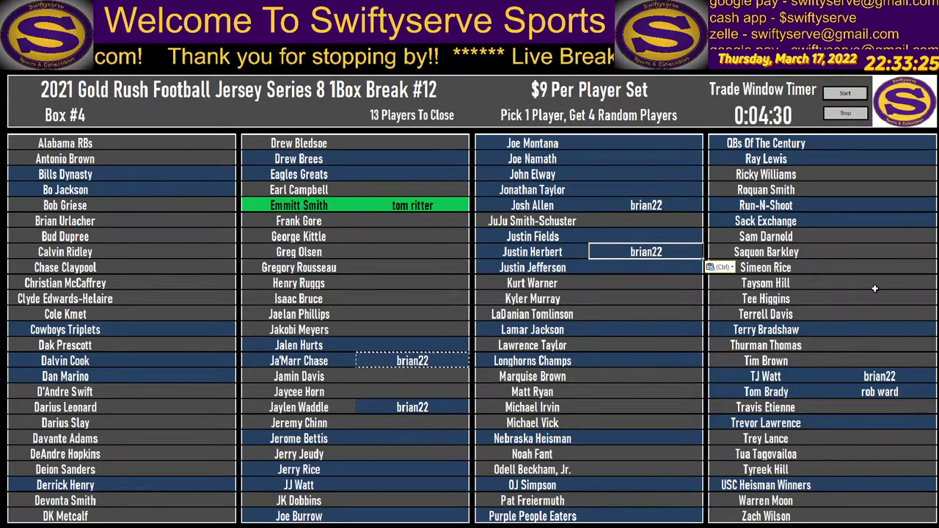
left_click(873, 205)
key("ctrl+v")
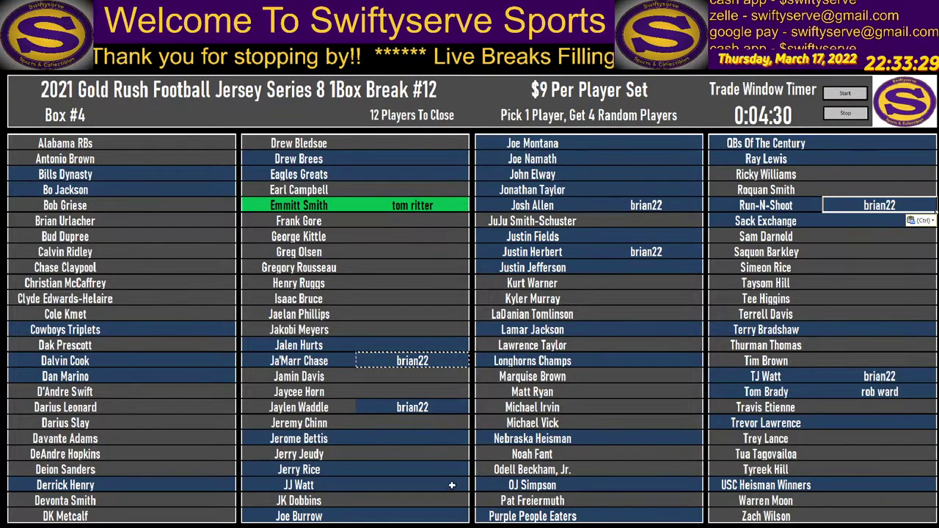
key("ctrl+Page_Down")
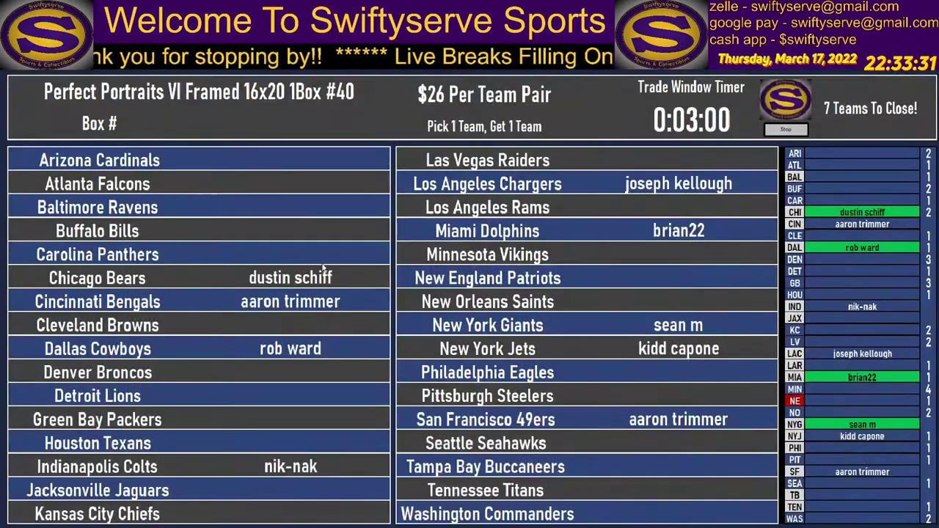
- Enter the Eagles fan's handle as the PHI buyer on the team board
left_click(868, 449)
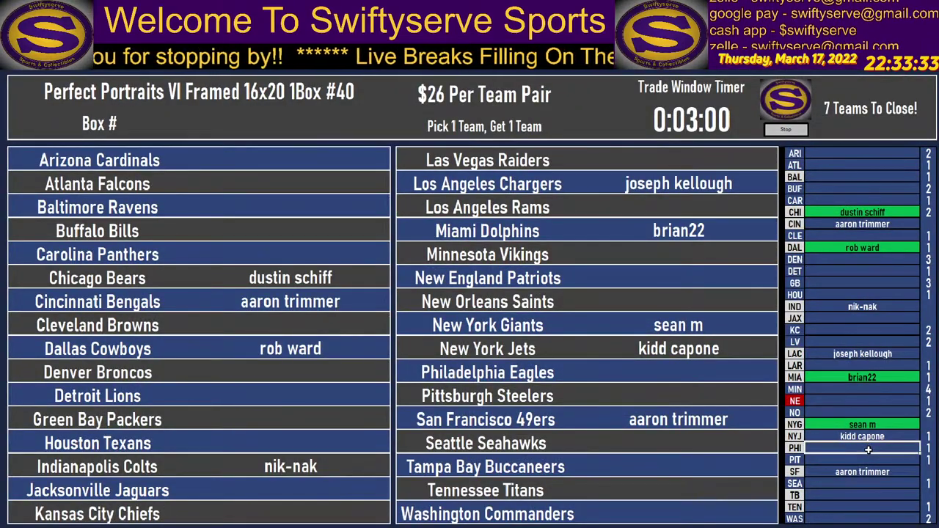
type("eagles")
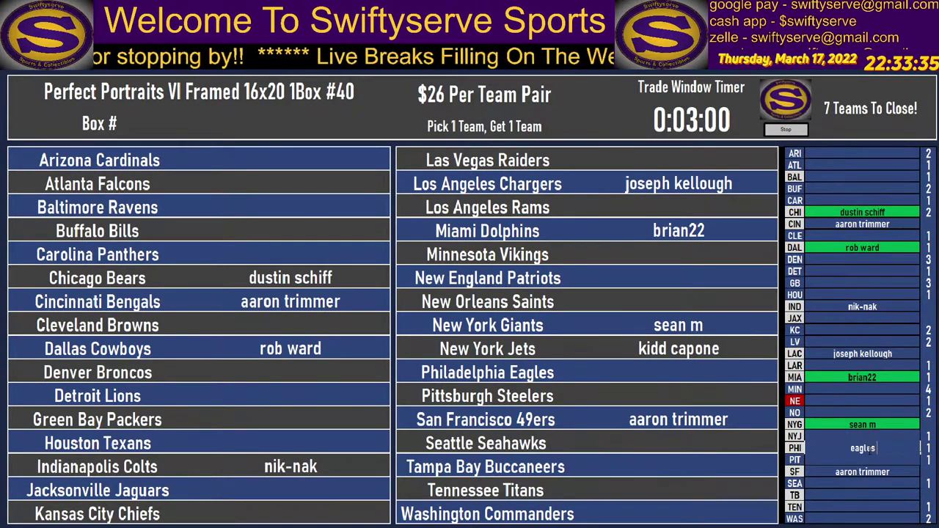
type(" adrian fana")
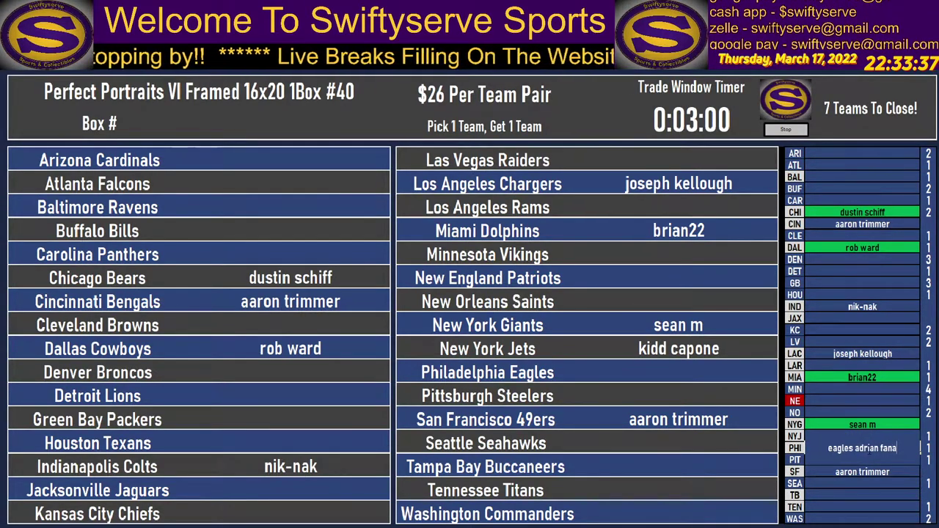
type("tic")
key("Return")
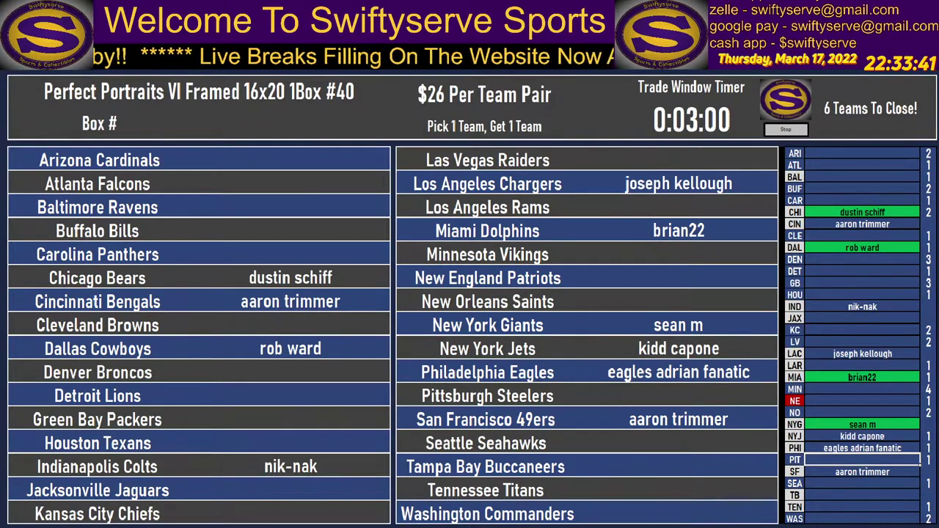
key("Escape")
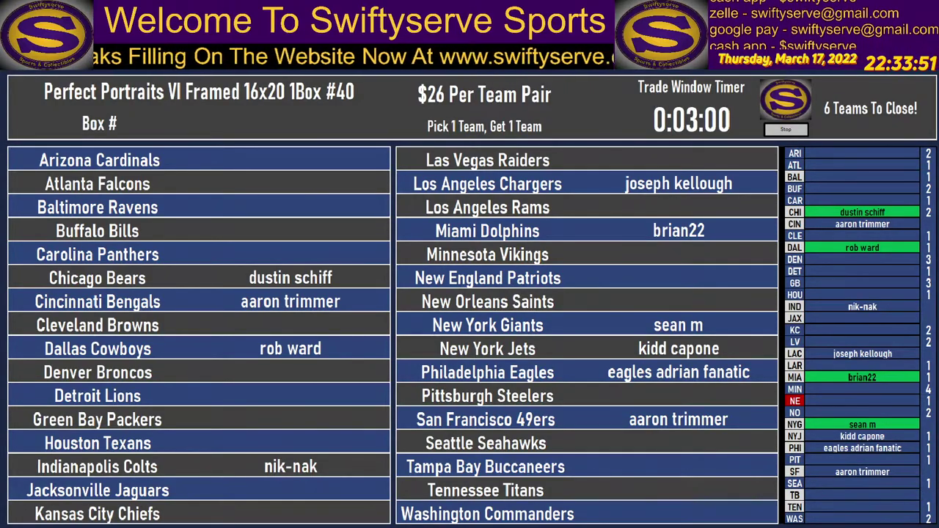
- Enter the Eagles fan's handle as the Eagles Greats buyer on the Gold Rush sheet
left_click(862, 459)
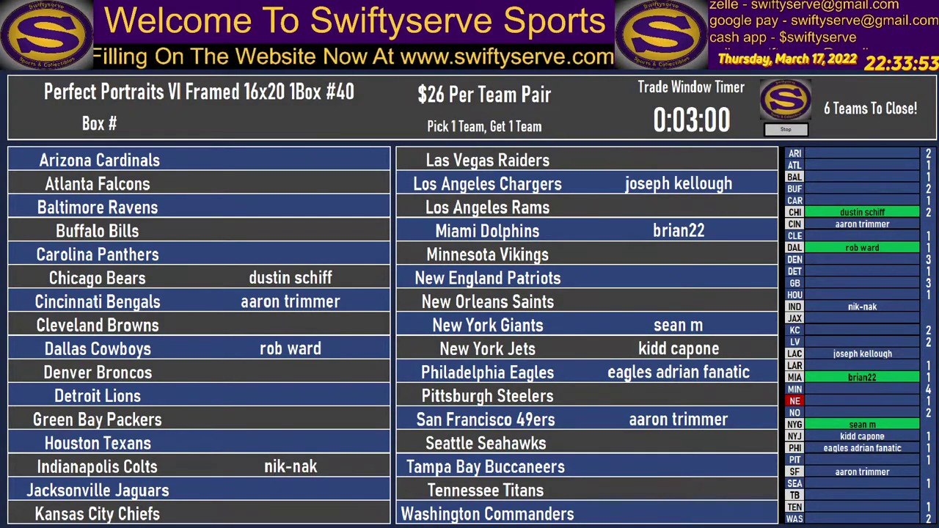
key("alt+Tab")
left_click(381, 169)
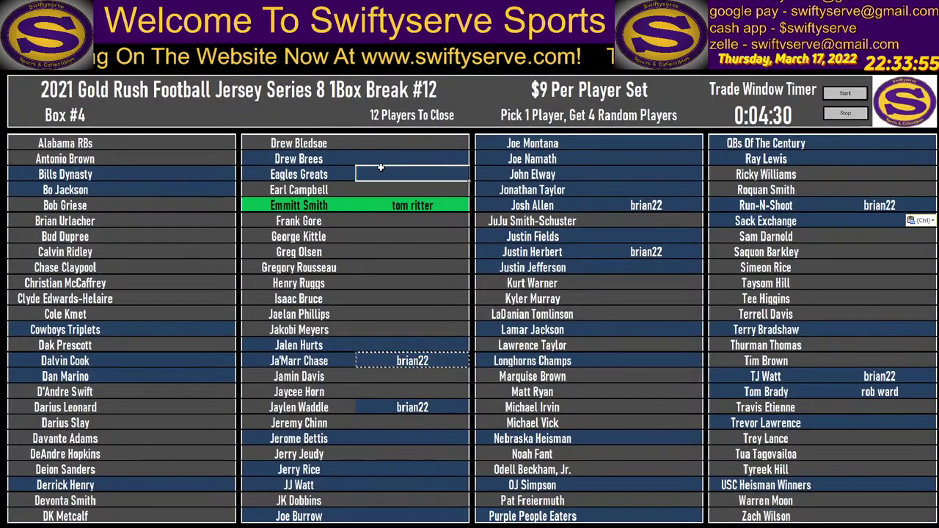
type("eagles adr")
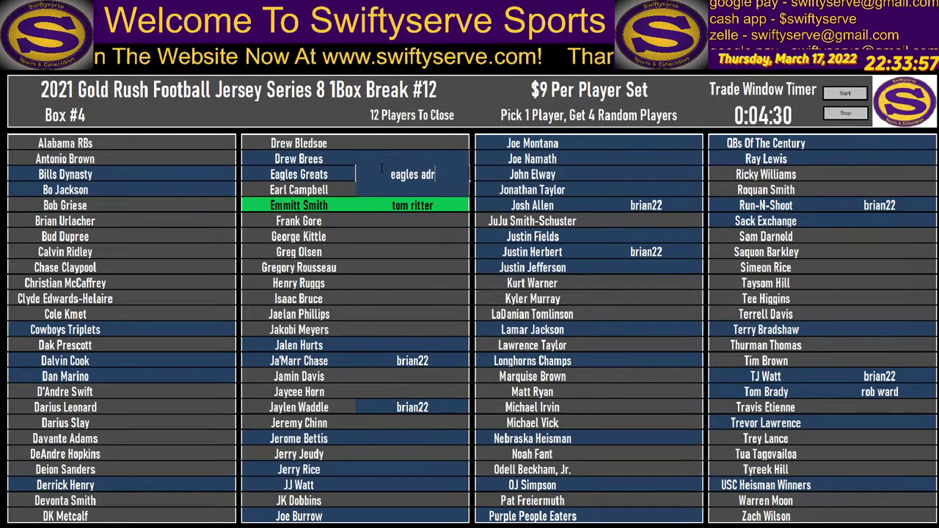
type("ian fanatic")
key("Return")
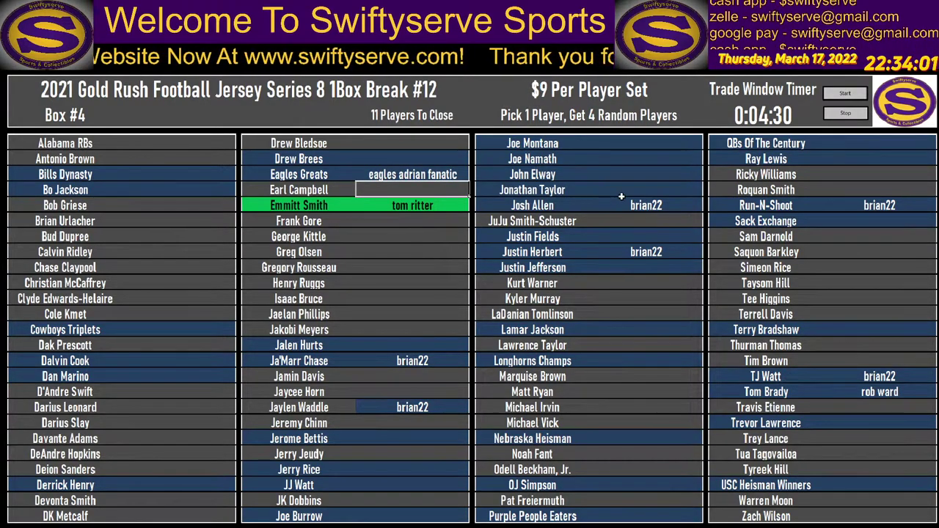
- Replace the Eagles Greats buyer with the correct buyer's name
key("alt+Tab")
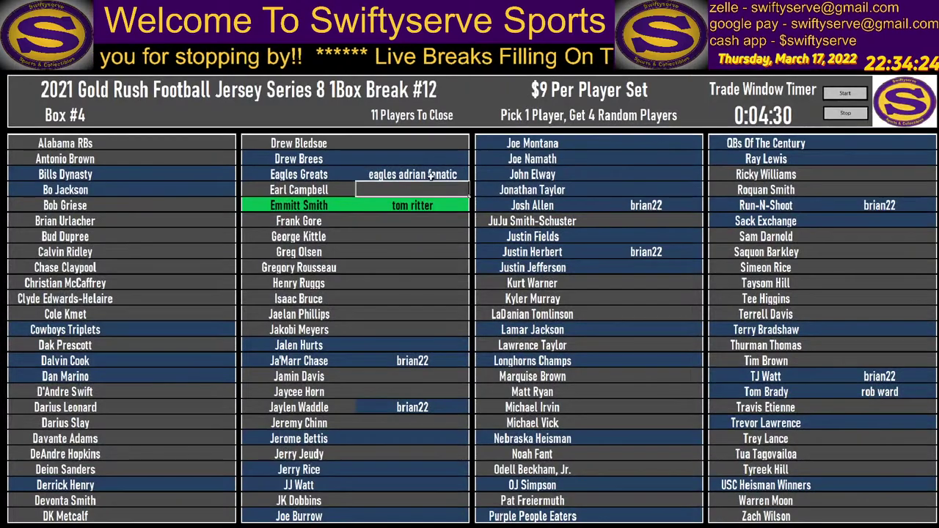
left_click(427, 174)
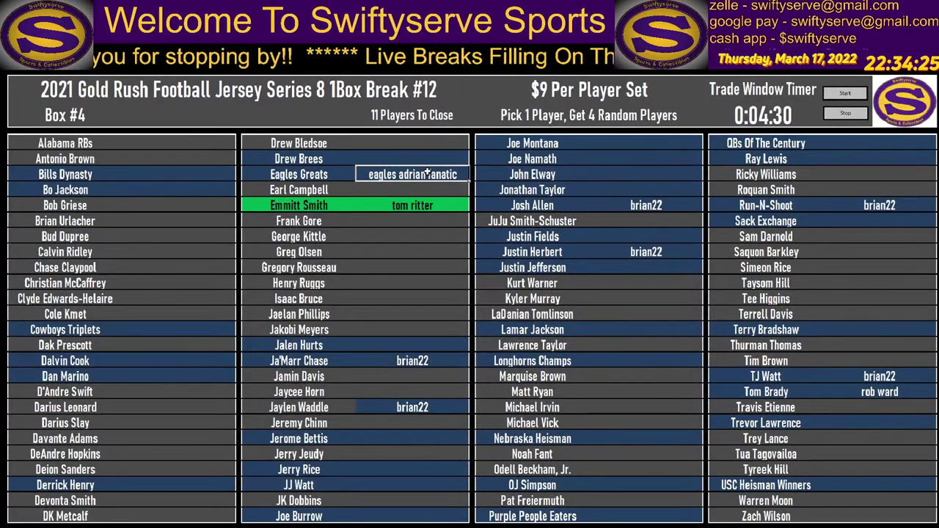
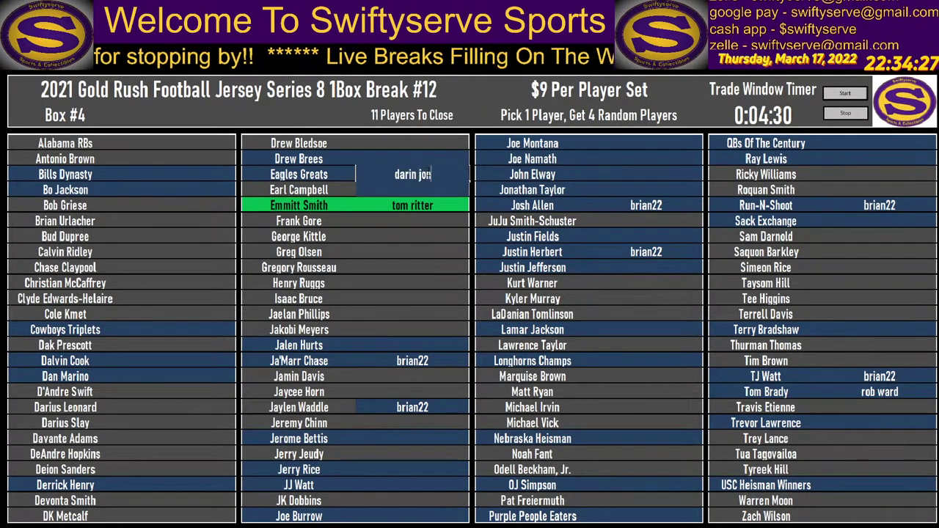
key("Return")
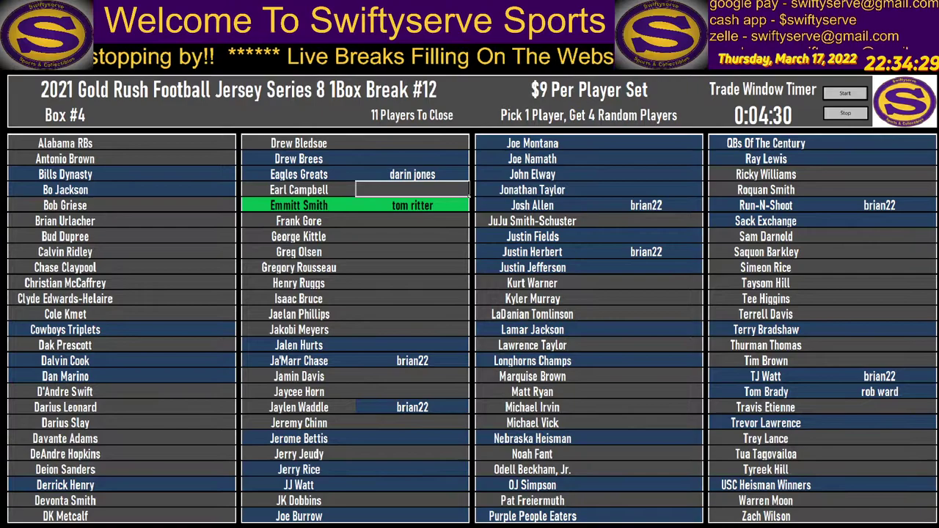
key("alt+Tab")
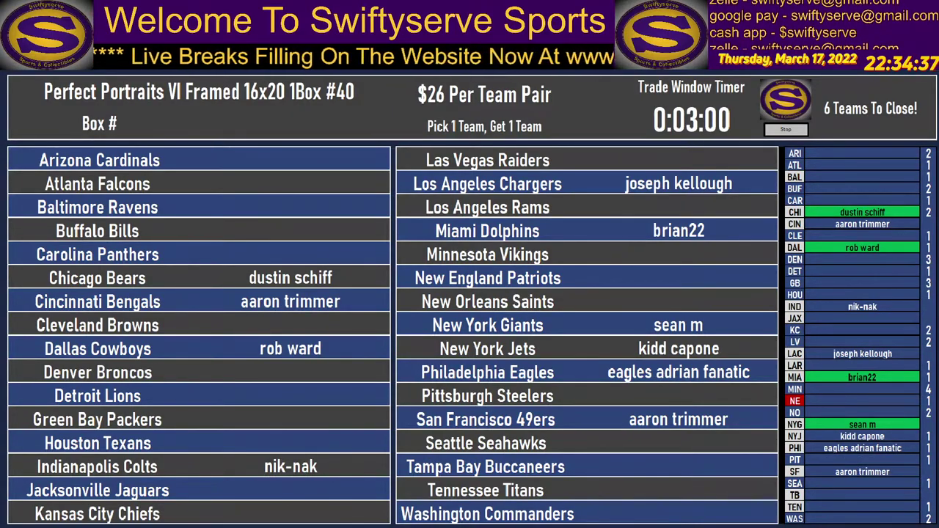
- Fill the Tom Brady row green on the Gold Rush board and move the Mini Master window right
key("alt+Tab")
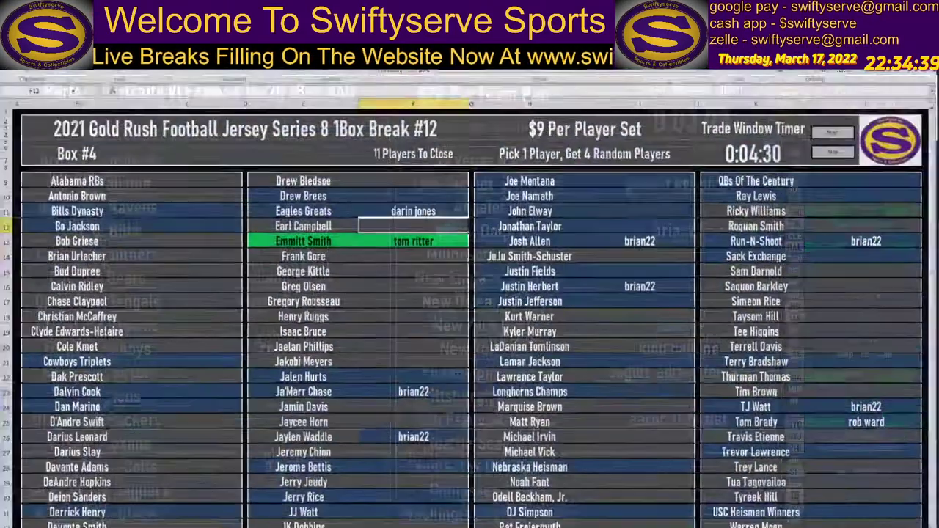
left_click_drag(797, 395, 880, 390)
left_click(139, 87)
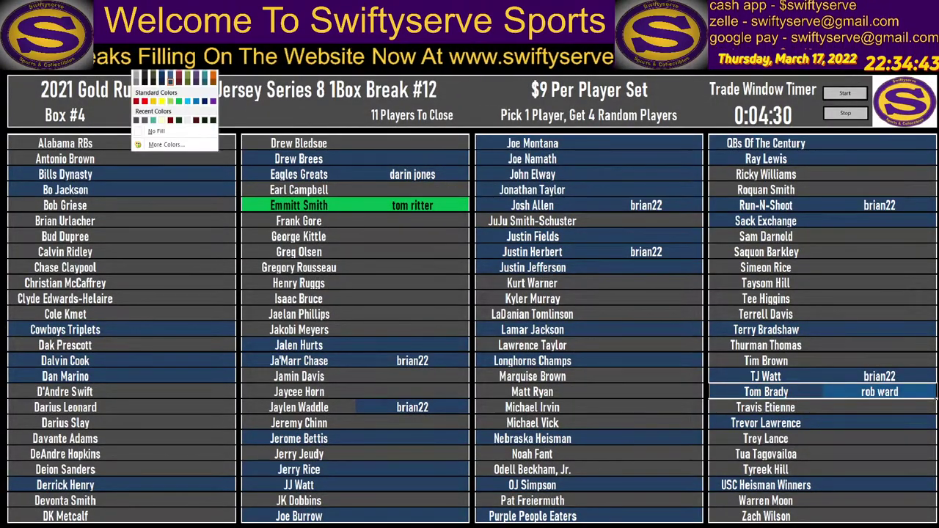
left_click(182, 103)
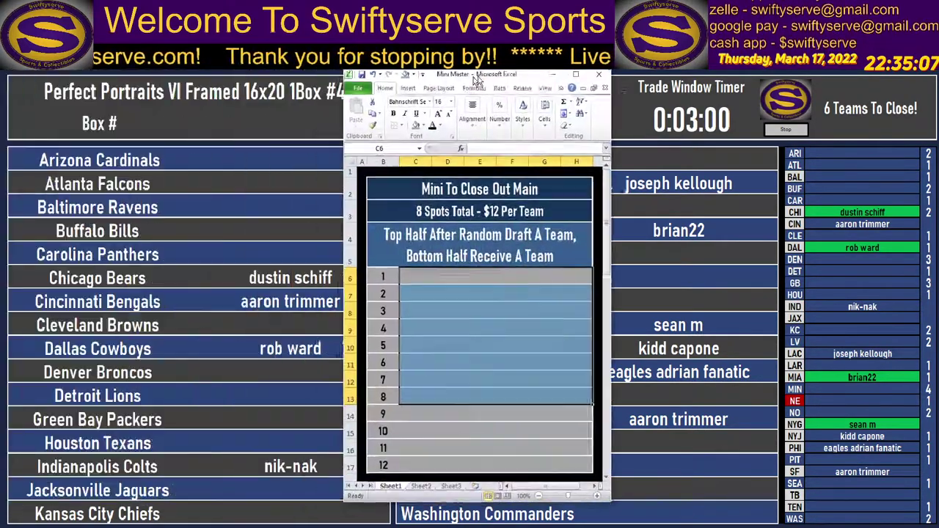
left_click_drag(467, 97, 643, 96)
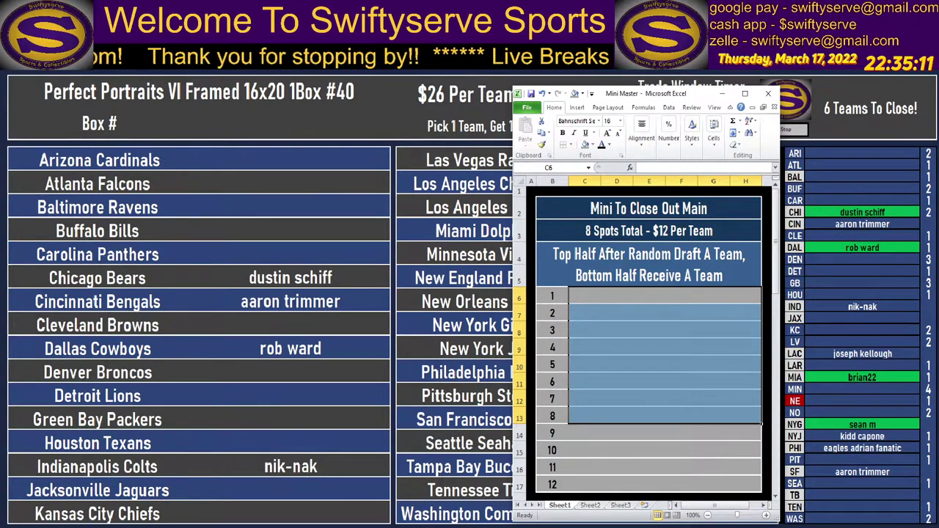
- Switch windows and select the spot 3 name cell on the mini sheet
key("alt+Tab")
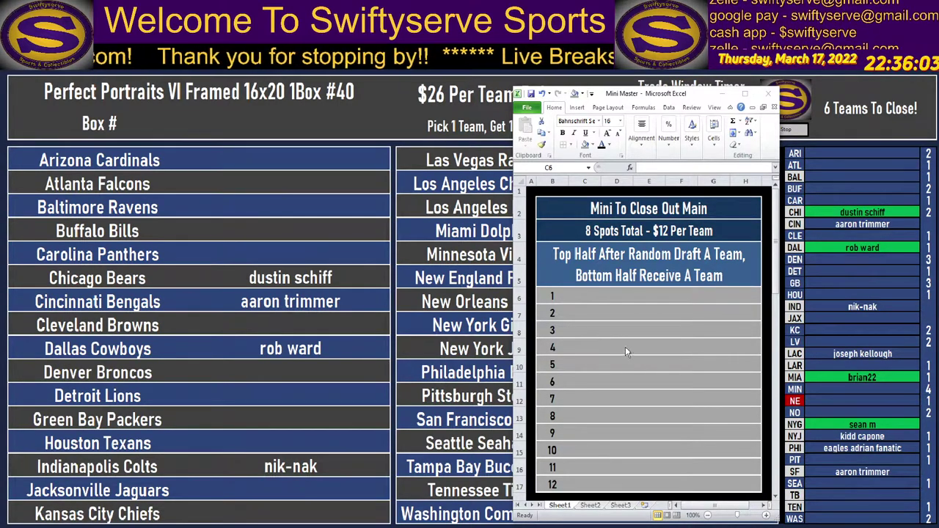
left_click(658, 333)
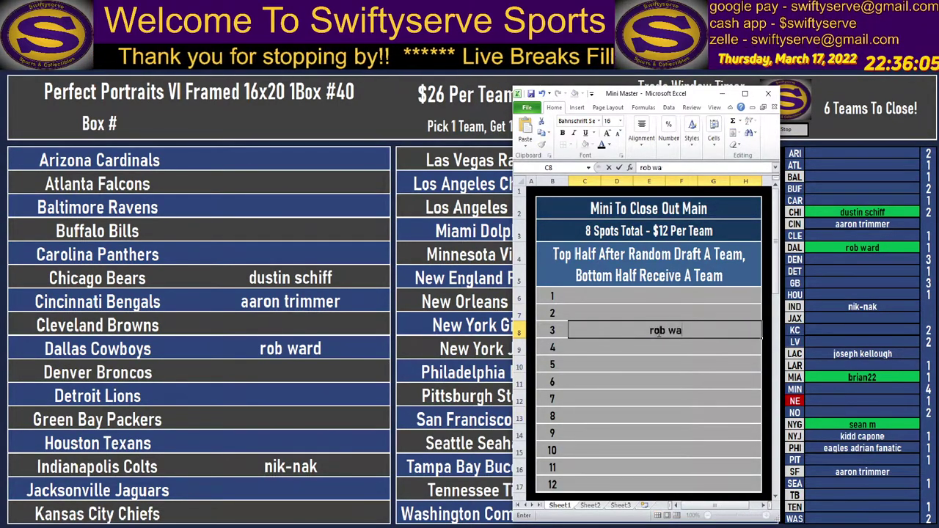
- Enter the same buyer's name in spots 3, 6, 9 and 11 of the mini list
key("Return")
key("Down")
key("Down")
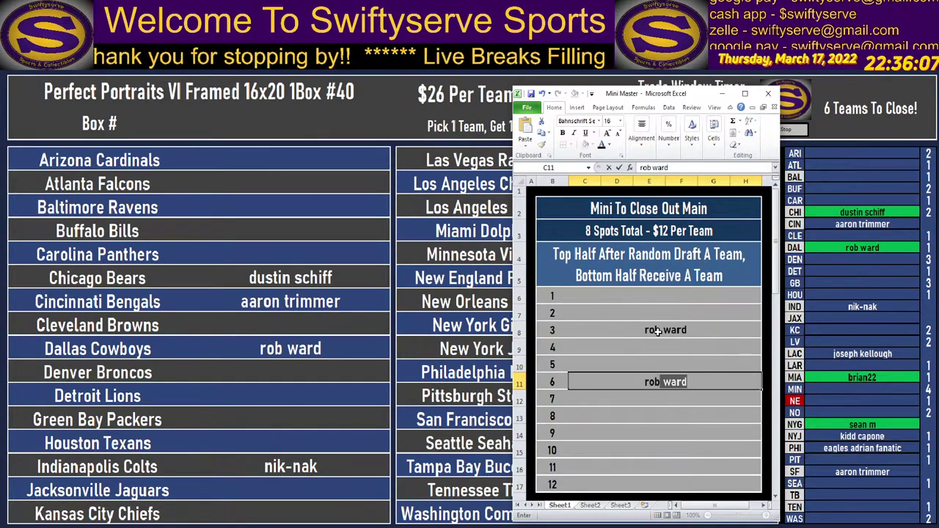
key("Return")
key("Down")
key("Down")
type("rob")
key("Return")
key("Down")
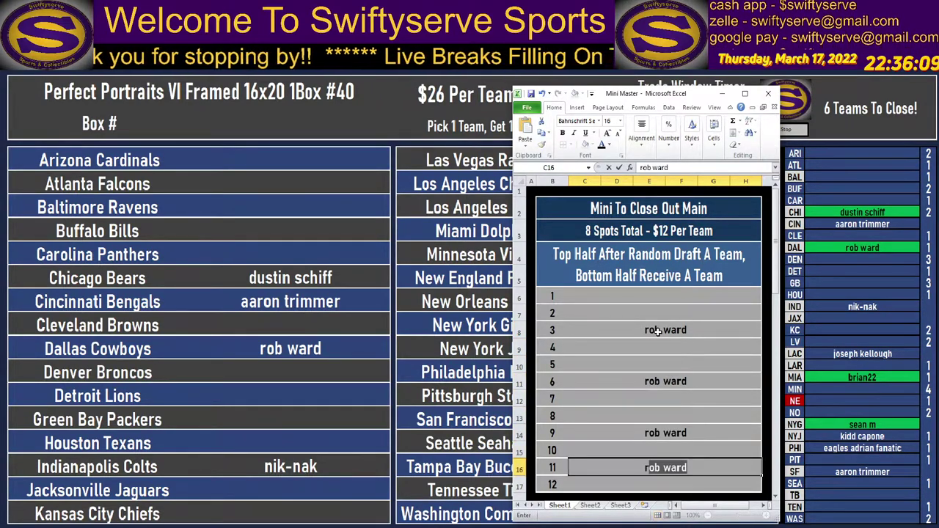
key("Return")
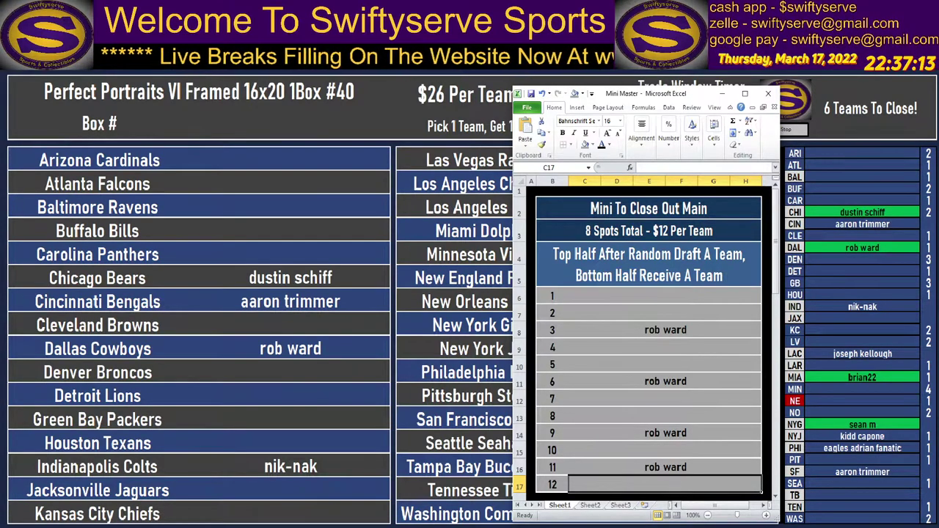
key("alt+Tab")
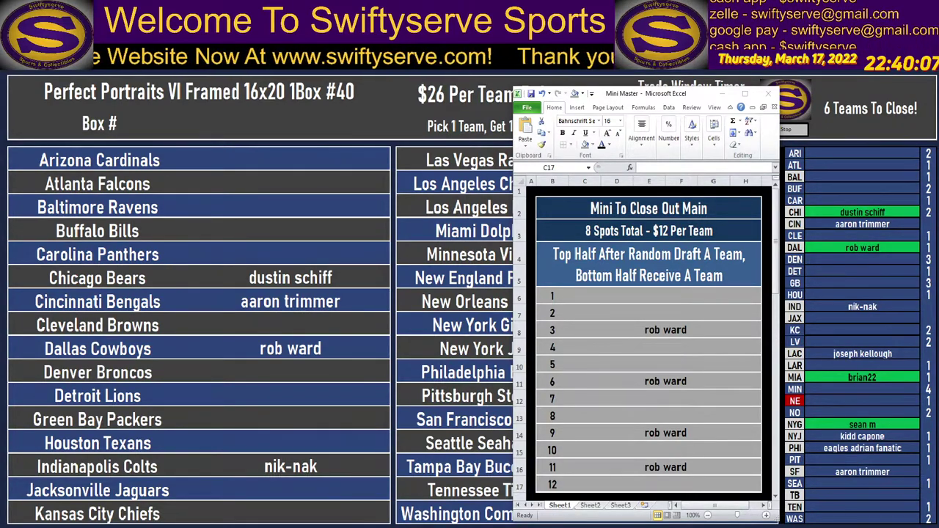
- Enter one buyer's name in spots 1 and 8
left_click(660, 295)
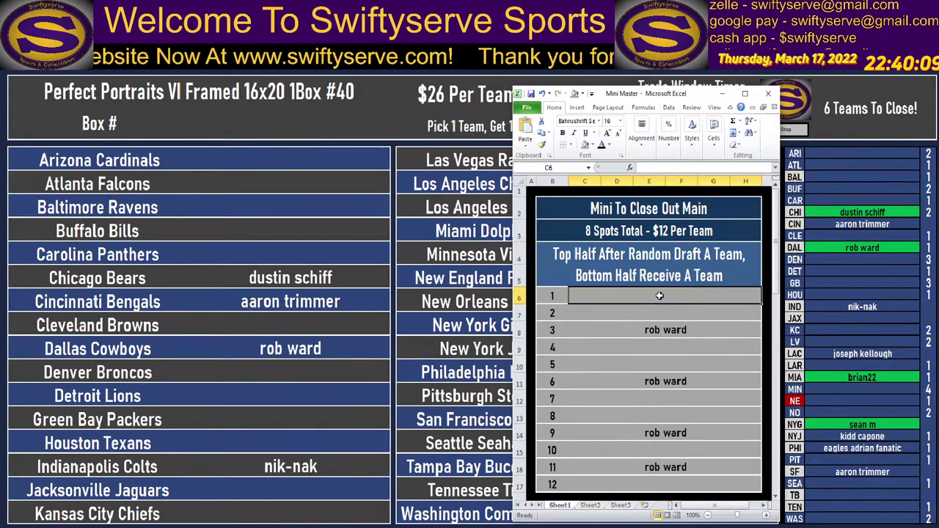
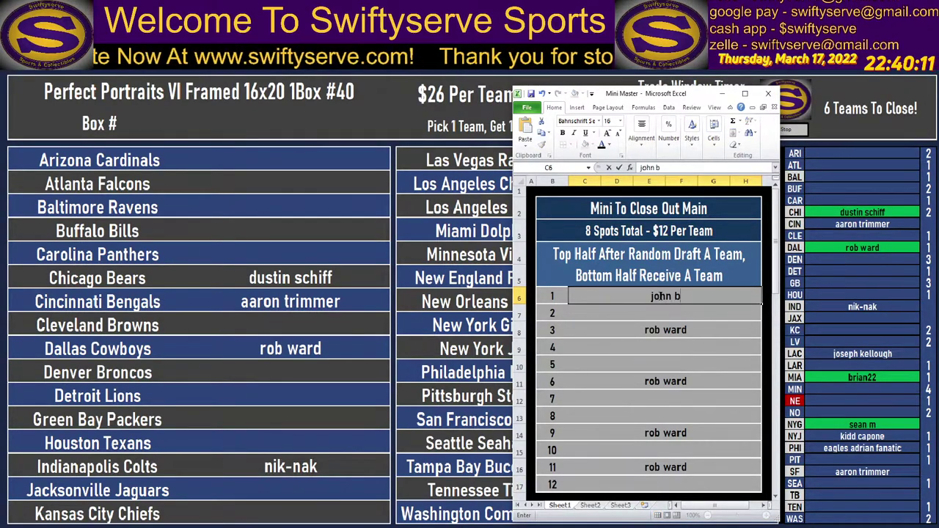
key("Return")
key("Return")
key("Return")
key("Return")
key("Return")
key("Return")
key("Return")
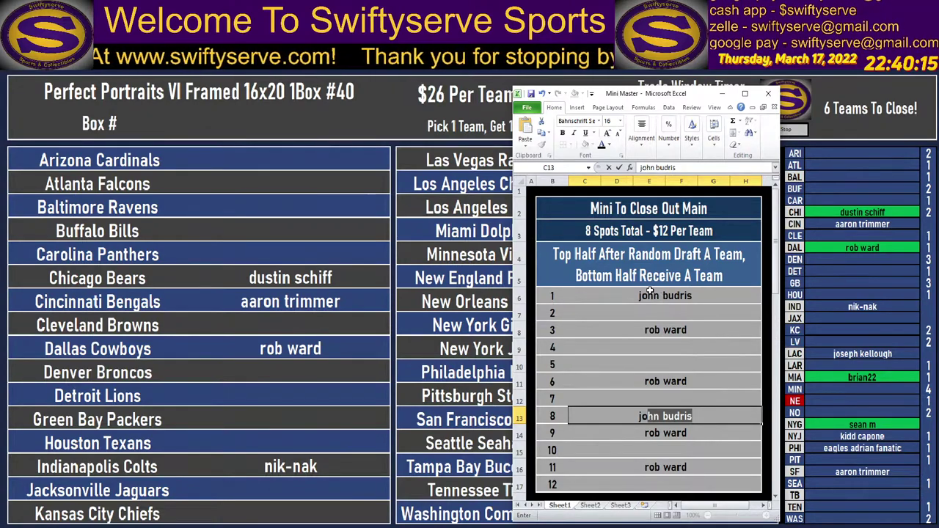
left_click(661, 312)
- Enter a second buyer's handle in spots 2, 7 and 12
type("brian22")
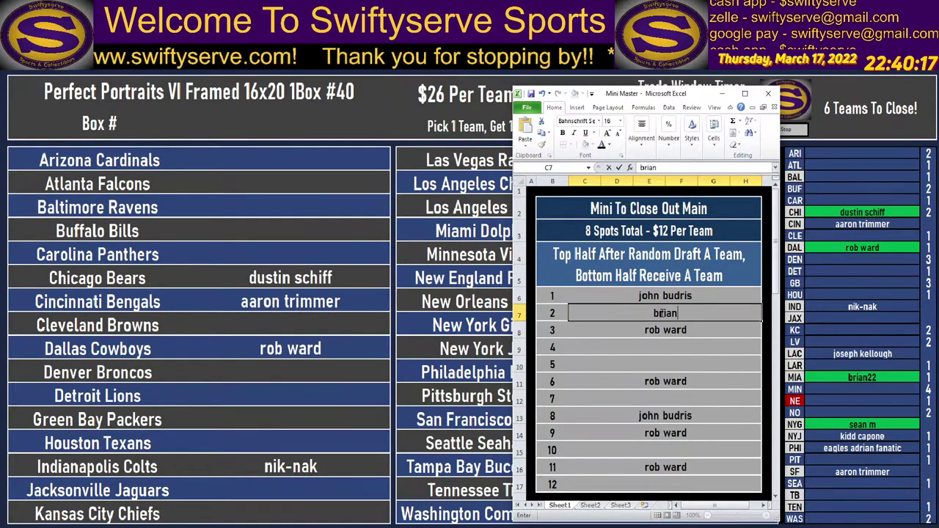
key("Return")
key("Return")
key("Return")
key("Return")
key("Return")
type("brian22")
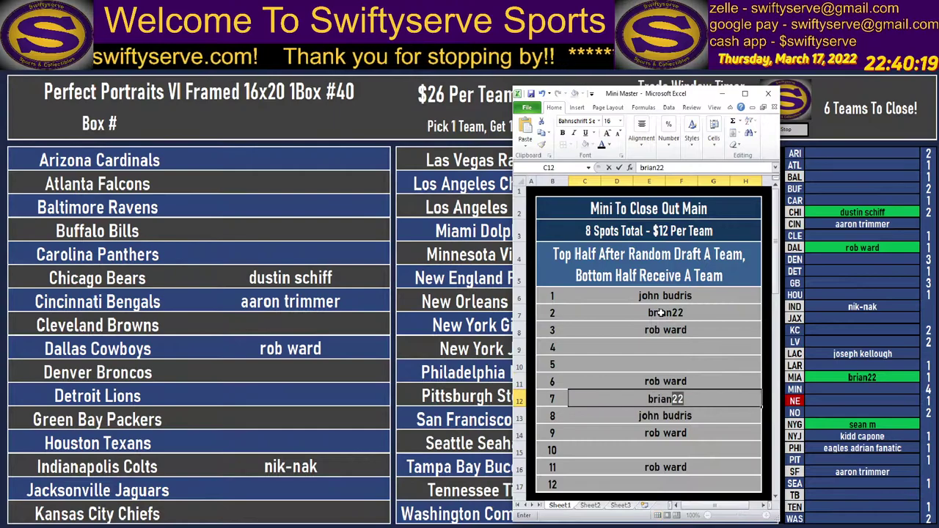
key("Return")
key("Return")
key("Return")
key("Return")
key("Return")
type("brian22")
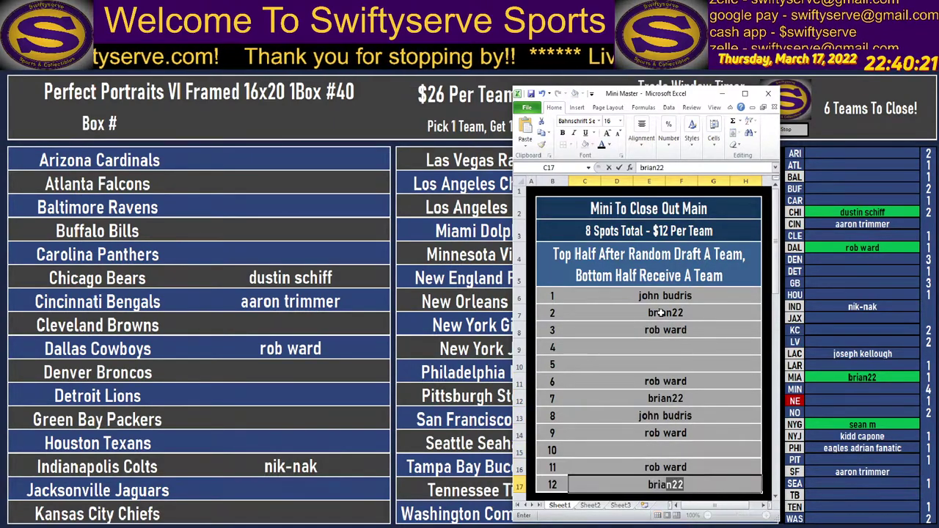
key("Up")
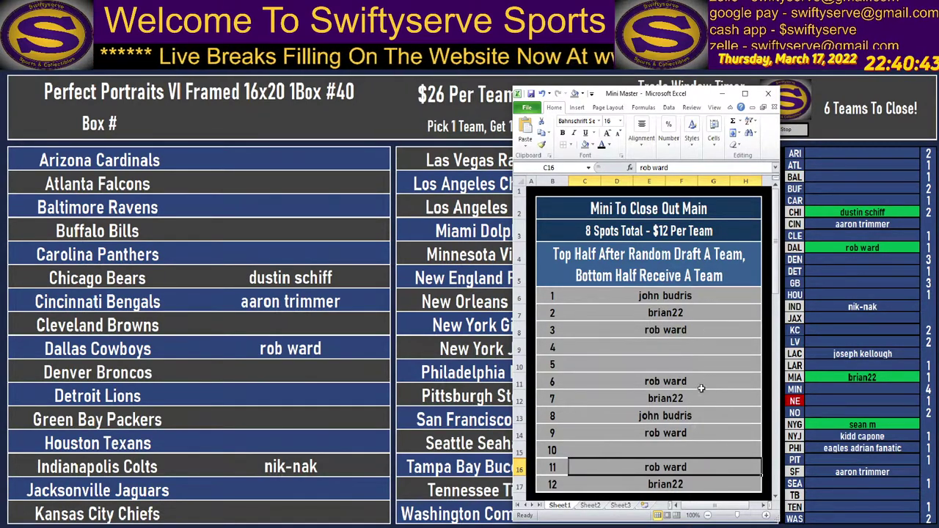
- Enter another buyer's name in spots 4 and 5, using autocomplete for spot 5
left_click(684, 354)
type("kidd capone")
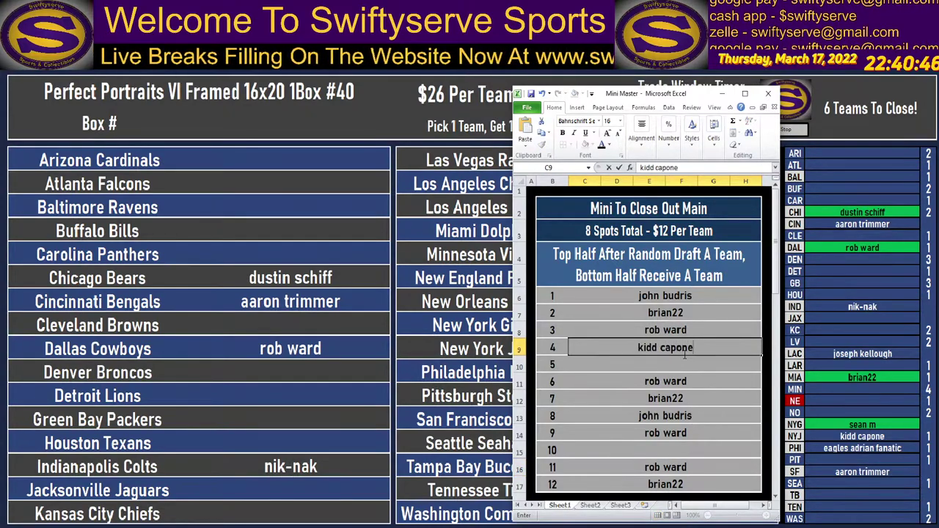
key("Return")
type("kidd capone")
key("Return")
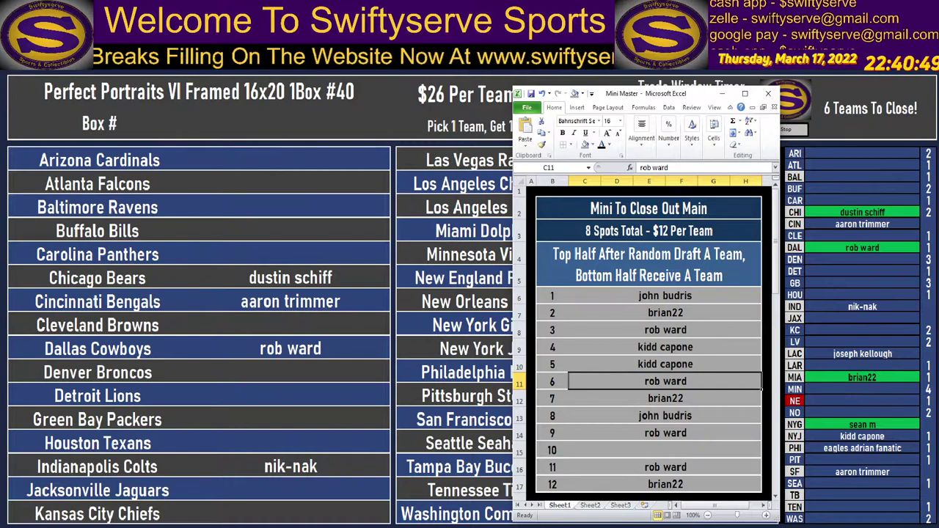
- Shade the spot 1 and spot 8 name cells green
key("alt+Tab")
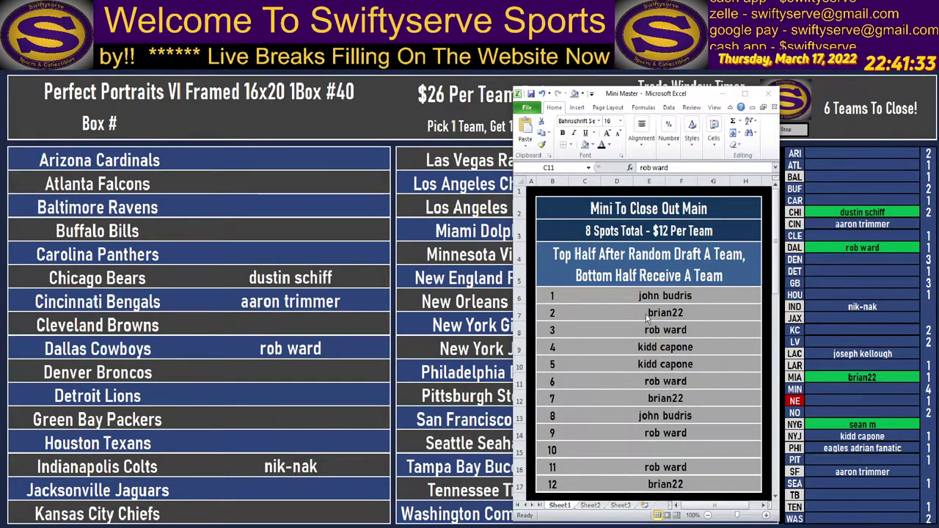
left_click(673, 304)
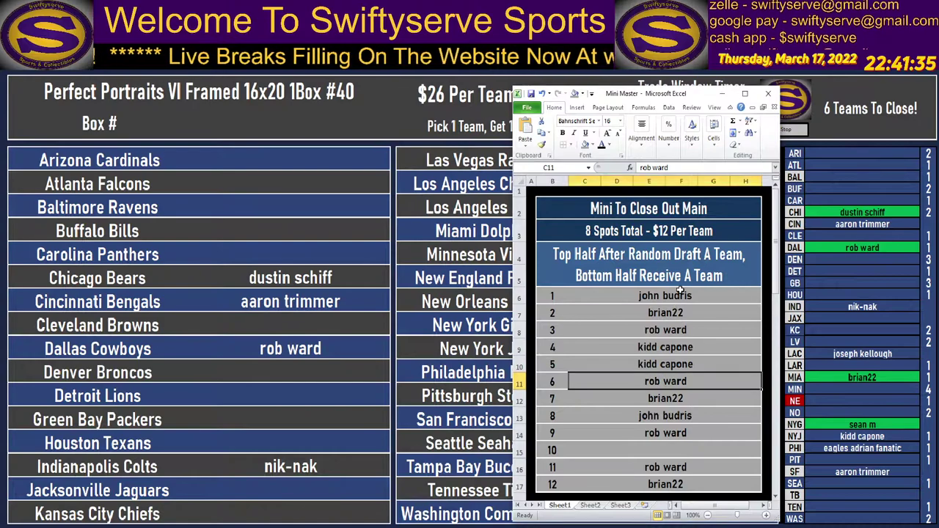
left_click(679, 295)
left_click(687, 415, "ctrl")
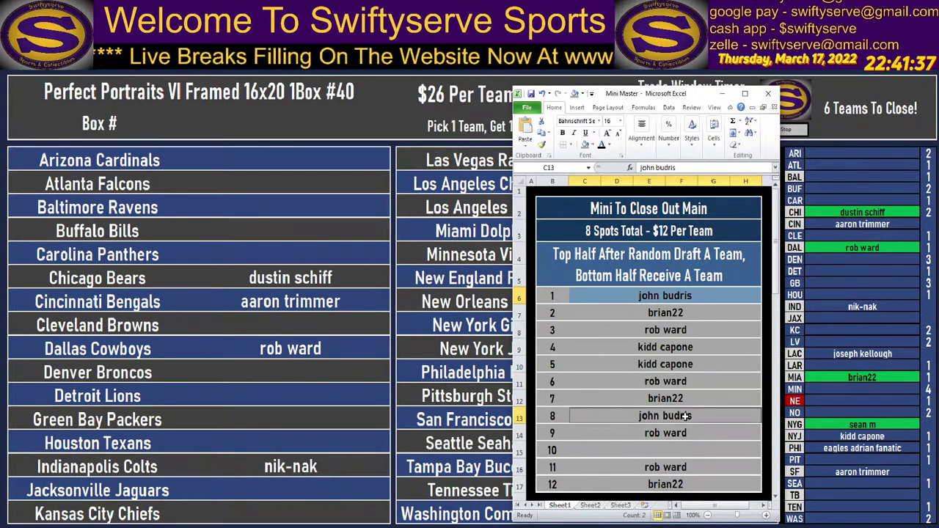
left_click(593, 144)
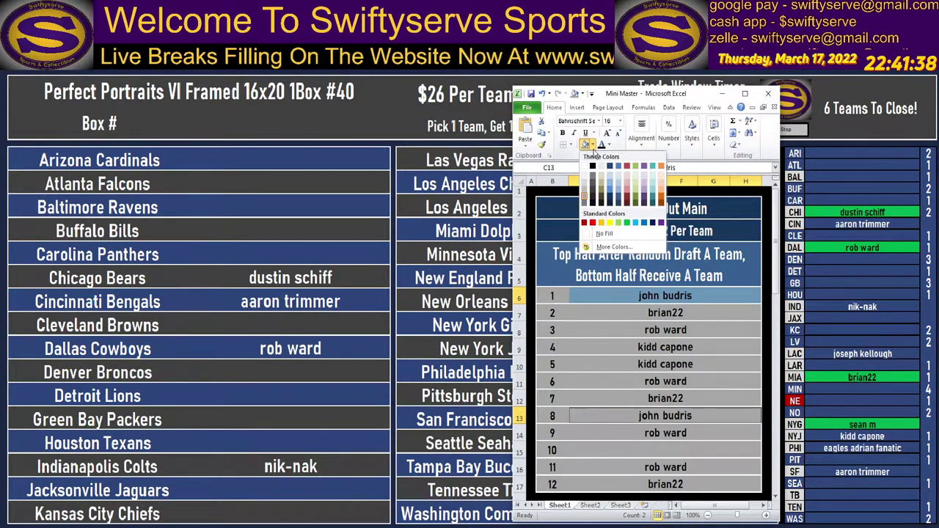
left_click(627, 222)
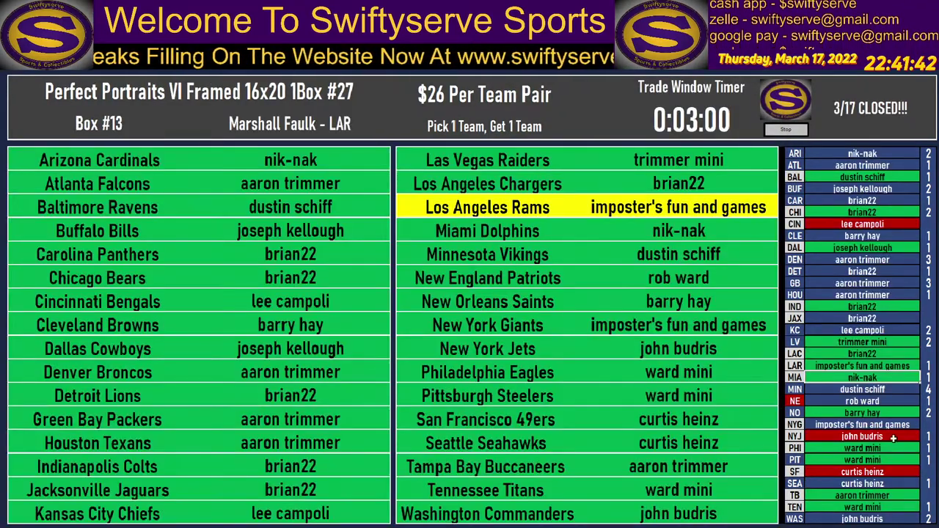
left_click(892, 436)
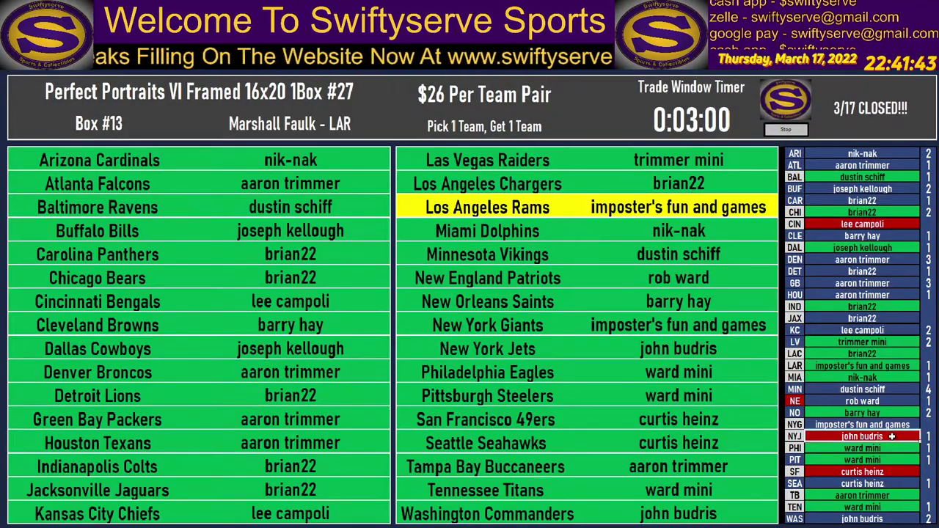
- Turn the NYJ sidebar entry green and restore the Break #13 red row's green fill
key("F4")
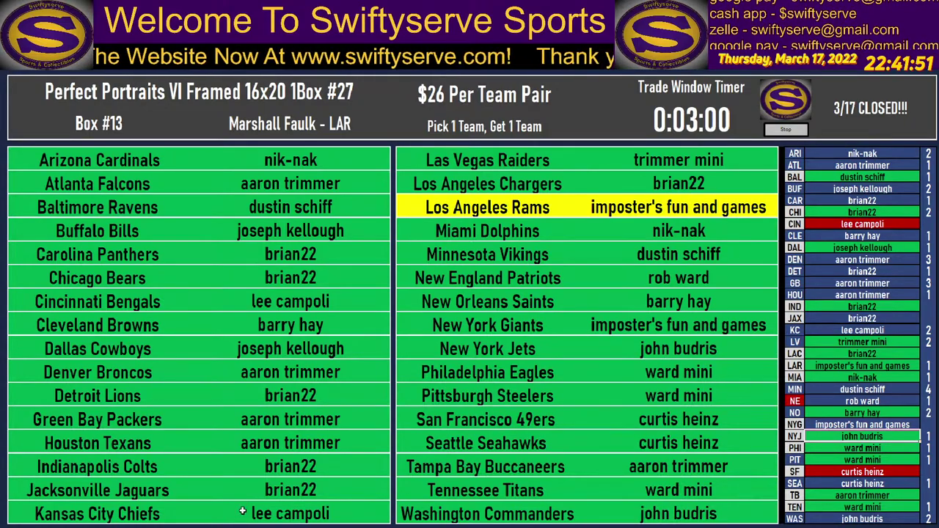
key("ctrl+Page_Down")
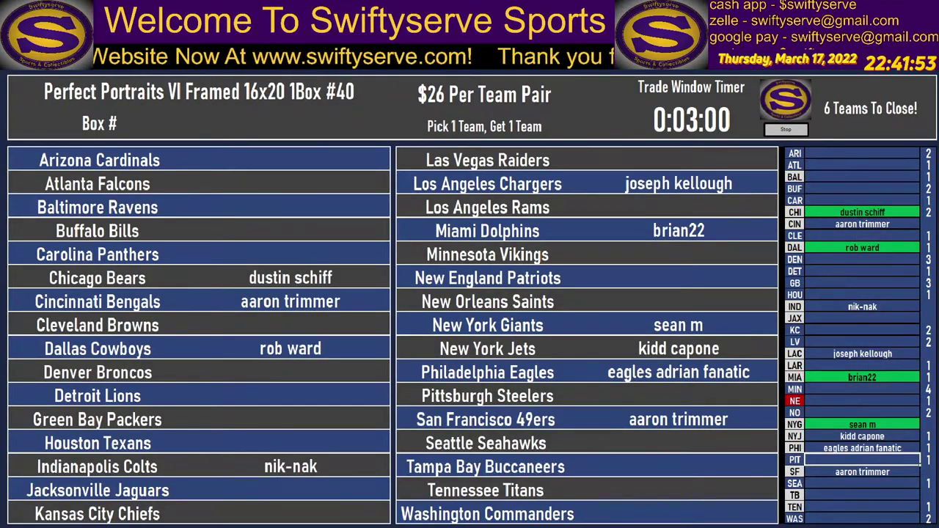
key("ctrl+Page_Down")
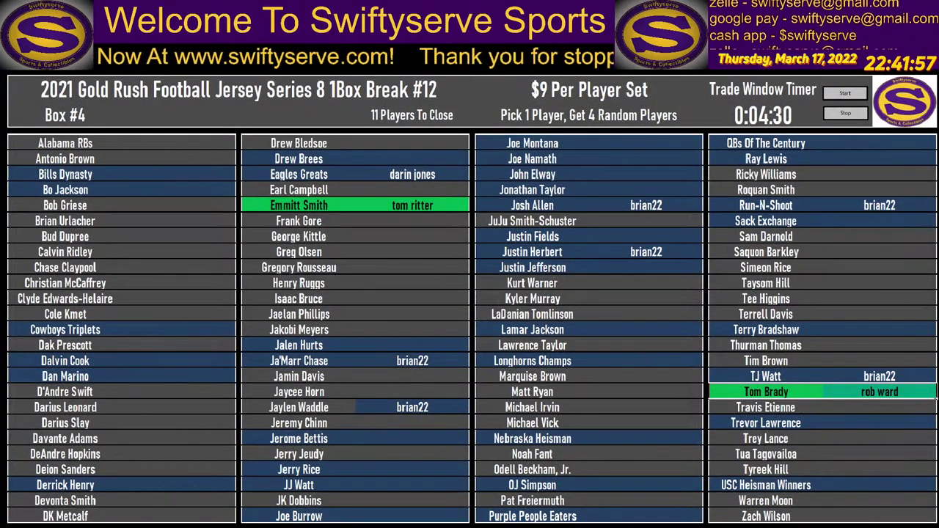
key("ctrl+Page_Down")
left_click(370, 358)
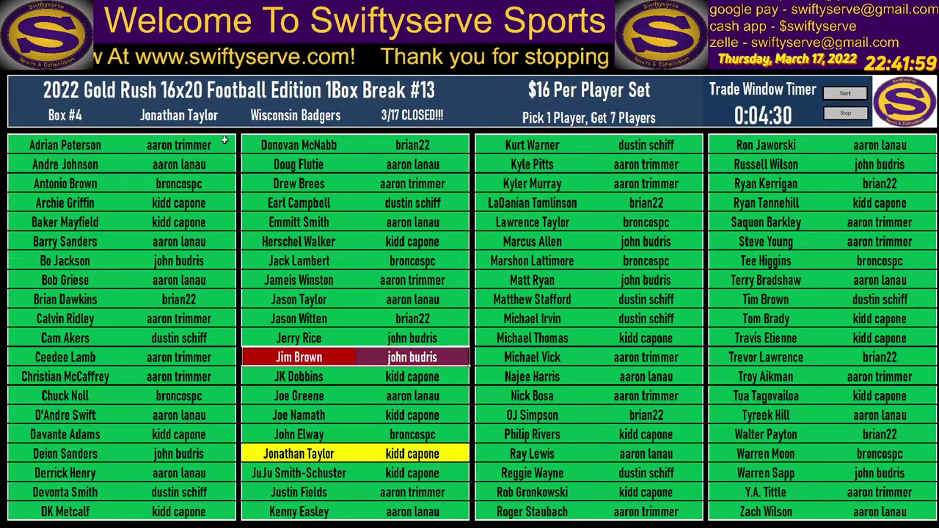
key("ctrl+z")
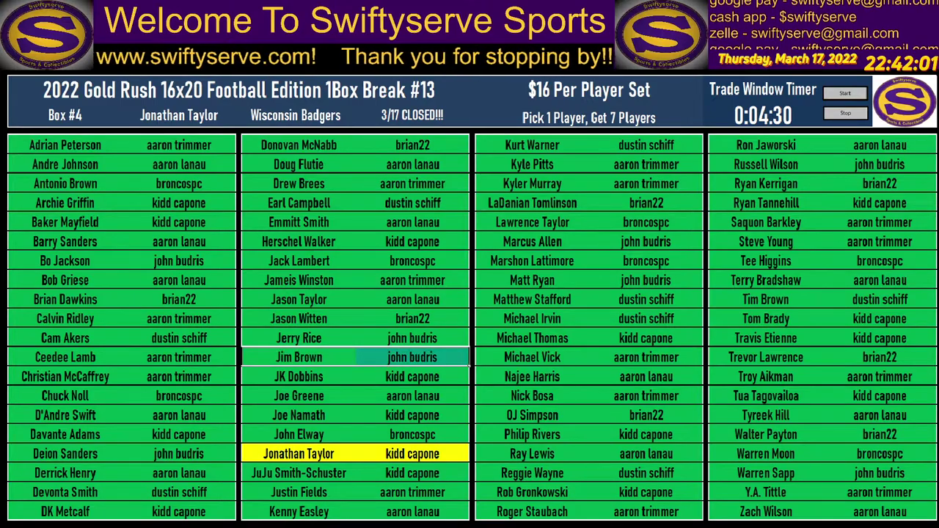
- Cycle the sheet tabs back to the jersey Break #12 board
key("ctrl+Page_Down")
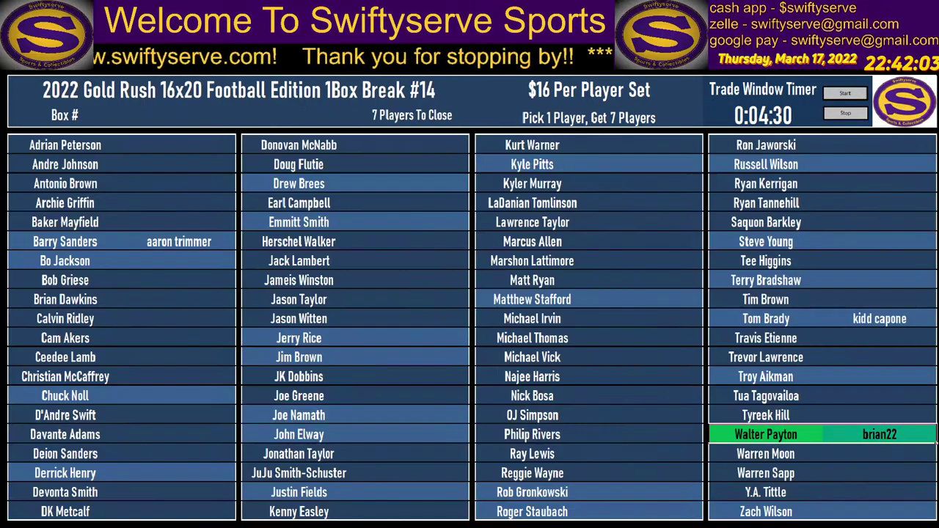
key("ctrl+Page_Up")
key("ctrl+Page_Up")
key("ctrl+Page_Up")
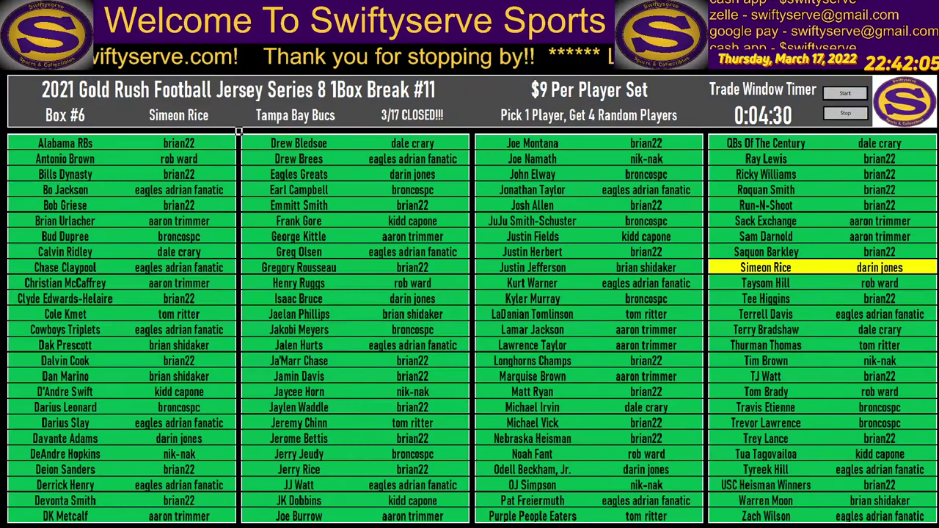
key("ctrl+Page_Down")
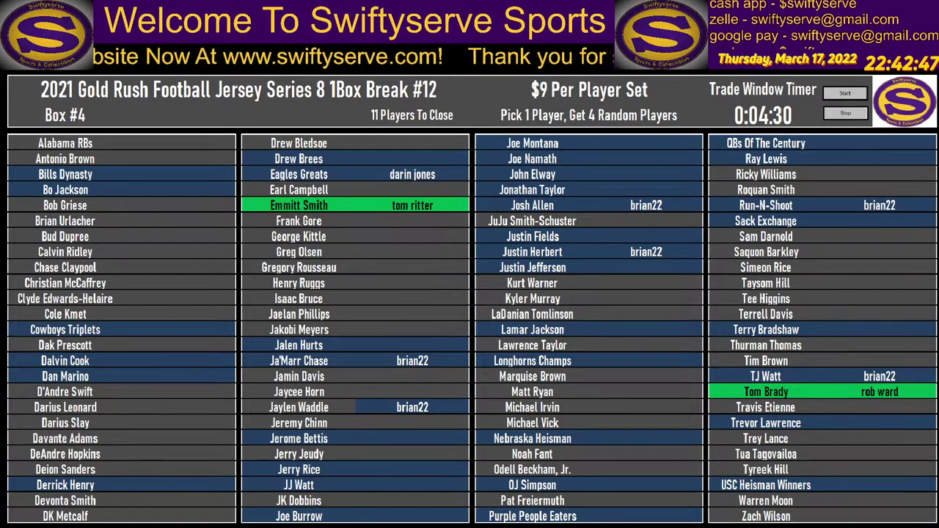
key("alt+Tab")
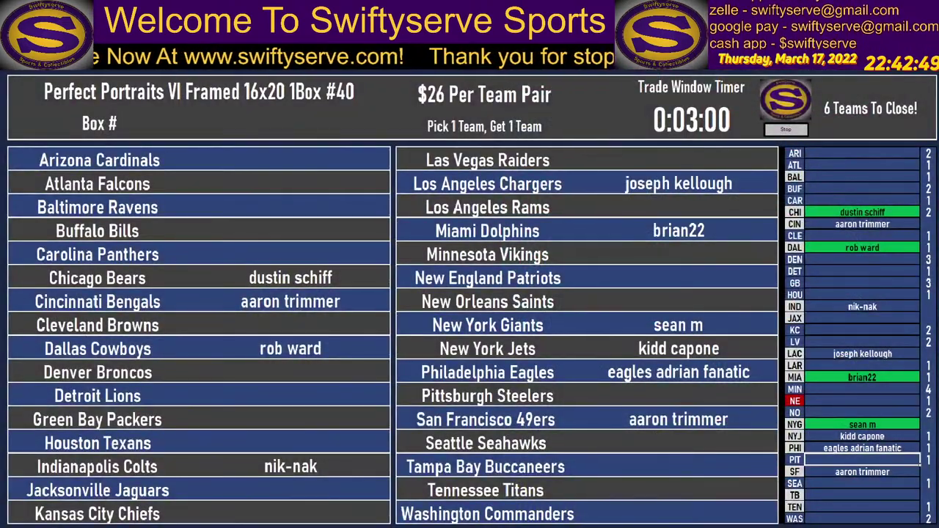
- Shade the repeat buyer's existing spots 3, 6, 9 and 11 green on the Mini Master list
key("alt+Tab")
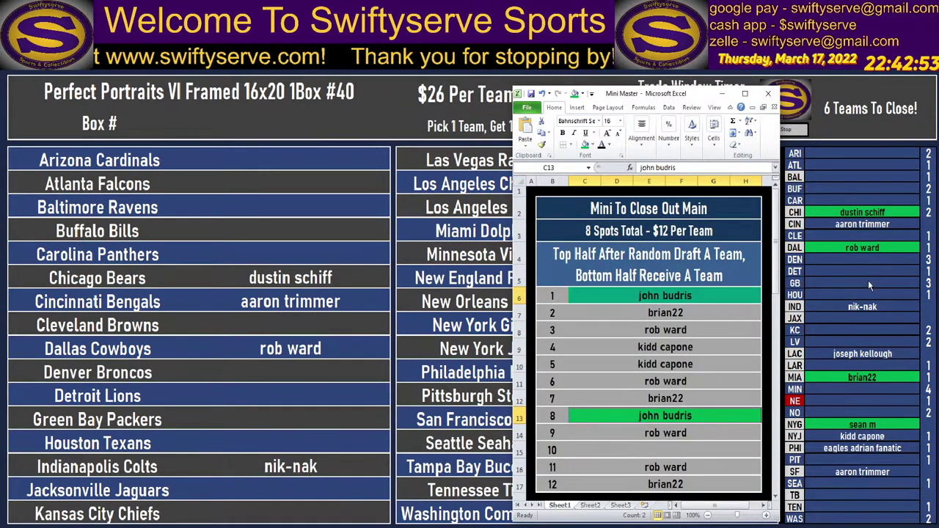
left_click(624, 312)
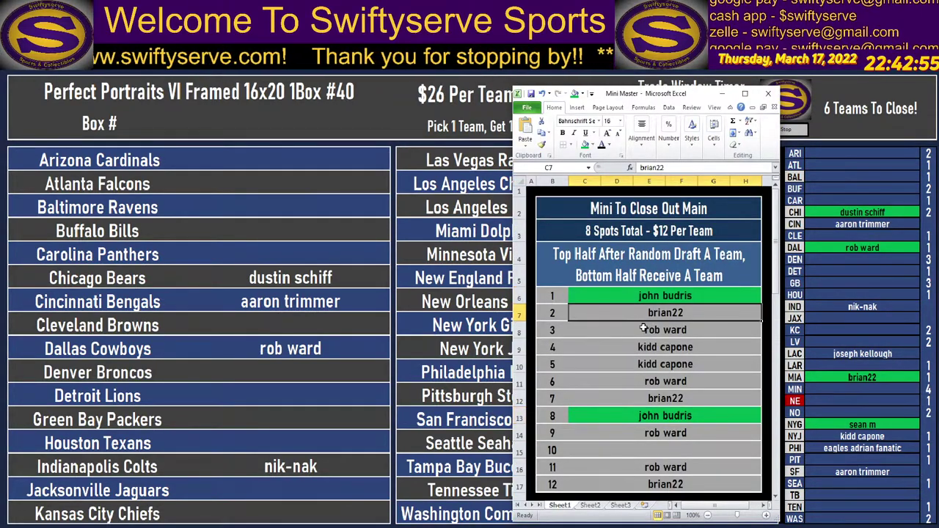
left_click(644, 330)
left_click(656, 383, "ctrl")
left_click(663, 432, "ctrl")
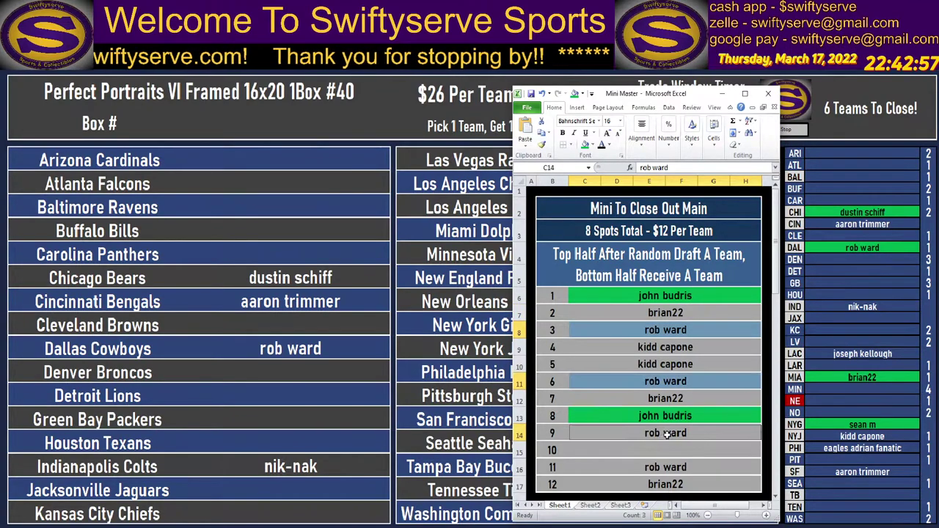
left_click(673, 470, "ctrl")
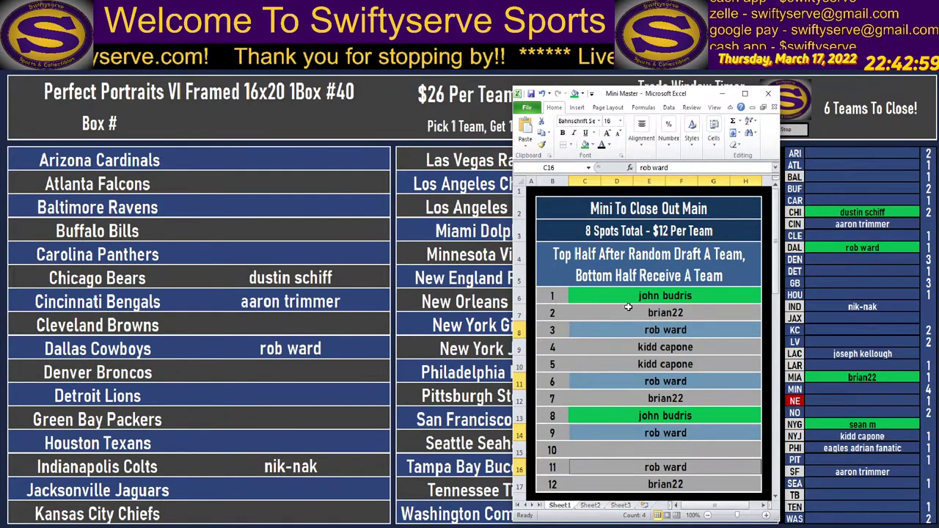
left_click(585, 145)
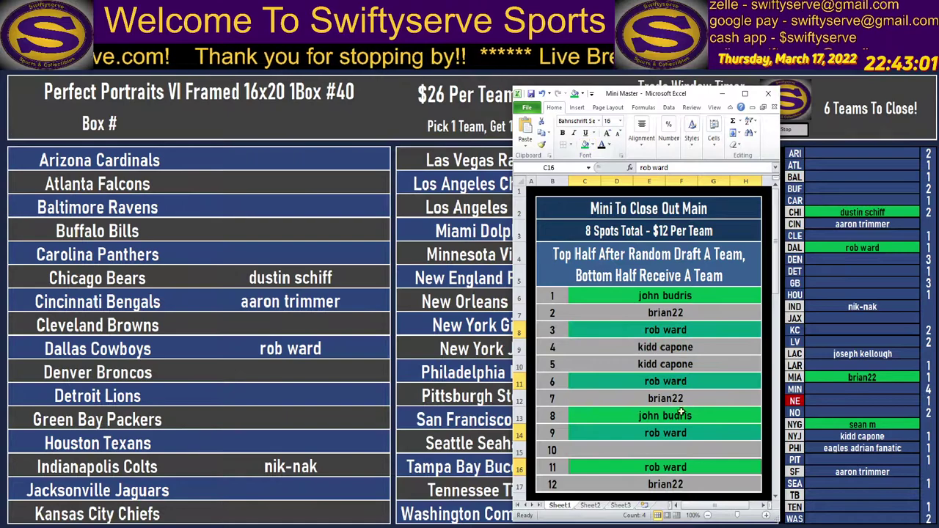
- Enter the same buyer's name in empty spot 10 and fill it green
left_click(695, 455)
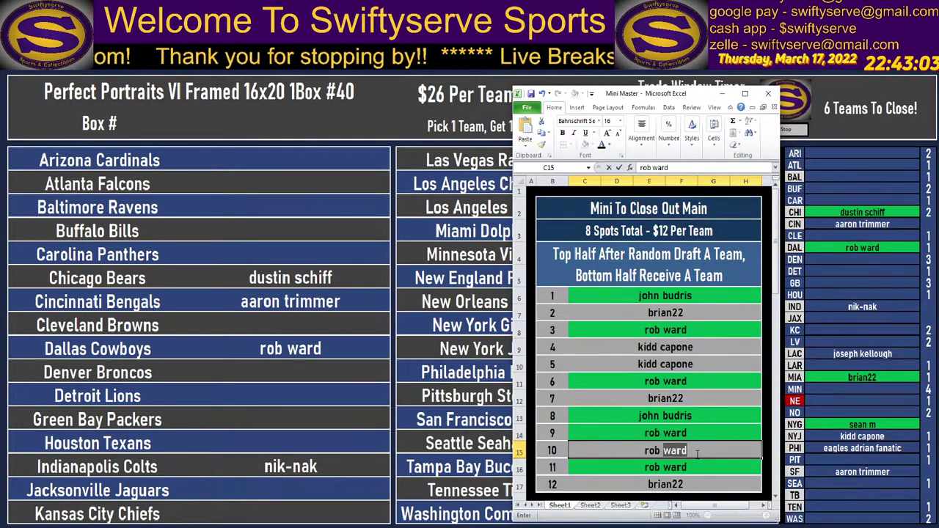
key("Return")
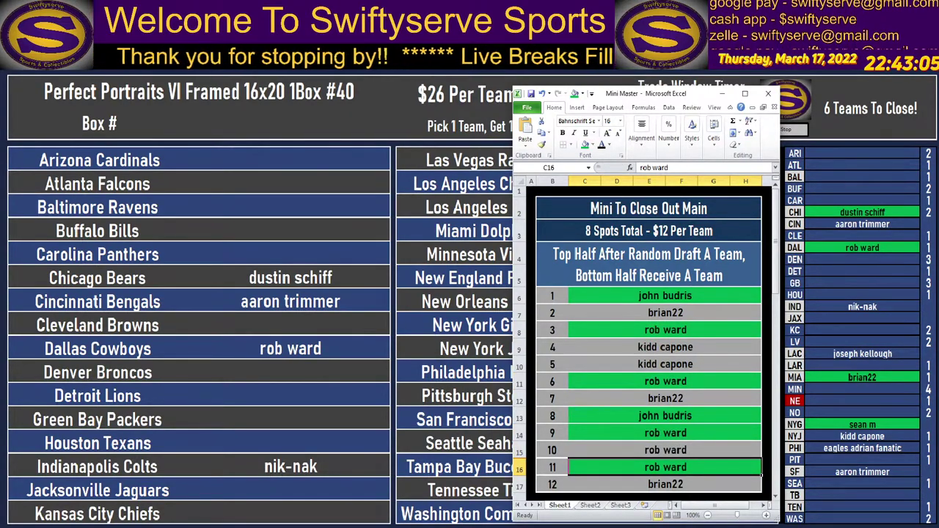
key("alt+Tab")
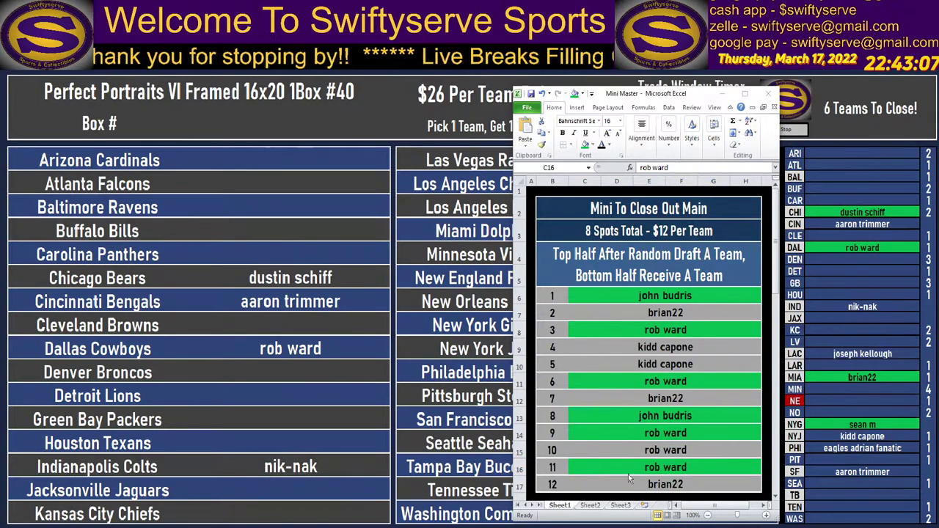
left_click(669, 450)
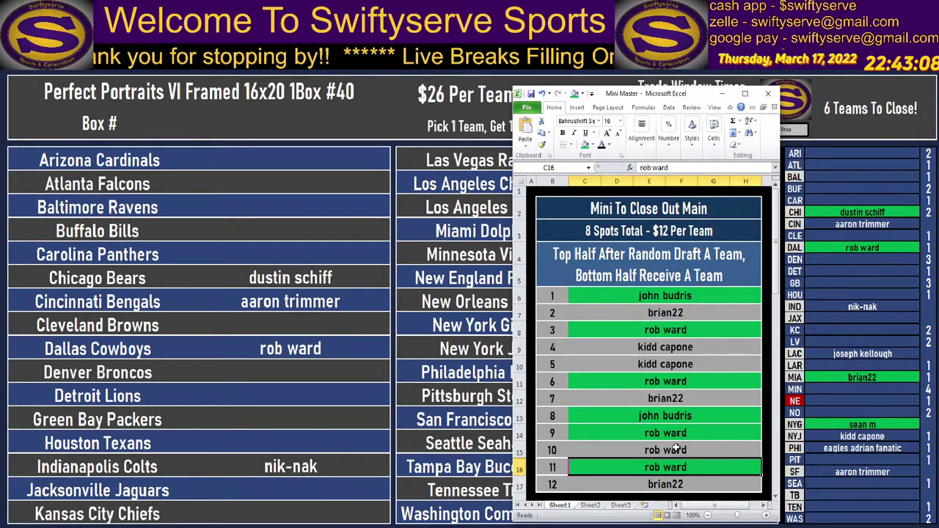
left_click(585, 145)
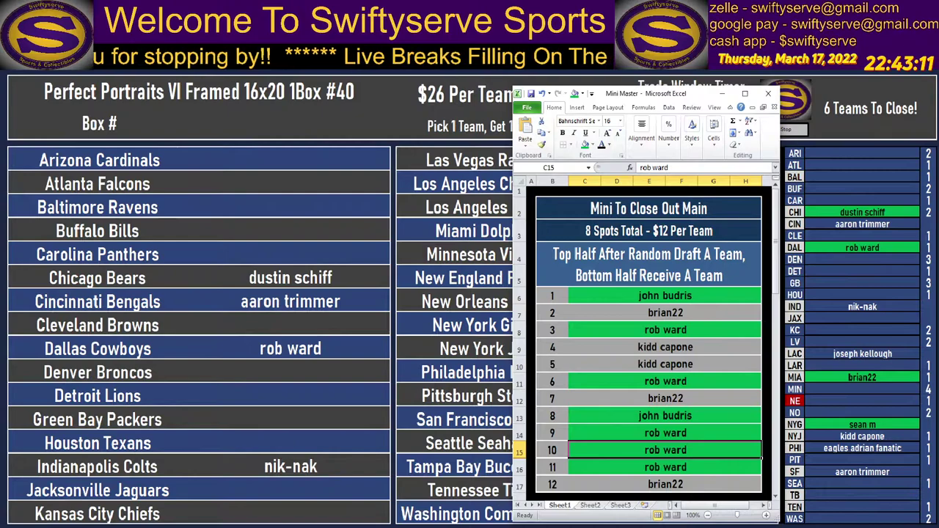
- Back on the Box #40 board, highlight the LAC tracker row green
key("alt+Tab")
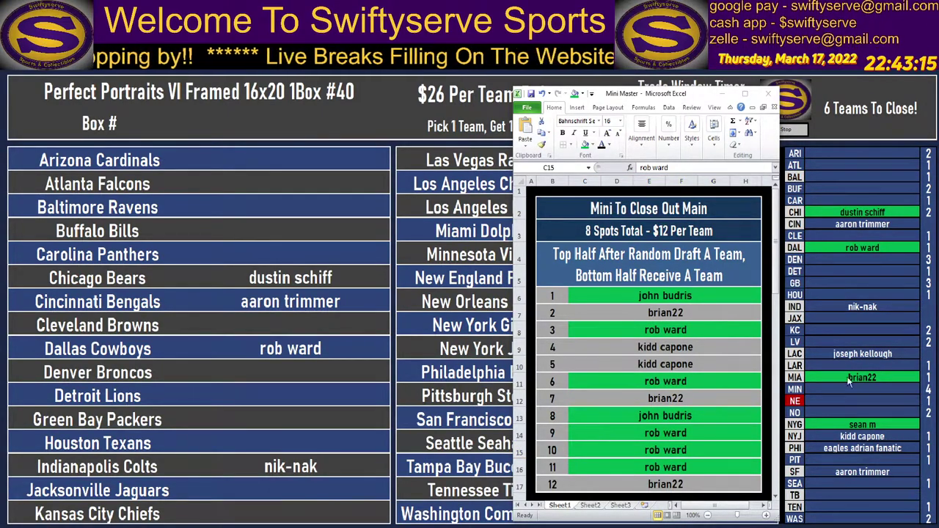
left_click(855, 353)
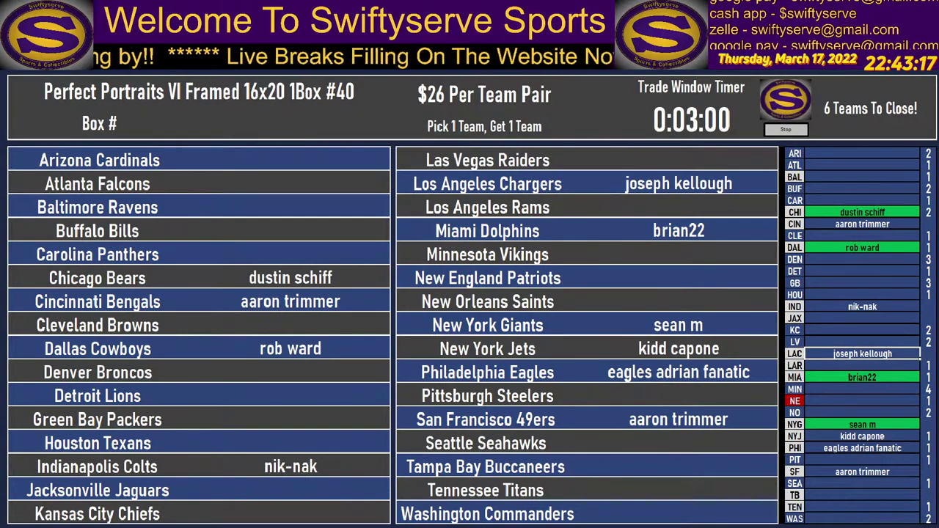
left_click(862, 354)
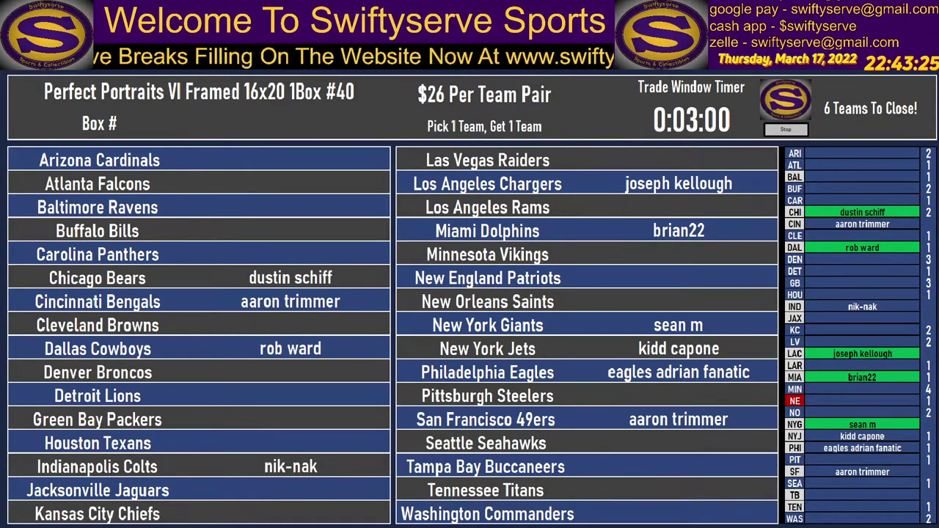
- Switch back to the Mini Master draft list workbook
key("alt+Tab")
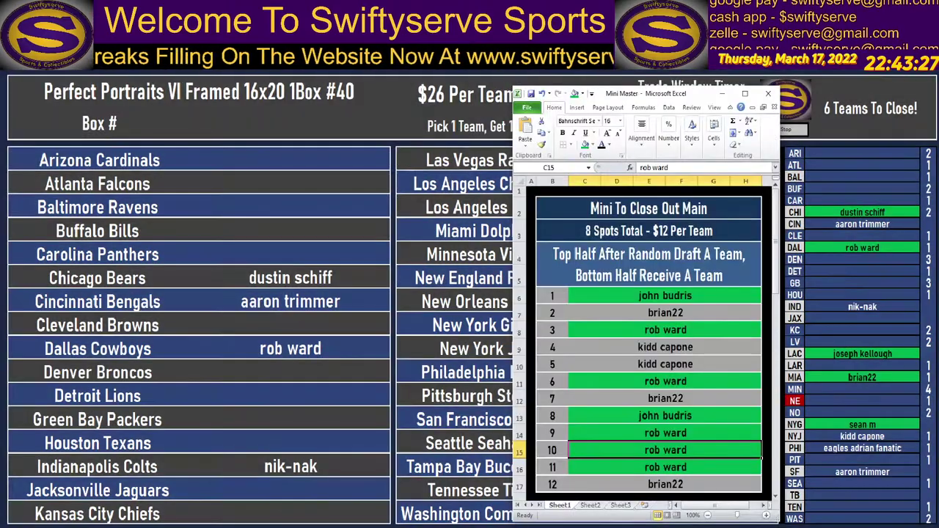
- Shade Mini Master spots 2, 7 and 12 green, then minimize the list
left_click(689, 313)
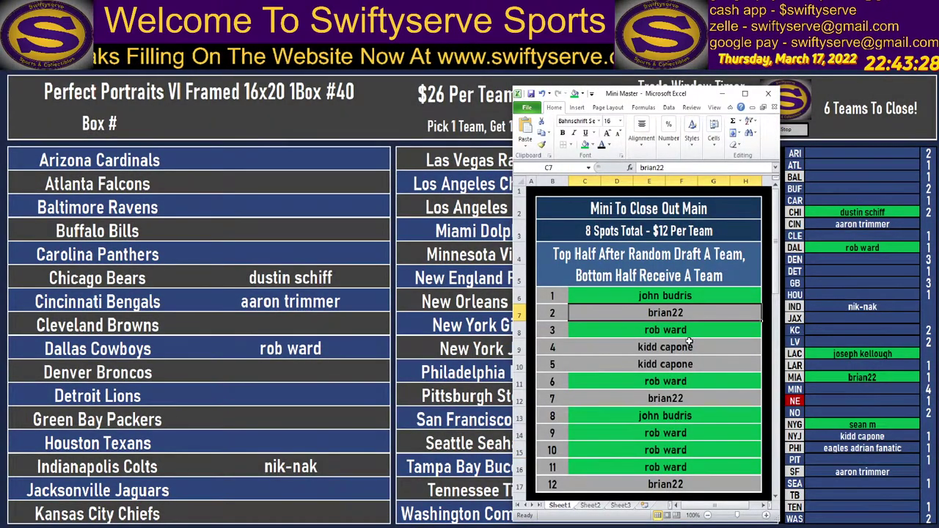
left_click(680, 397, "ctrl")
left_click(687, 483, "ctrl")
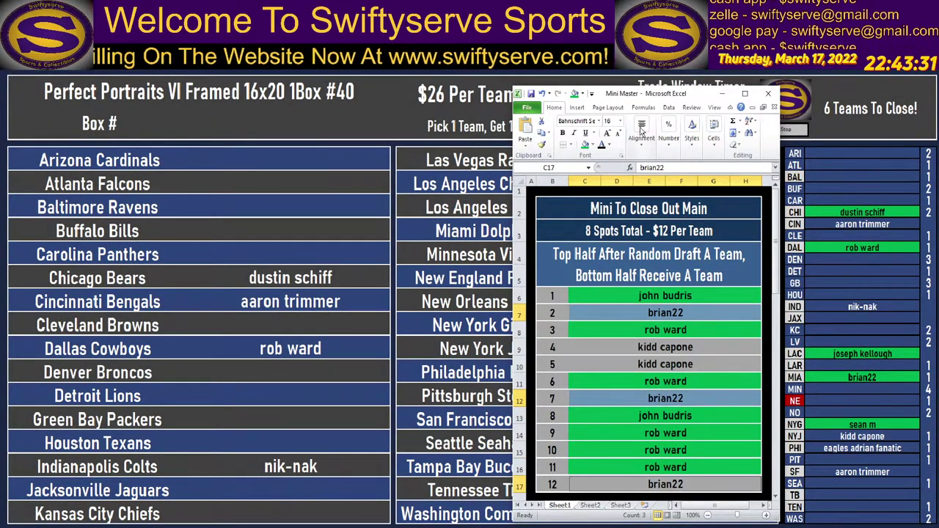
left_click(585, 145)
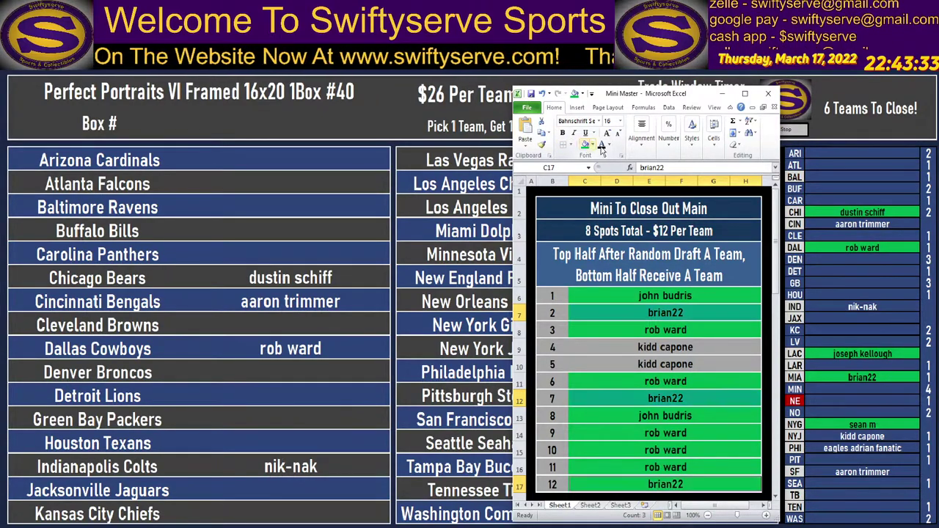
left_click(723, 94)
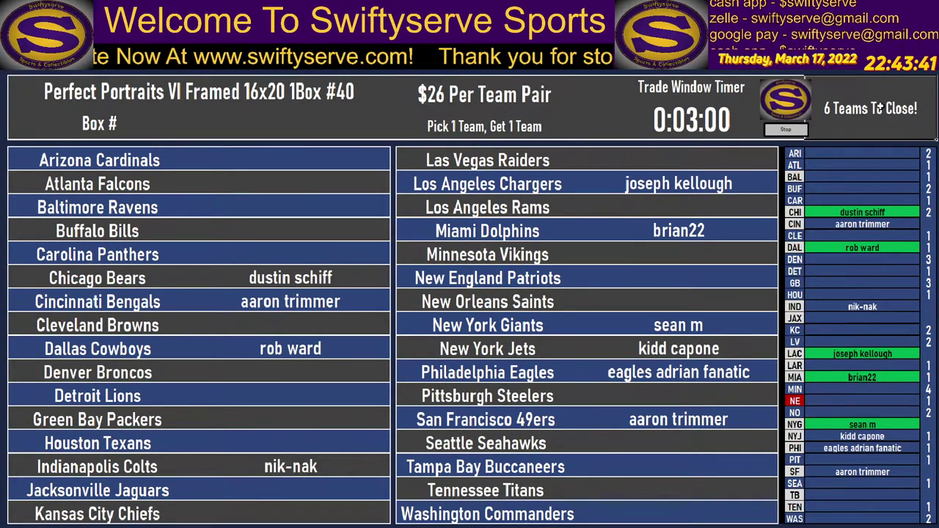
- Replace the teams-to-close note on the Box #40 board with '3/17 CLOSED!!!'
double_click(879, 108)
type("3/17 CL")
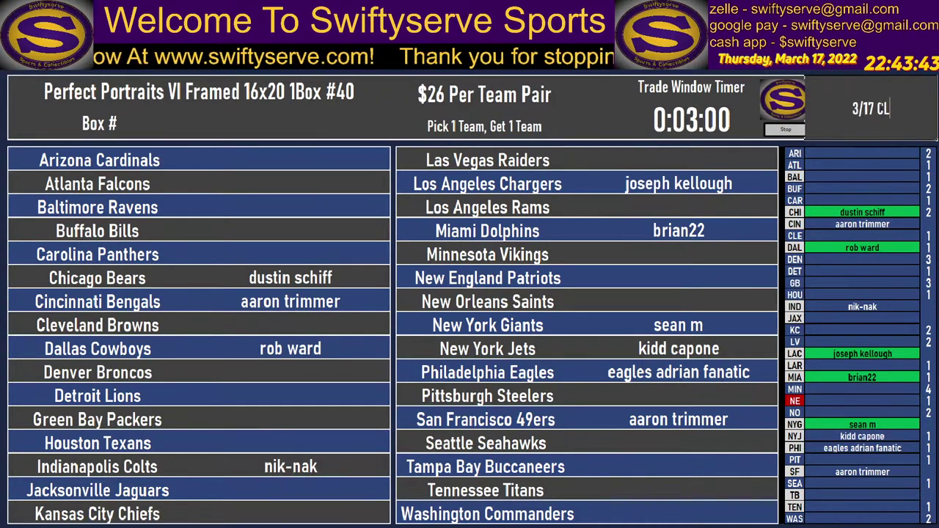
type("OSED!!!")
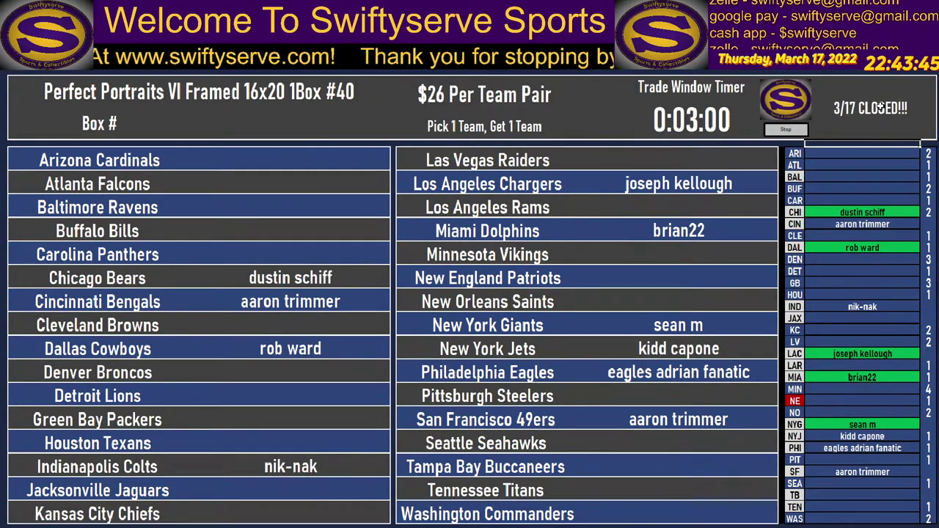
left_click(869, 200)
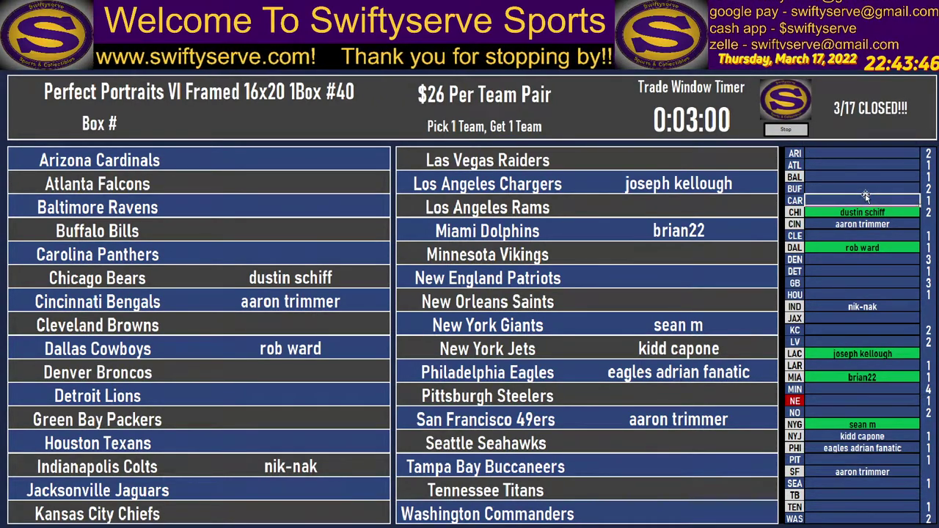
left_click(861, 110)
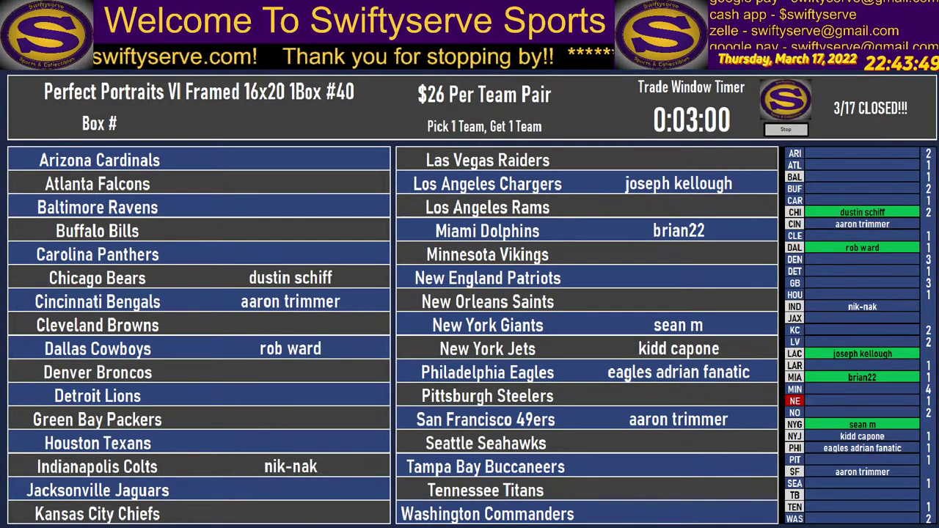
key("ctrl+Page_Down")
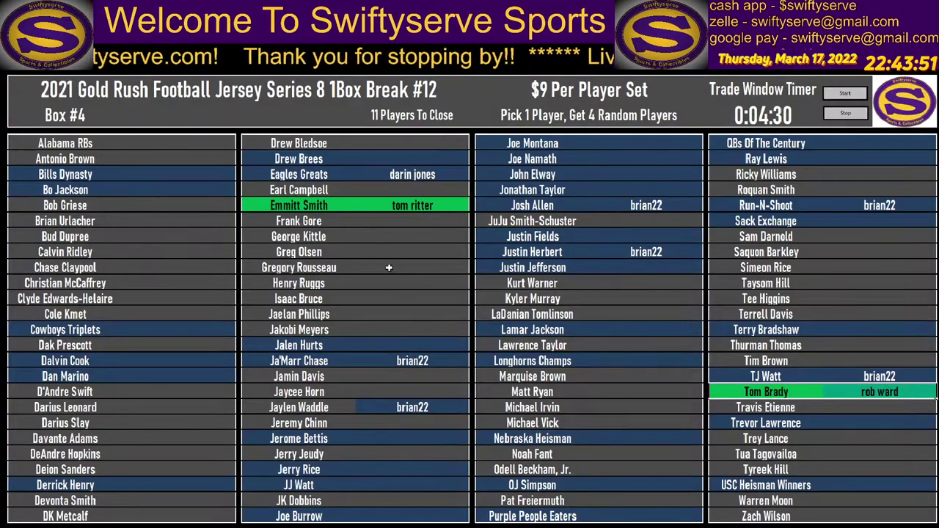
- Repeat the green fill on the TJ Watt buyer's six spots of the Gold Rush jersey board
left_click(332, 361)
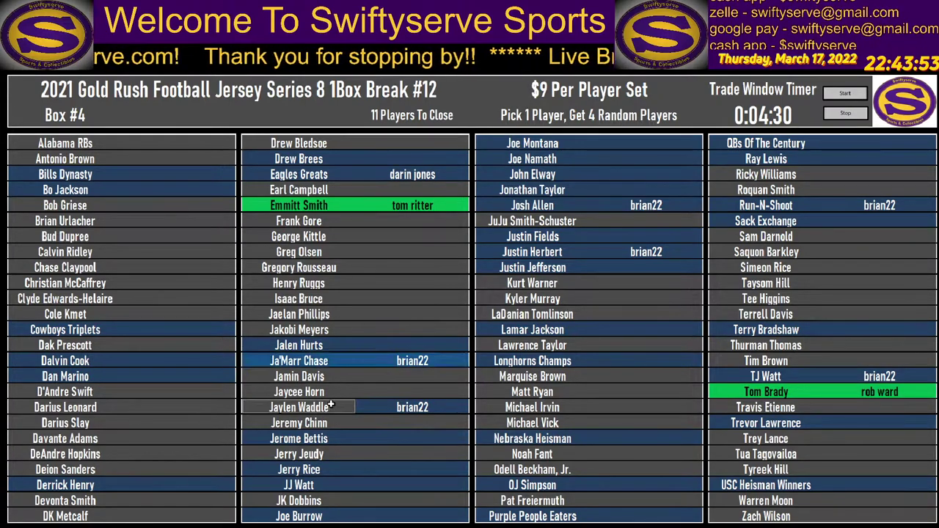
left_click(618, 202)
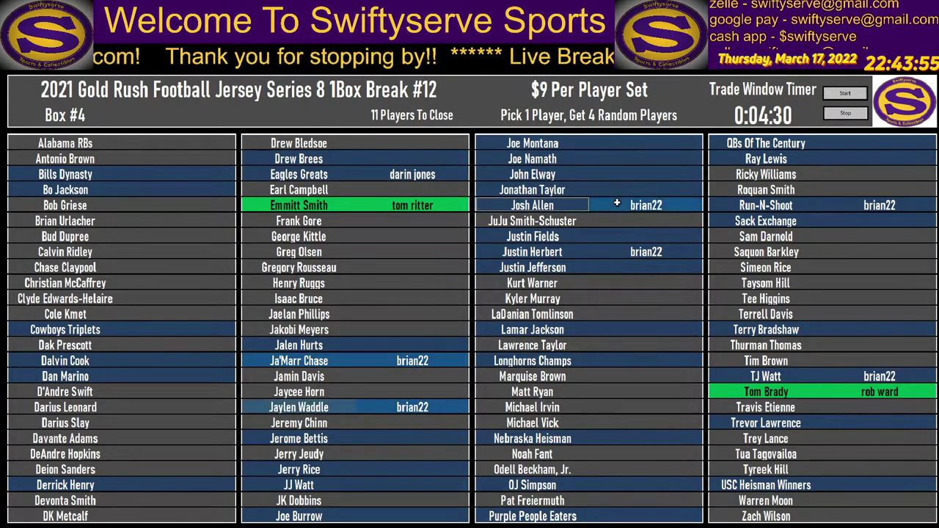
left_click(563, 252)
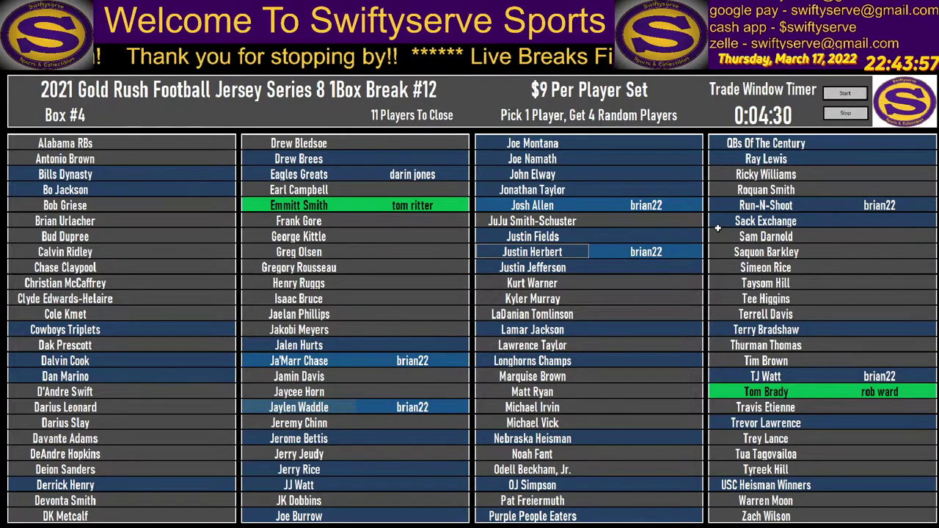
left_click(859, 205)
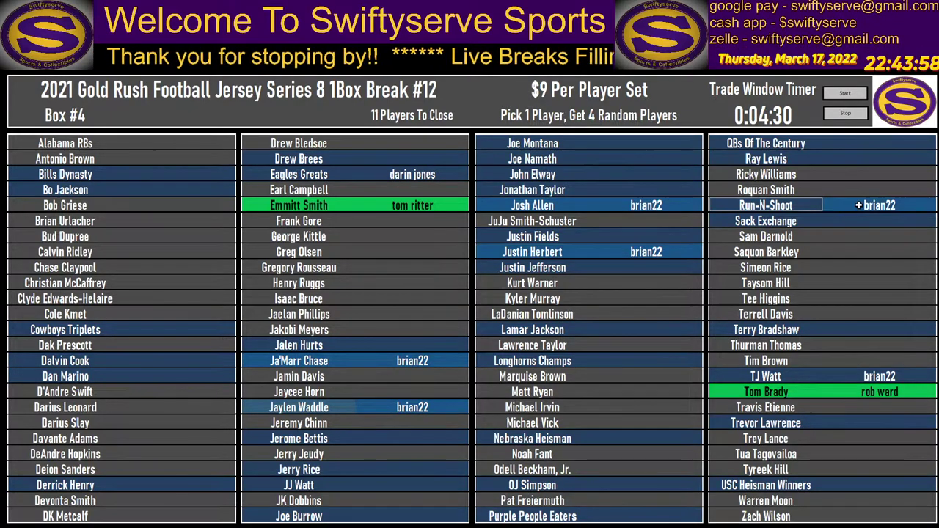
left_click(796, 373)
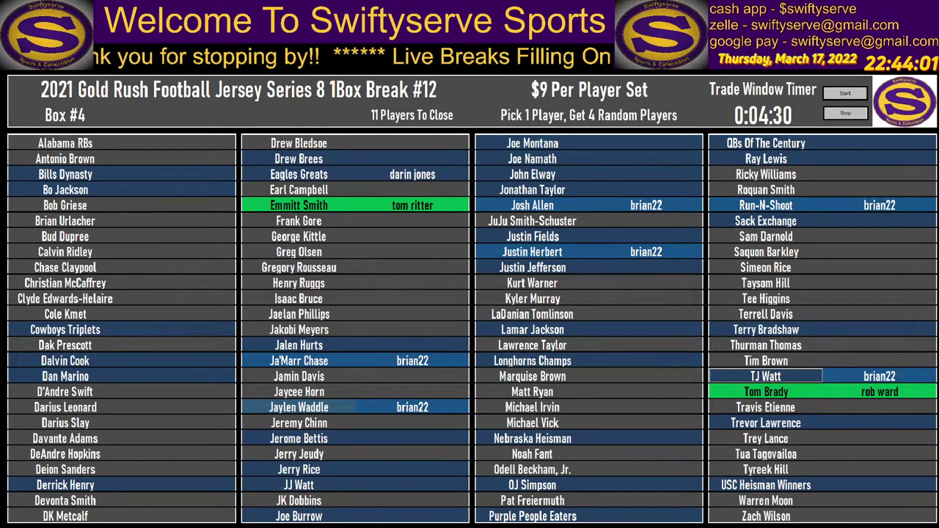
key("F4")
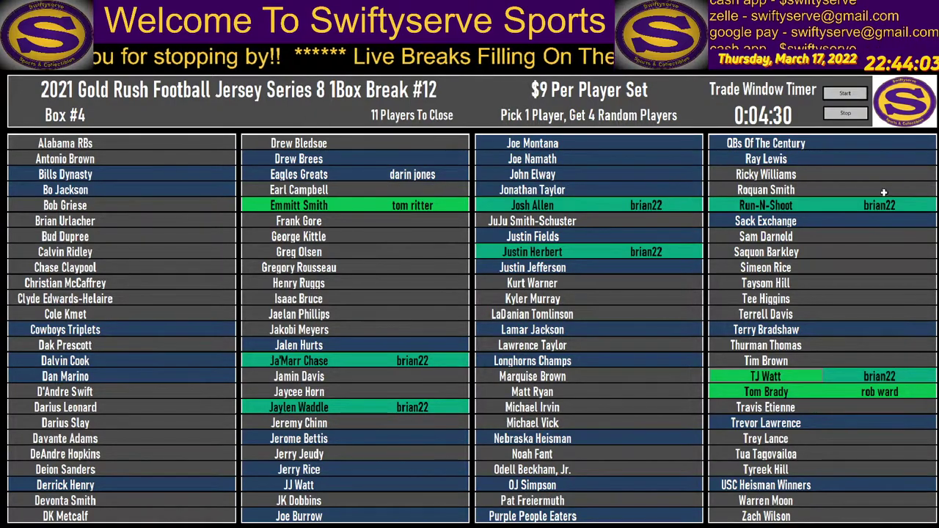
key("ctrl+Page_Down")
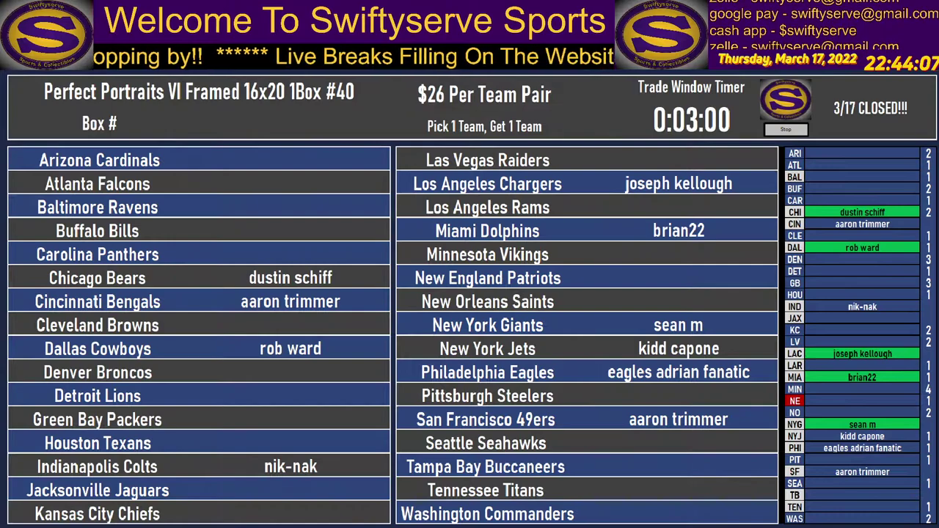
left_click(854, 308)
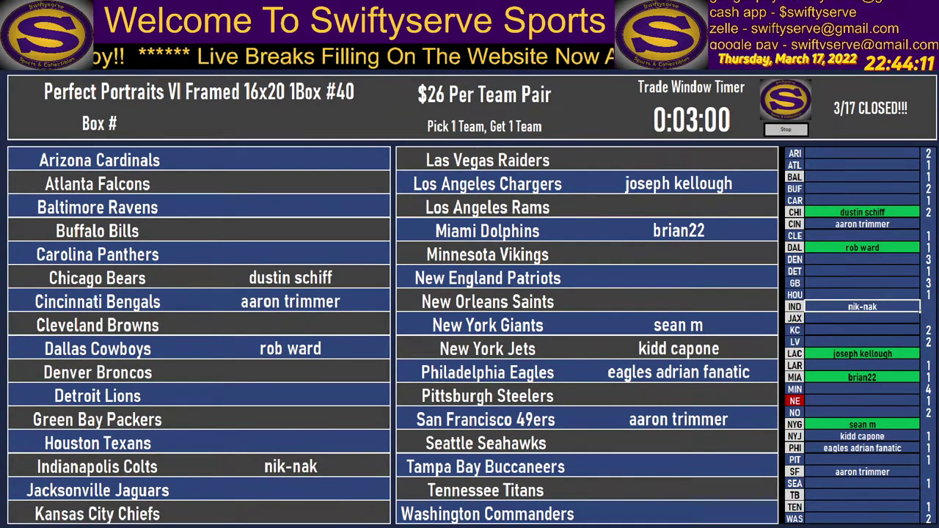
- Fill the IND and NYJ summary entries green on the Perfect Portraits board
key("F4")
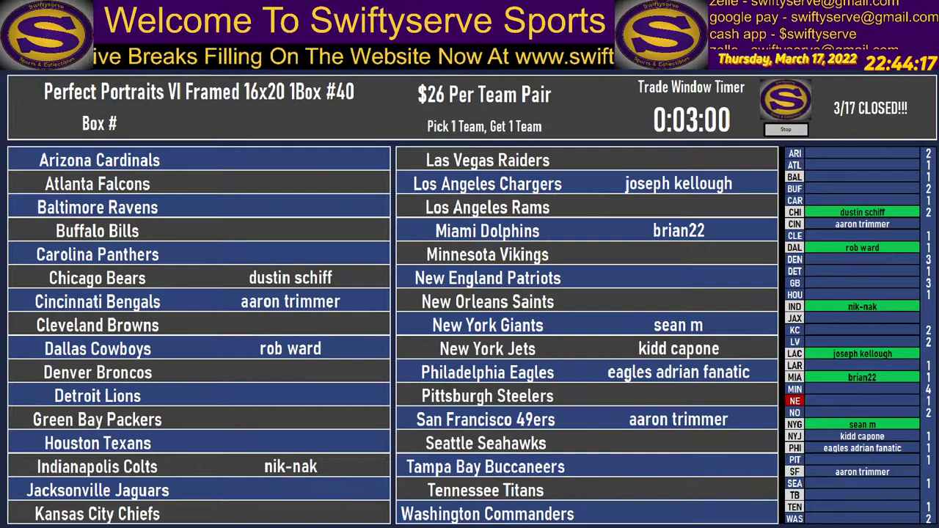
left_click(868, 436)
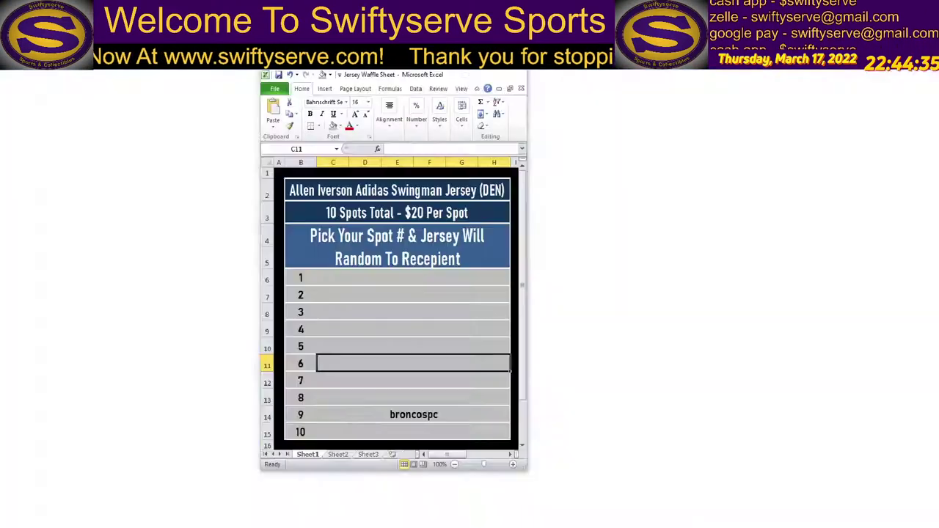
key("alt+Tab")
- Shade spots 4 and 5 green on the Mini To Close Out sheet
key("alt+Tab")
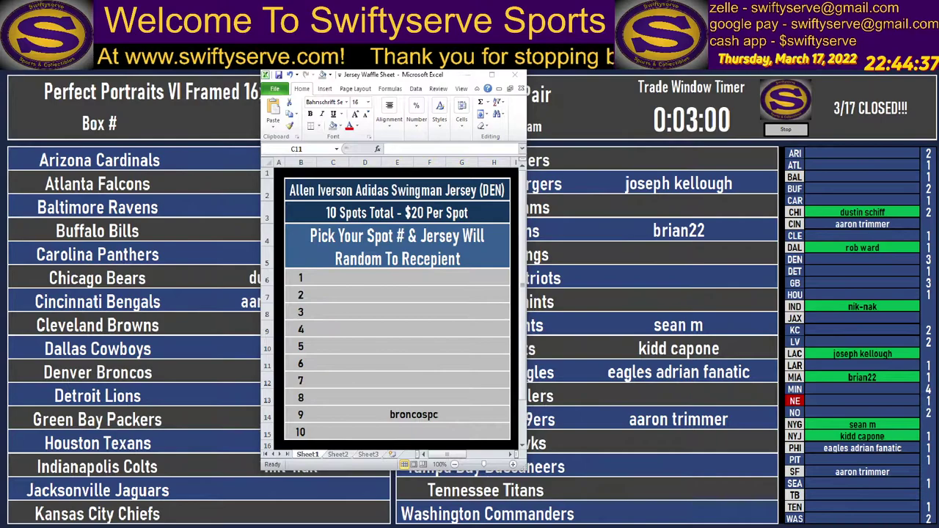
key("alt+Tab")
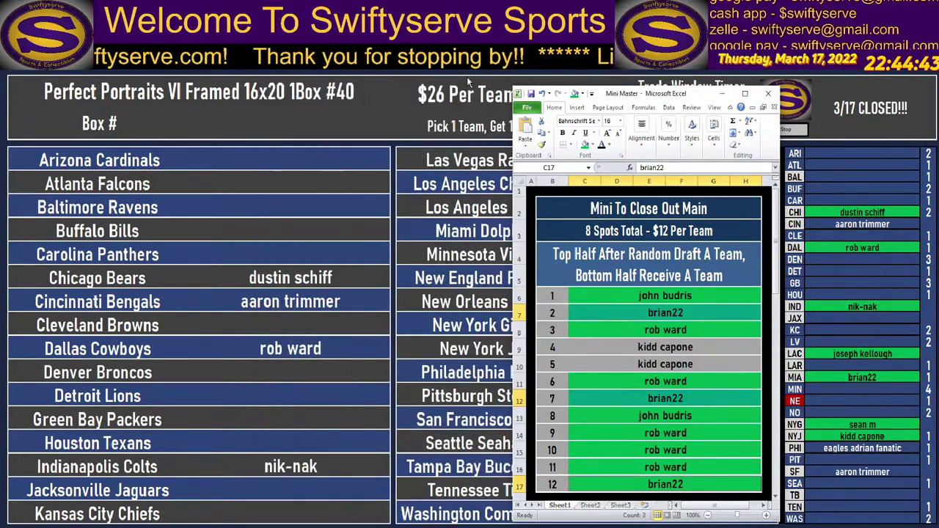
left_click_drag(667, 348, 666, 365)
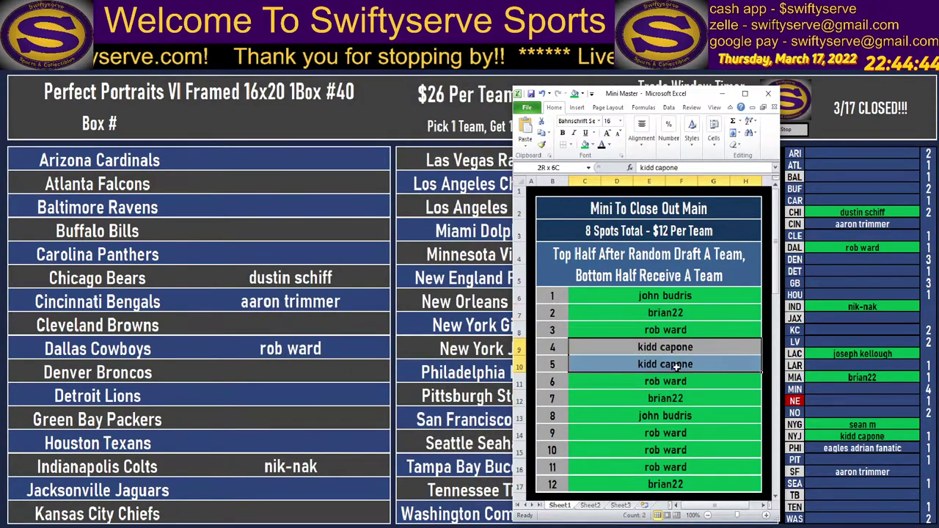
left_click(585, 145)
- Move the Mini Master window aside and copy all twelve spot names
left_click_drag(629, 96, 811, 67)
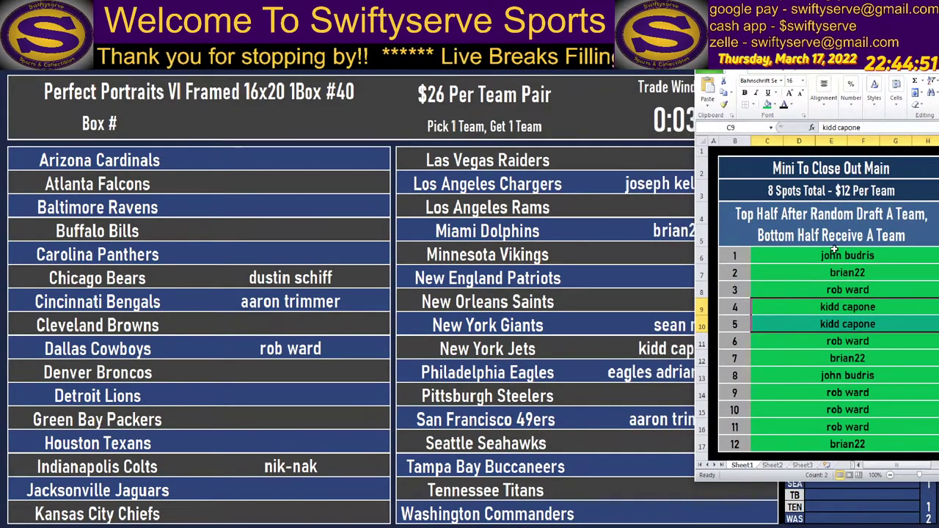
left_click_drag(821, 259, 849, 445)
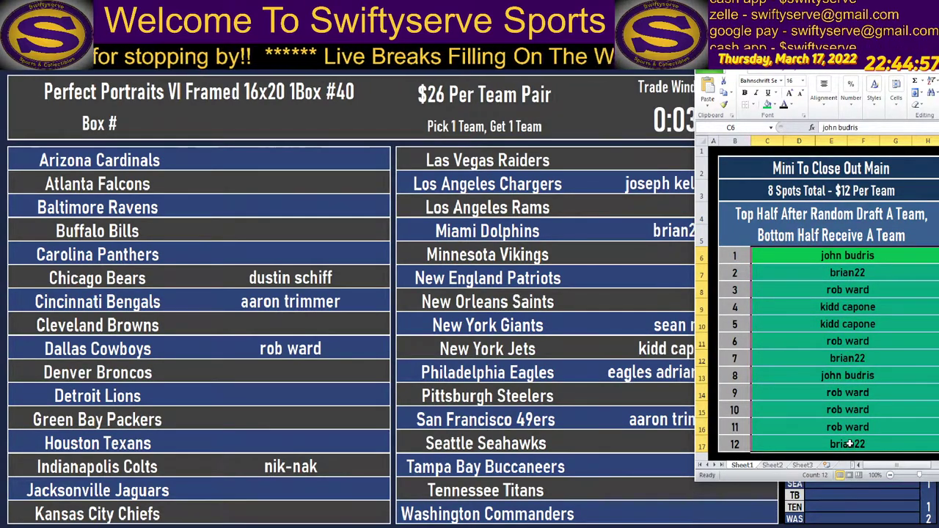
key("ctrl+c")
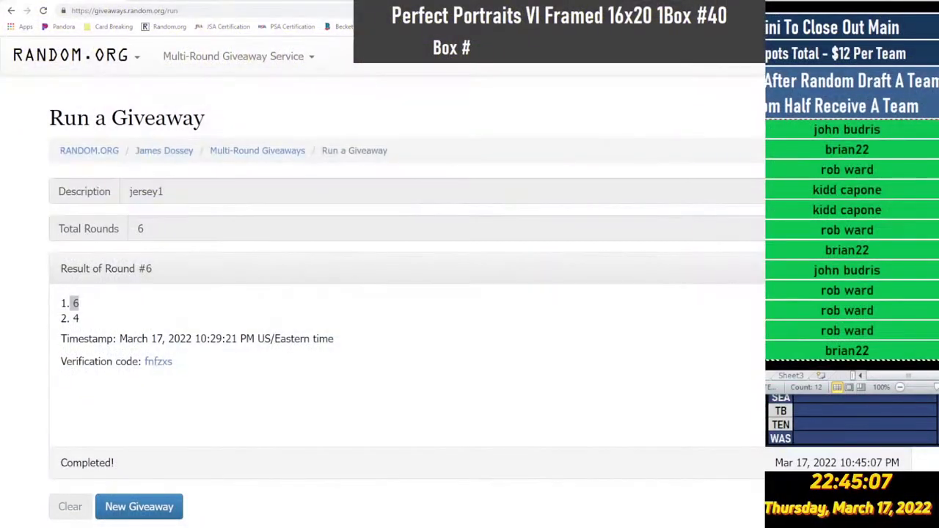
left_click(158, 505)
- Start a new RANDOM.ORG giveaway described as mini2 with 6 dice-rolled rounds
left_click(645, 205)
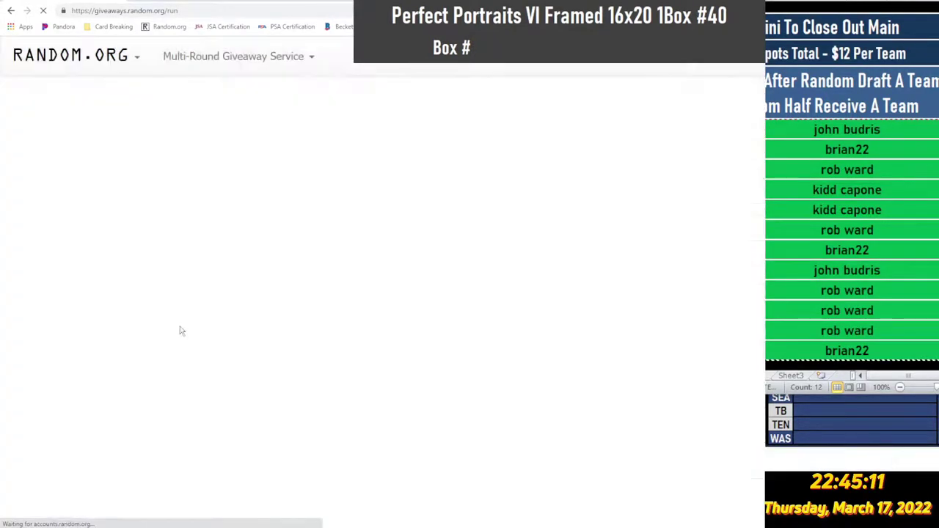
left_click(224, 193)
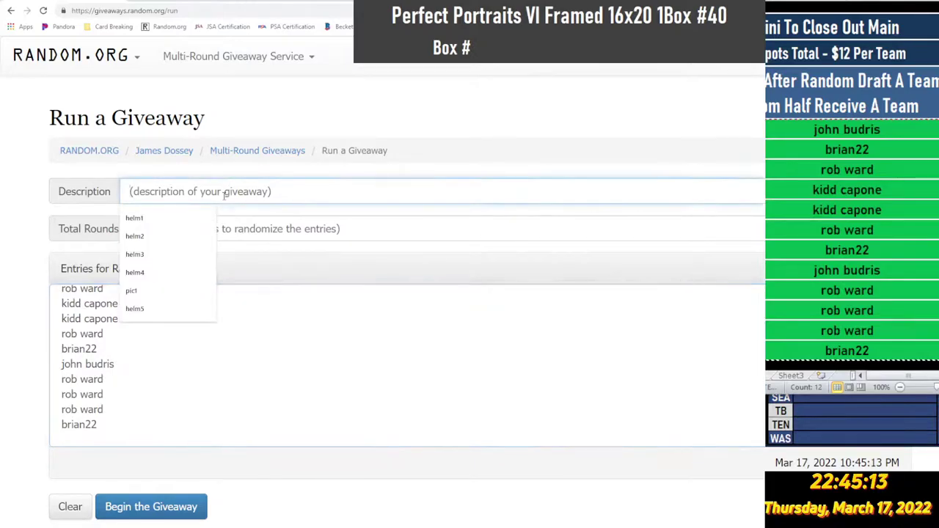
type("mini2")
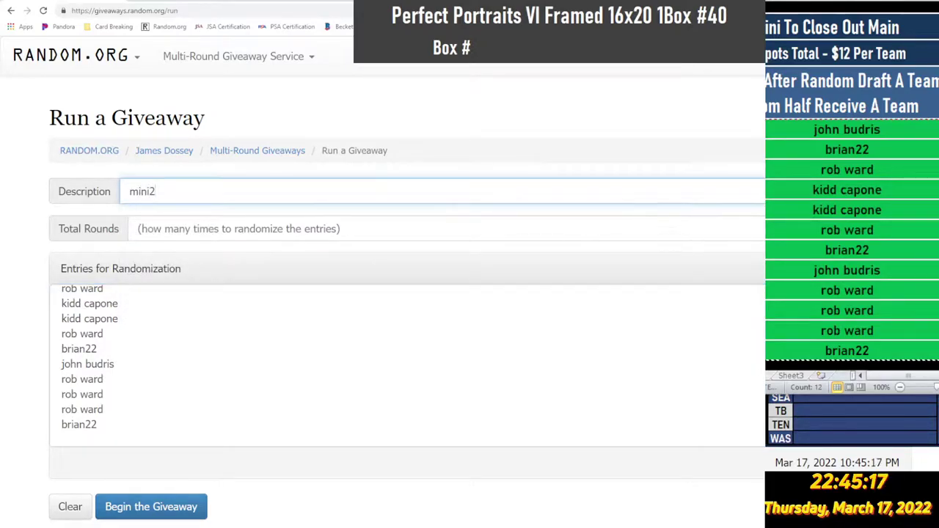
left_click(152, 506)
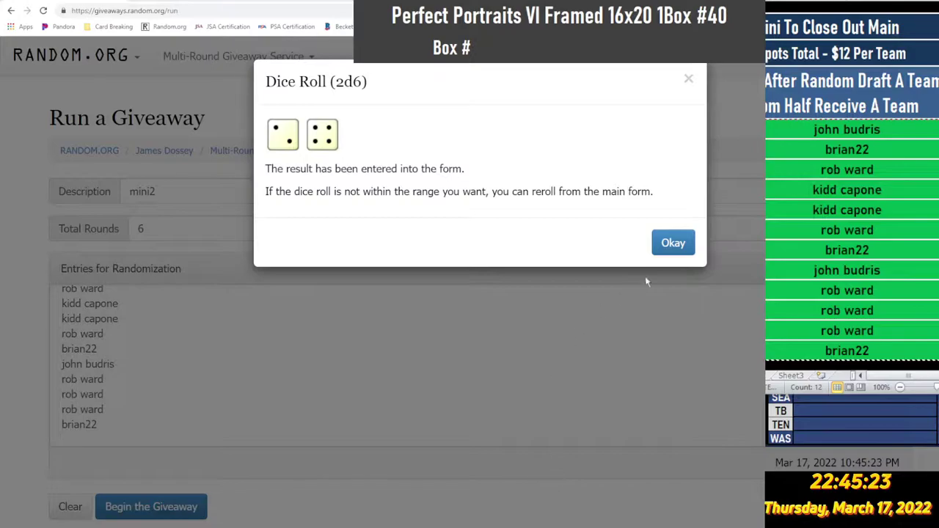
left_click(668, 243)
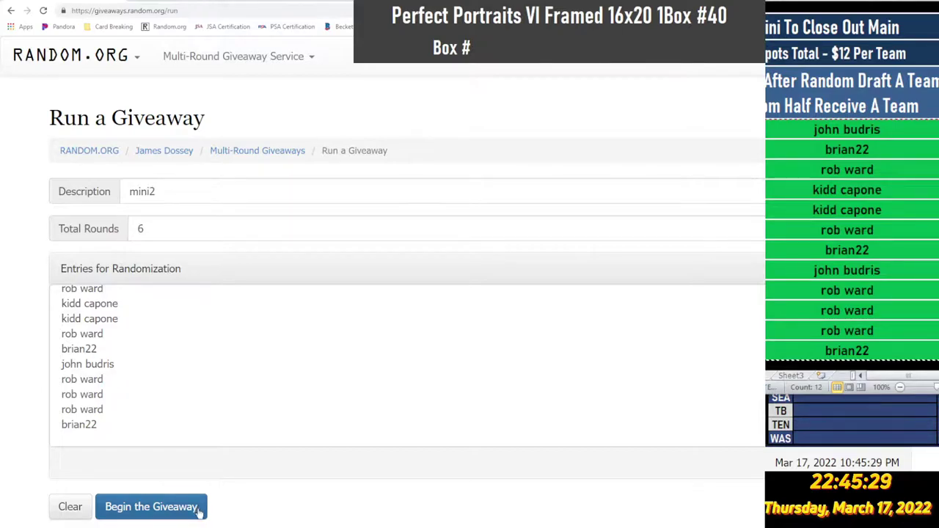
- Begin the mini2 giveaway, clearing a warning alert, and run its first round
left_click(197, 508)
left_click(646, 243)
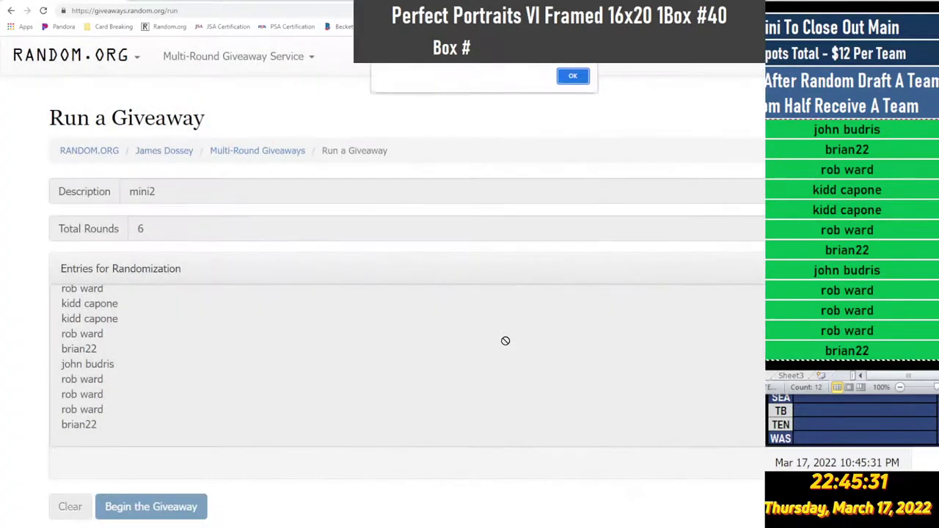
left_click(580, 78)
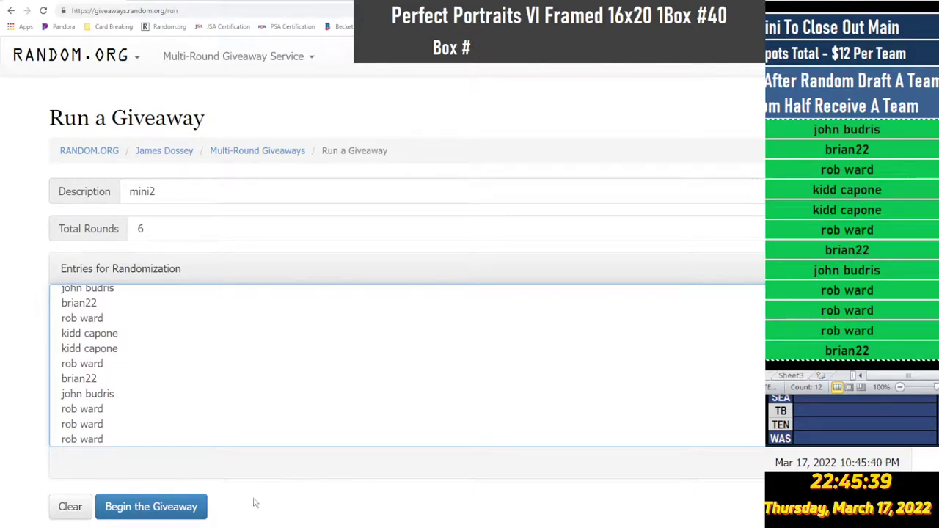
left_click(183, 513)
left_click(632, 245)
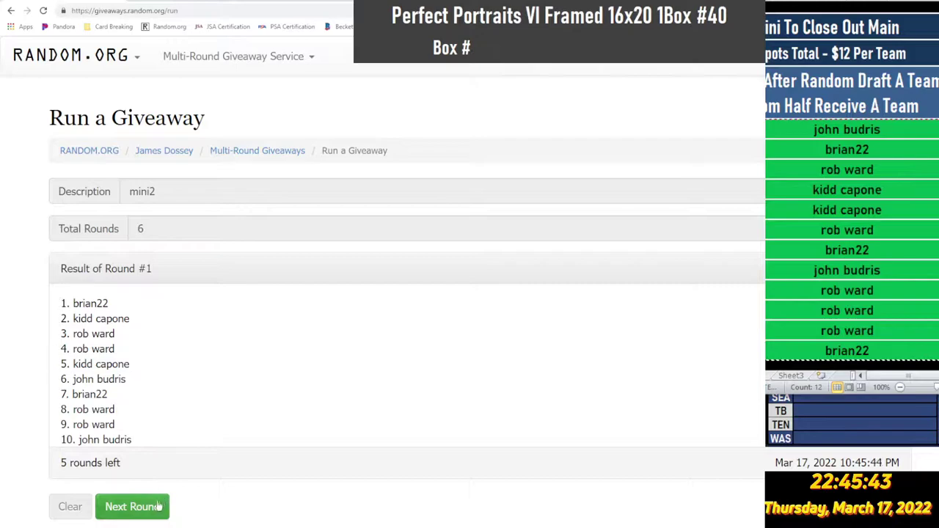
left_click(154, 505)
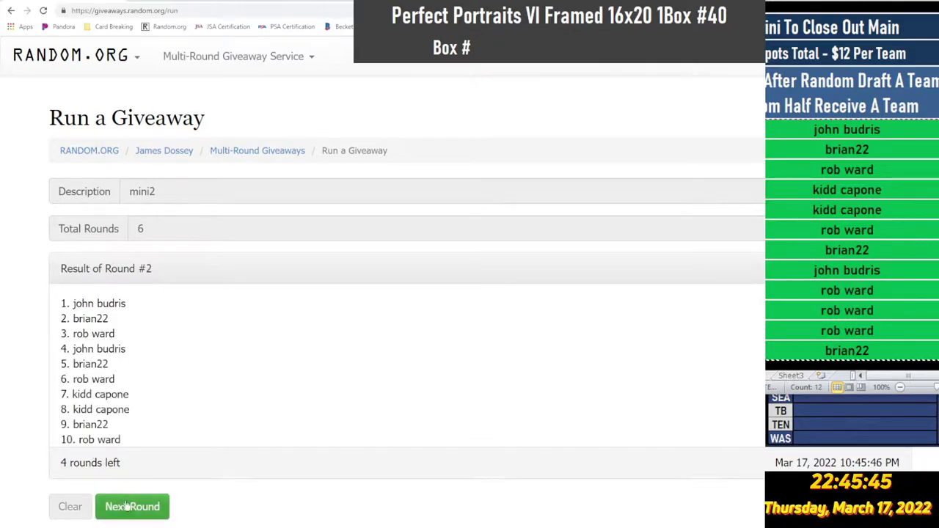
- Run rounds 3 through 6 to finish the mini2 giveaway
left_click(147, 506)
left_click(149, 507)
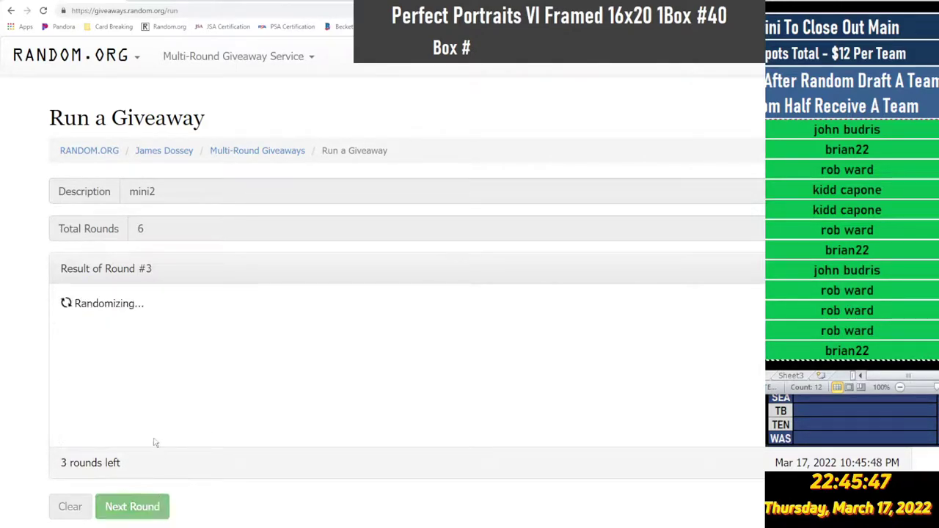
left_click(129, 505)
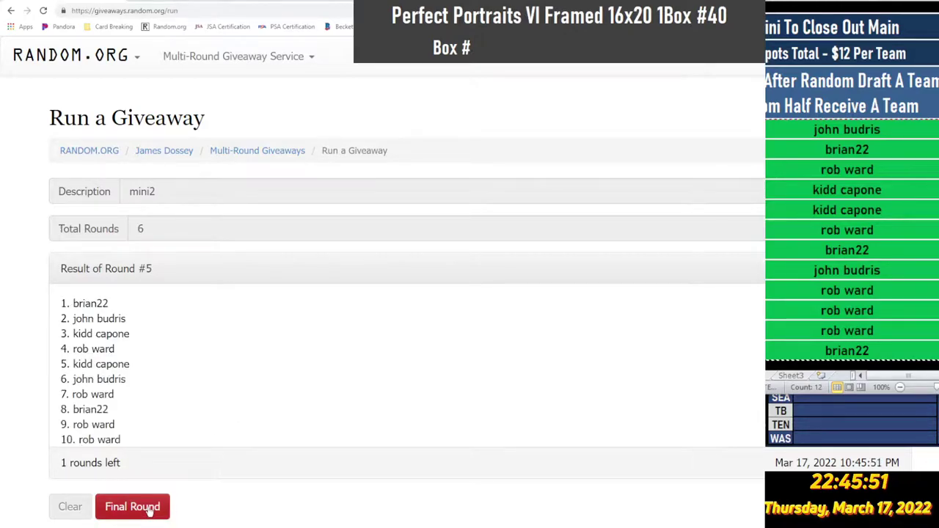
left_click(141, 514)
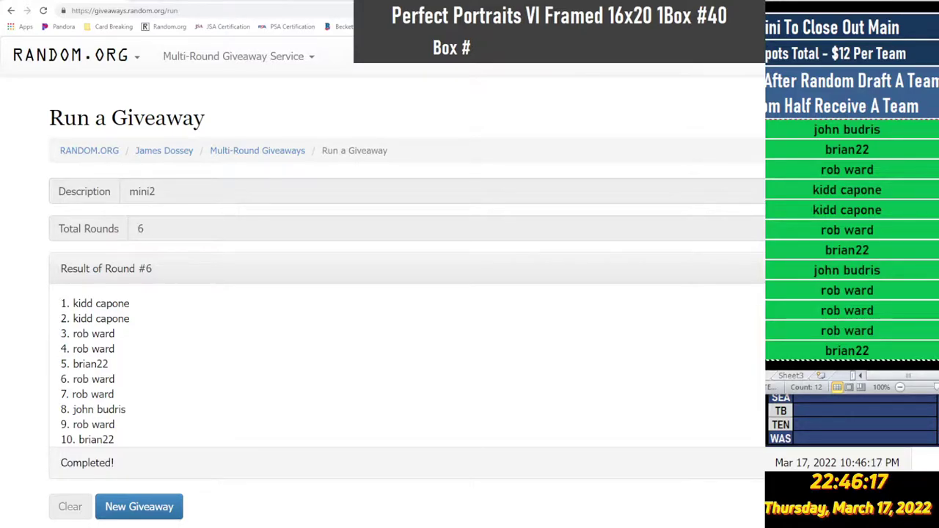
- Select final-round results 7–12 and clear the completed giveaway for a new one
scroll(197, 366, "down", 3)
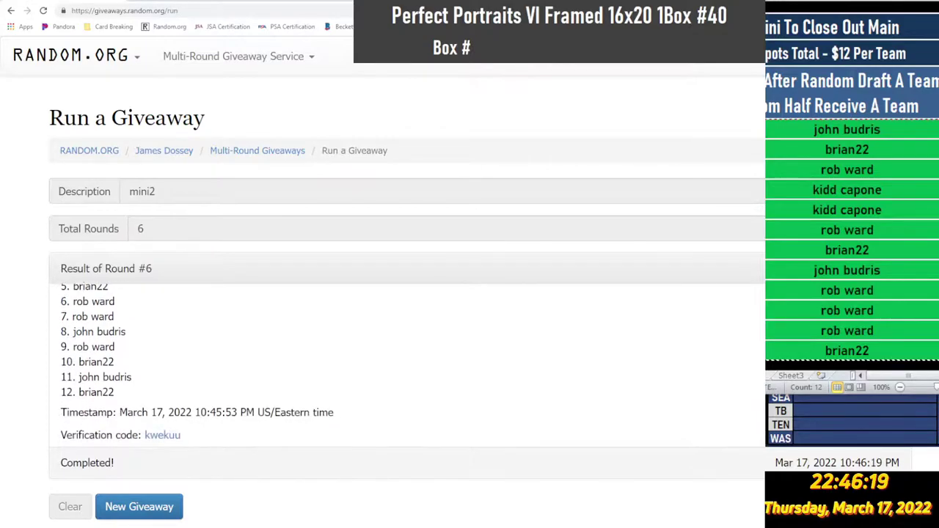
scroll(231, 360, "up", 1)
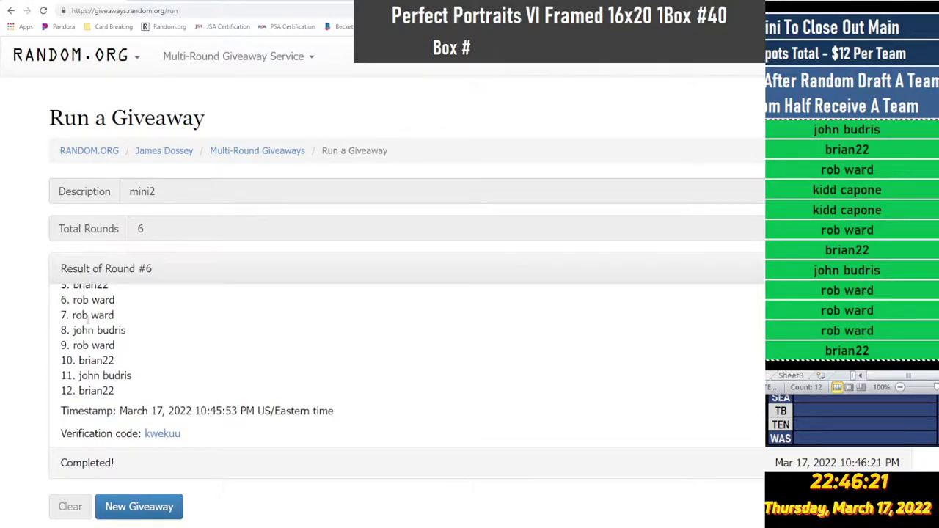
left_click_drag(62, 315, 149, 389)
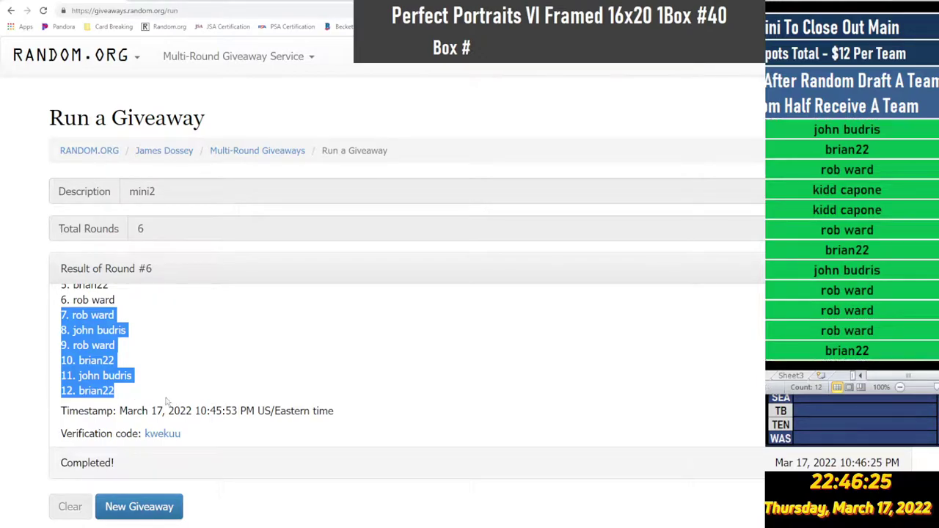
left_click(147, 506)
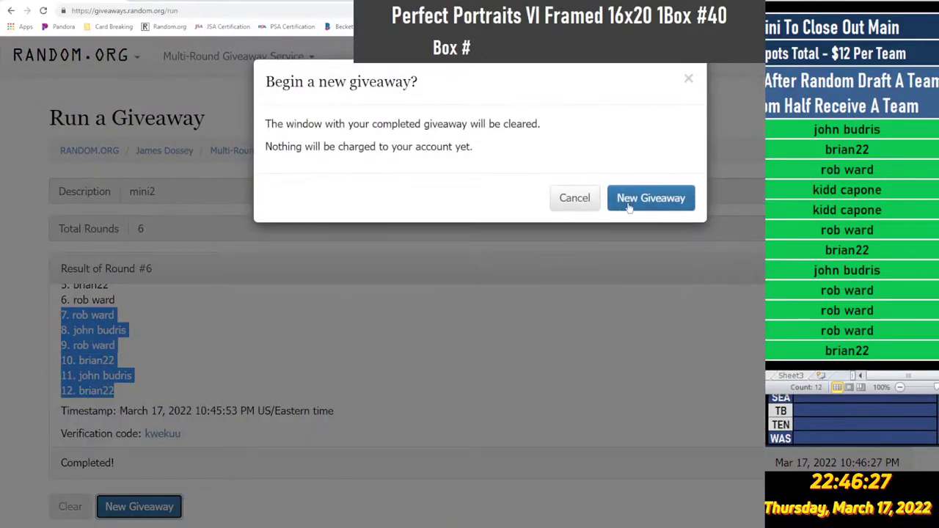
left_click(650, 198)
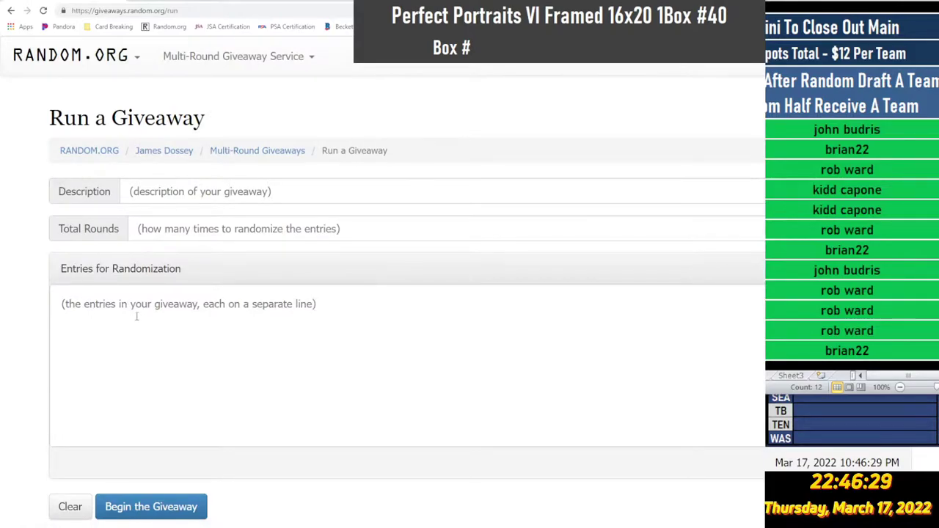
- Paste results 7–12 and the board's buyer names into the new giveaway's entries
left_click(137, 315)
key("ctrl+v")
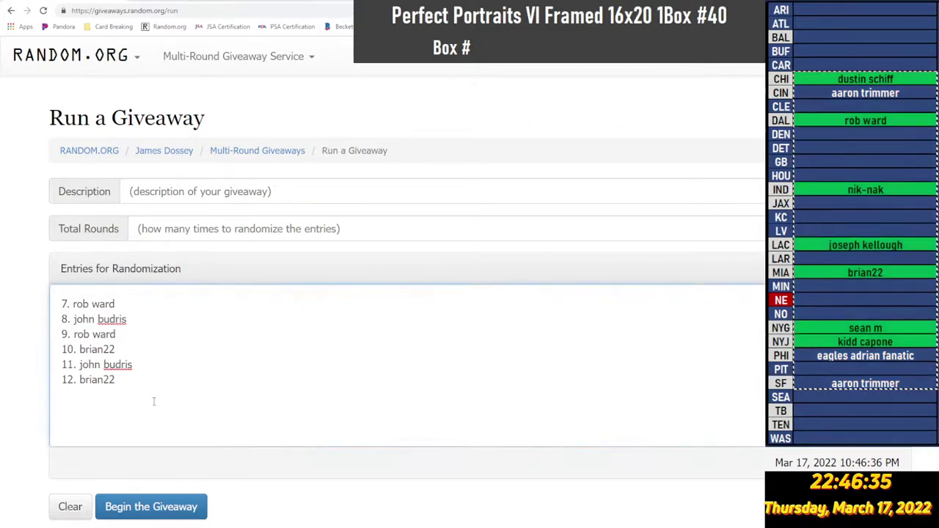
key("ctrl+v")
scroll(110, 401, "up", 4)
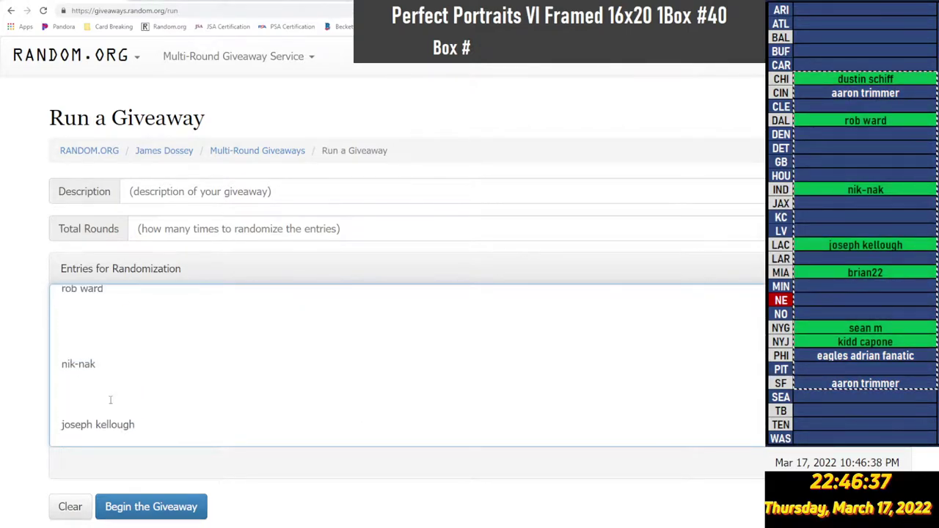
- Delete the blank lines between the first pasted names and correct a typo
left_click(69, 375)
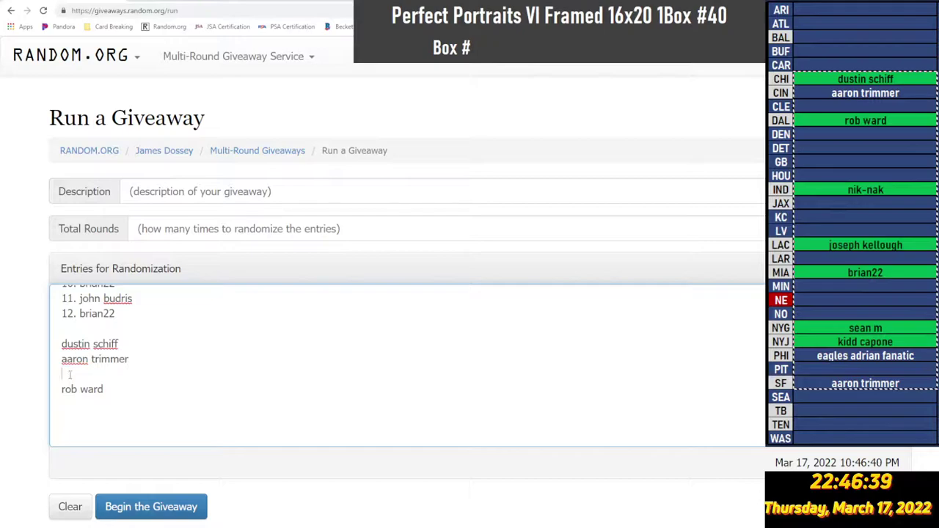
key("Delete")
left_click(78, 390)
key("Delete")
key("Delete")
key("Delete")
key("Delete")
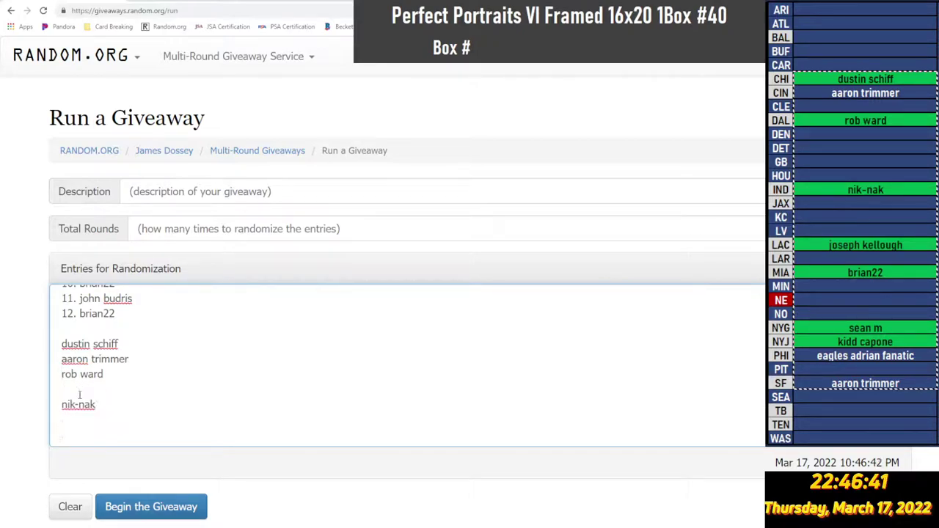
key("Delete")
key("Delete")
key("Delete")
key("Down")
key("Delete")
left_click(75, 424)
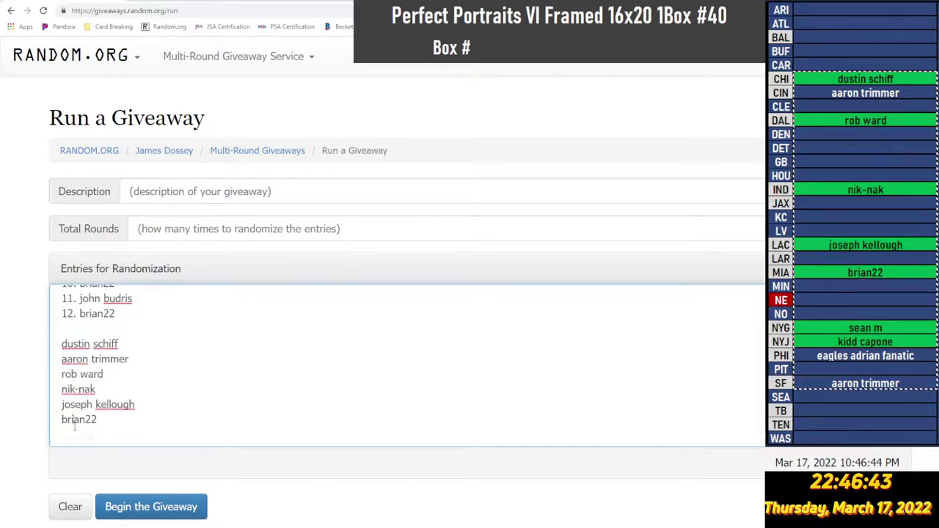
key("Delete")
type("a")
- Close the remaining gaps and remove the trailing empty line from the entries list
left_click(76, 432)
key("Delete")
key("Delete")
type("s")
scroll(88, 412, "down", 2)
left_click(84, 397)
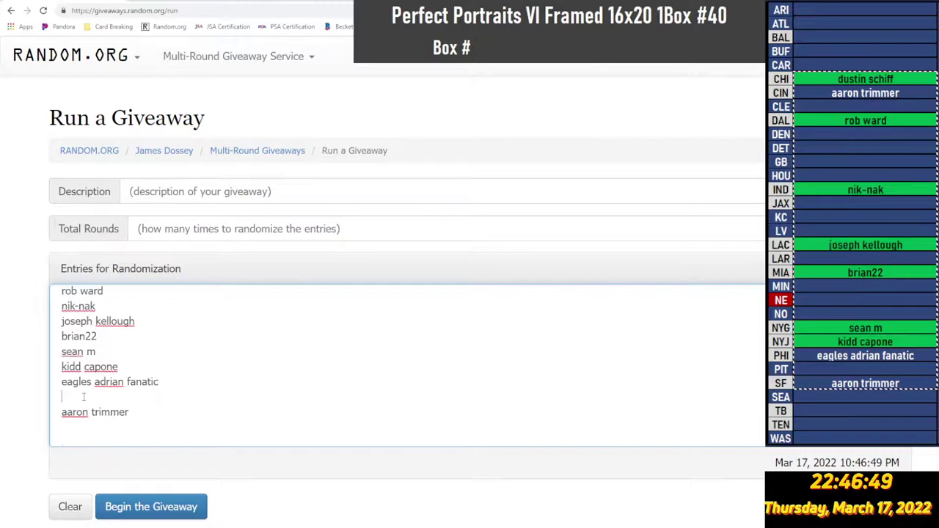
key("Delete")
left_click(88, 427)
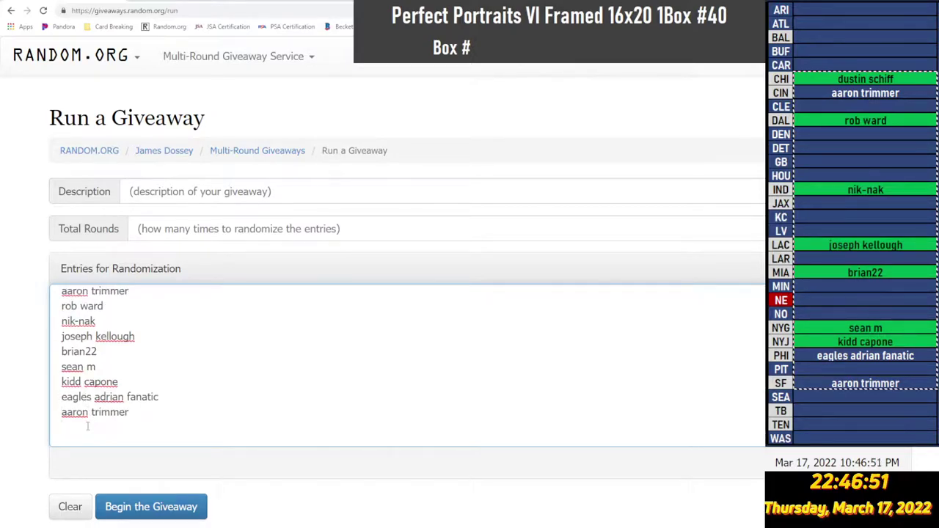
key("BackSpace")
scroll(151, 425, "up", 2)
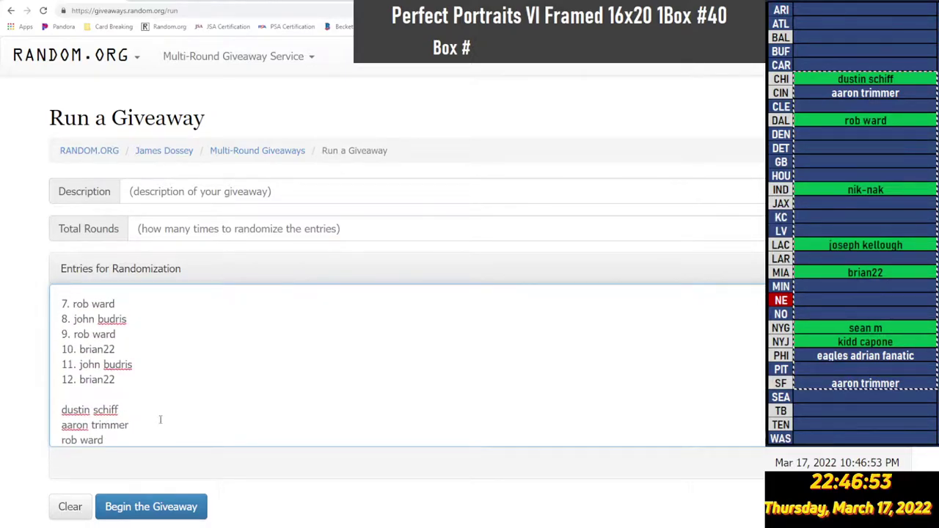
- Set the giveaway description to frame2
left_click(192, 192)
type("frame1")
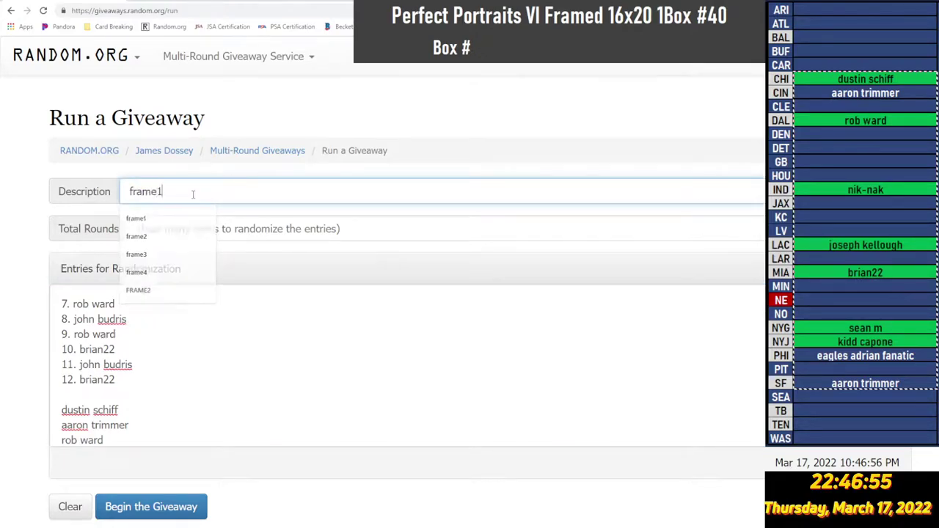
key("BackSpace")
type("2")
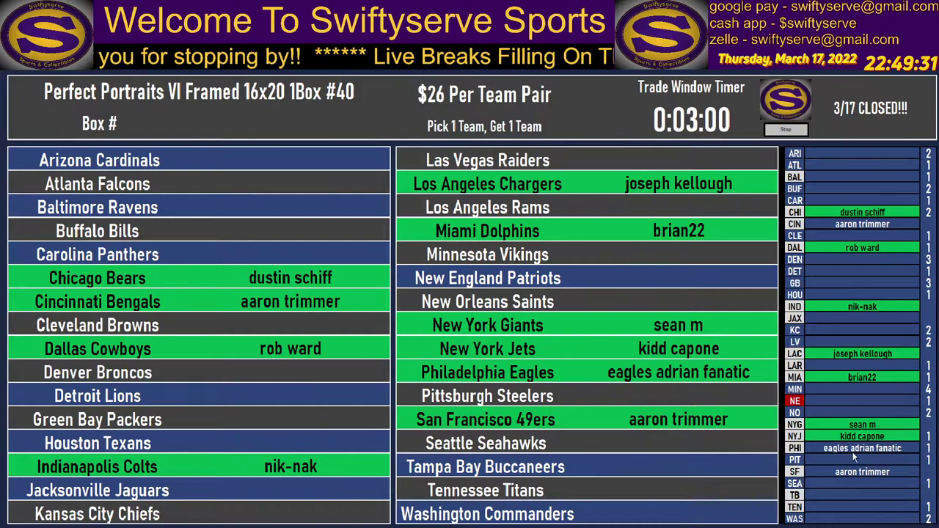
- Enter the buyer's mini entry for Pittsburgh and copy it to the Tampa Bay cell
key("ctrl+a")
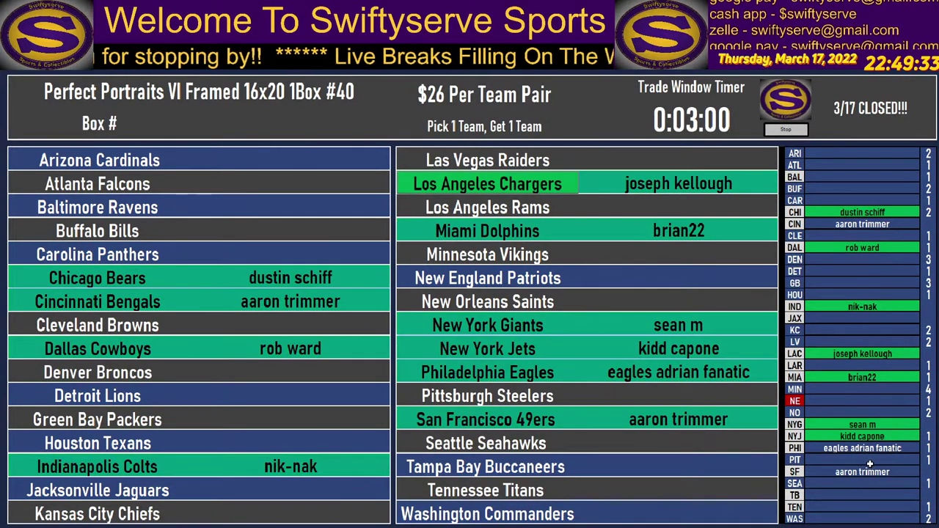
left_click(870, 463)
type("capone mini")
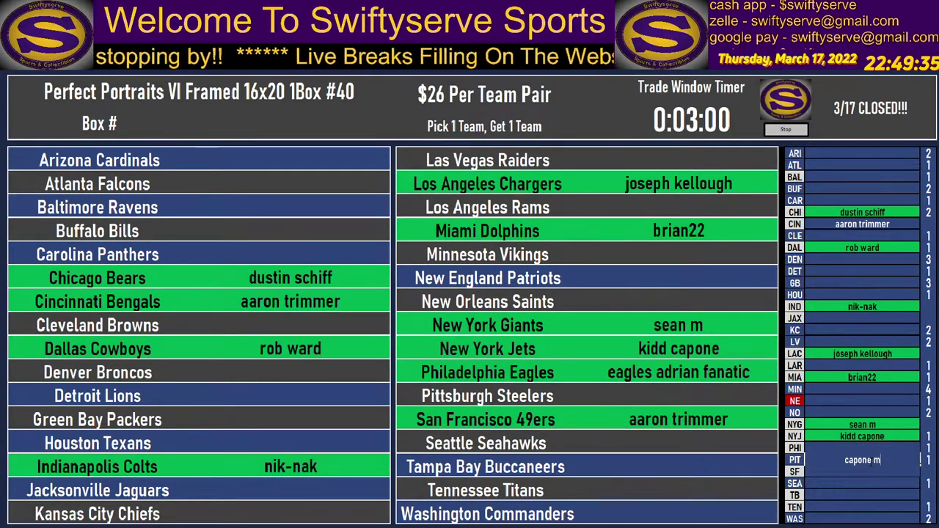
key("ctrl+Return")
key("ctrl+c")
key("Down")
key("Down")
key("Down")
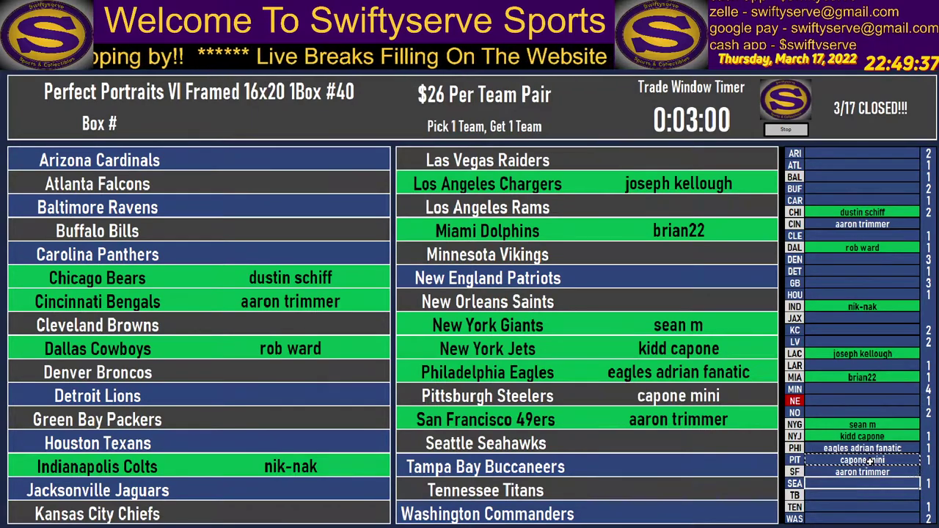
key("ctrl+v")
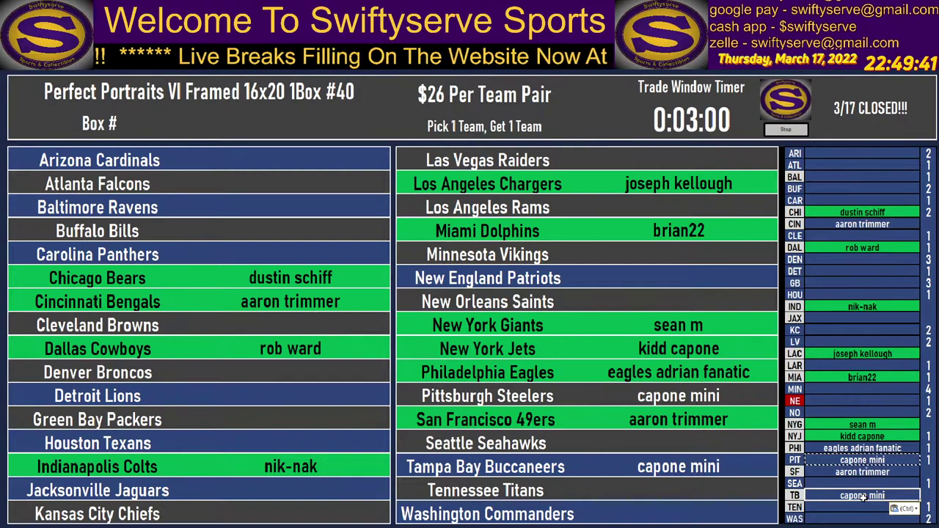
- Select the Steelers and Buccaneers rows on the board and shade them green
left_click(865, 459)
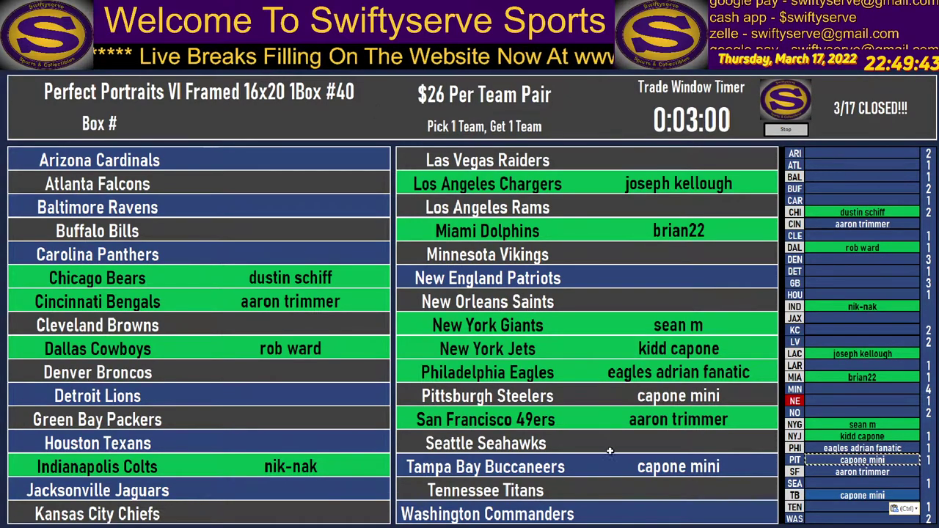
left_click_drag(534, 395, 644, 399)
left_click_drag(551, 473, 645, 468)
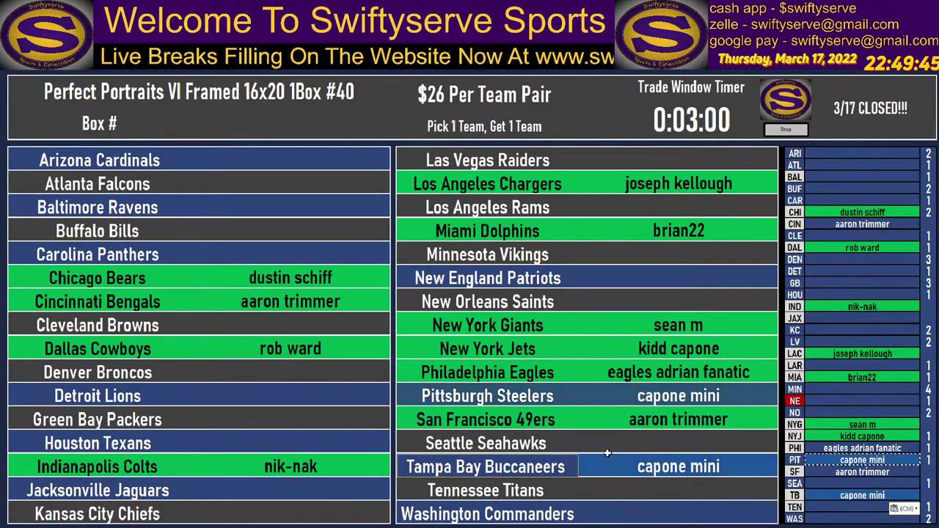
key("Escape")
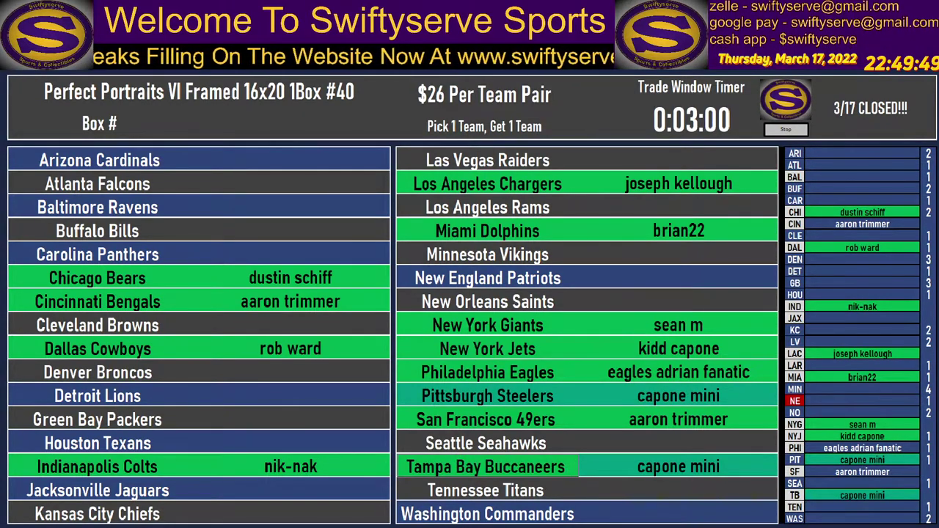
left_click(850, 177)
- Give Baltimore a buyer's mini entry and paste the same buyer into Tennessee and Las Vegas
type("ward mini")
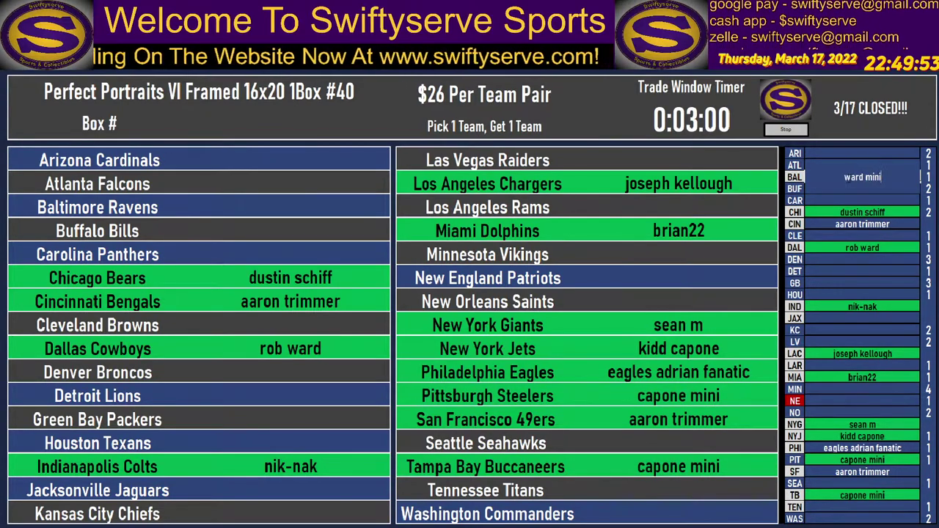
key("Return")
left_click(850, 177)
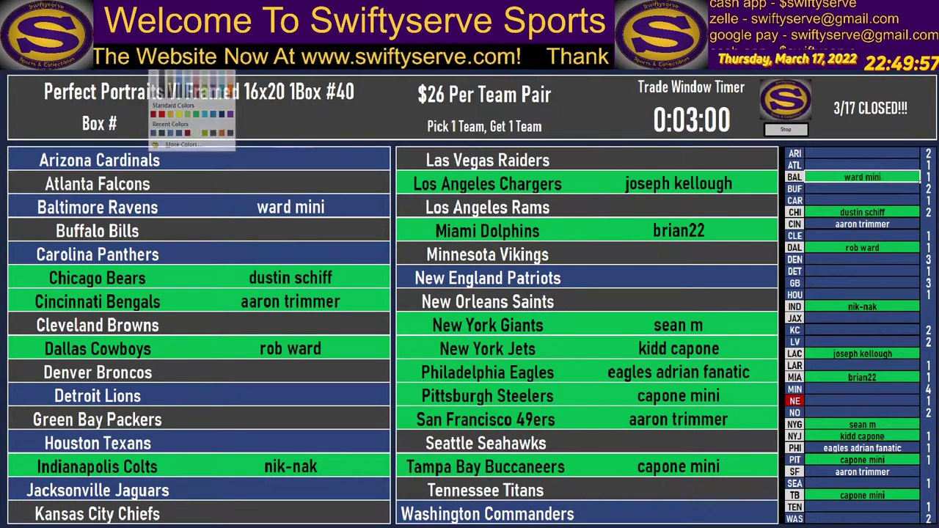
key("ctrl+c")
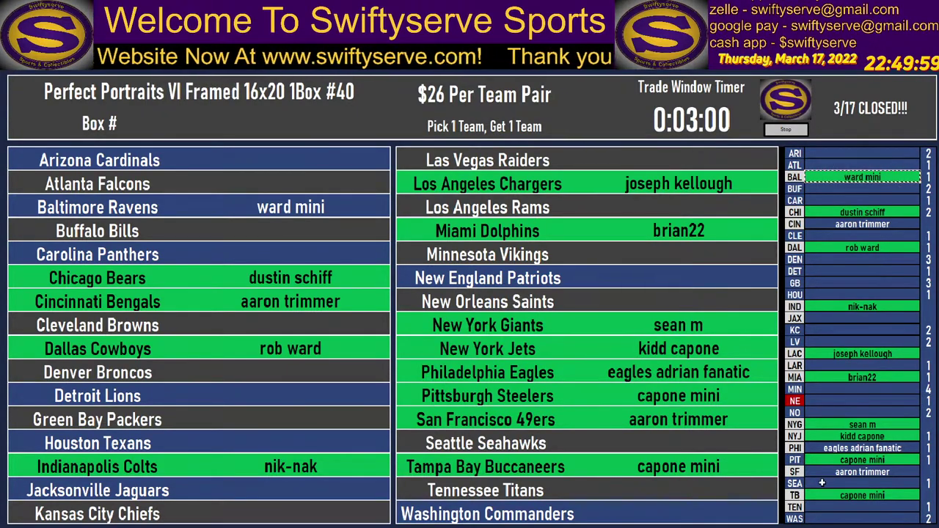
left_click(833, 505)
key("ctrl+v")
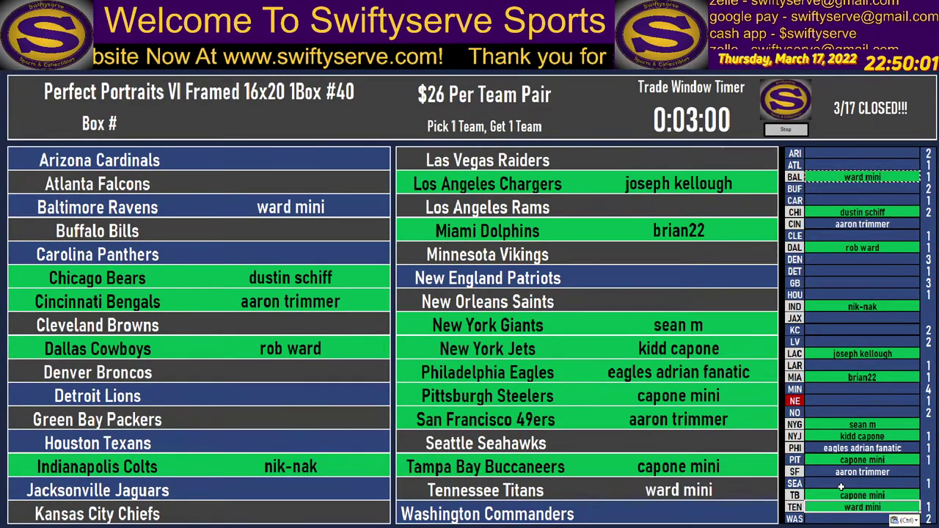
left_click(841, 342)
key("ctrl+v")
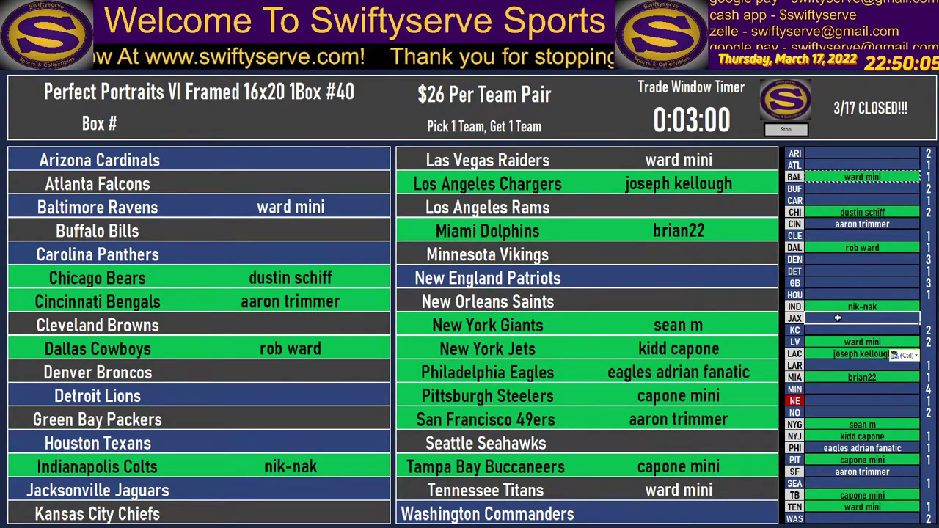
- Assign Jacksonville a different buyer's mini entry
left_click(838, 317)
type("22 mini")
key("Return")
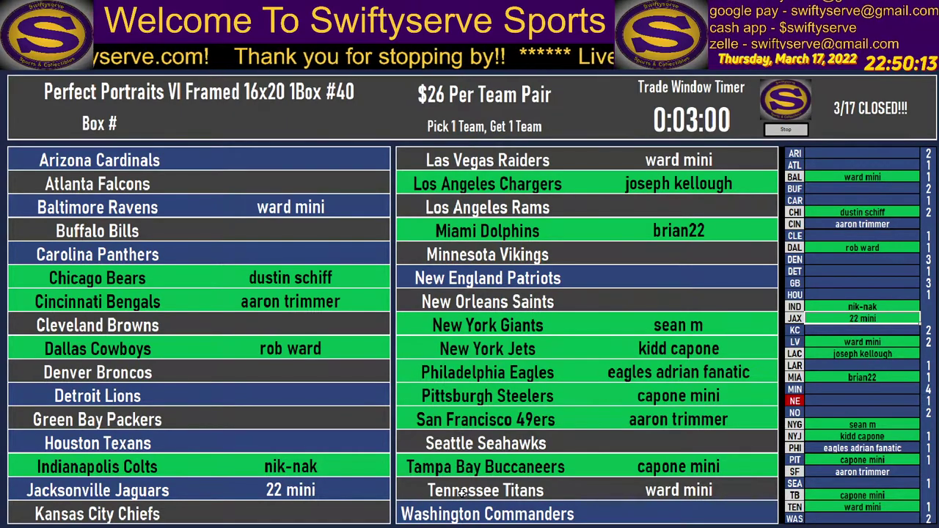
left_click(667, 491)
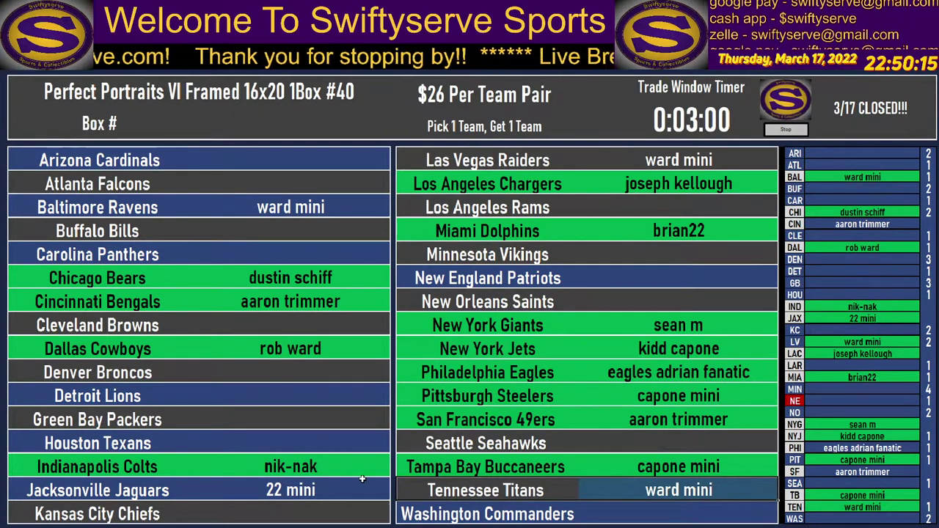
- Add the Jacksonville Jaguars and Baltimore Ravens rows to the Tennessee row selection
left_click(186, 488)
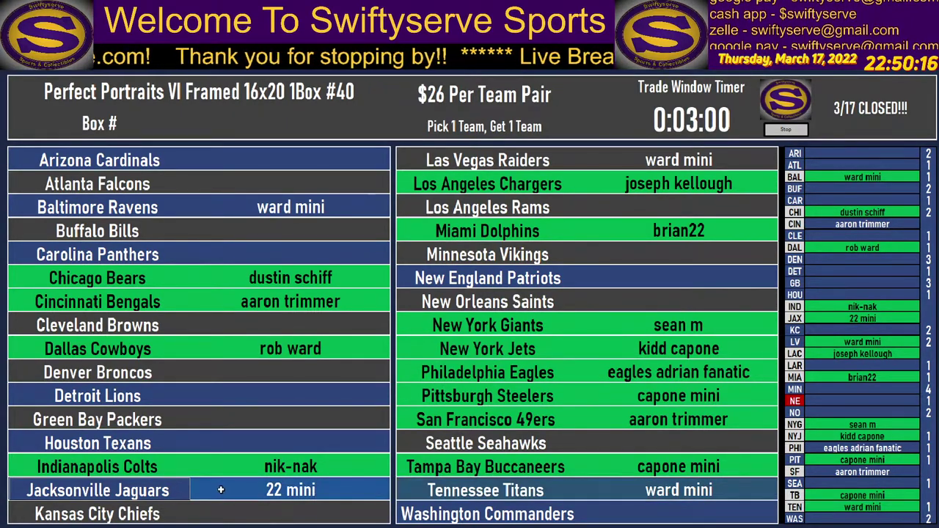
left_click(169, 204)
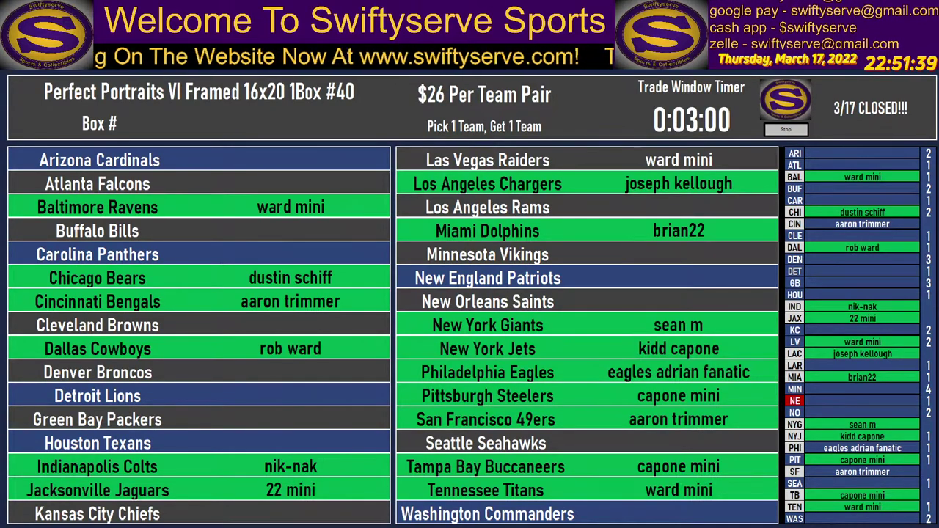
- Review the Cincinnati and San Francisco buyer entries, then move to the frame2 giveaway page
left_click(869, 224)
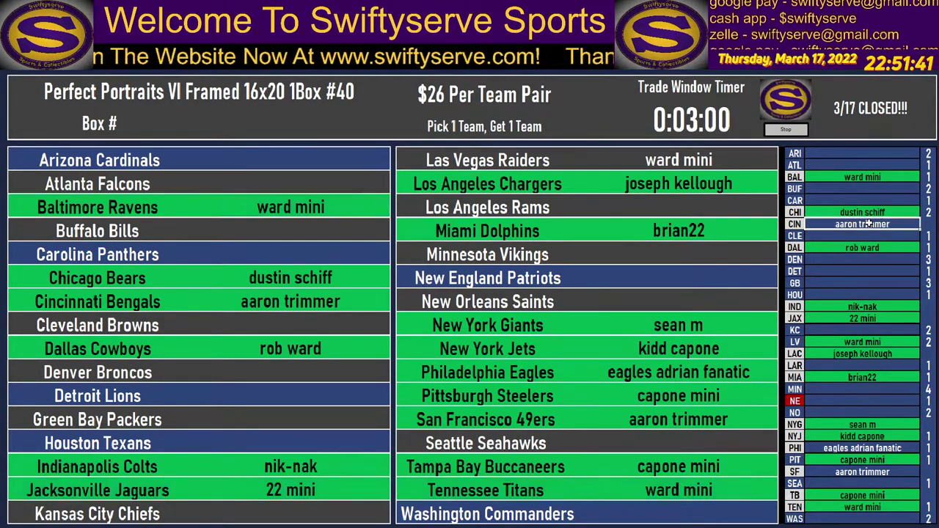
left_click(874, 472)
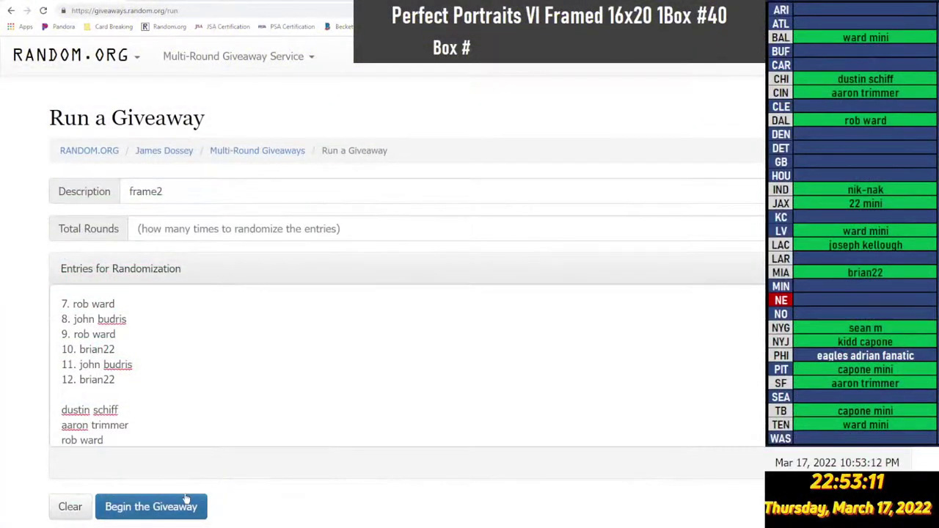
left_click(297, 228)
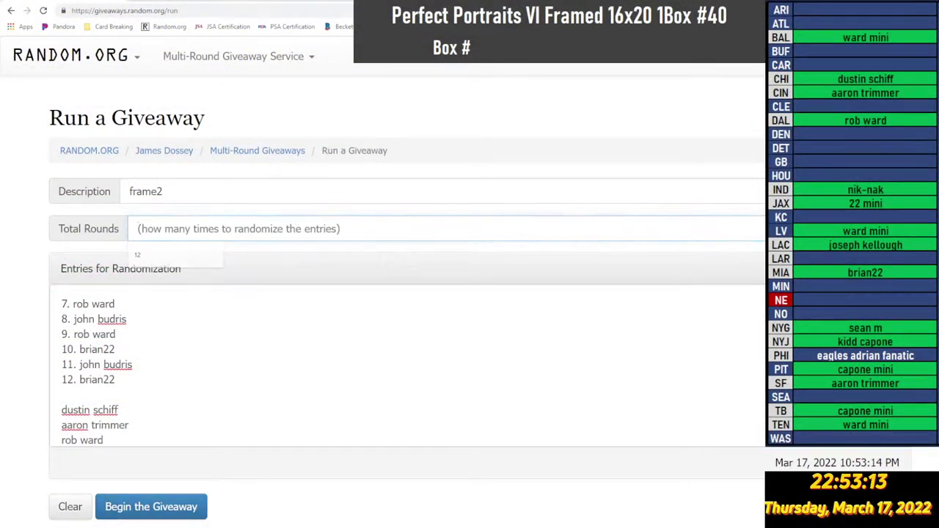
- Roll dice for the round count, review the entries list, and begin the giveaway
left_click(606, 246)
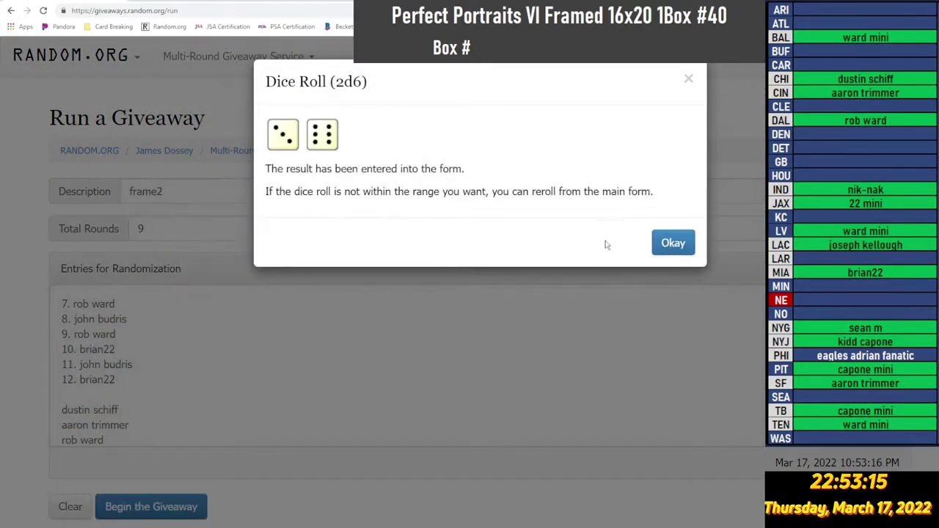
left_click(671, 242)
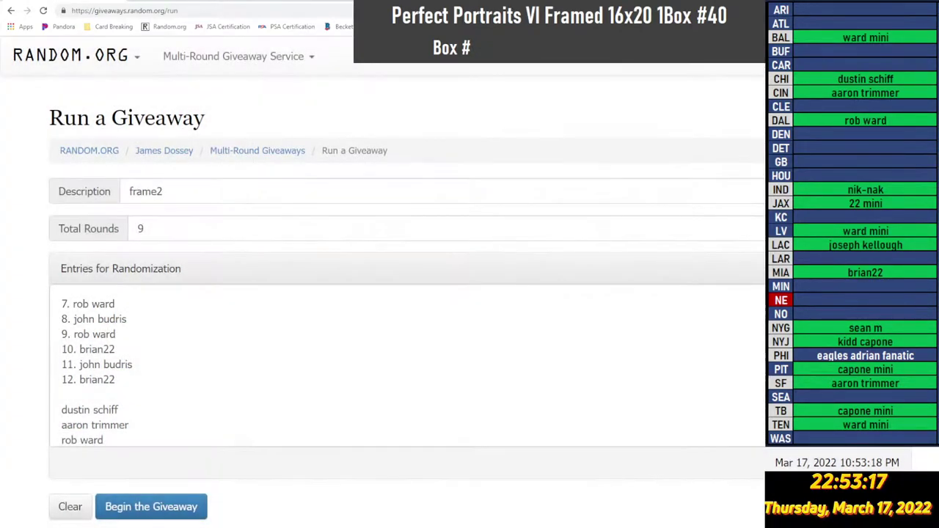
left_click(367, 367)
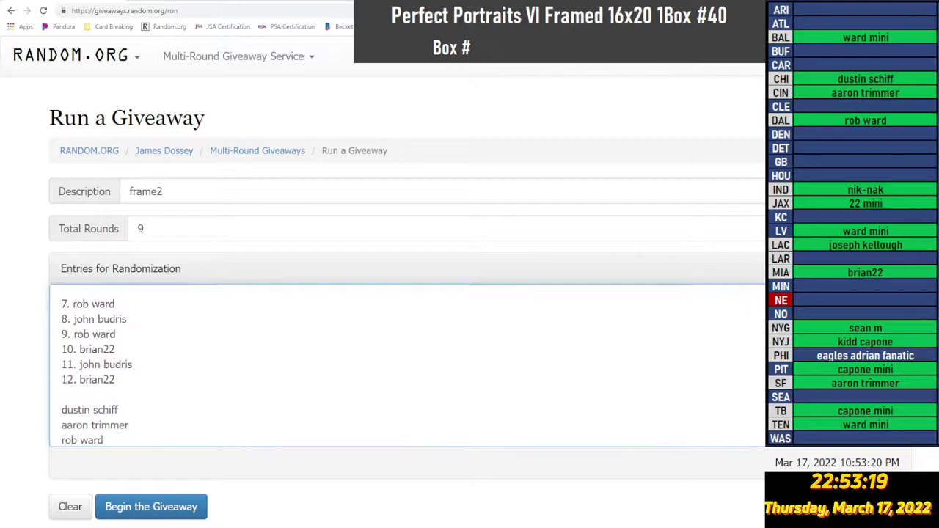
scroll(367, 367, "down", 3)
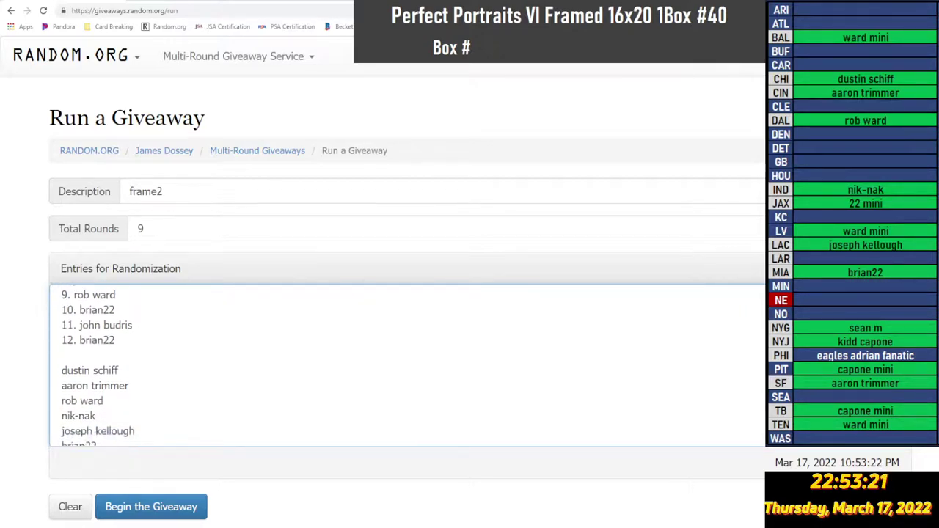
scroll(367, 367, "down", 2)
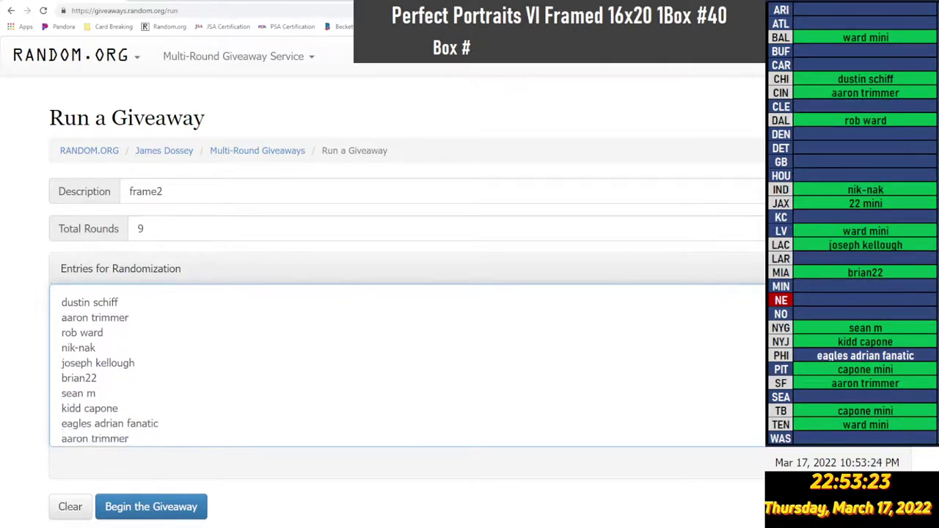
scroll(220, 367, "down", 1)
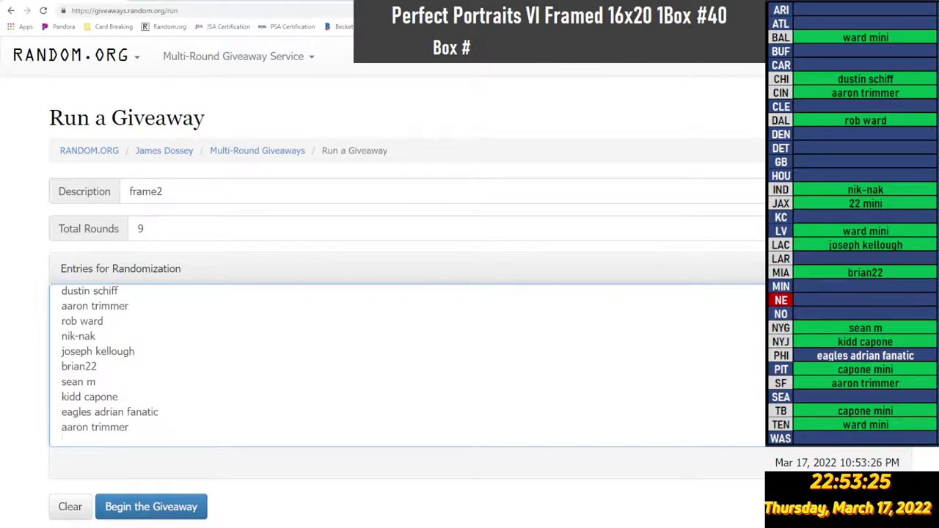
left_click(183, 507)
left_click(640, 240)
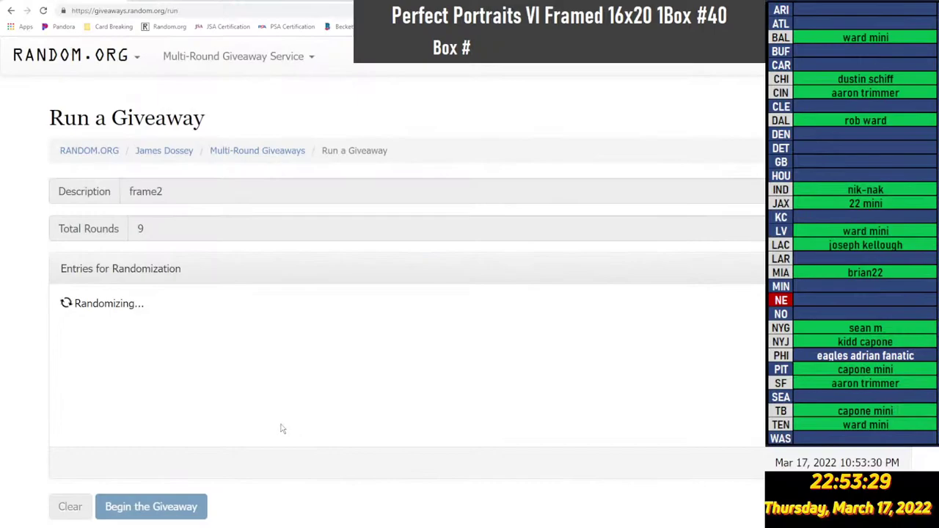
- Run rounds 2 through 9 of the frame2 giveaway until it completes
left_click(143, 505)
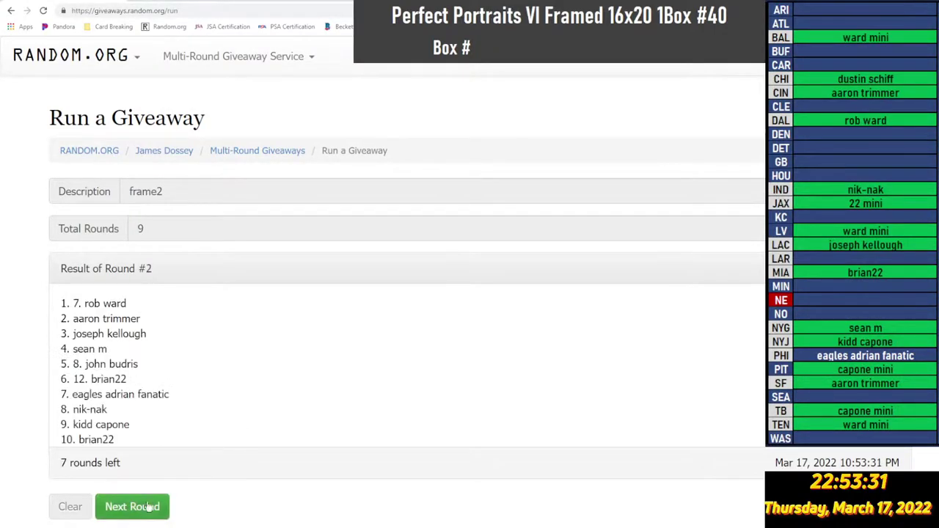
left_click(151, 510)
left_click(161, 512)
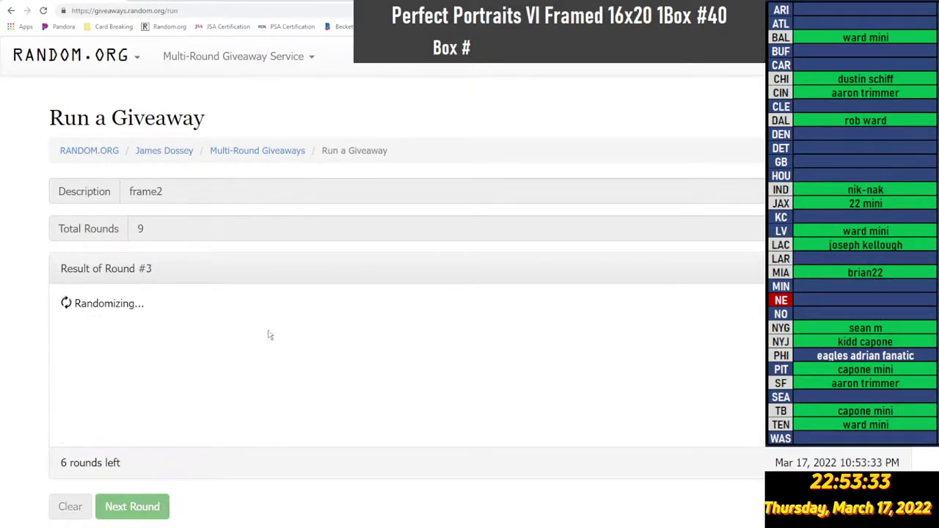
left_click(121, 512)
left_click(160, 506)
left_click(163, 506)
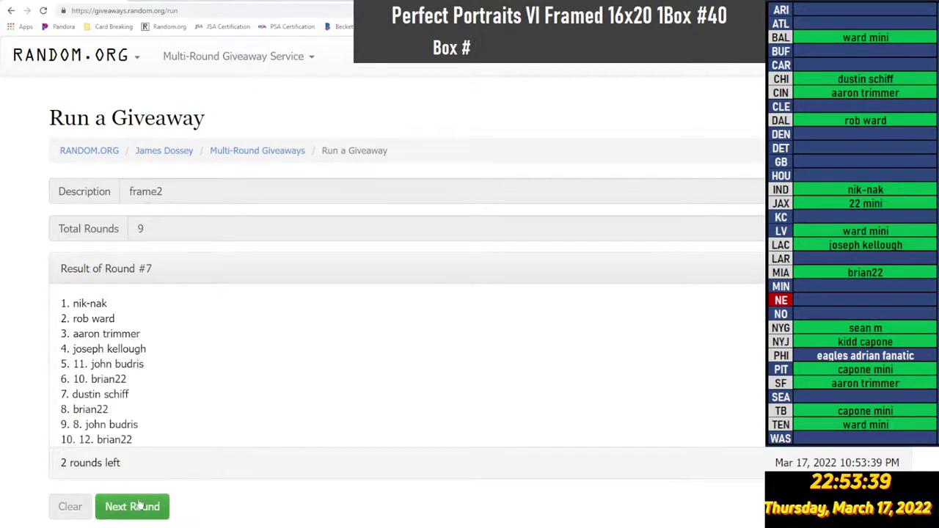
left_click(139, 506)
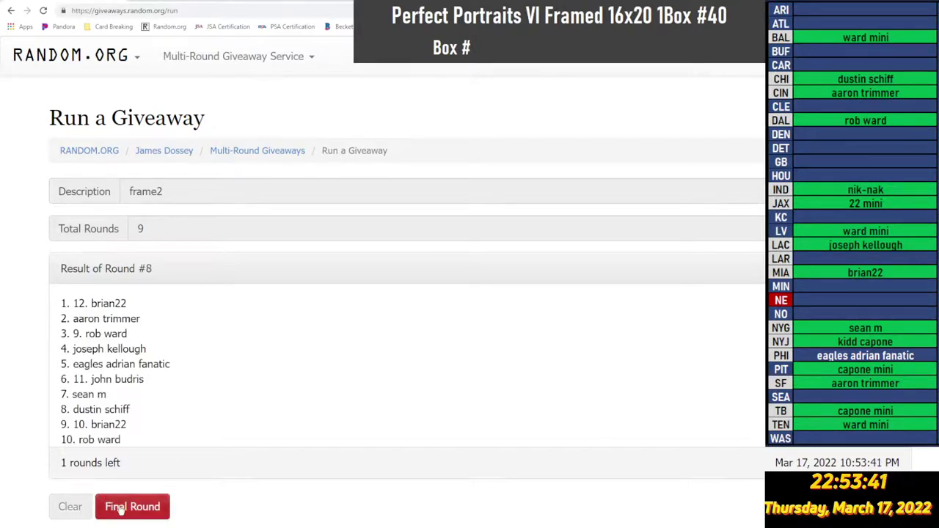
left_click(121, 509)
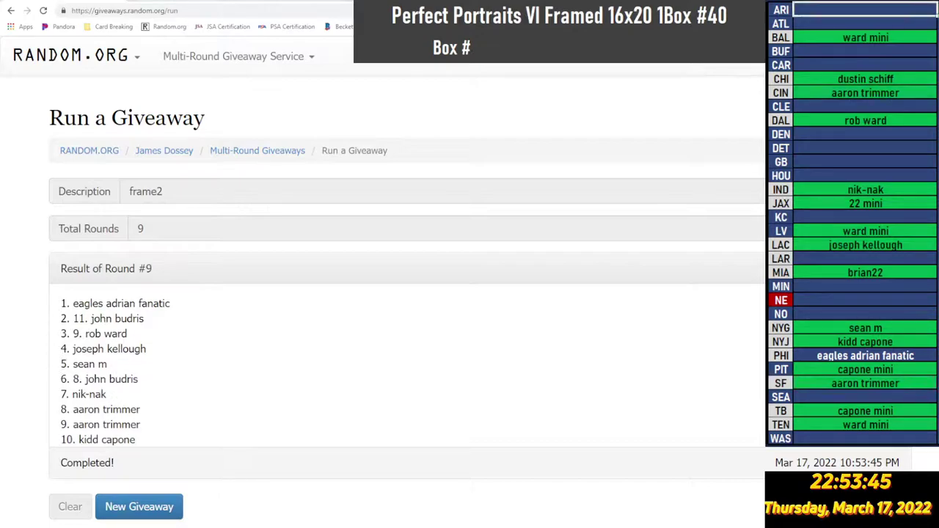
- Enter the drawn buyers' names for ARI, ATL, BUF, CAR, CHI and CLE
type("eagles adrian fanatic")
key("Return")
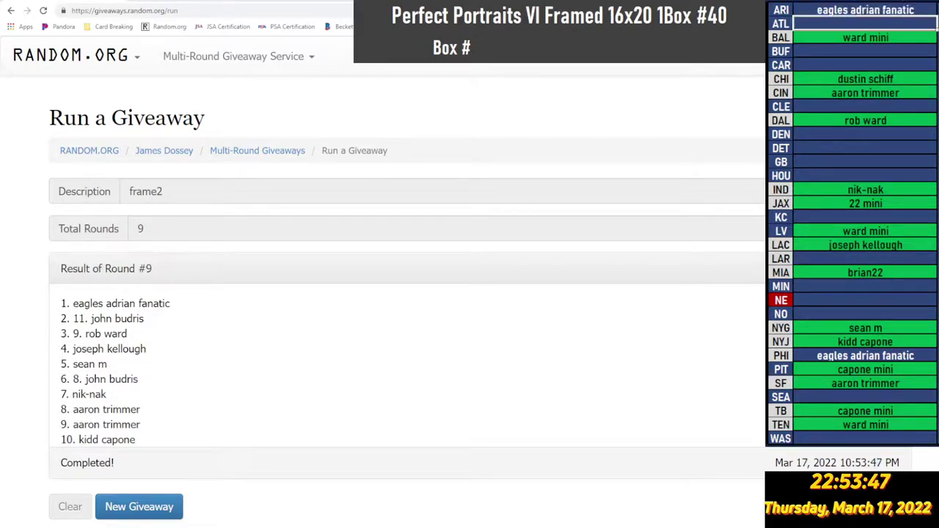
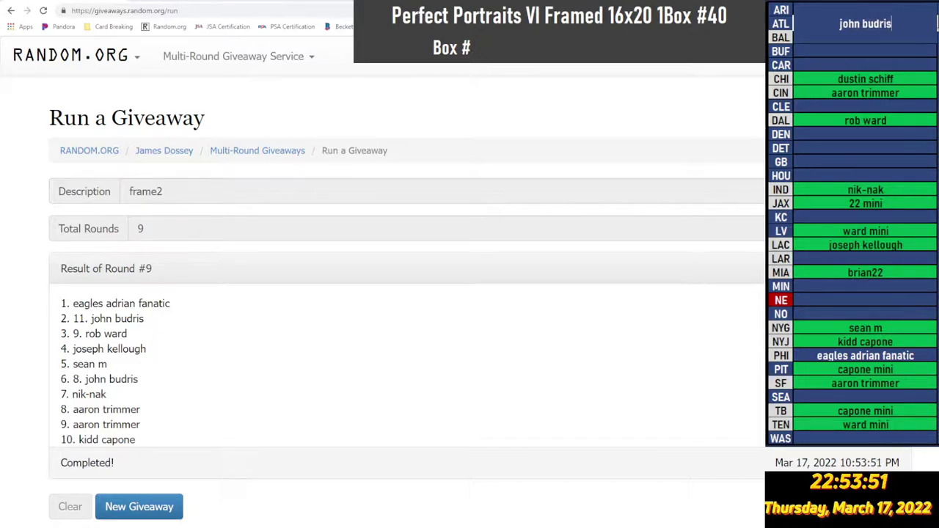
key("Return")
key("Return")
key("Return")
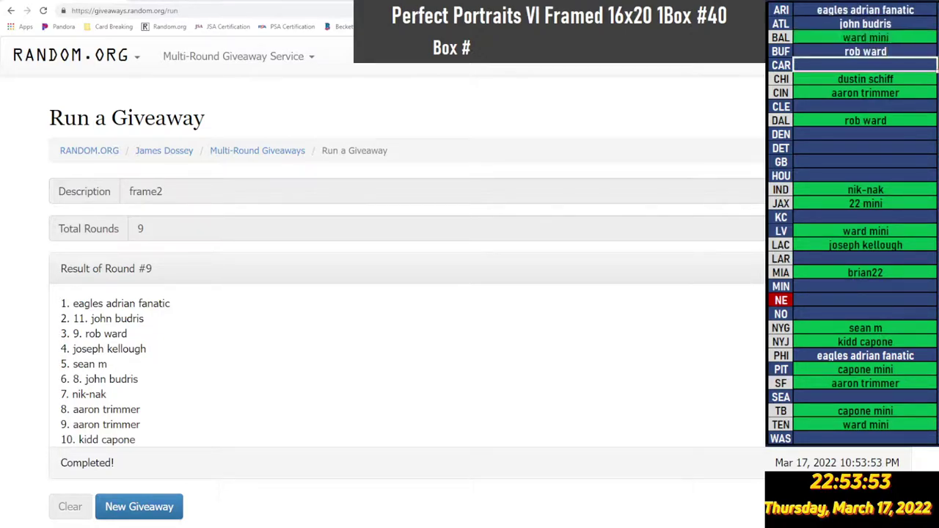
key("Return")
type("jose")
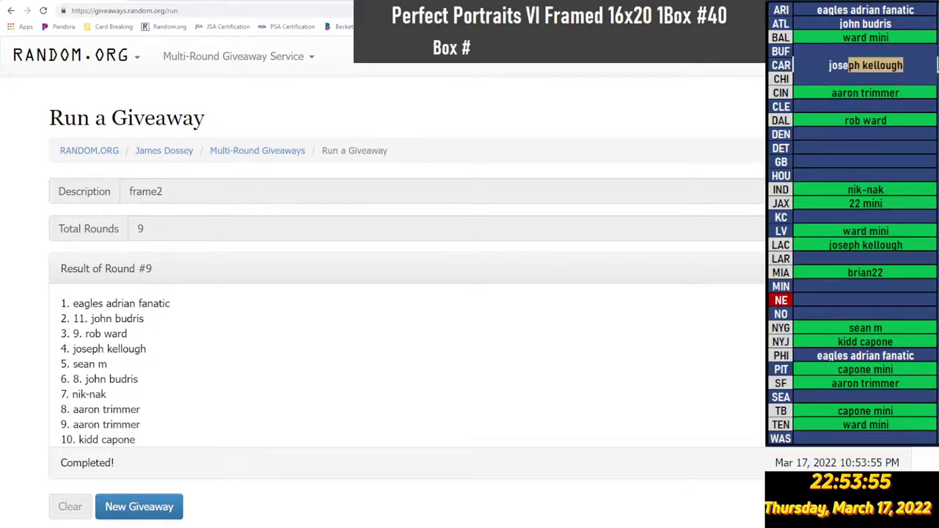
key("Return")
key("Return")
key("Return")
key("Return")
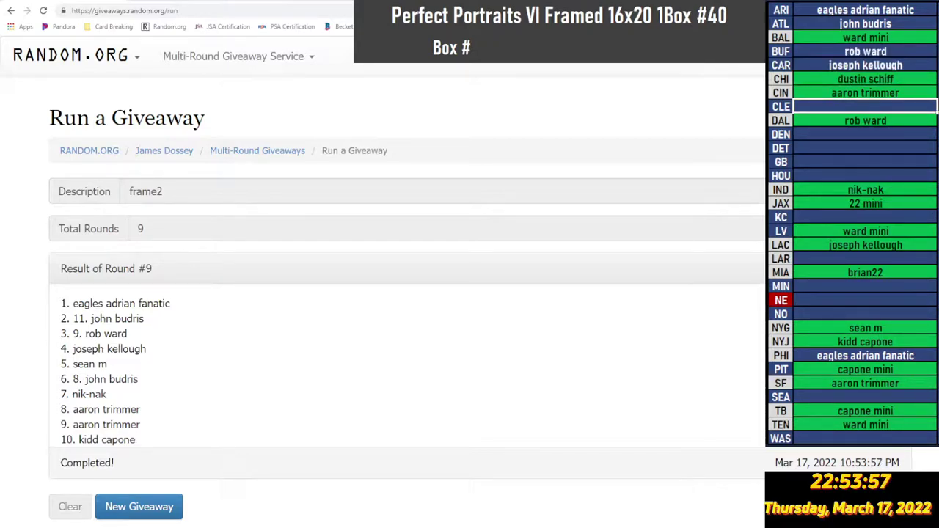
type("sean m")
key("Return")
key("Return")
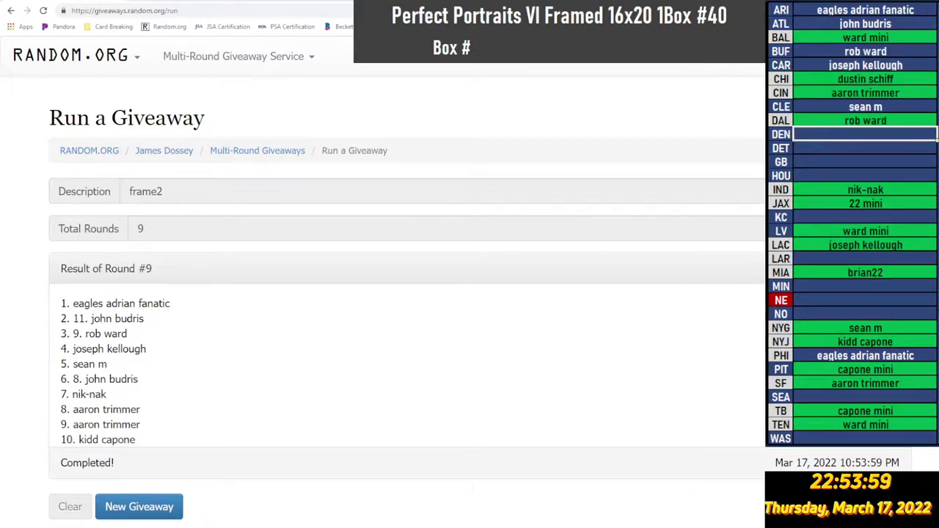
- Enter the drawn buyers for DEN, DET, GB, HOU and KC using autocomplete suggestions
type("joh")
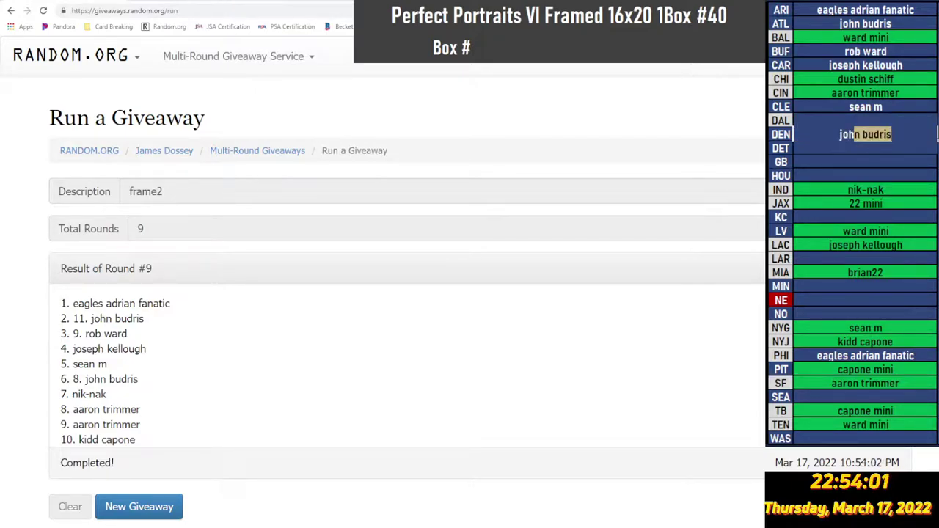
key("Return")
key("Return")
type("nik")
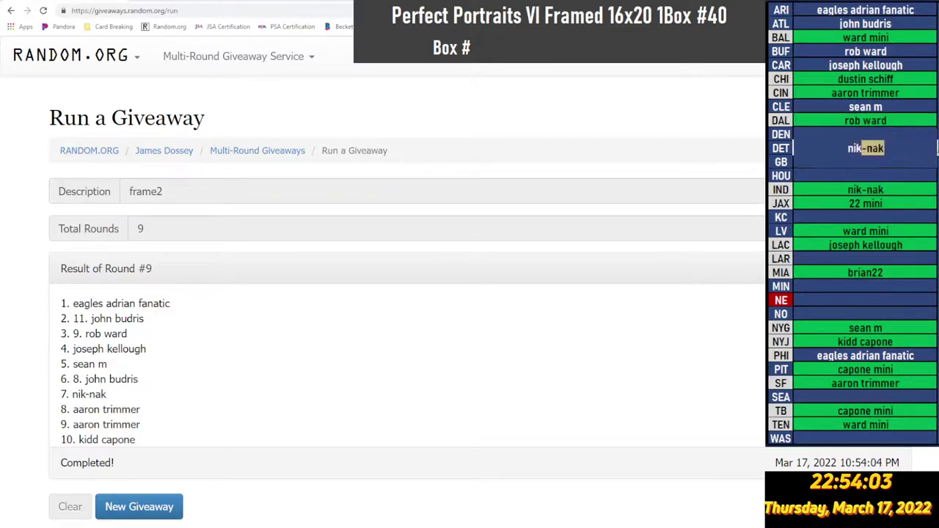
key("Return")
key("Return")
type("aa")
key("Return")
key("Return")
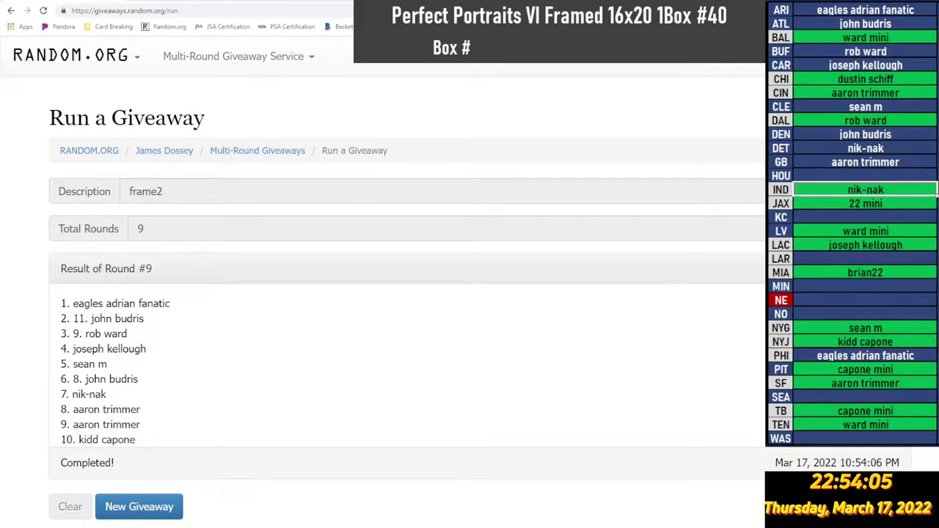
type("aa")
key("Return")
key("Return")
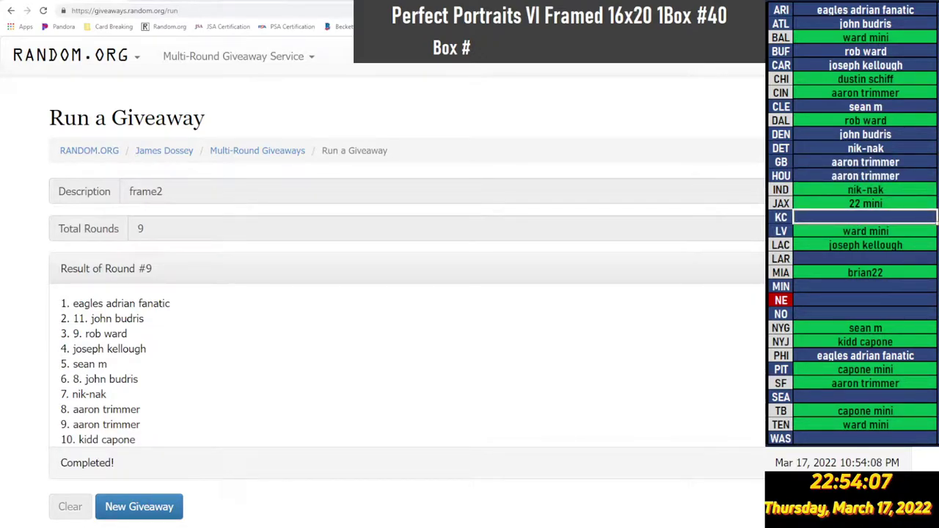
type("k")
key("Return")
key("Return")
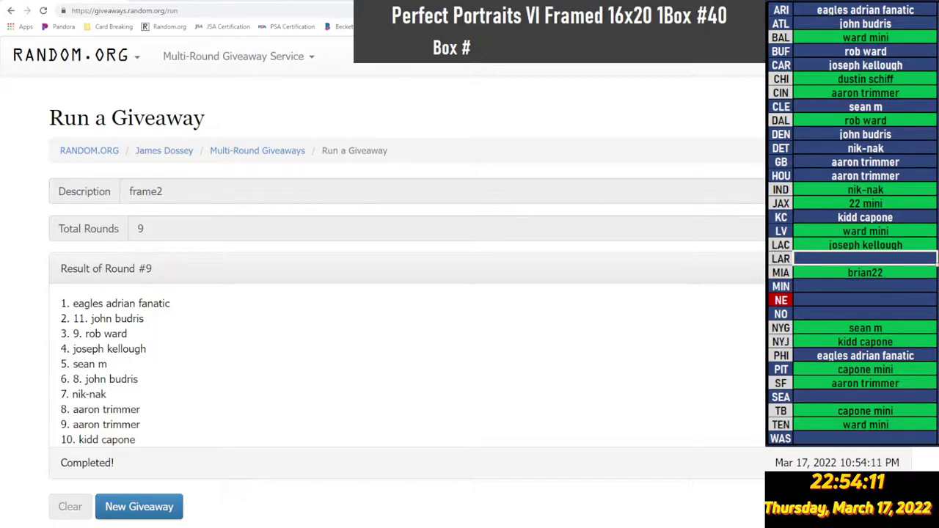
- Leave LAR empty while checking the giveaway results, then return to the board
key("Escape")
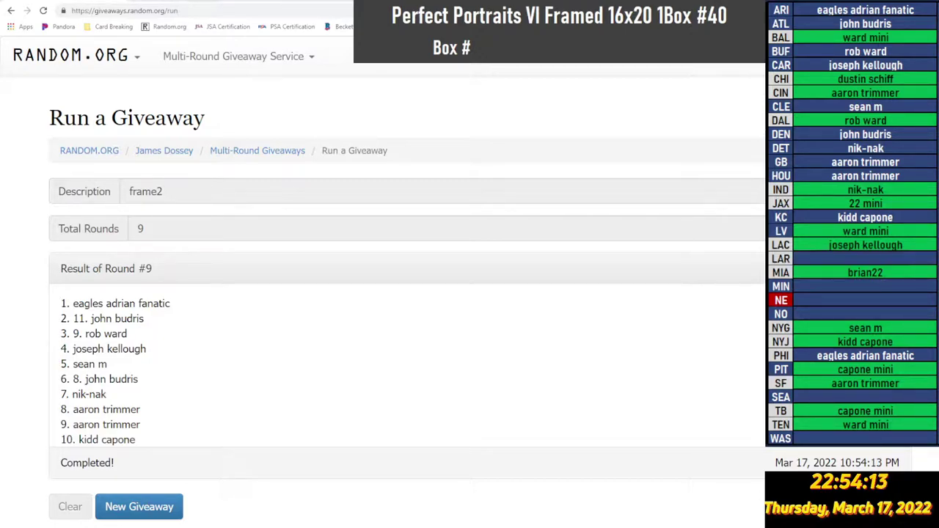
scroll(103, 363, "down", 2)
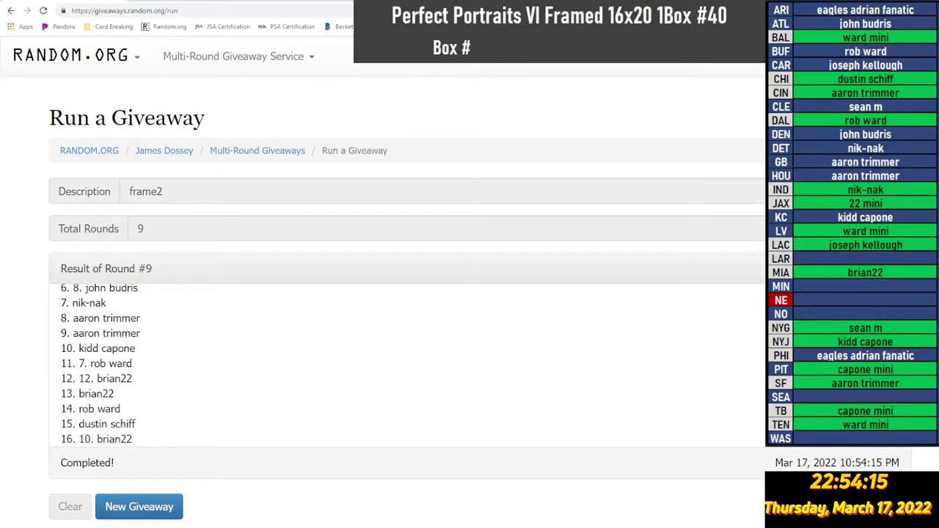
left_click_drag(137, 349, 132, 364)
scroll(132, 364, "down", 1)
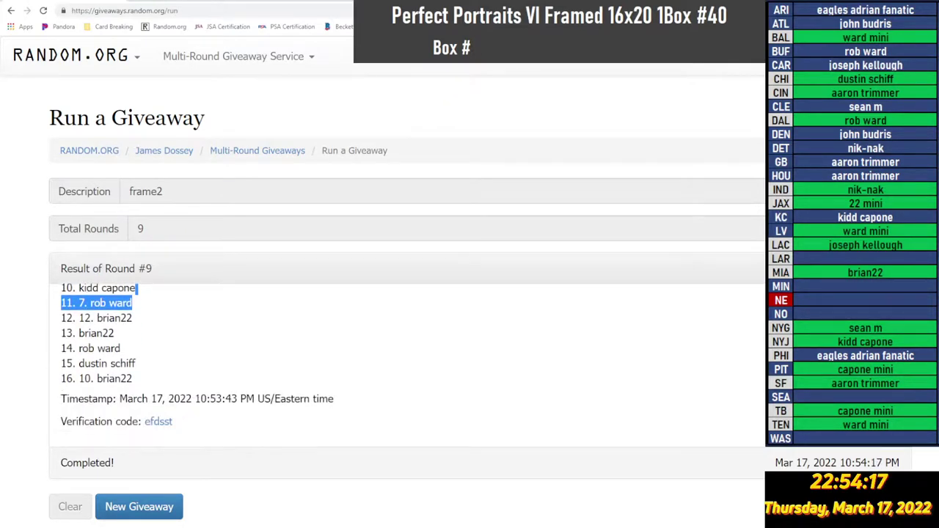
key("alt+Tab")
- Enter the drawn buyers for LAR, MIA, MIN, NE and NO
type("rob w")
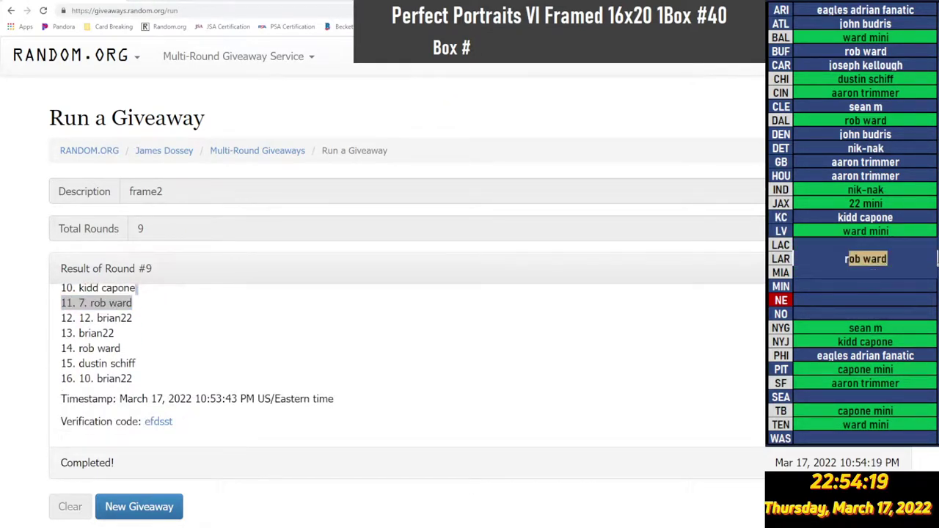
key("Return")
type("brian22")
key("Return")
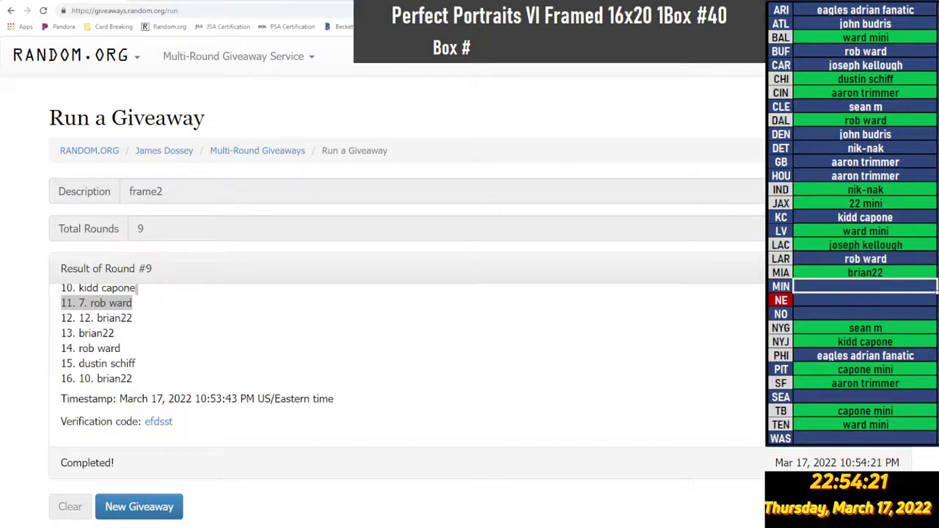
type("brian")
key("Return")
type("brian")
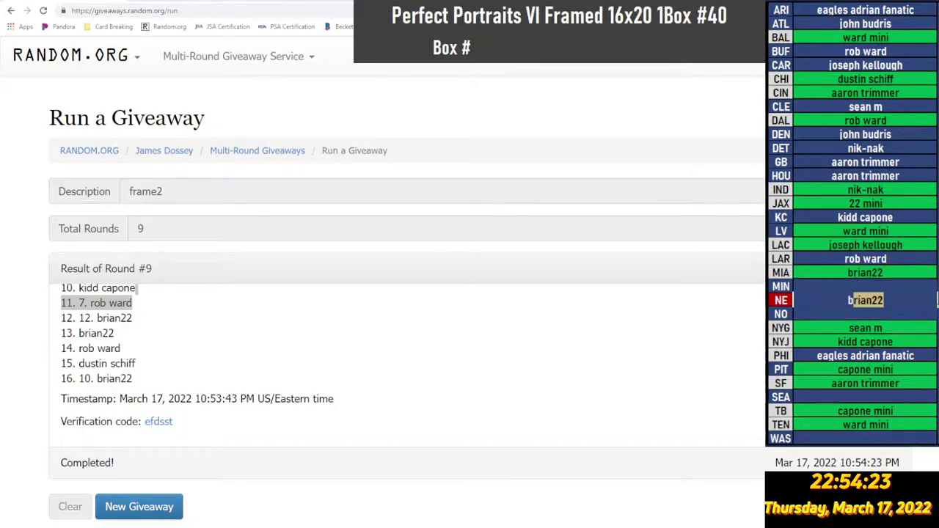
key("Return")
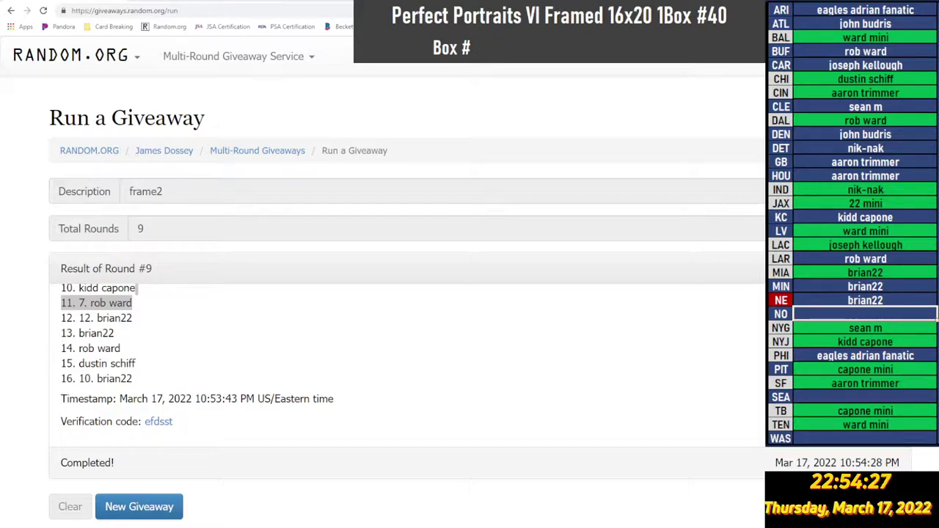
type("rob war")
key("Return")
key("Return")
key("Return")
key("Return")
key("Return")
key("Return")
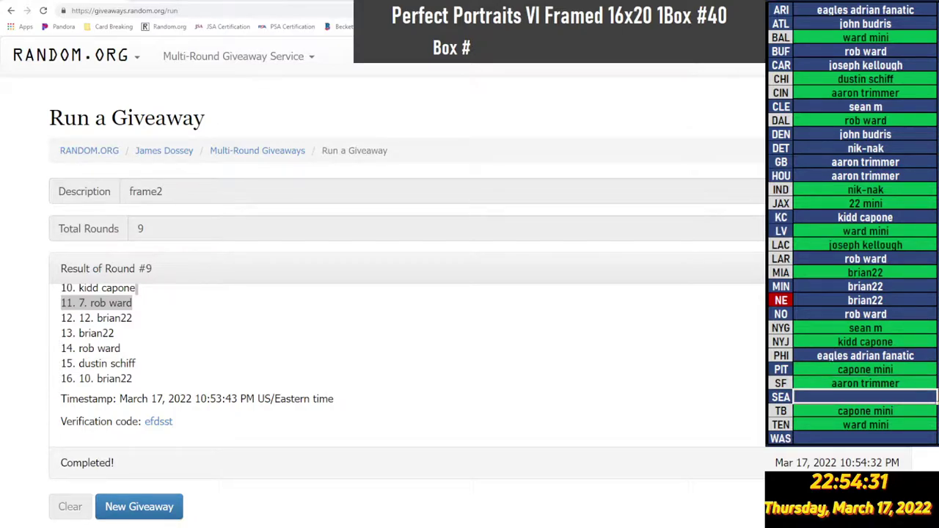
- Fill the PHI team row red
left_click(865, 356)
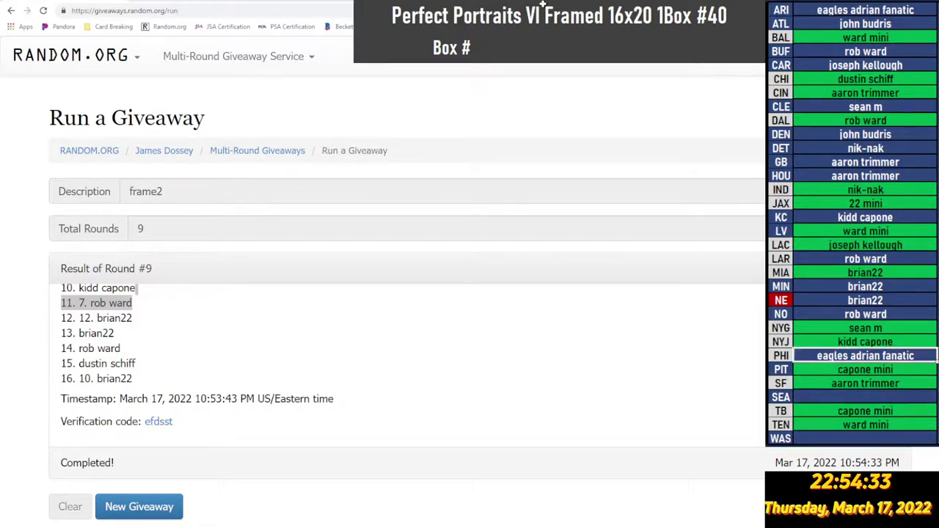
left_click(514, 2)
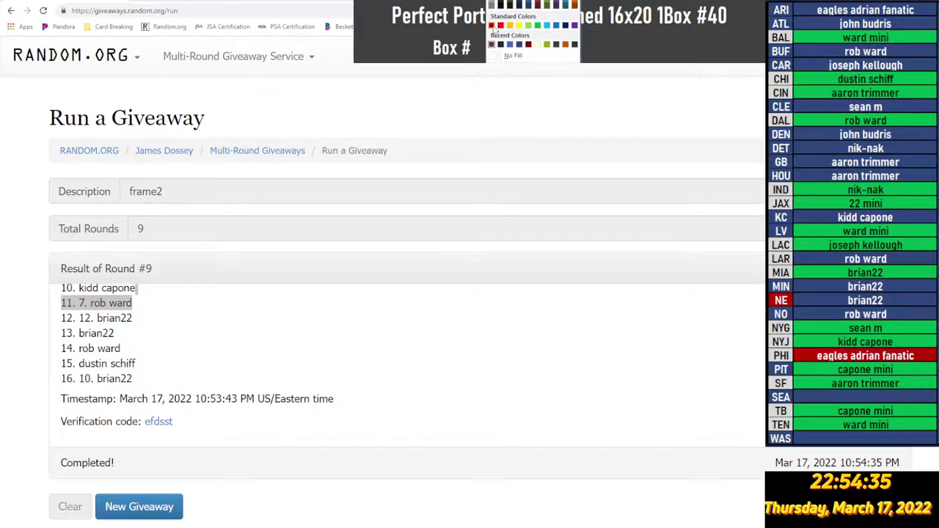
left_click(500, 24)
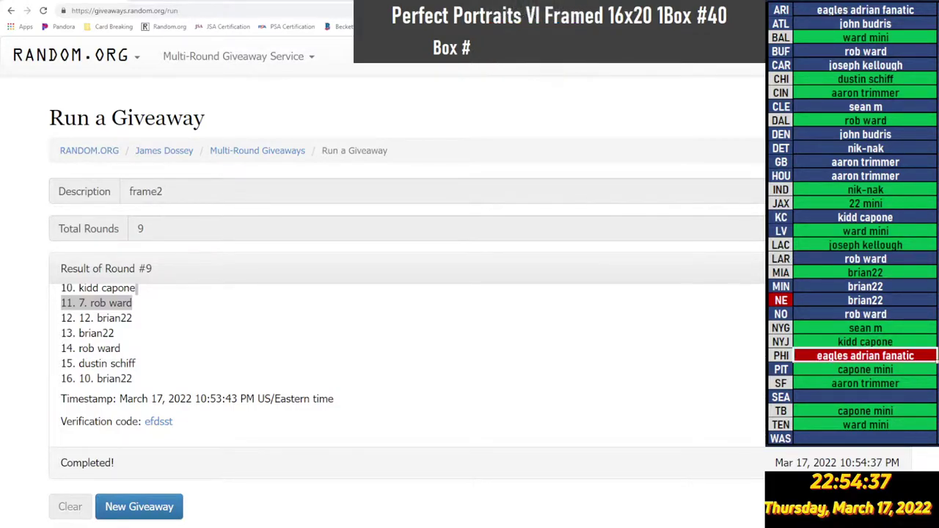
- Type buyers into the empty SEA and WAS cells
left_click(866, 397)
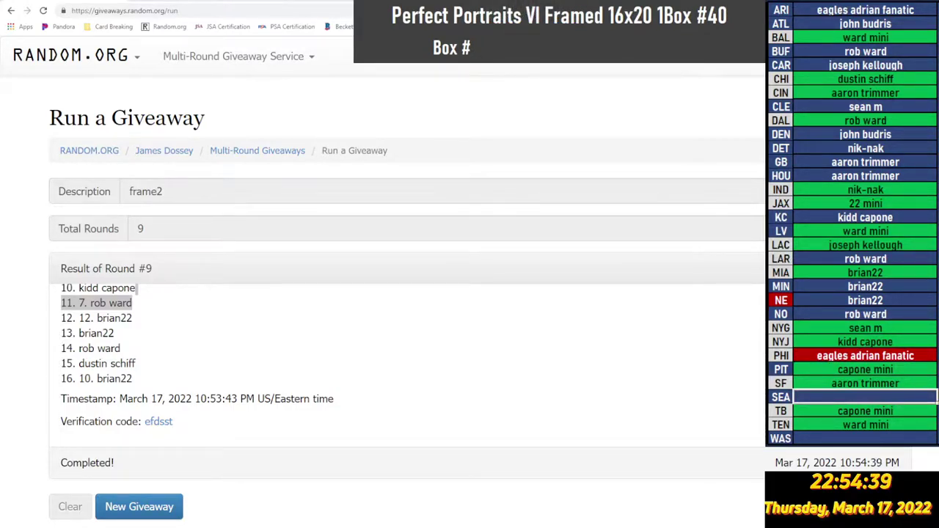
key("Return")
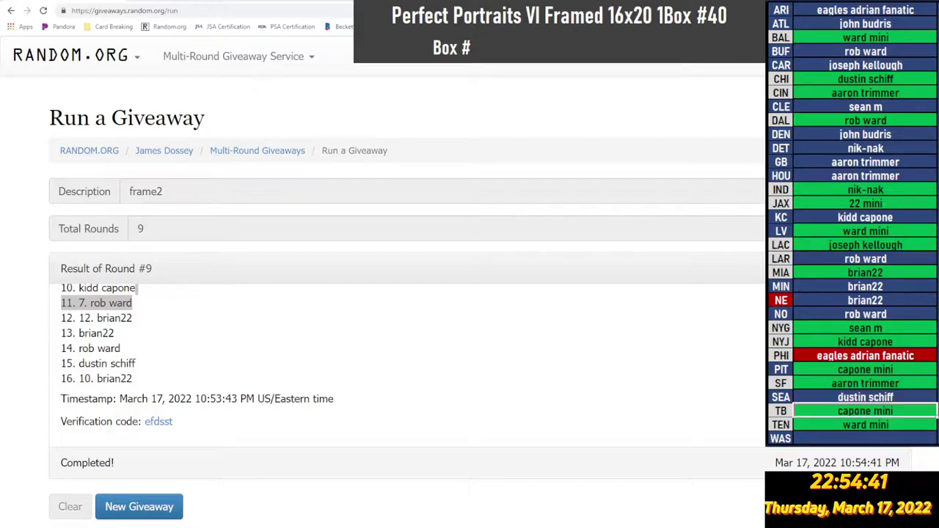
key("Down")
key("Down")
type("brian22")
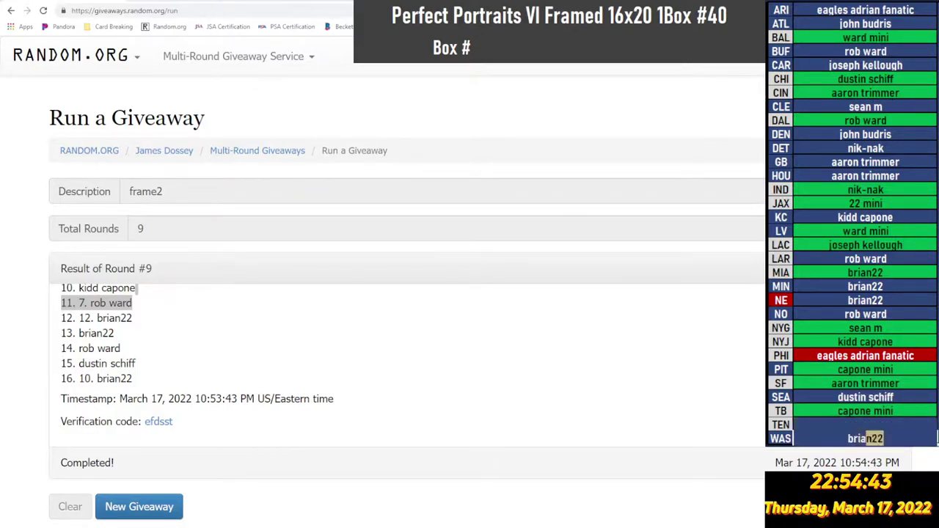
key("Up")
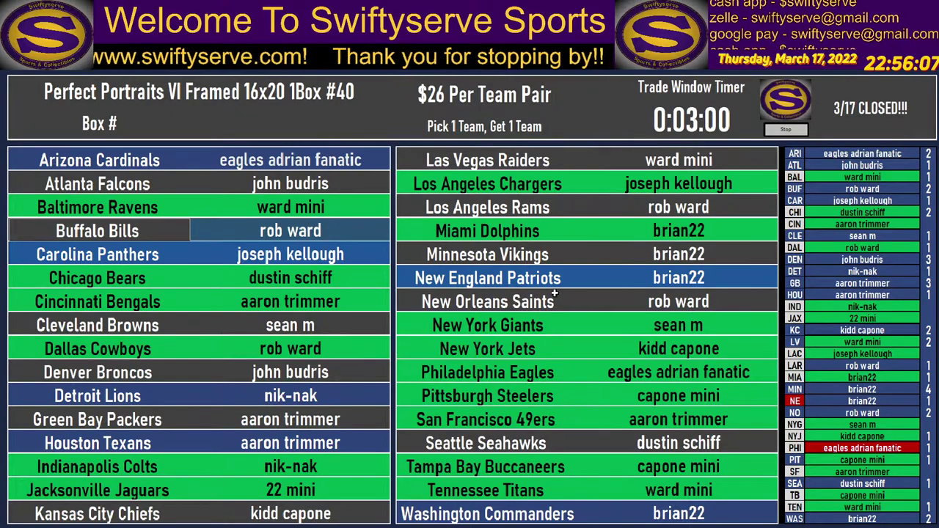
- Add the Rams row to the selected Bills, Panthers, Patriots and Saints rows and fill them green
left_click(558, 206)
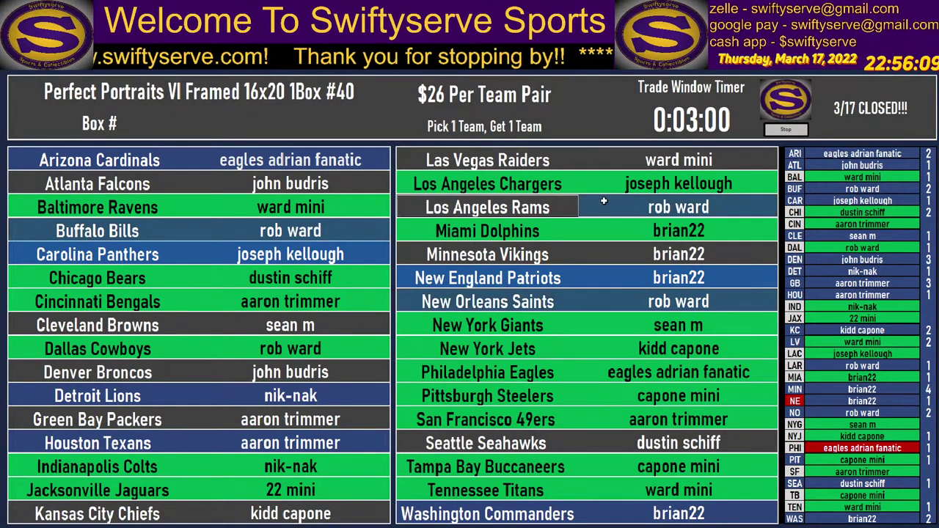
key("alt+h")
key("h")
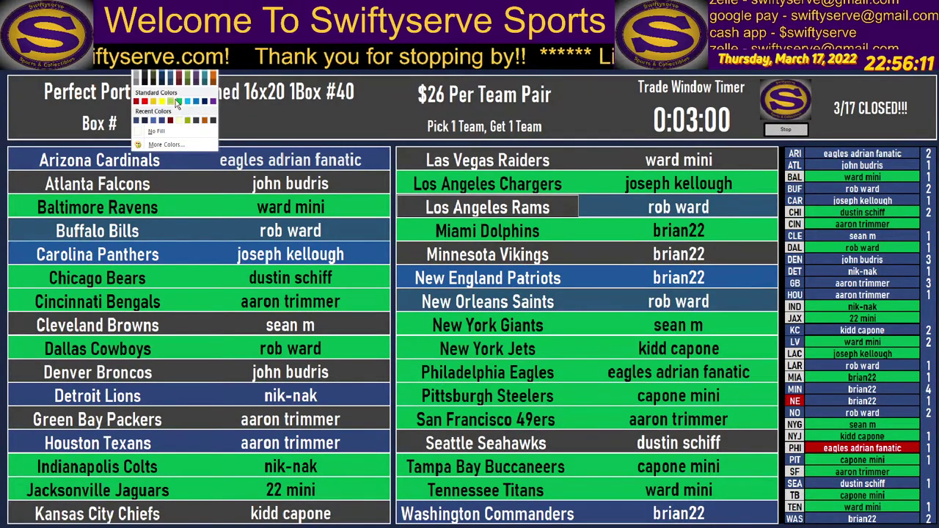
left_click(181, 103)
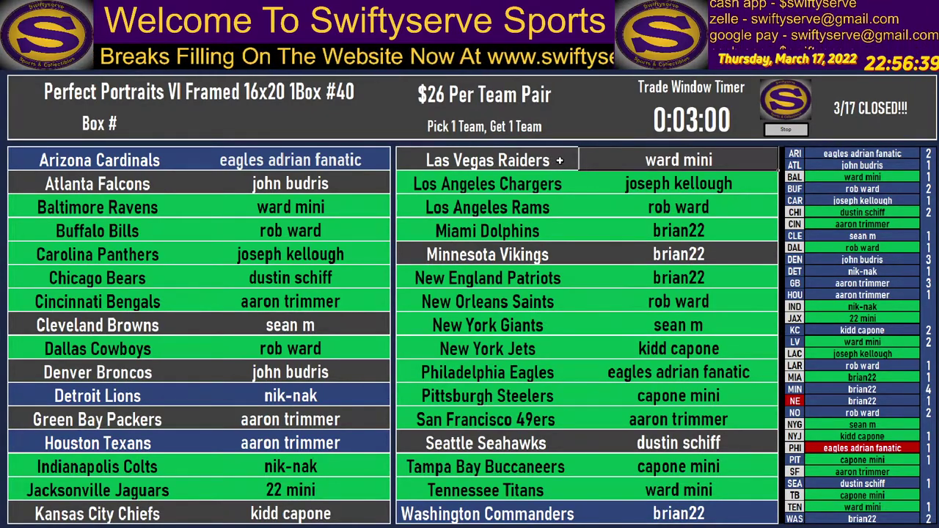
left_click(580, 159)
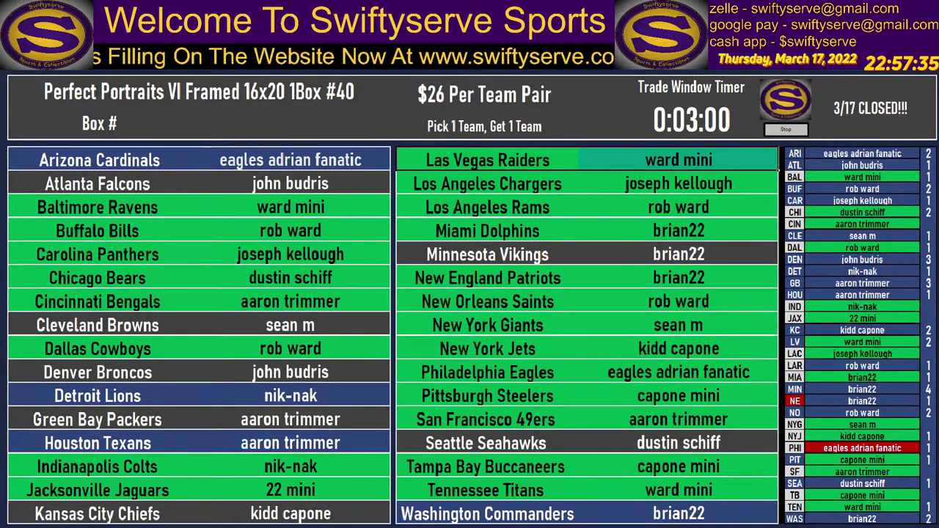
- Select both halves of the team board, from Arizona Cardinals to the last team
left_click(142, 162)
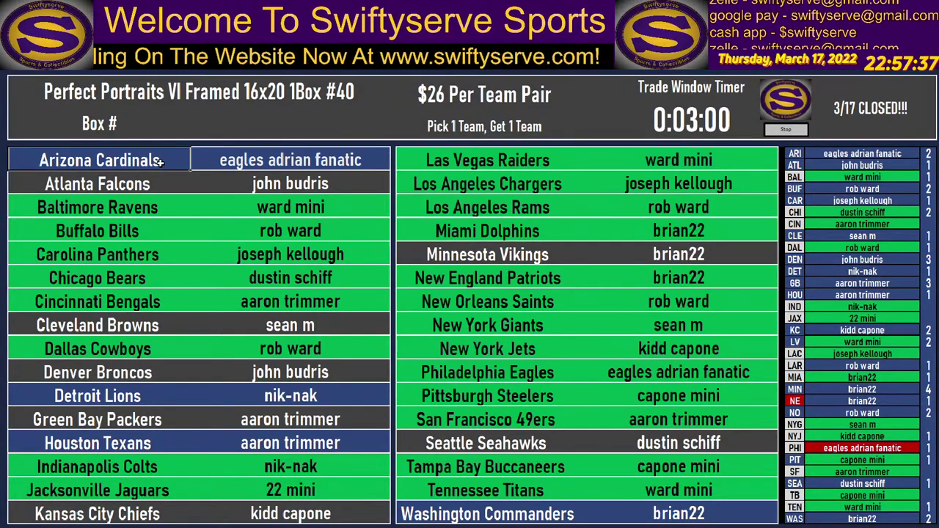
left_click_drag(159, 162, 323, 517)
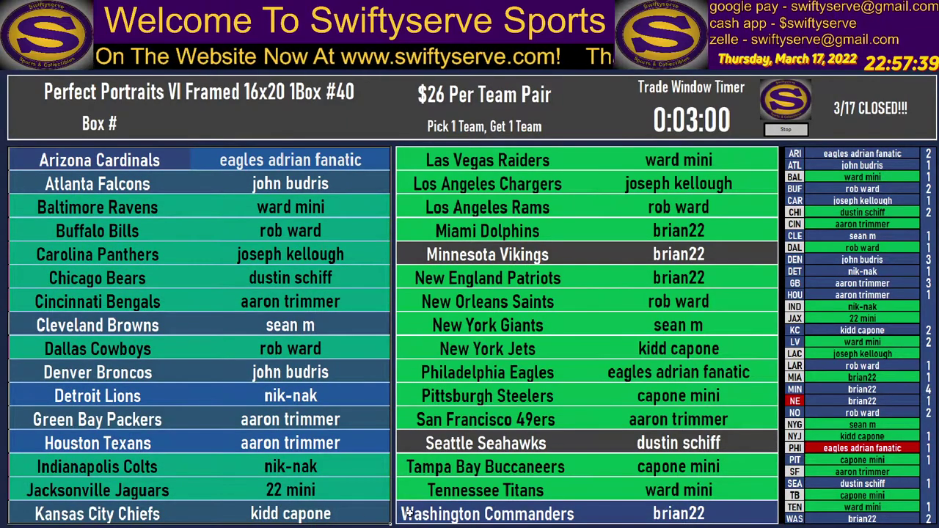
left_click_drag(408, 513, 650, 159)
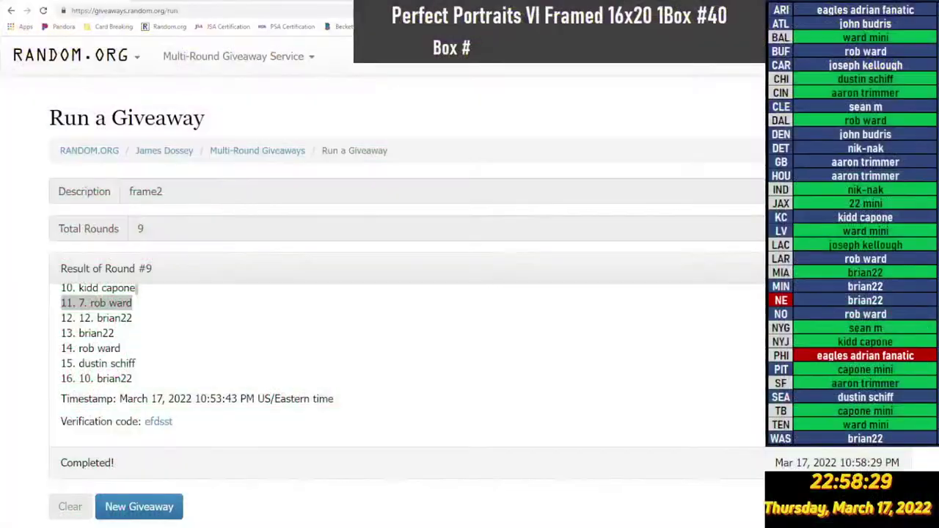
left_click(163, 511)
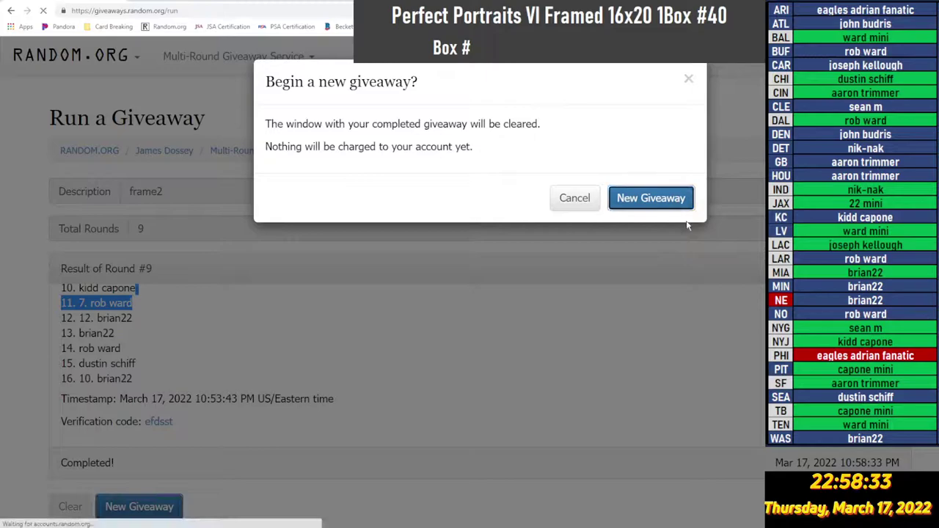
- Clear the finished giveaway, paste the remaining box numbers as entries, and describe it 'frame2'
left_click(676, 205)
left_click(213, 323)
key("ctrl+v")
left_click(252, 191)
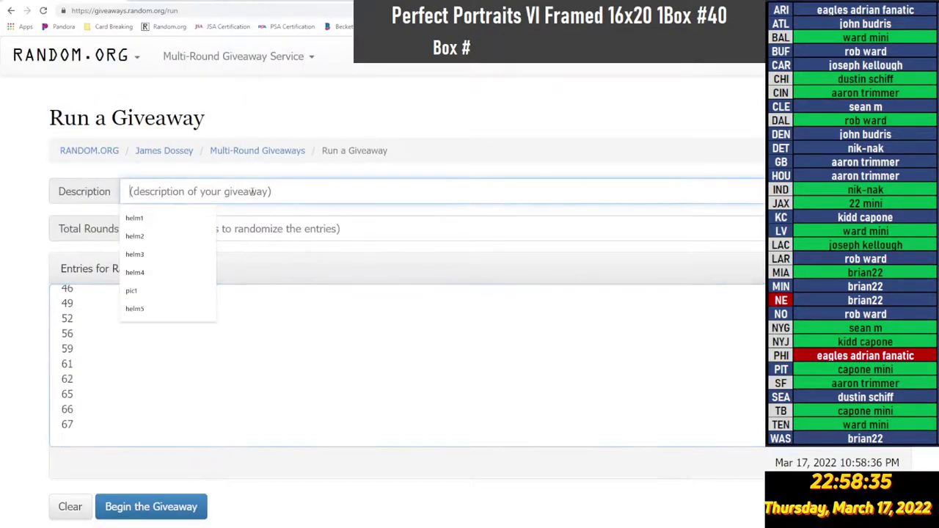
type("frame2")
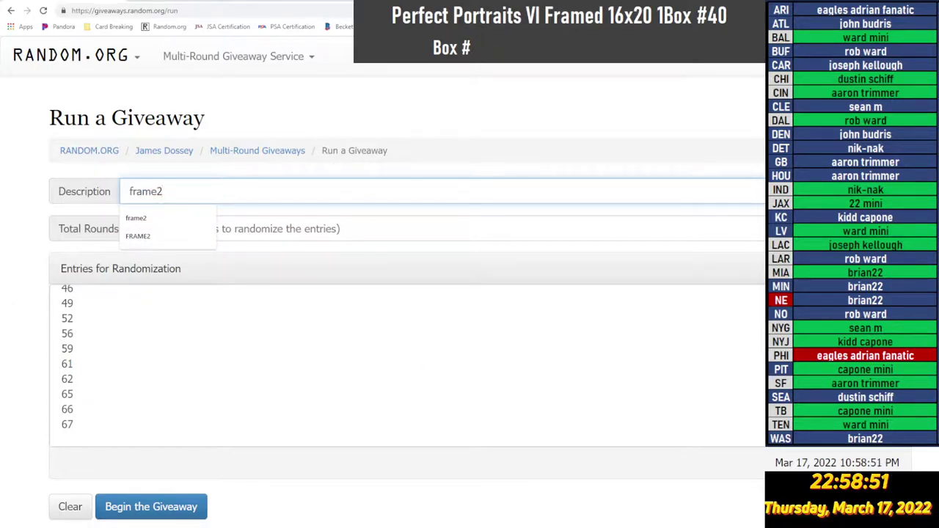
left_click(452, 366)
scroll(451, 366, "up", 5)
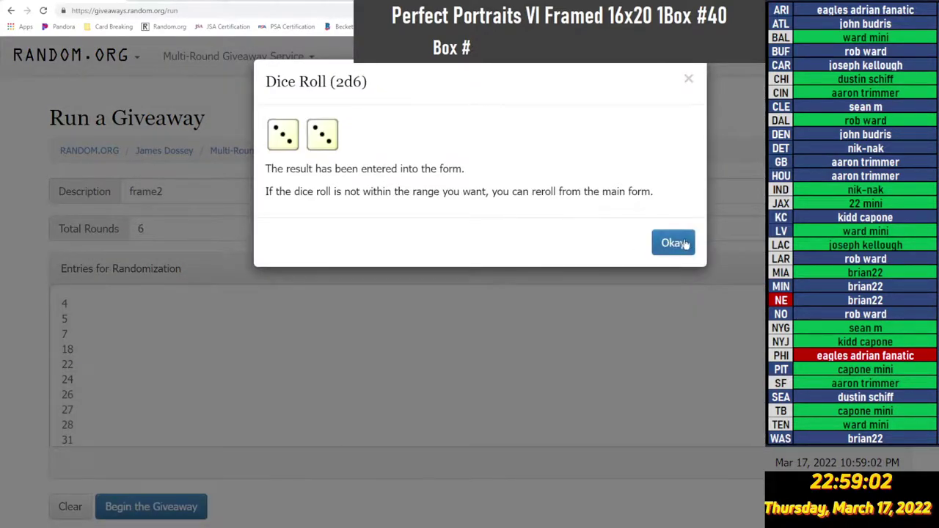
- Accept 6 rounds and run the box-number draw through the final round
left_click(688, 245)
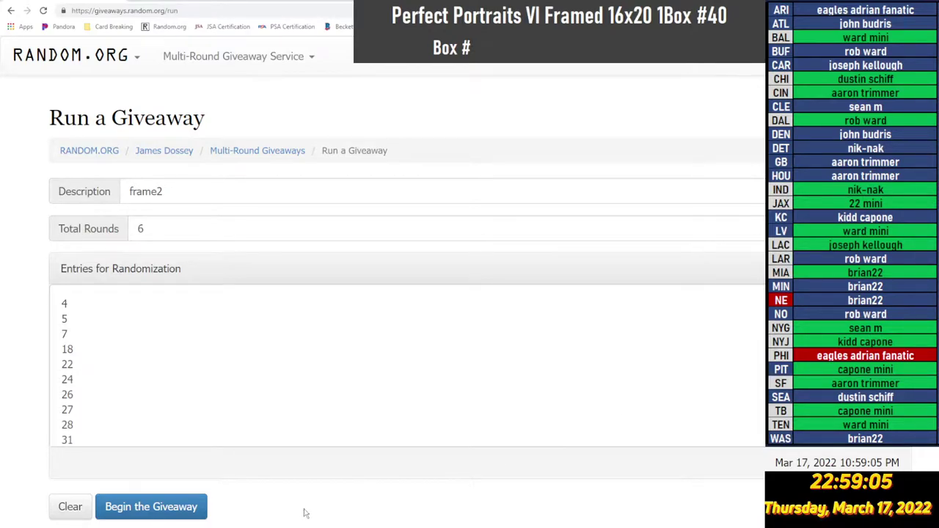
left_click(184, 504)
left_click(651, 246)
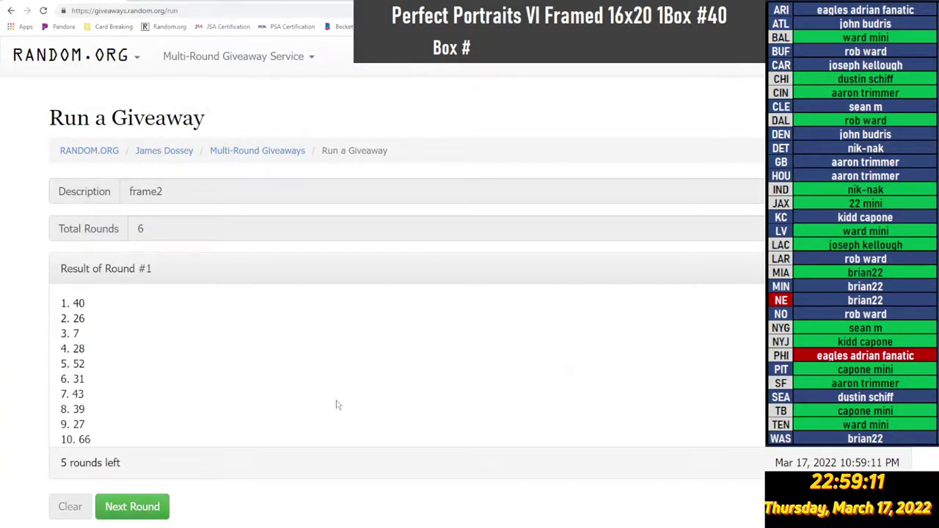
left_click(157, 516)
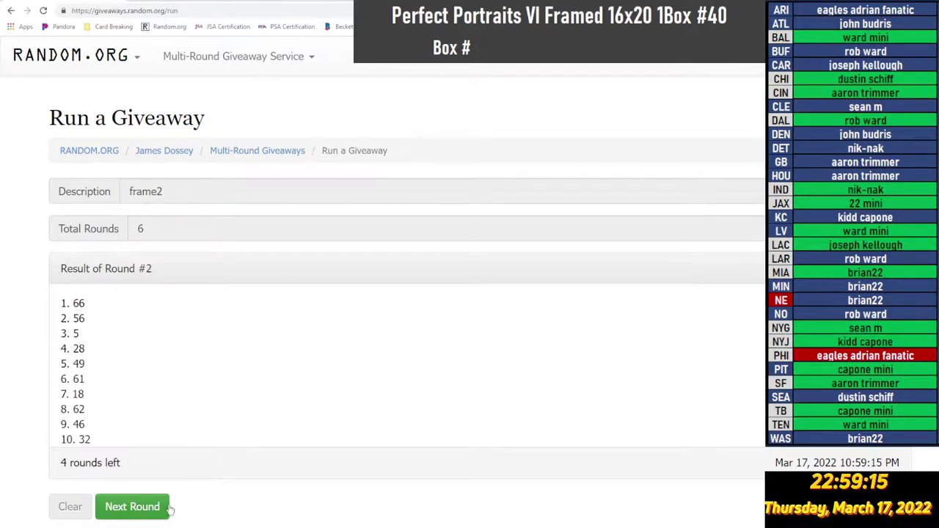
left_click(132, 507)
left_click(137, 506)
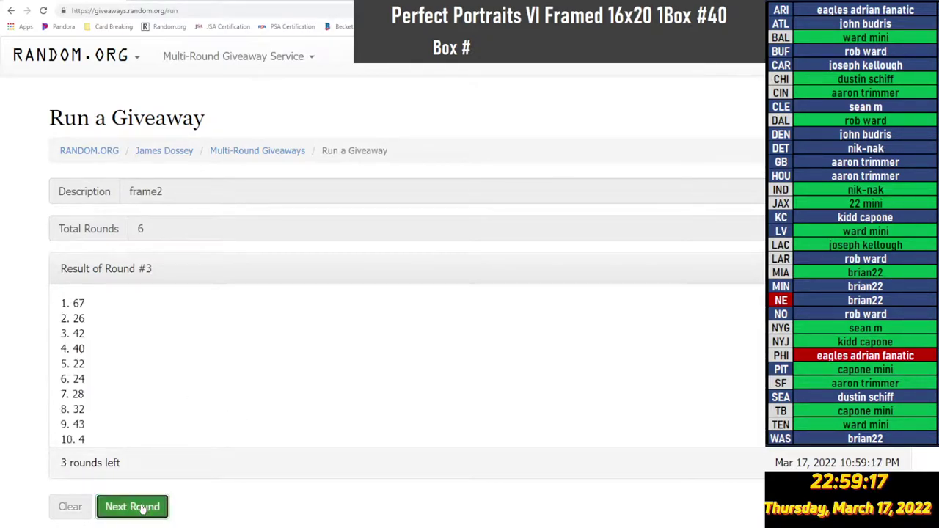
left_click(133, 507)
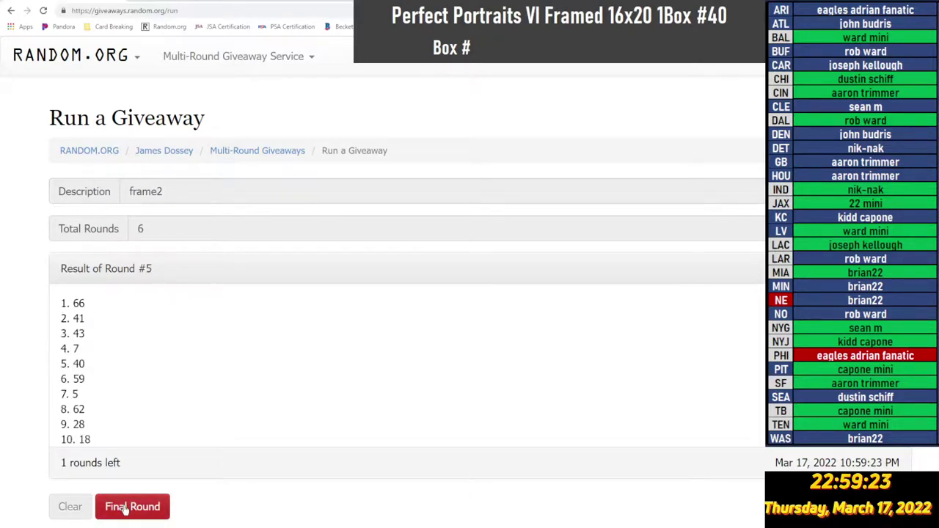
left_click(125, 509)
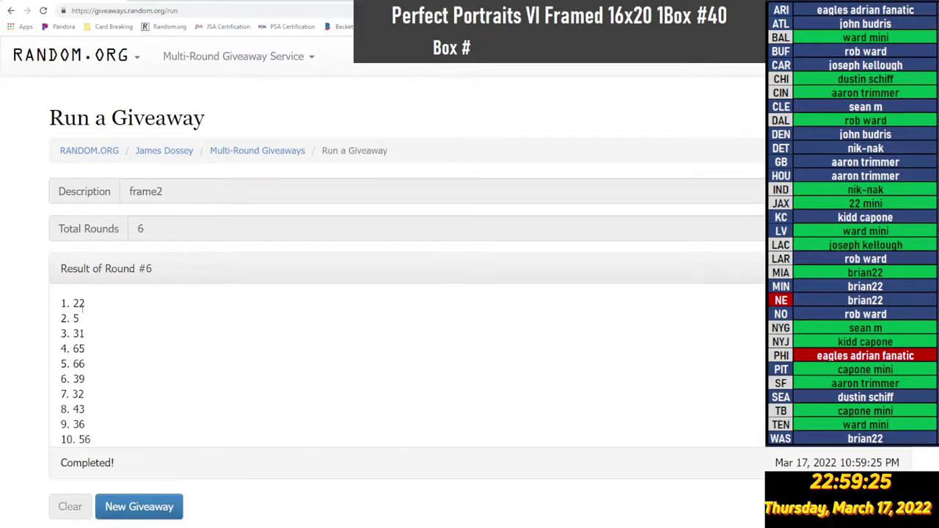
- Put the winning number 22 into the board's Box # header
left_click_drag(73, 303, 94, 306)
left_click(494, 47)
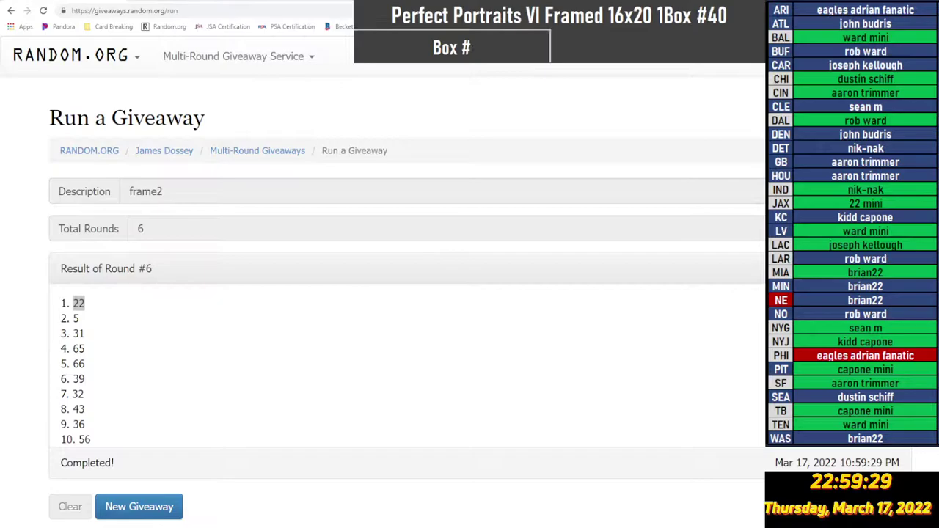
type("22")
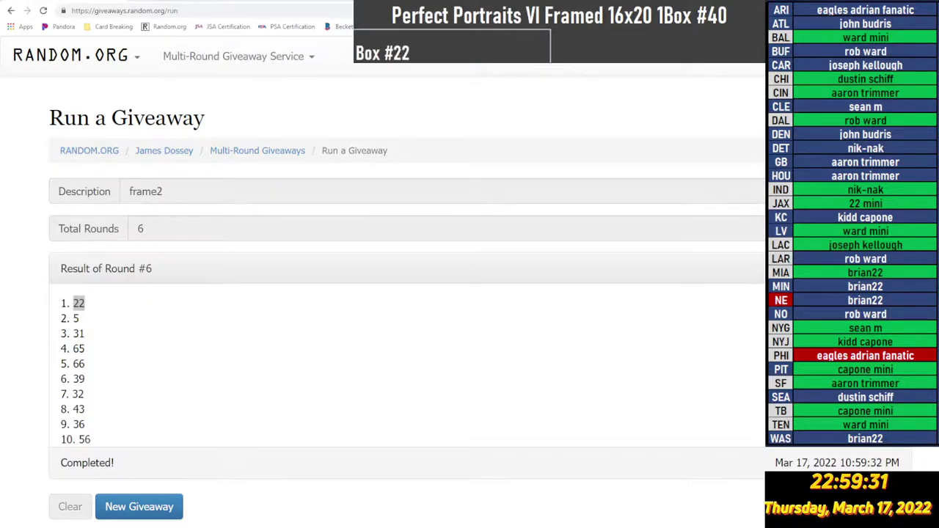
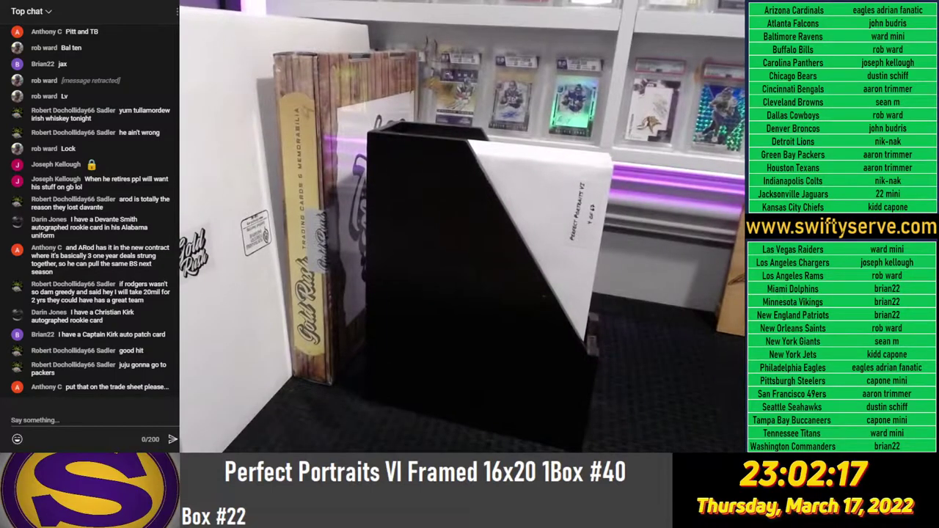
- Enter 'JuJu Smith-Schuster - PIT' as the Box #22 hit and bring up the full pulls board
left_click(463, 510)
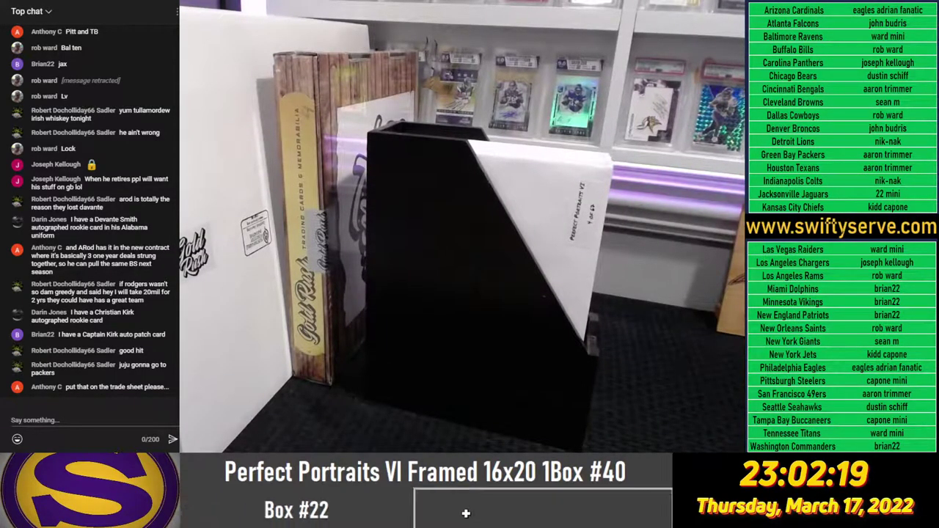
type("Ju")
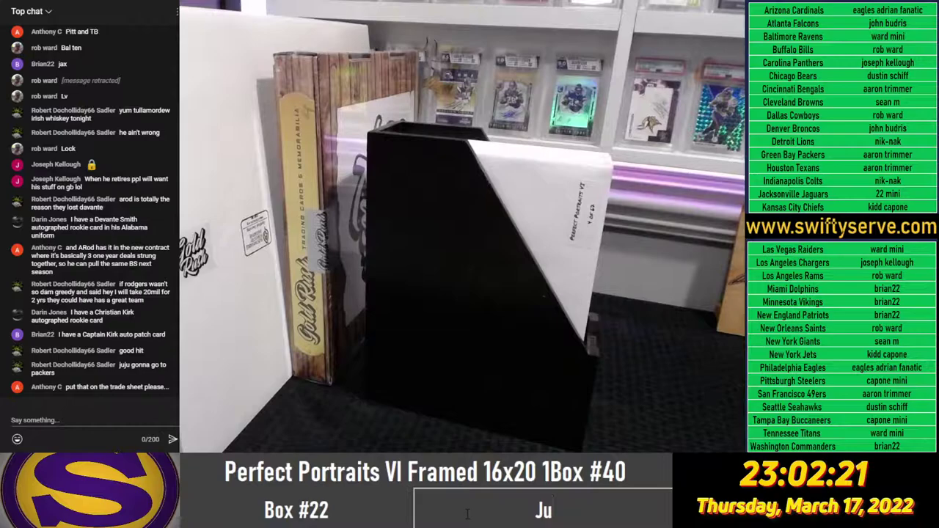
type("Ju")
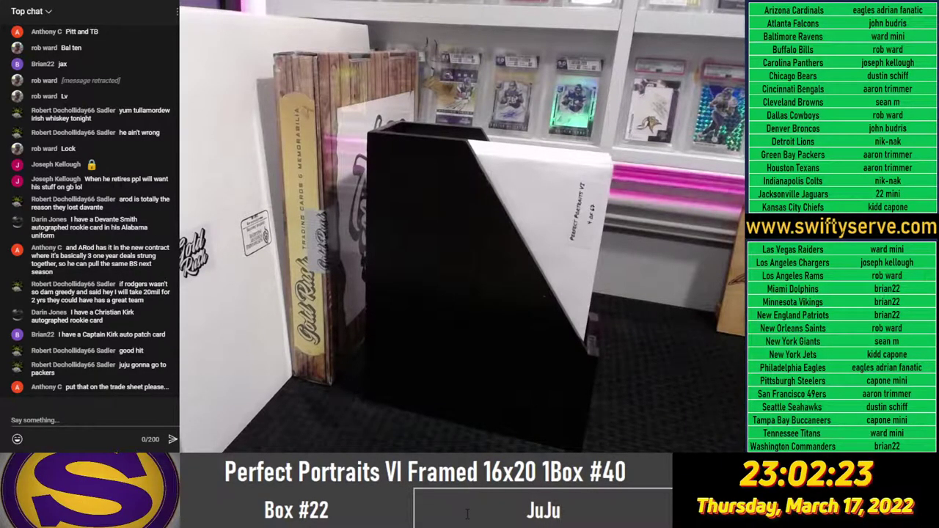
type(" SMith")
key("BackSpace")
key("BackSpace")
key("BackSpace")
key("BackSpace")
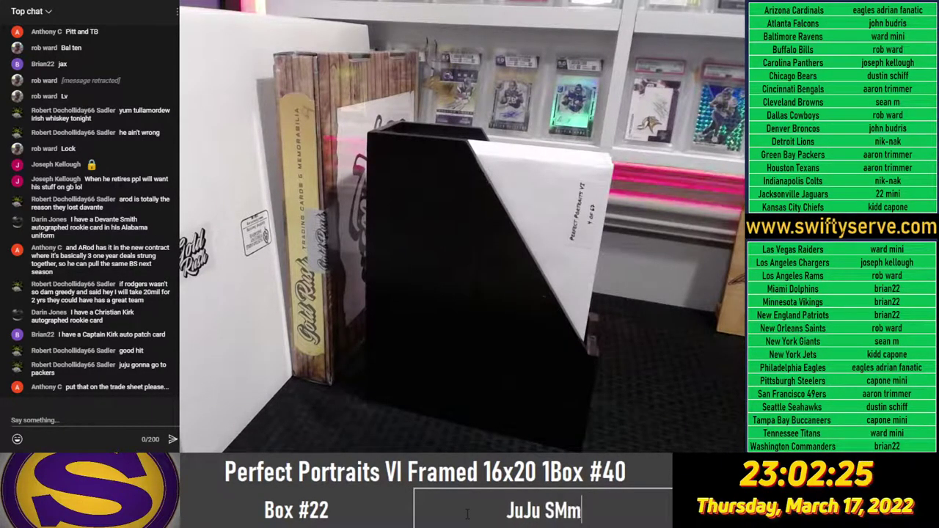
type("mith-Sc")
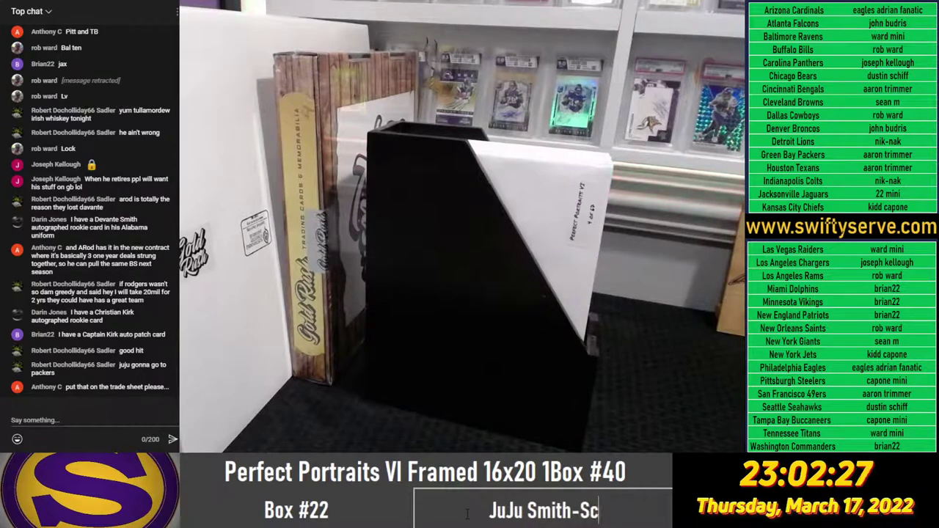
type("huster - PIT")
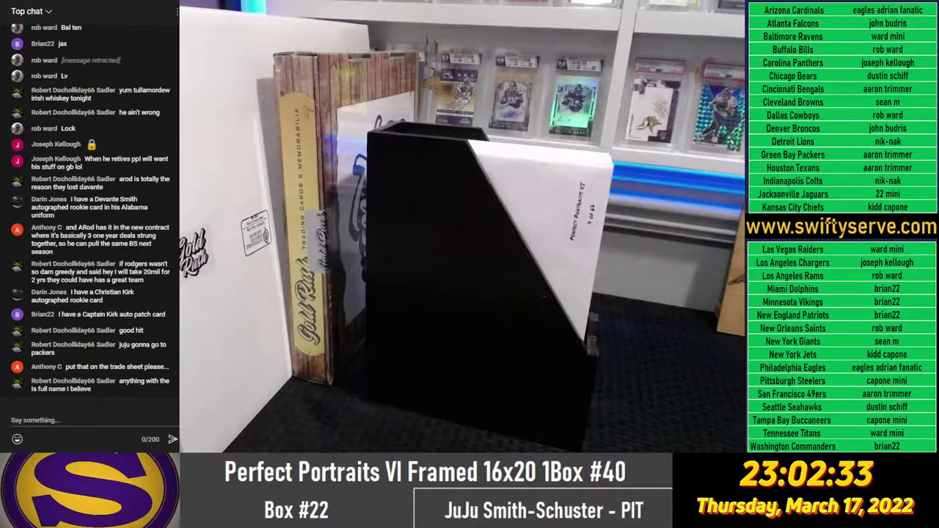
key("F1")
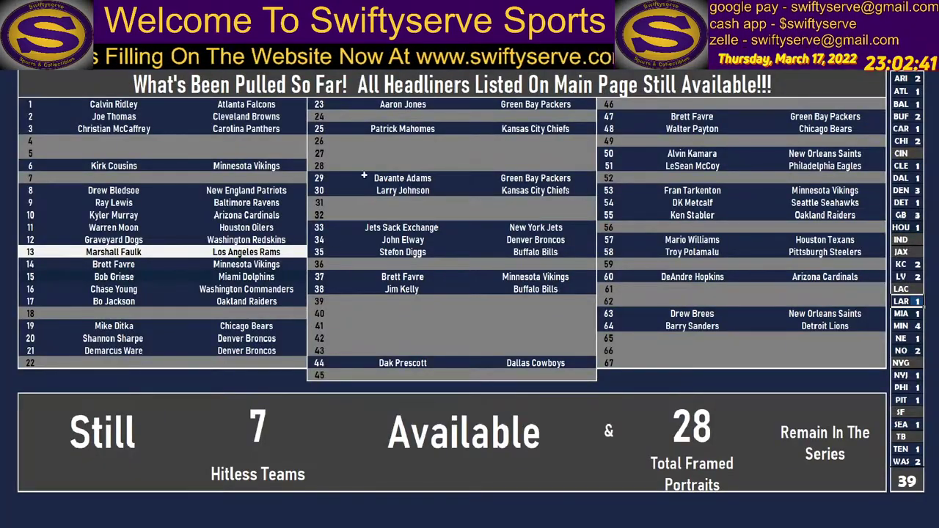
- Enter JuJu Smith-Schuster with team Pittsburgh Steelers in row 22
left_click(101, 364)
type("Ju")
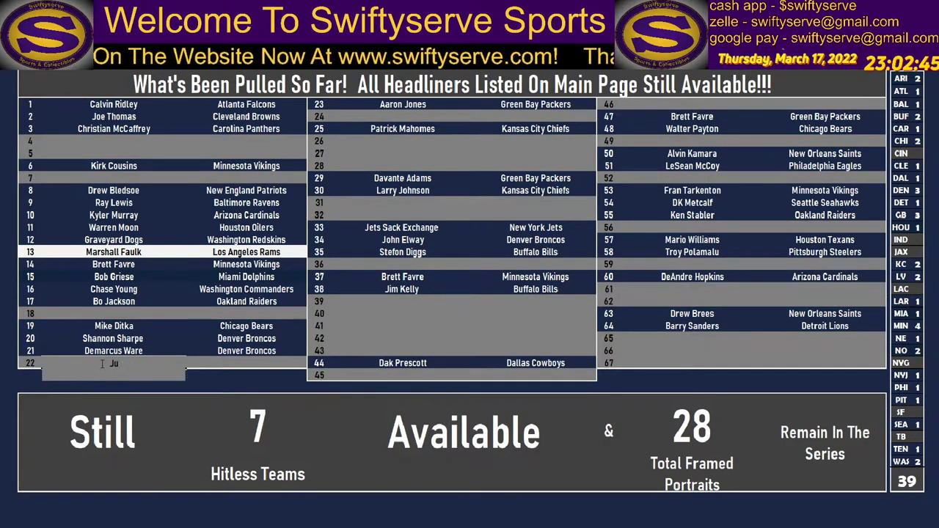
type("Ju Smith-Sc")
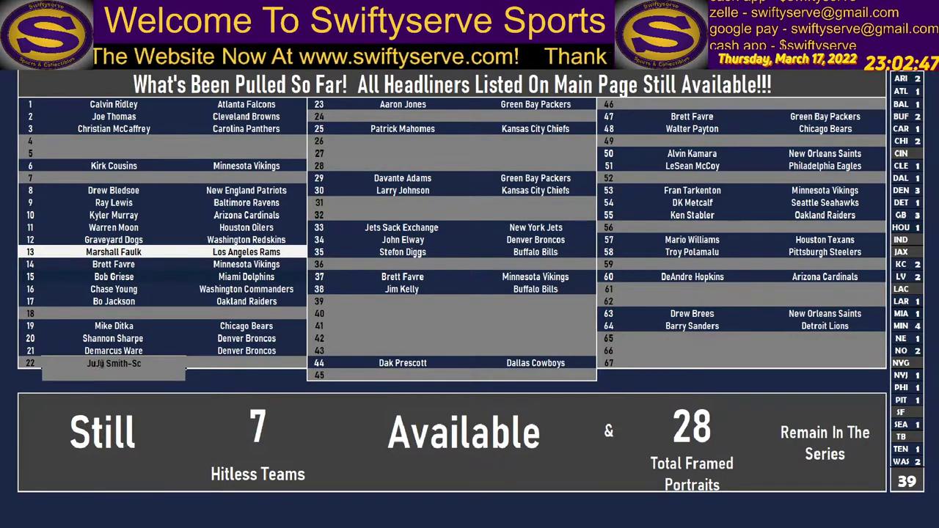
type("huster")
key("Tab")
type("P")
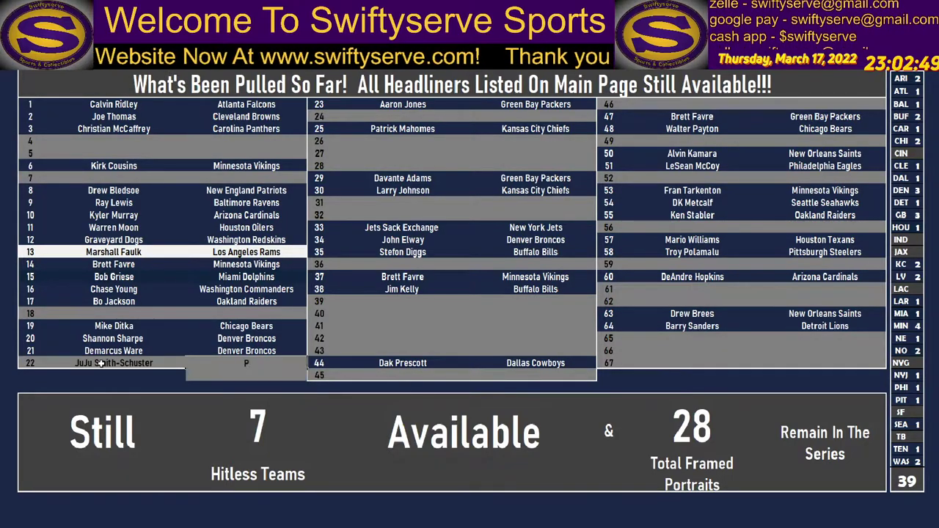
type("ittsburgh Ste")
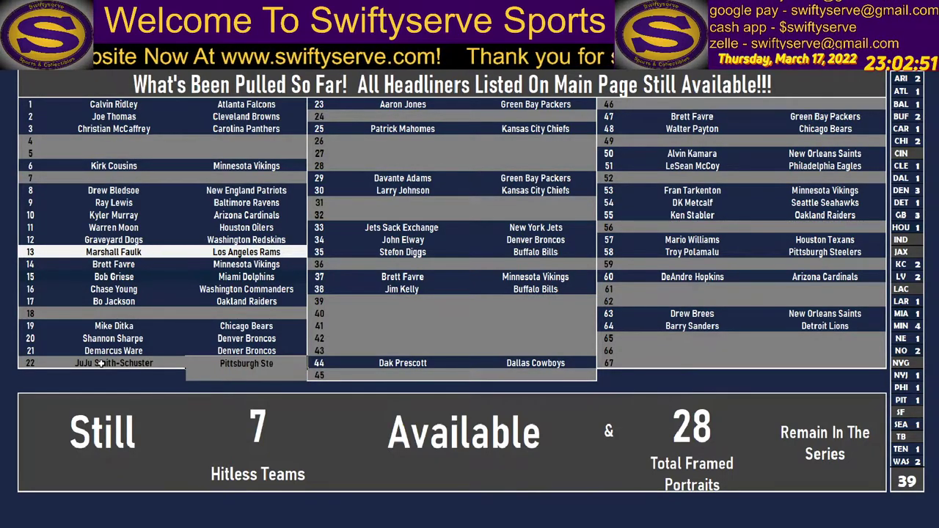
type("elers")
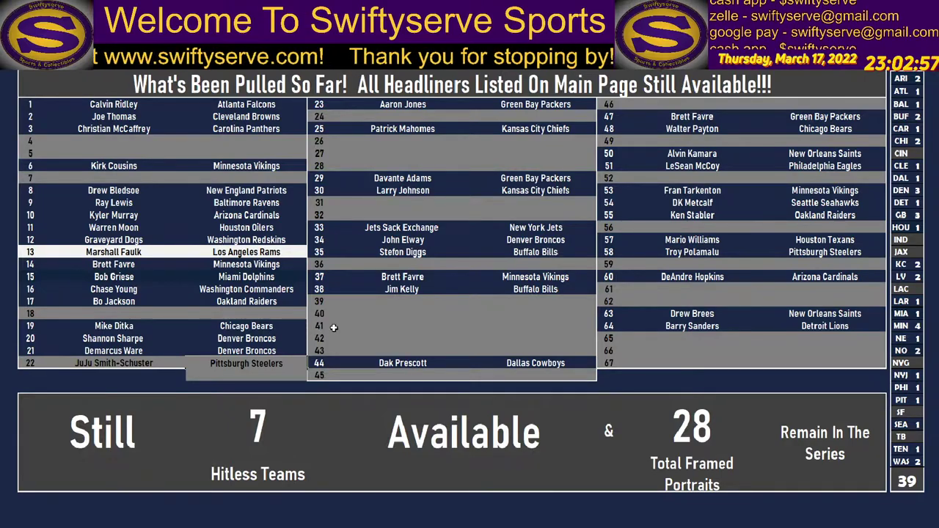
left_click(140, 362)
left_click(137, 352)
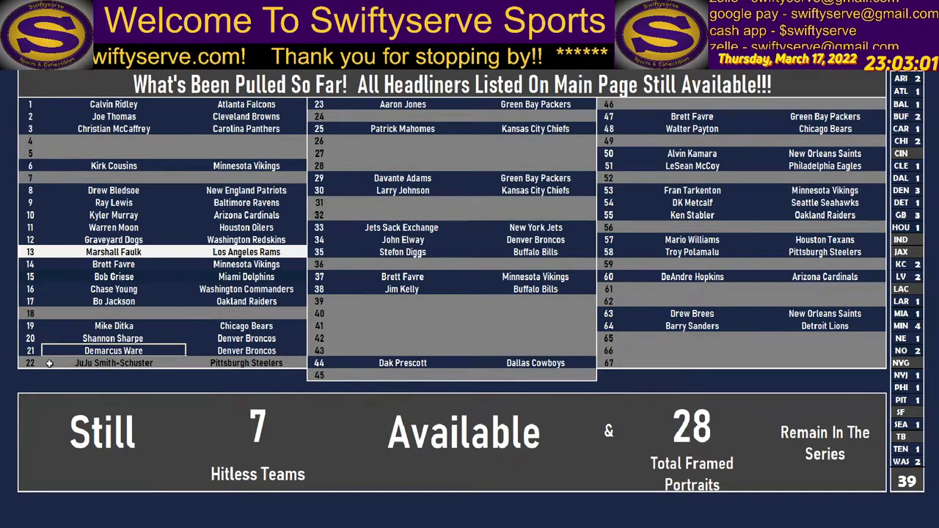
- Apply a fill colour to row 22's name and team cells
left_click(40, 363)
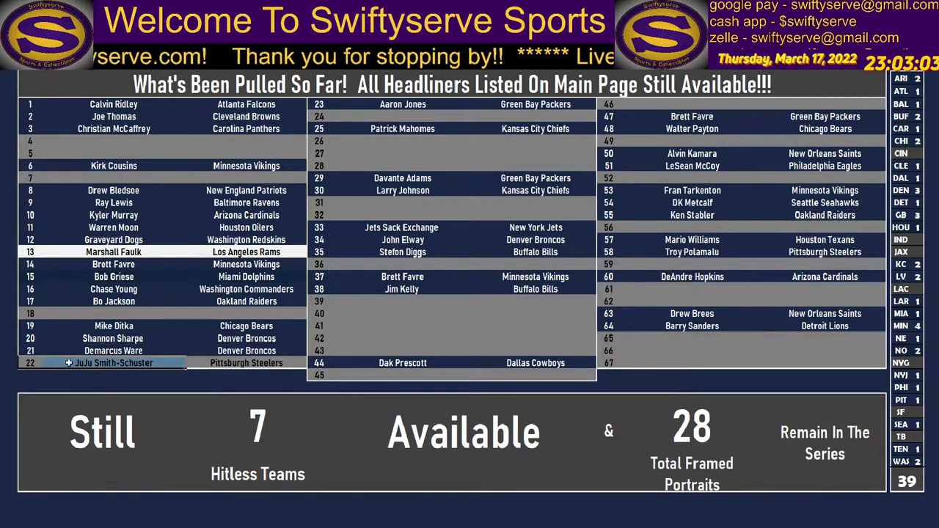
left_click_drag(69, 362, 251, 363)
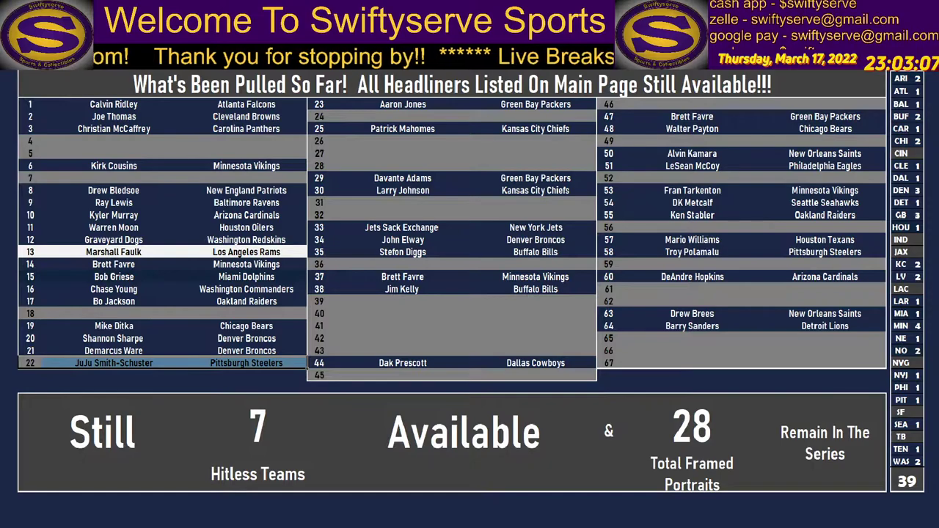
key("alt+h")
key("h")
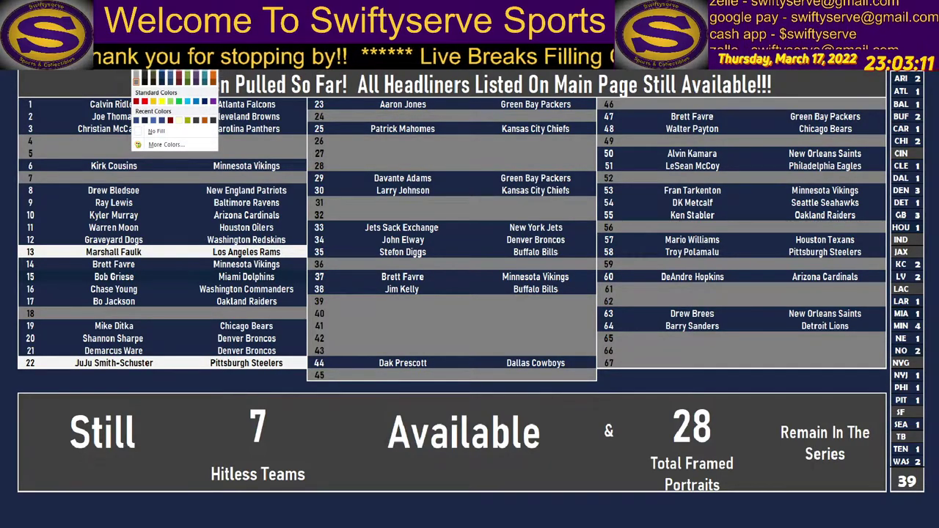
key("Return")
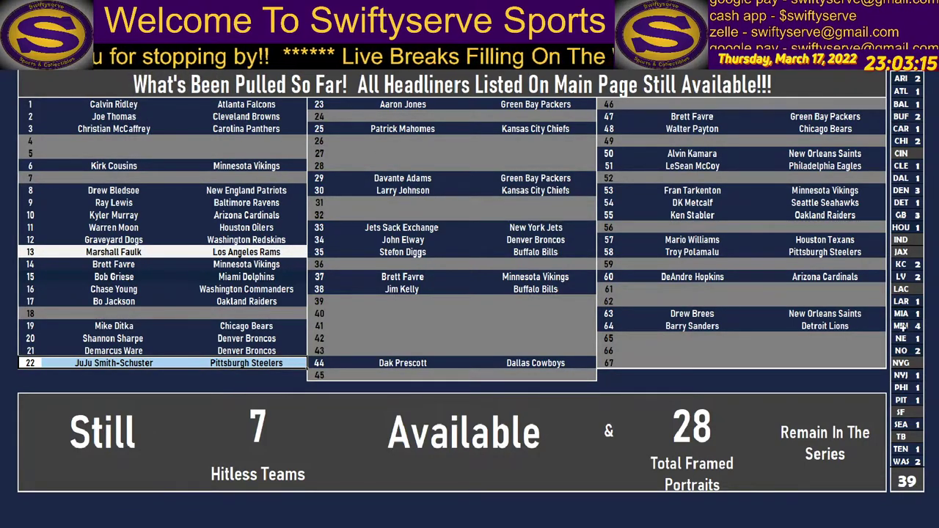
- Change the Pittsburgh team count to 2
left_click(916, 400)
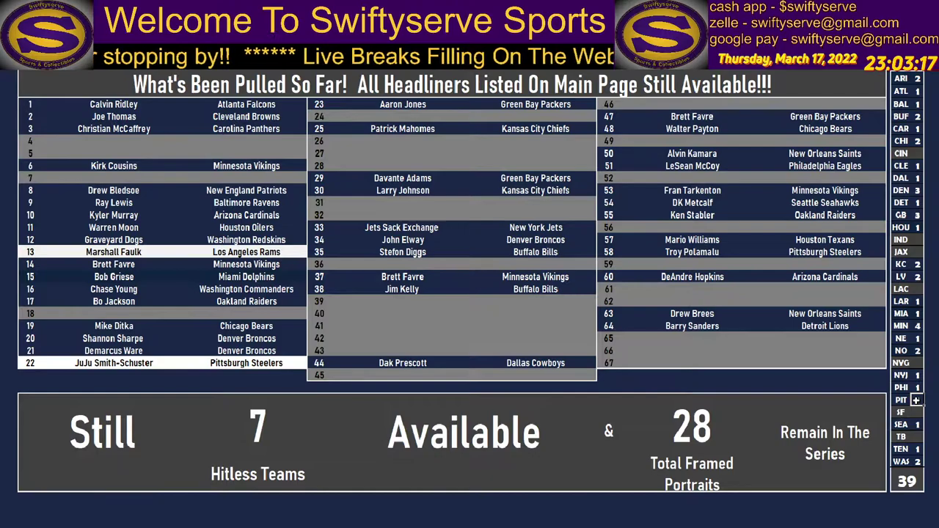
type("2")
left_click(916, 424)
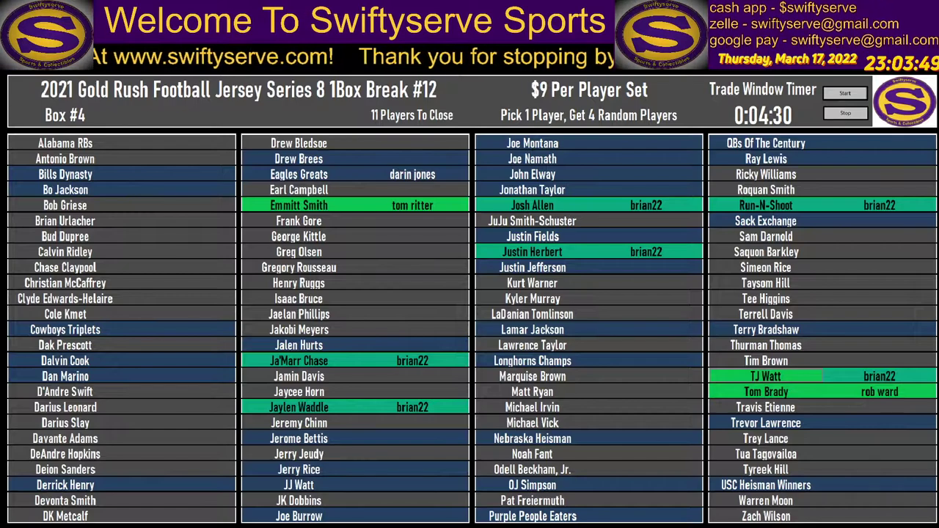
- Select the Simeon Rice and Taysom Hill player cells on the Gold Rush board
left_click(803, 265)
left_click(814, 278)
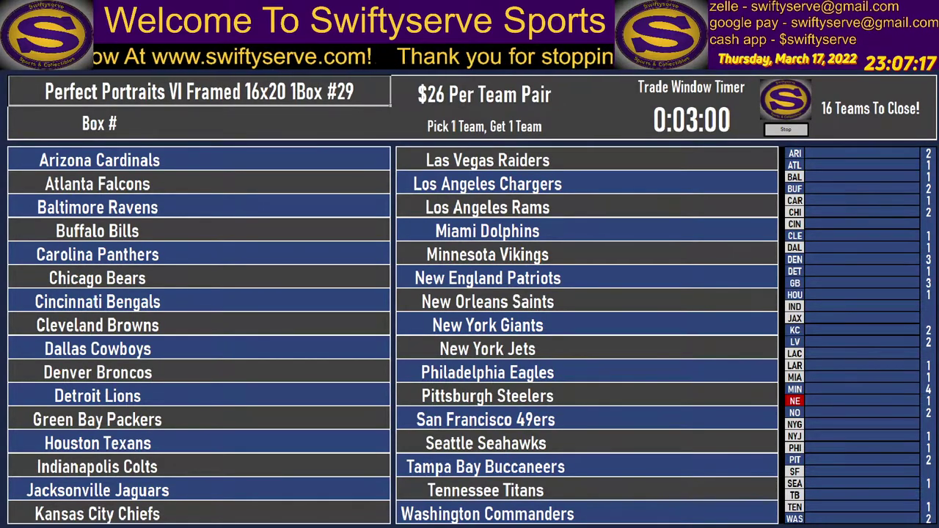
- Change the board title's box number from 29 to 41, then paste the copied headliner gallery
left_click(199, 93)
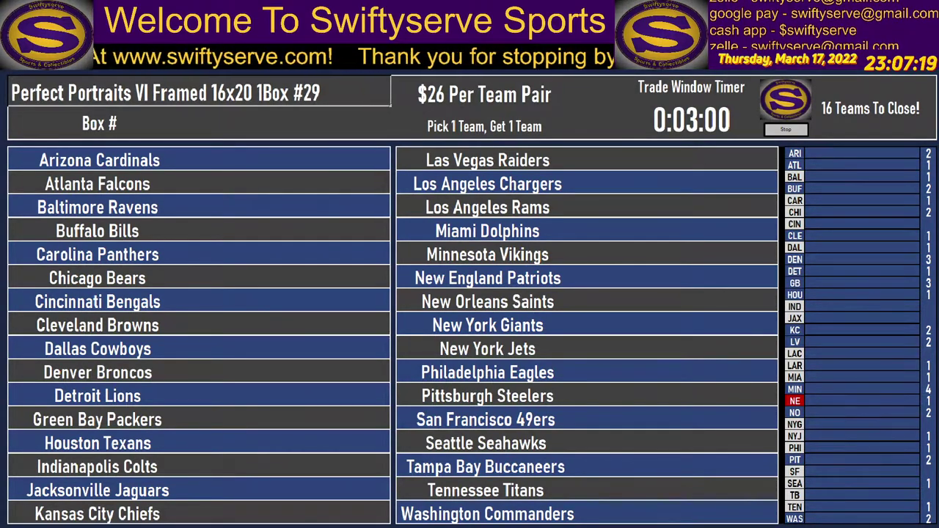
key("BackSpace")
key("BackSpace")
type("41")
key("Tab")
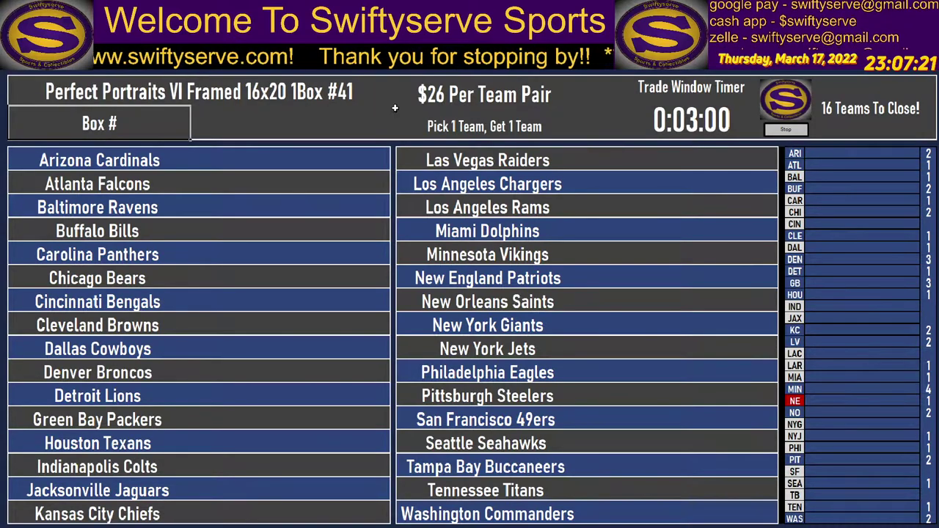
left_click(254, 125)
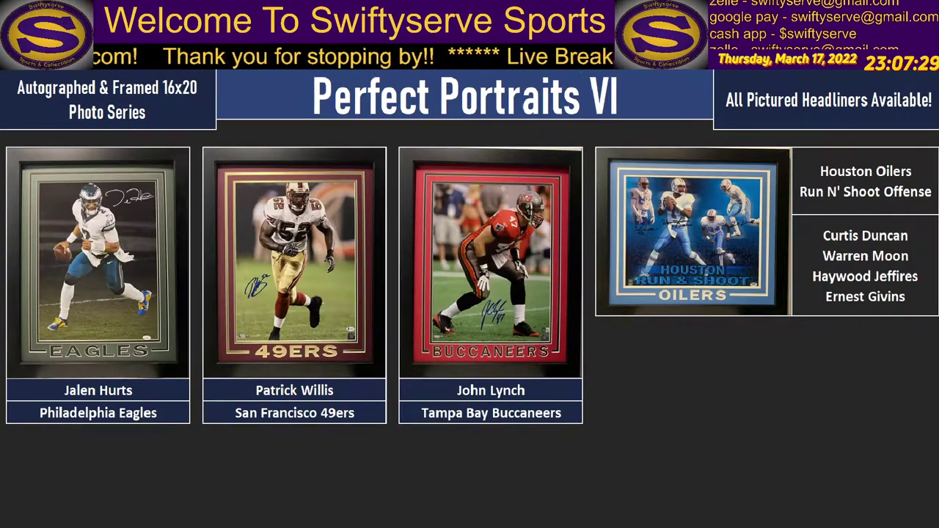
key("ctrl+v")
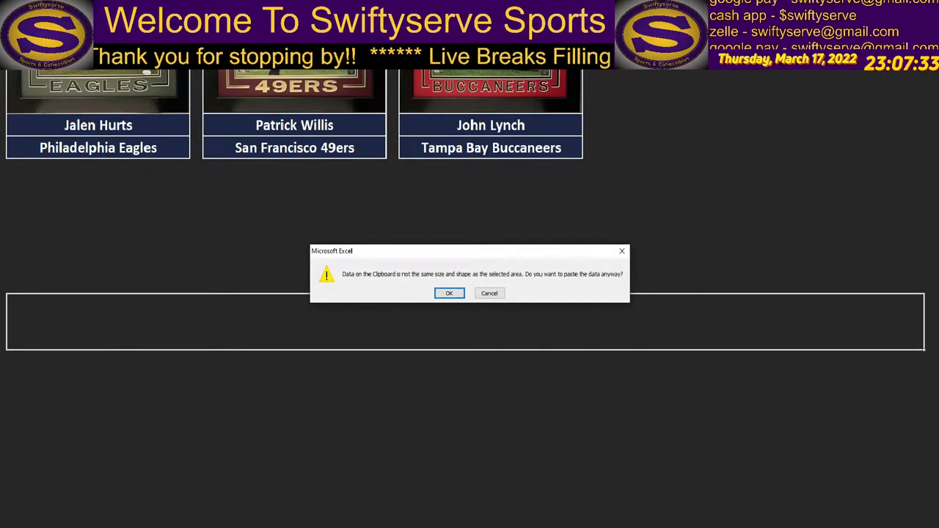
- Accept the paste despite the clipboard size mismatch
left_click(452, 295)
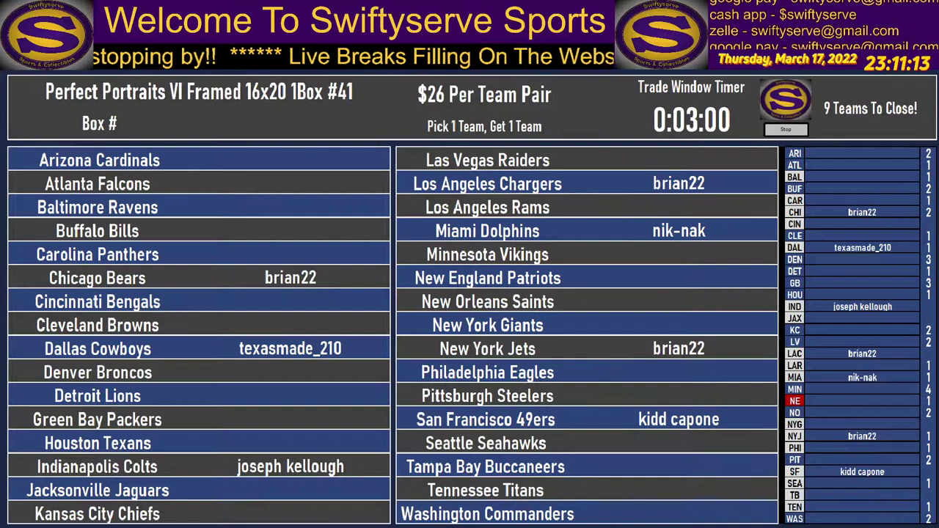
- Give the buyer's CHI, LAC and NYJ sidebar cells a green fill
left_click(839, 216)
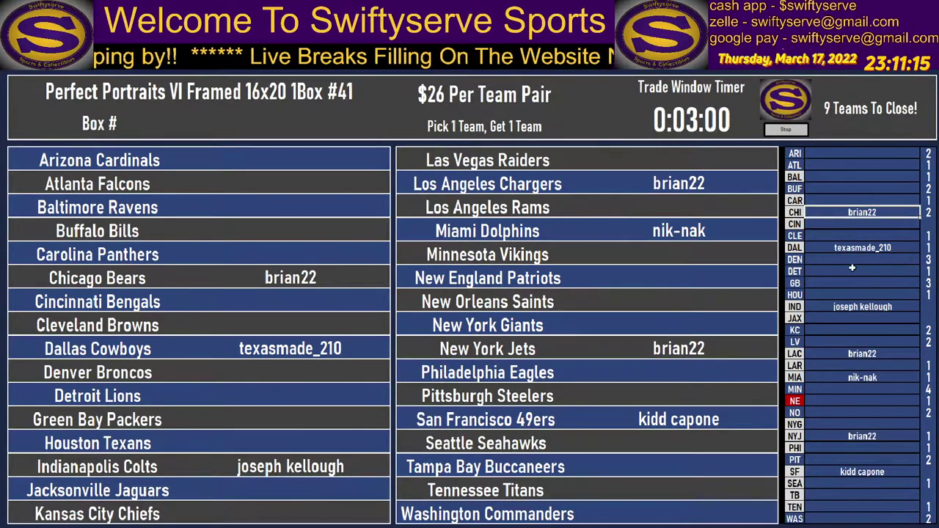
left_click(860, 352, "ctrl")
left_click(856, 436, "ctrl")
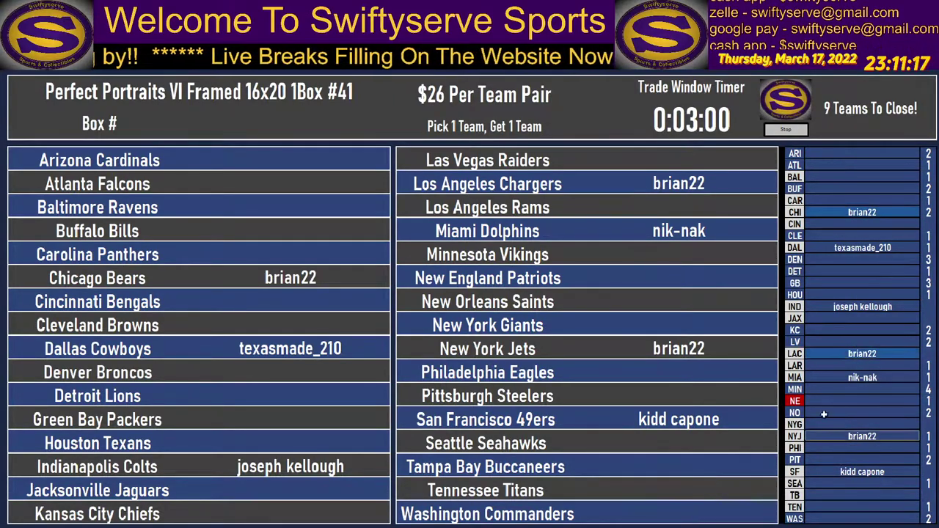
left_click(139, 37)
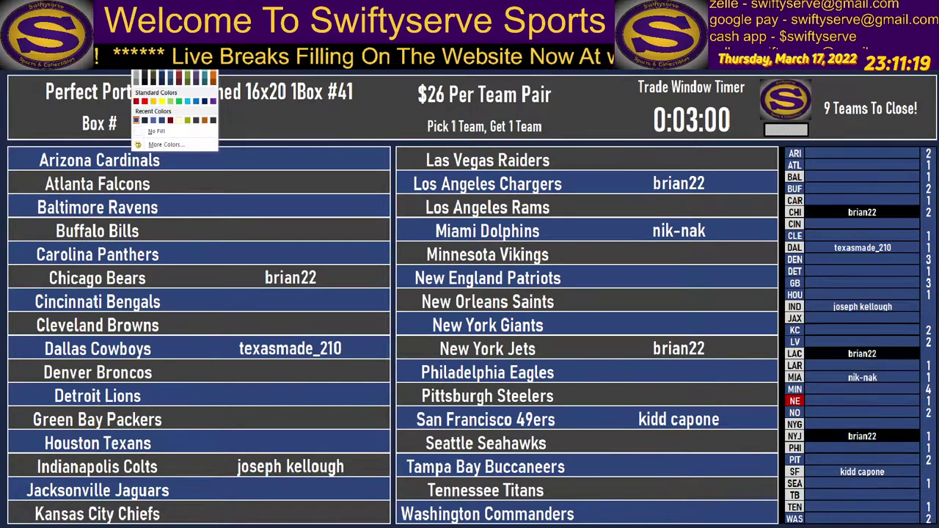
left_click(178, 102)
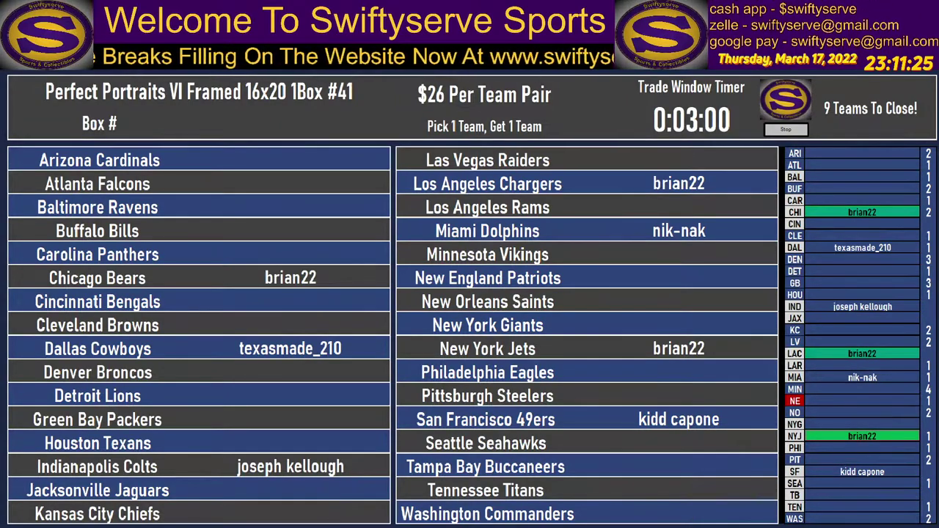
key("ctrl+Page_Up")
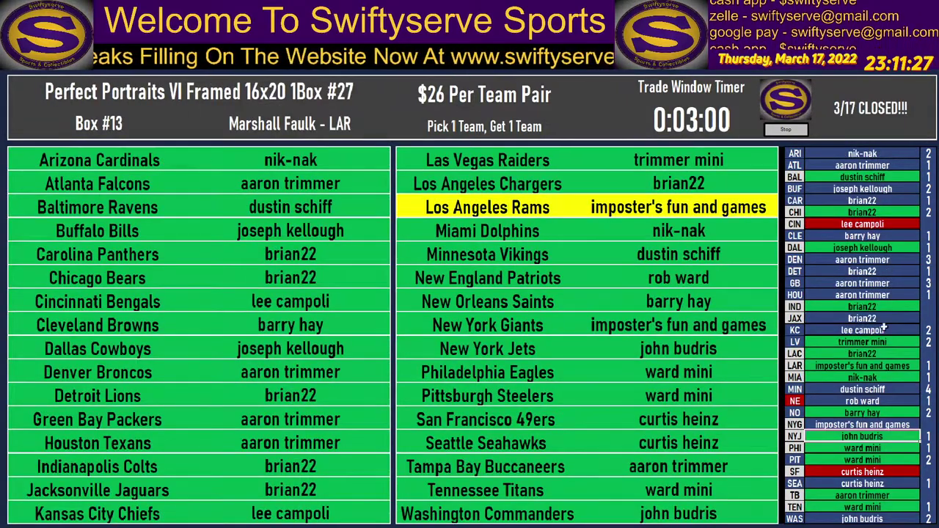
left_click(853, 472)
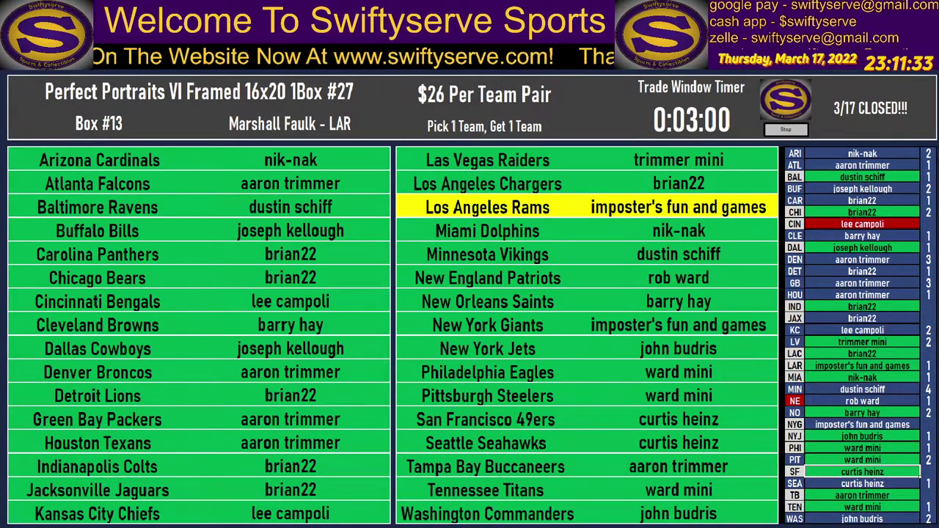
key("ctrl+Page_Down")
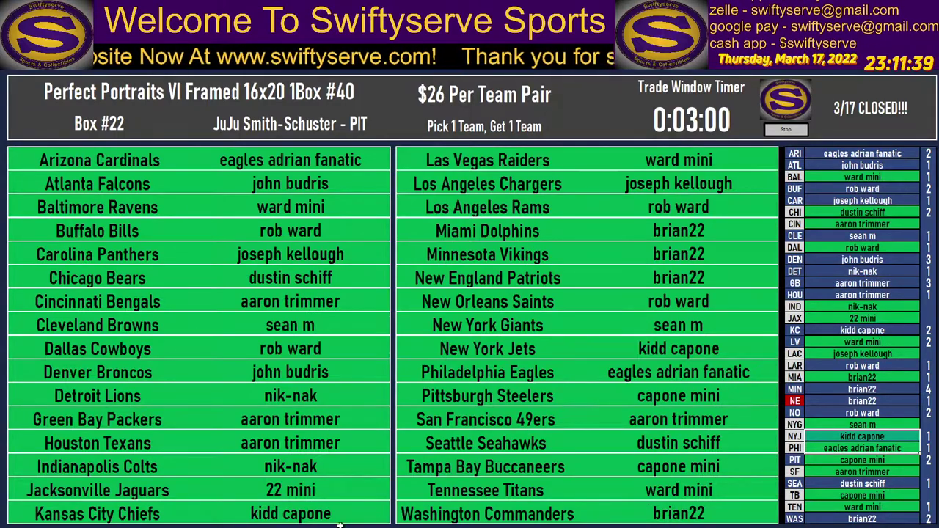
key("ctrl+Page_Down")
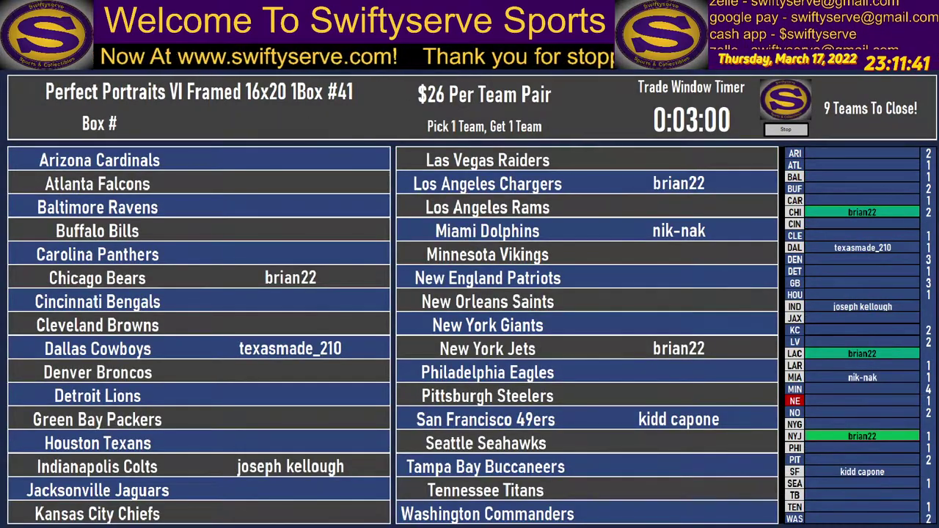